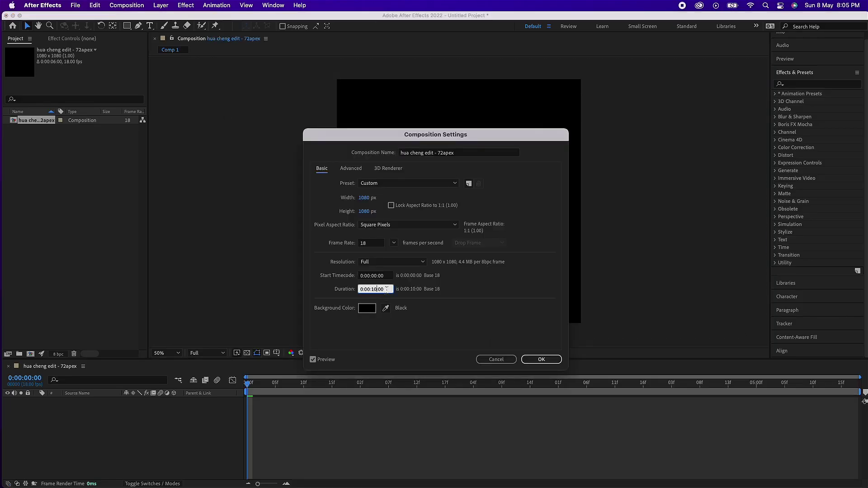
Confirm the 1080×1080 10-second composition, add the MP3 music track, and move the time to 0:00:00:13.
{"action": "left_click", "coordinate": [541, 359]}
{"action": "left_click_drag", "start_coordinate": [541, 359], "coordinate": [252, 400]}
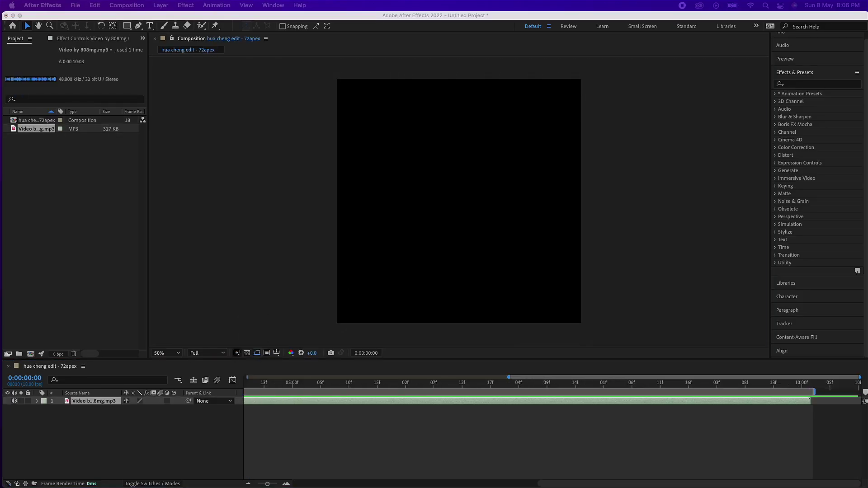
{"action": "left_click_drag", "start_coordinate": [321, 382], "coordinate": [321, 424]}
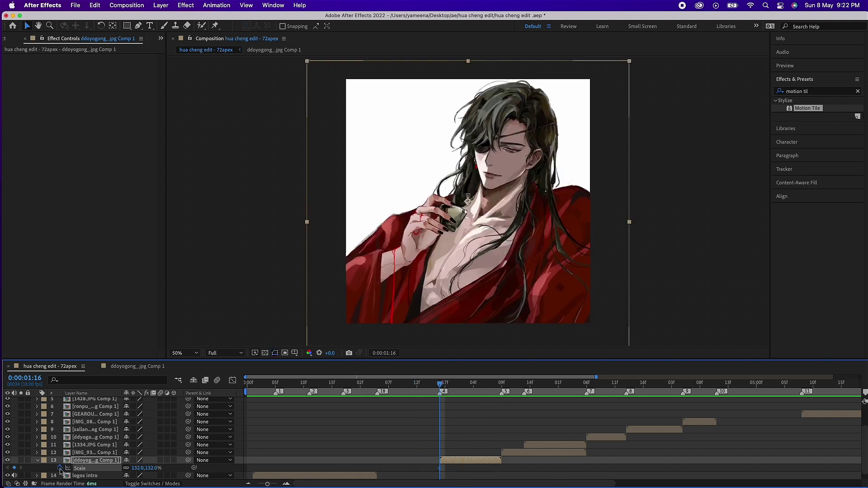
Ease the ddoyogong Scale zoom from 480% to 130% in the Graph Editor and preview it.
{"action": "key", "text": "shift+F3"}
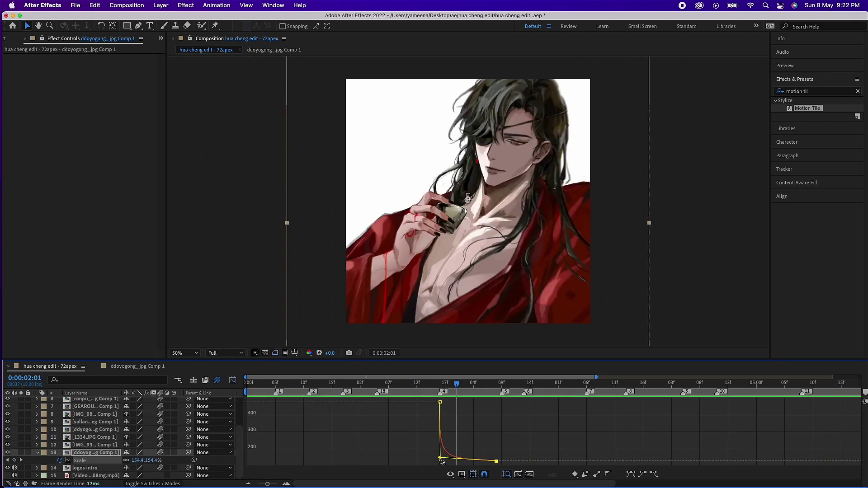
{"action": "key", "text": "space"}
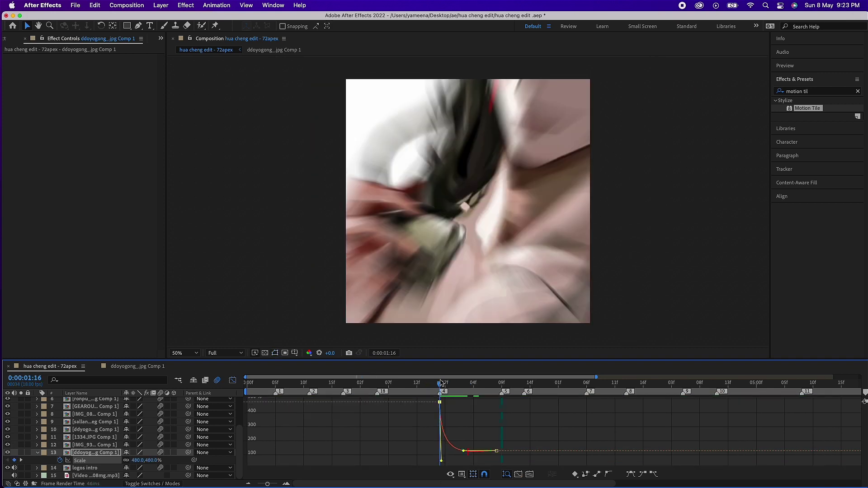
{"action": "key", "text": "shift+F3"}
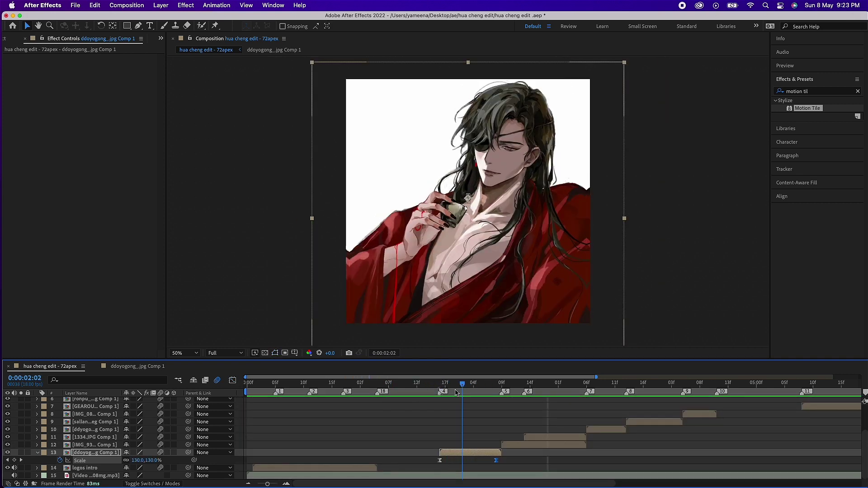
Commit a Skew keyframe on ddoyogong and review its speed curve between 1:16 and 2:03.
{"action": "key", "text": "Return"}
{"action": "key", "text": "u"}
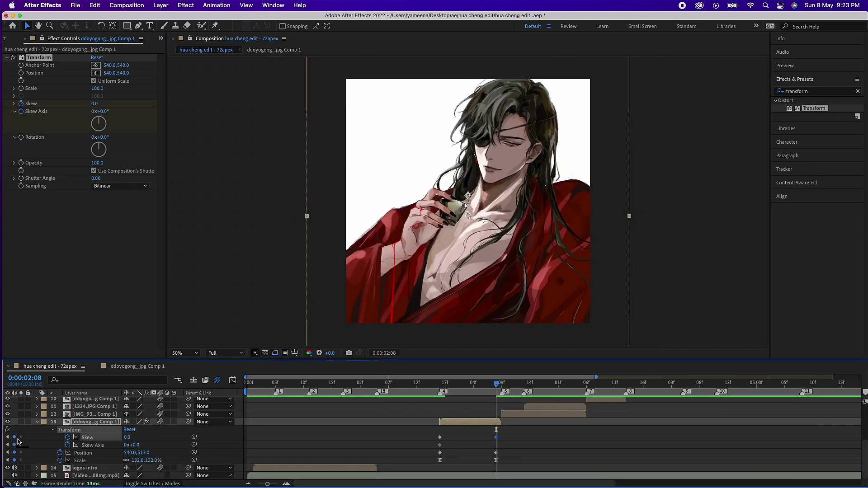
{"action": "key", "text": "j"}
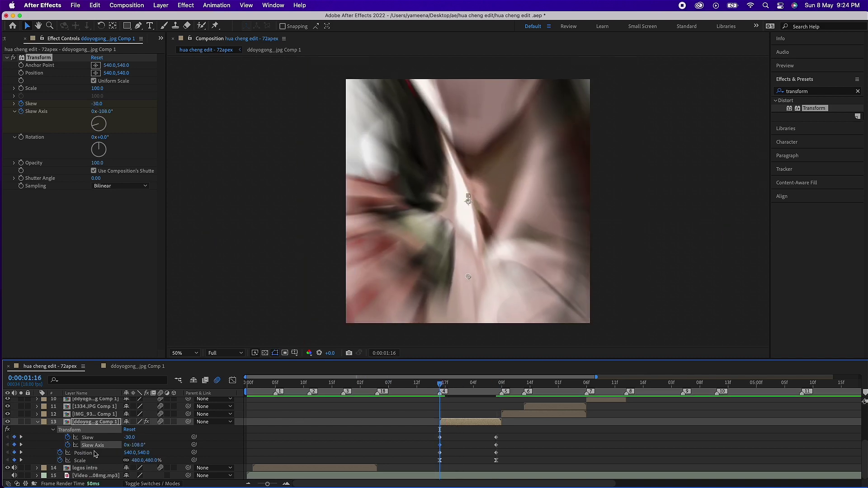
{"action": "mouse_move", "coordinate": [441, 384]}
{"action": "left_mouse_down"}
{"action": "mouse_move", "coordinate": [470, 387]}
{"action": "mouse_move", "coordinate": [463, 387]}
{"action": "left_mouse_up"}
{"action": "key", "text": "shift+F3"}
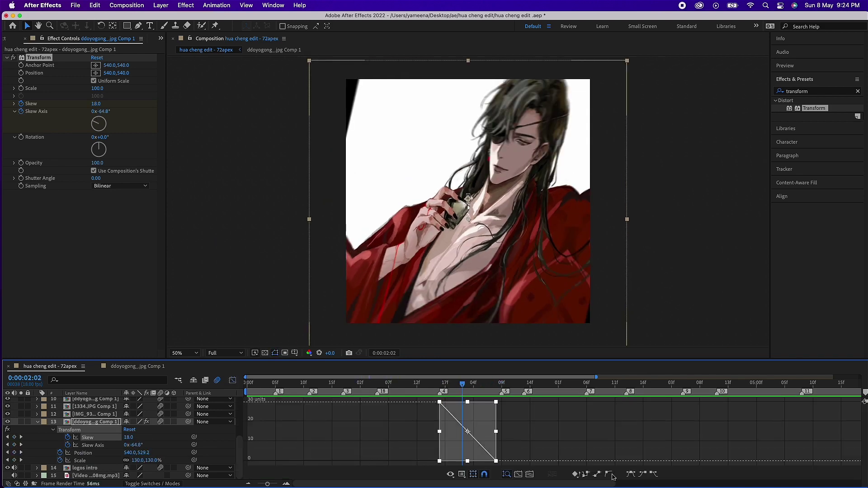
{"action": "key", "text": "shift+F3"}
Increase Skew, set Skew Axis to -162°, ease the curve, scrub to check, and add Null 1.
{"action": "left_click_drag", "start_coordinate": [128, 438], "coordinate": [135, 439]}
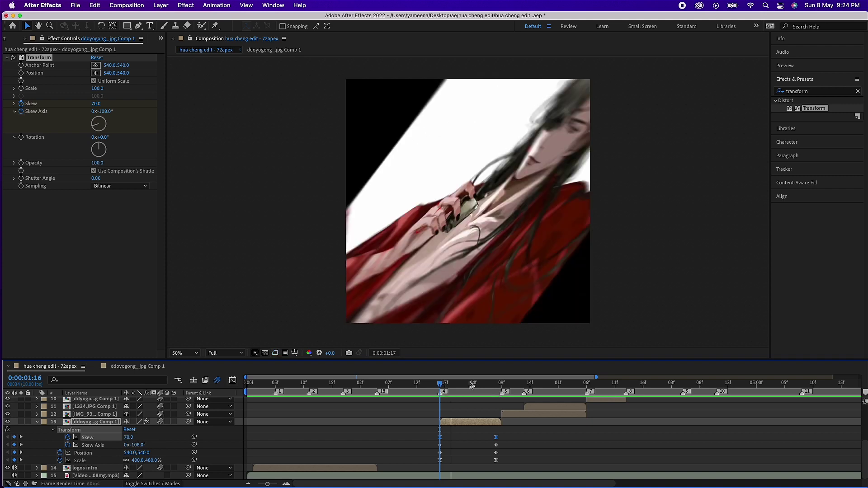
{"action": "left_click_drag", "start_coordinate": [471, 384], "coordinate": [441, 386]}
{"action": "left_click_drag", "start_coordinate": [148, 447], "coordinate": [123, 454]}
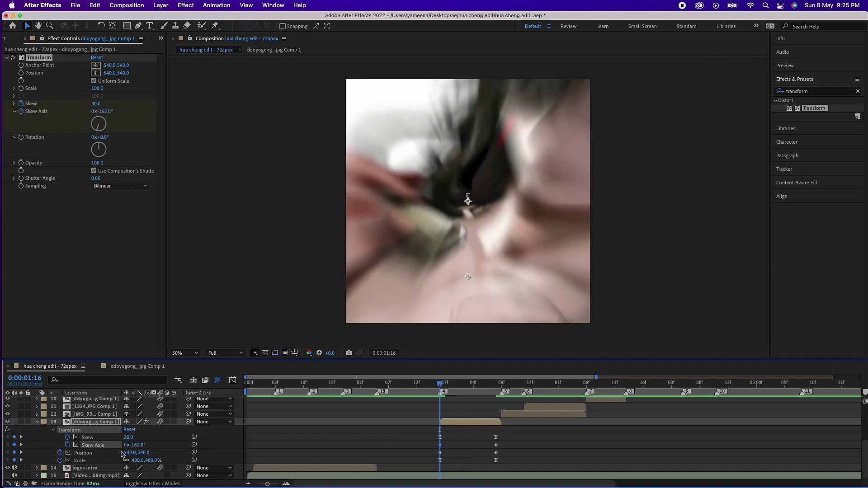
{"action": "key", "text": "shift+F3"}
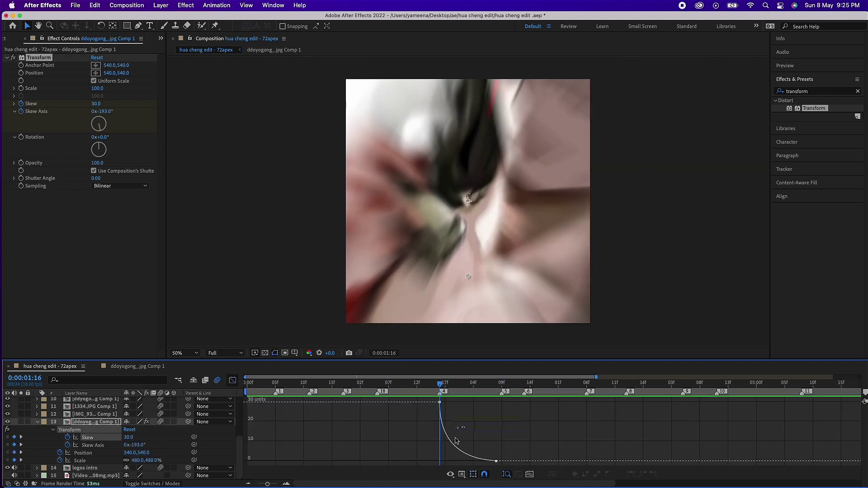
{"action": "key", "text": "shift+F3"}
{"action": "key", "text": "k"}
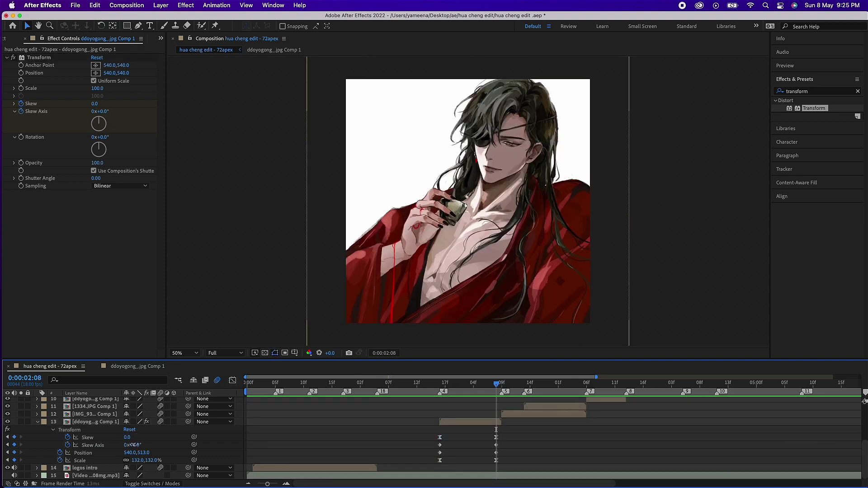
{"action": "left_click", "coordinate": [457, 383]}
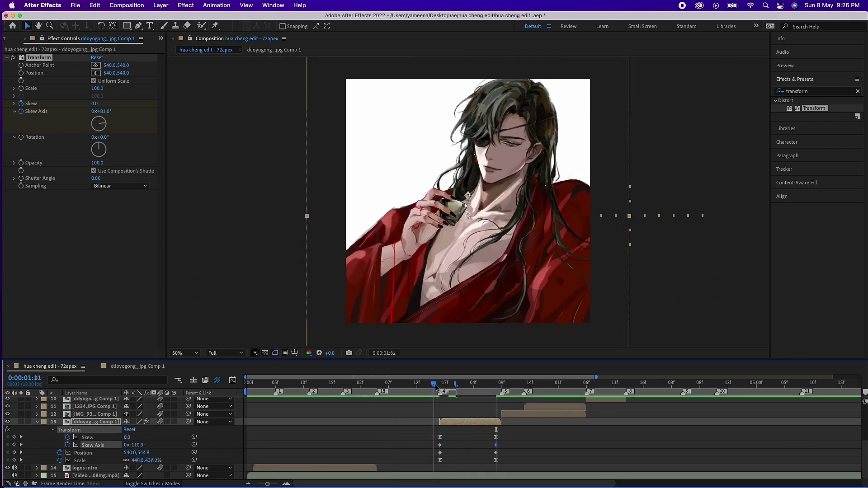
{"action": "left_click_drag", "start_coordinate": [437, 388], "coordinate": [446, 384]}
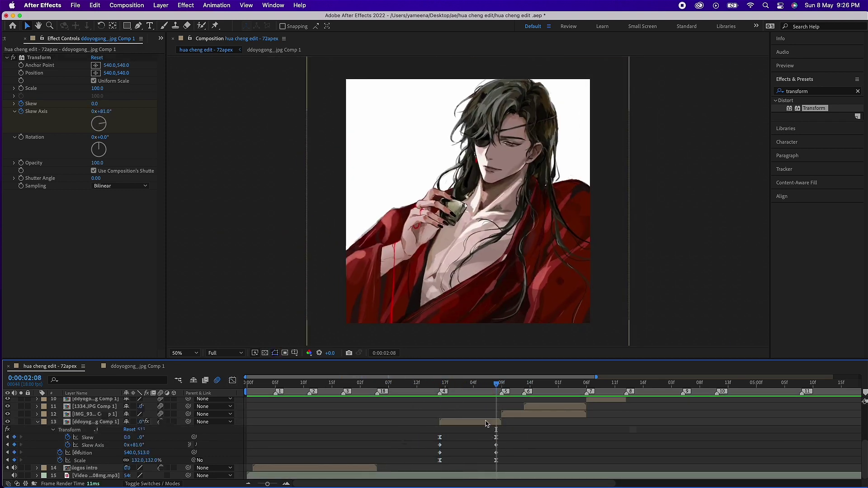
{"action": "key", "text": "j"}
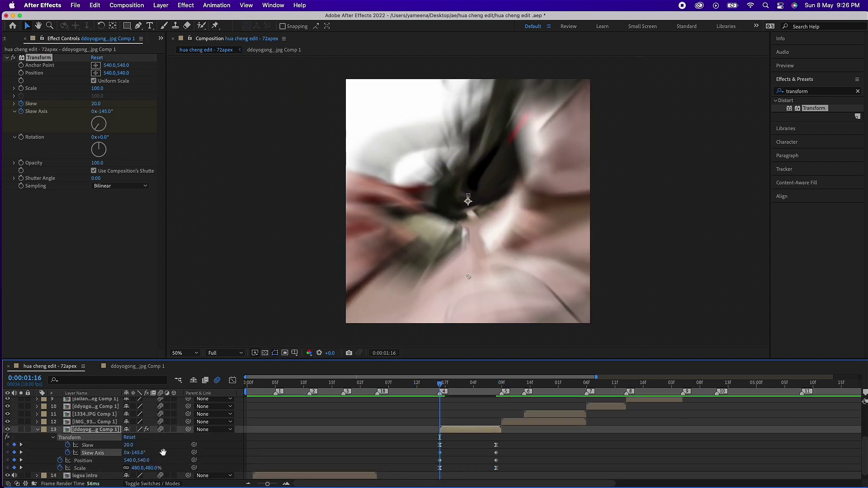
{"action": "key", "text": "super+alt+shift+y"}
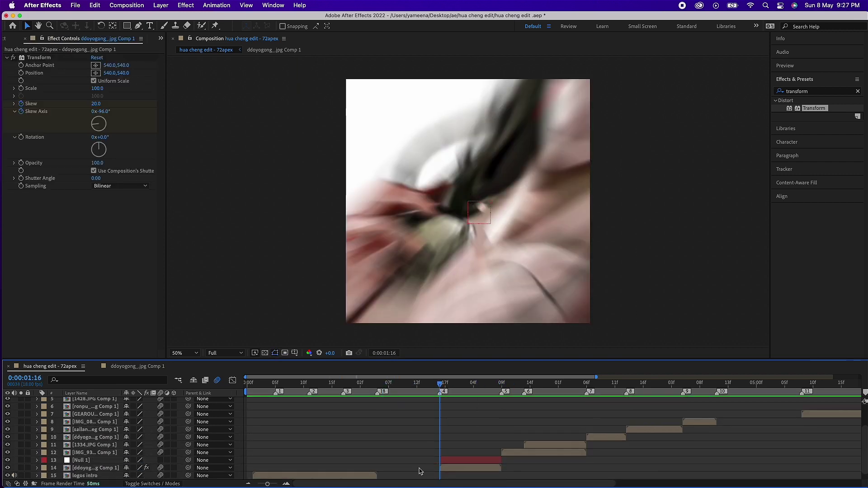
Keyframe Null 1's Position with offset shake positions around 2:03.
{"action": "left_click", "coordinate": [447, 458]}
{"action": "key", "text": "alt+shift+p"}
{"action": "left_click", "coordinate": [444, 387]}
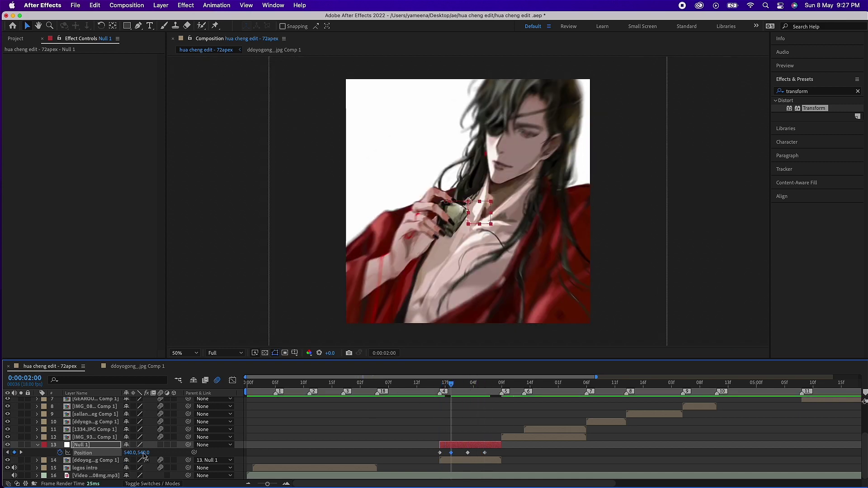
{"action": "key", "text": "k"}
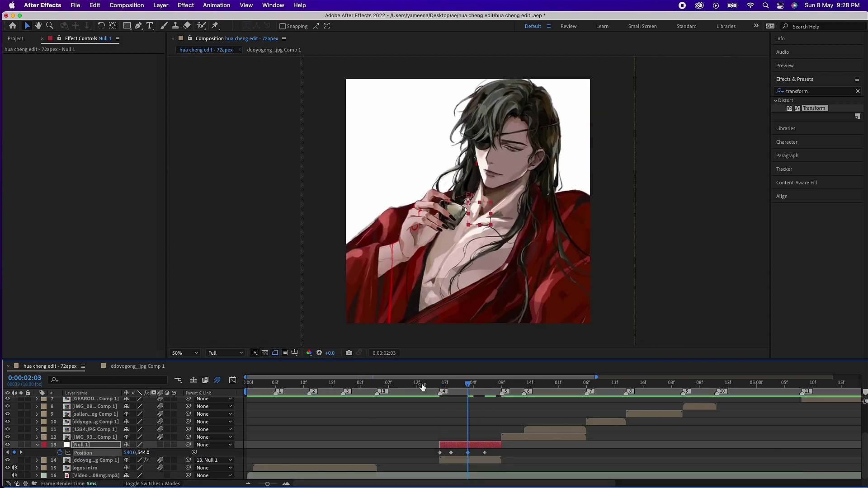
{"action": "left_click_drag", "start_coordinate": [422, 387], "coordinate": [468, 387]}
{"action": "key", "text": "period"}
{"action": "key", "text": "period"}
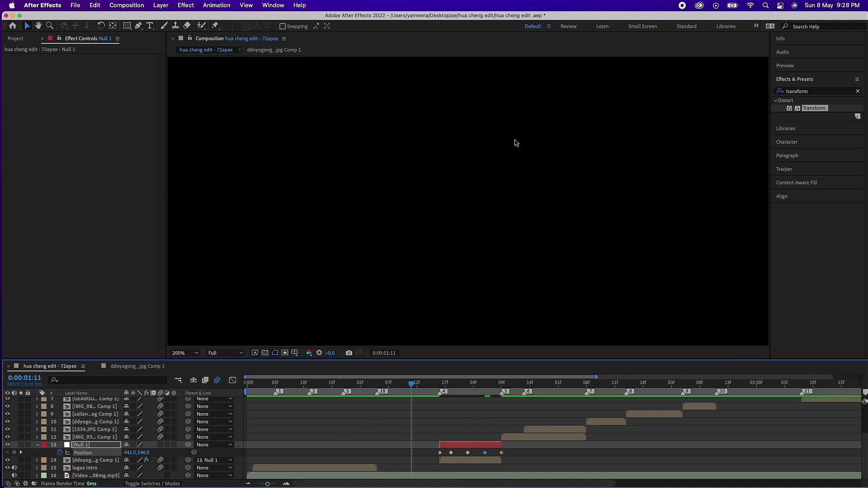
{"action": "key", "text": "comma"}
{"action": "key", "text": "comma"}
{"action": "mouse_move", "coordinate": [411, 387]}
{"action": "left_mouse_down"}
{"action": "mouse_move", "coordinate": [504, 404]}
{"action": "mouse_move", "coordinate": [425, 404]}
{"action": "left_mouse_up"}
Apply easing to Null 1's Position keyframes and view the speed curve.
{"action": "right_click", "coordinate": [440, 453]}
{"action": "left_click", "coordinate": [565, 414]}
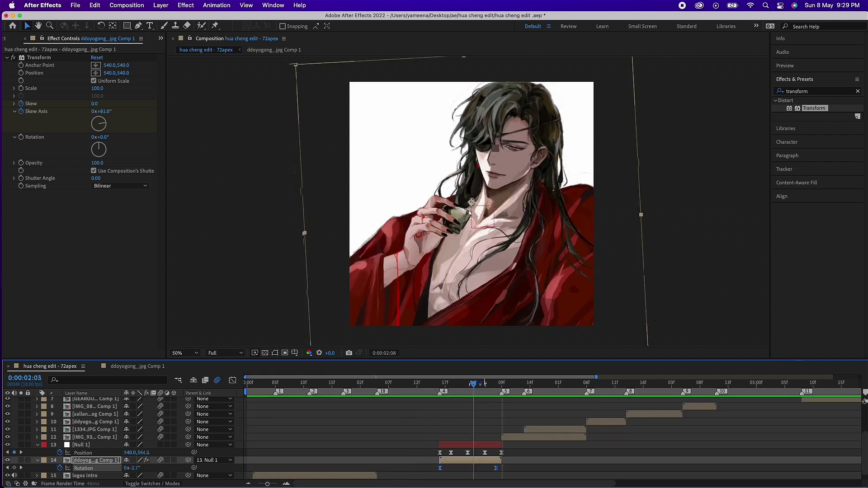
{"action": "left_click", "coordinate": [232, 380]}
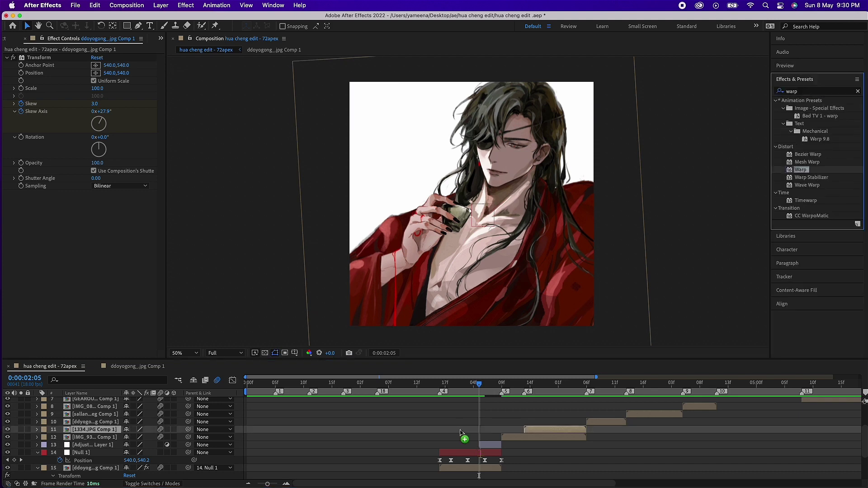
Apply a FishEye Warp to Adjustment Layer 1 and ease its Bend speed curve.
{"action": "left_click_drag", "start_coordinate": [462, 433], "coordinate": [488, 445]}
{"action": "key", "text": "shift+F3"}
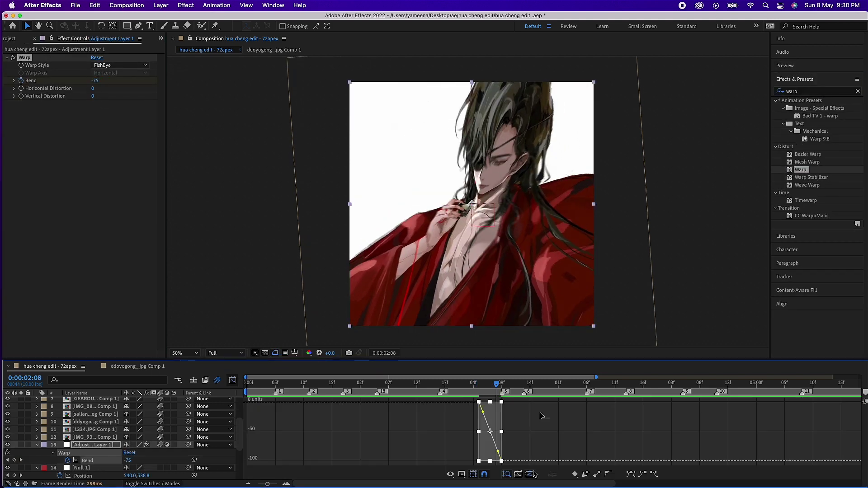
{"action": "left_click_drag", "start_coordinate": [588, 459], "coordinate": [583, 454]}
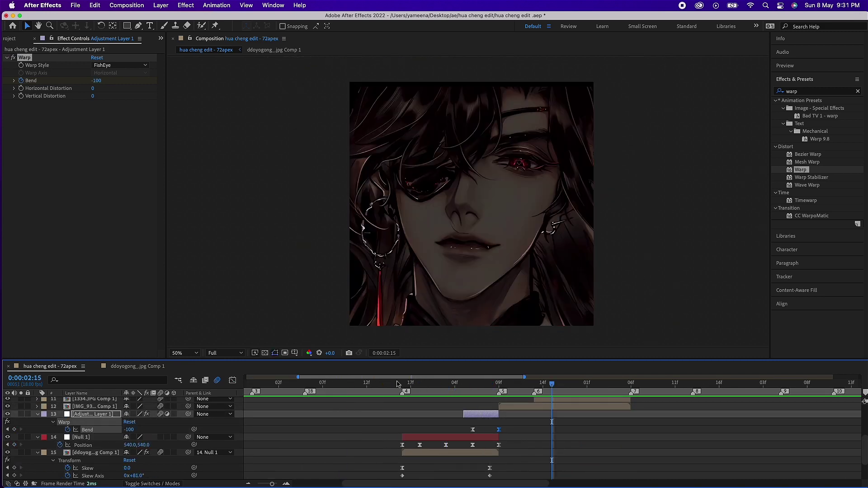
Select the next artwork layer and show its Scale at its start point.
{"action": "key", "text": "ctrl+Up"}
{"action": "key", "text": "s"}
{"action": "key", "text": "i"}
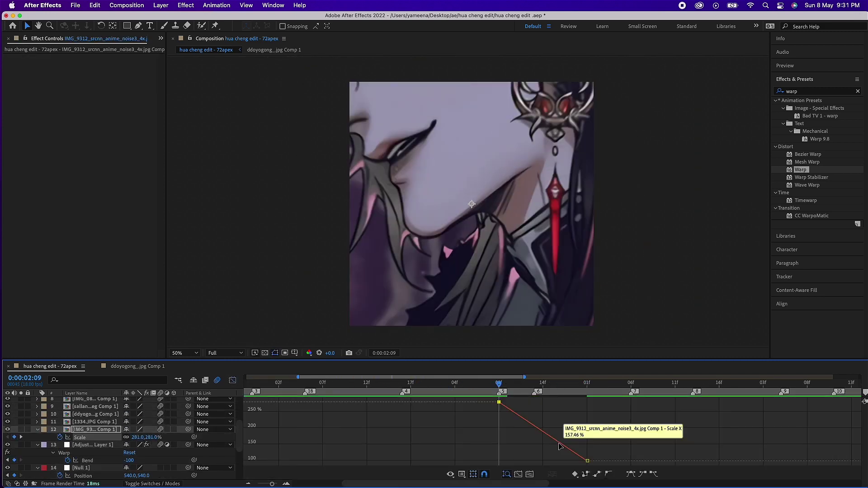
Add Null 2 and give it shaking Position keyframes, nudging one slightly earlier.
{"action": "key", "text": "ctrl+alt+shift+y"}
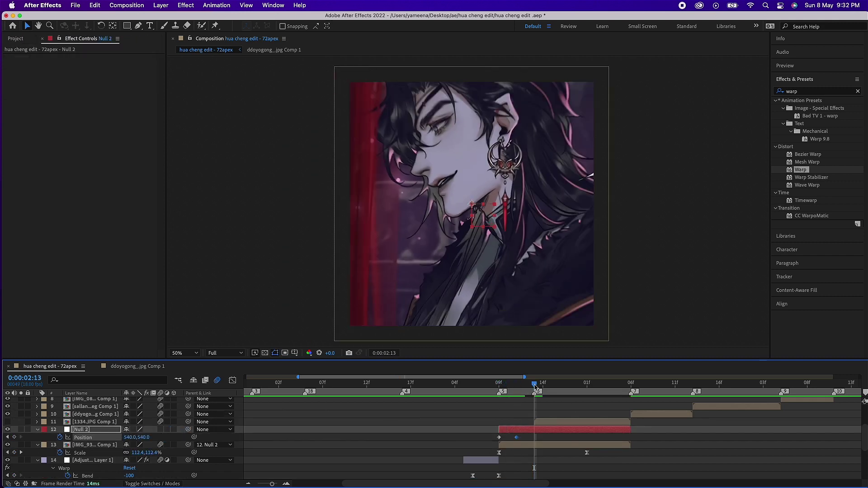
{"action": "key", "text": "Page_Down"}
{"action": "key", "text": "ctrl+v"}
{"action": "key", "text": "space"}
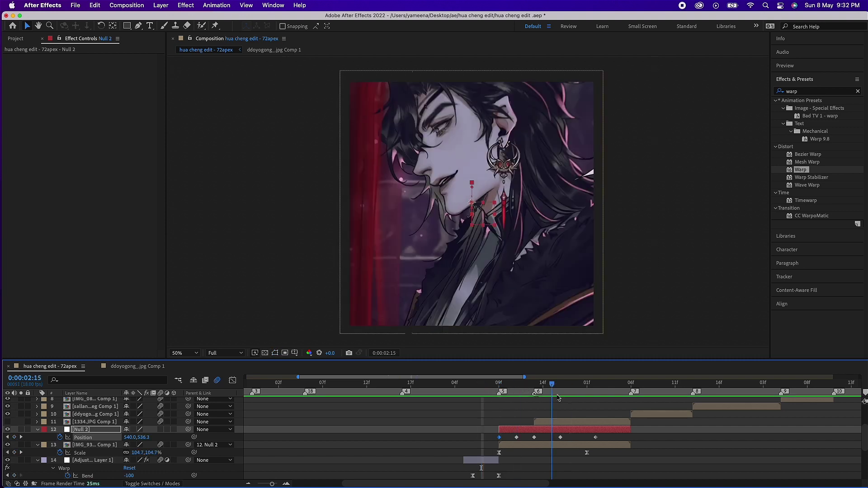
{"action": "left_click_drag", "start_coordinate": [534, 437], "coordinate": [508, 437]}
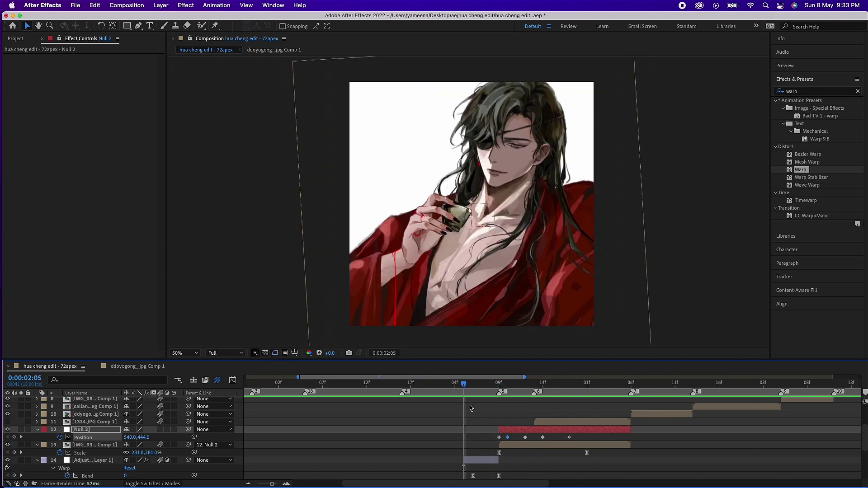
Move before the transition, then open ddoyogong_.jpg Comp 1 and select the 72apex text layer.
{"action": "left_click_drag", "start_coordinate": [491, 384], "coordinate": [393, 383]}
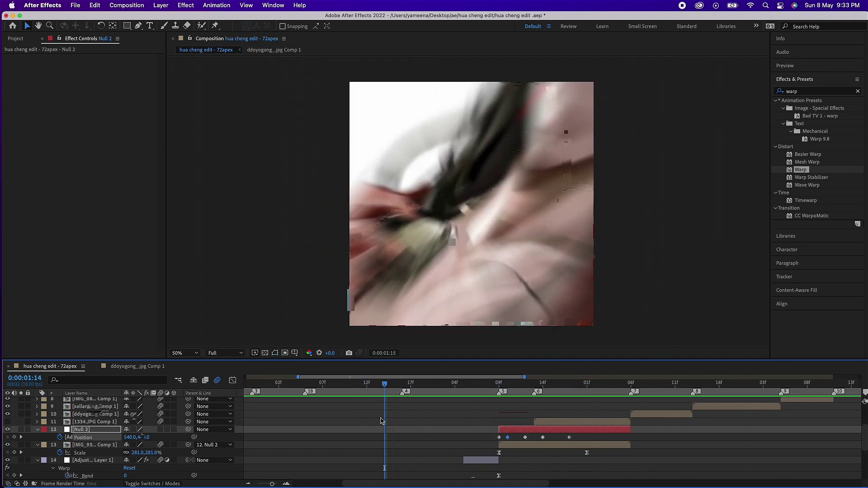
{"action": "left_click", "coordinate": [137, 366]}
{"action": "double_click", "coordinate": [420, 189]}
Set the 72apex text's Path Options to follow Mask 1.
{"action": "scroll", "coordinate": [418, 192], "scroll_direction": "up", "scroll_amount": 3}
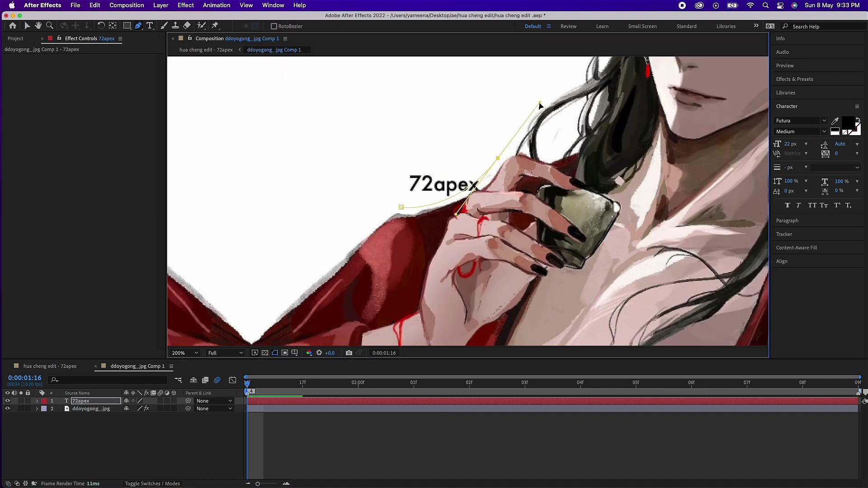
{"action": "left_click", "coordinate": [37, 401]}
{"action": "left_click", "coordinate": [45, 409]}
{"action": "left_click", "coordinate": [53, 425]}
{"action": "left_click", "coordinate": [134, 432]}
{"action": "left_click", "coordinate": [147, 456]}
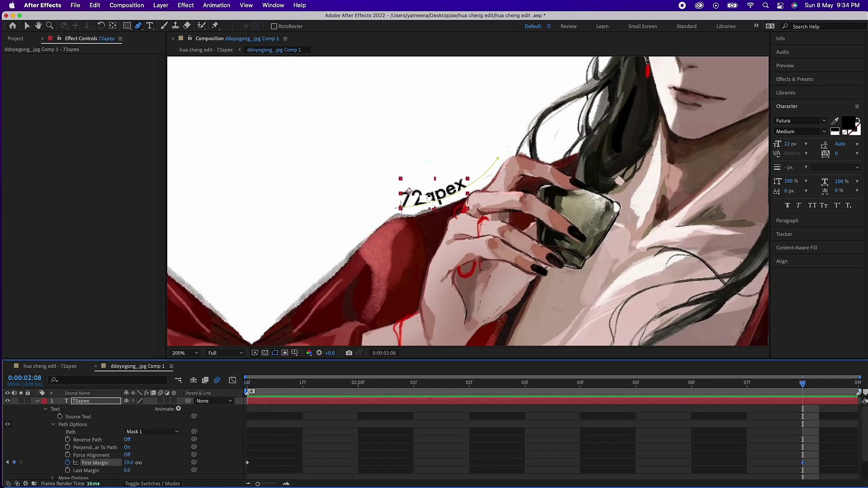
{"action": "key", "text": "Home"}
Add an Opacity animator at 0% with random-order Range Selector and preview it.
{"action": "left_click", "coordinate": [179, 409]}
{"action": "left_click", "coordinate": [180, 438]}
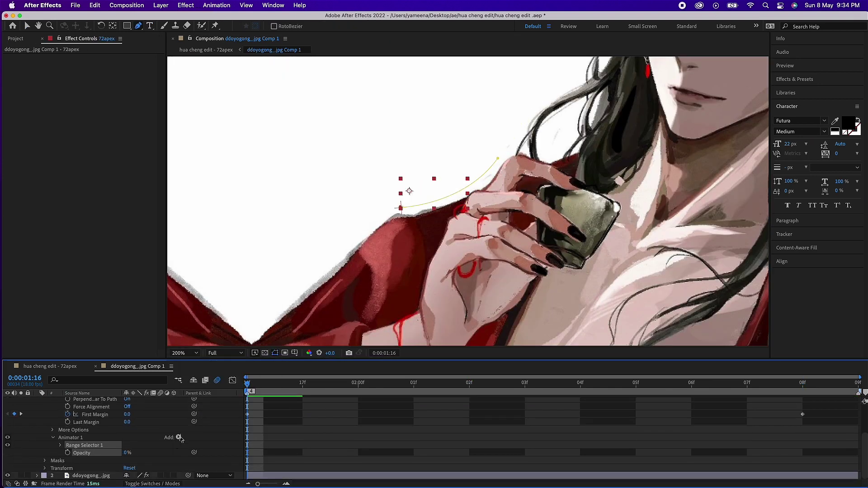
{"action": "left_click", "coordinate": [61, 449]}
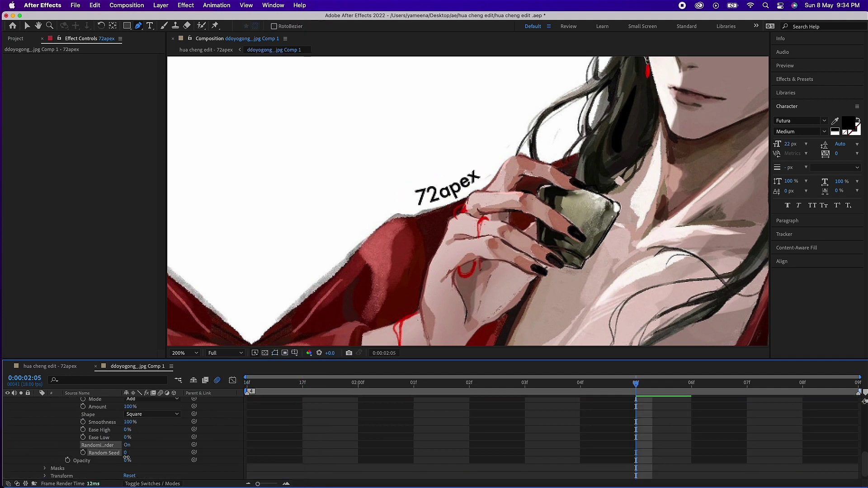
{"action": "scroll", "coordinate": [196, 447], "scroll_direction": "up", "scroll_amount": 3}
{"action": "key", "text": "space"}
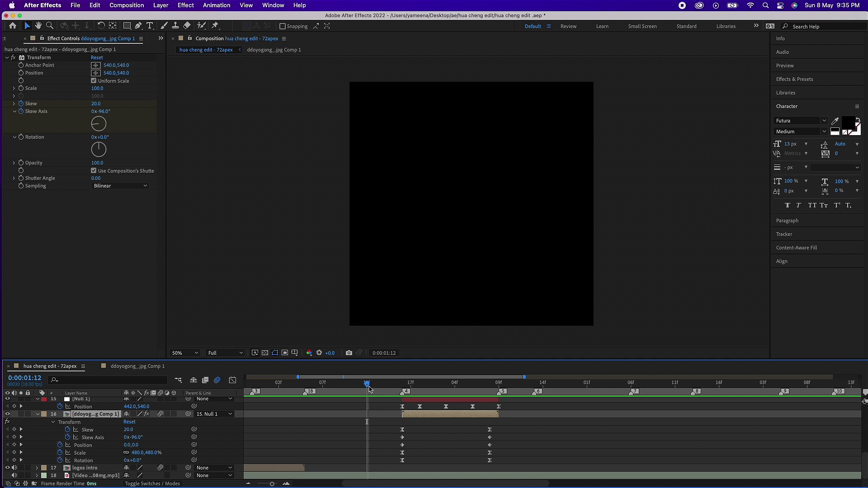
Keyframe Null 2's Position and Rotation at the next transition and Easy Ease them with F9.
{"action": "left_click_drag", "start_coordinate": [369, 389], "coordinate": [416, 386]}
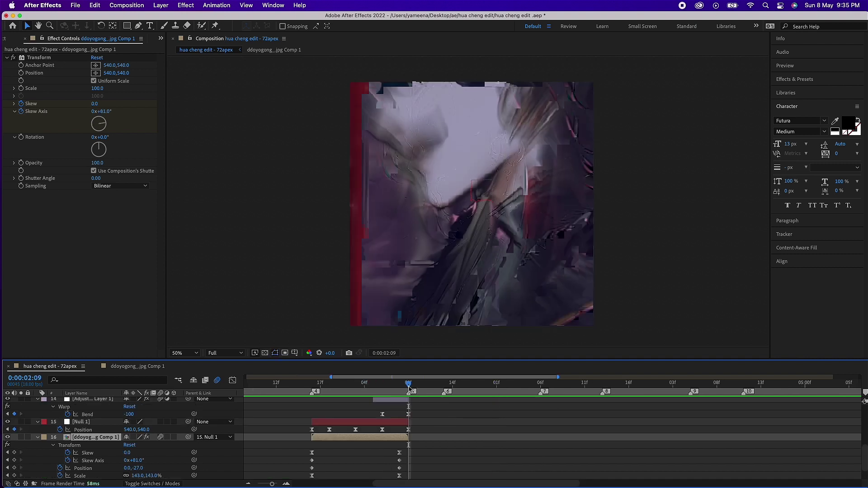
{"action": "left_click_drag", "start_coordinate": [138, 409], "coordinate": [144, 409]}
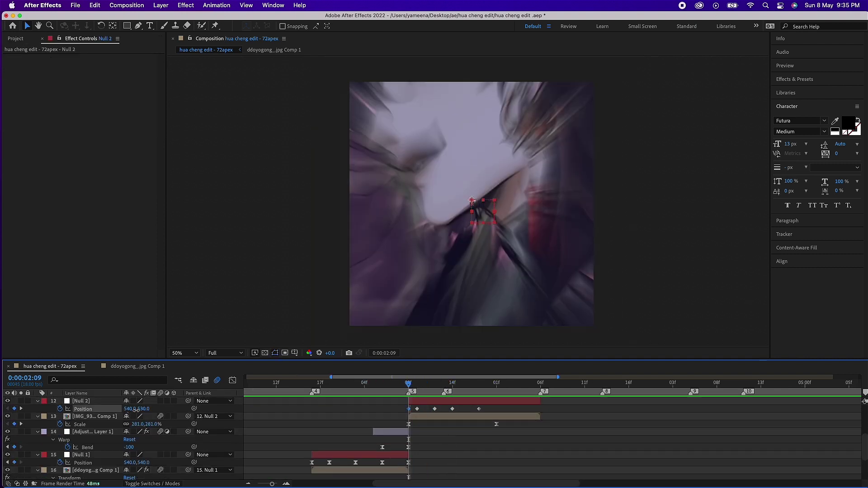
{"action": "key", "text": "r"}
{"action": "left_click_drag", "start_coordinate": [398, 382], "coordinate": [444, 382]}
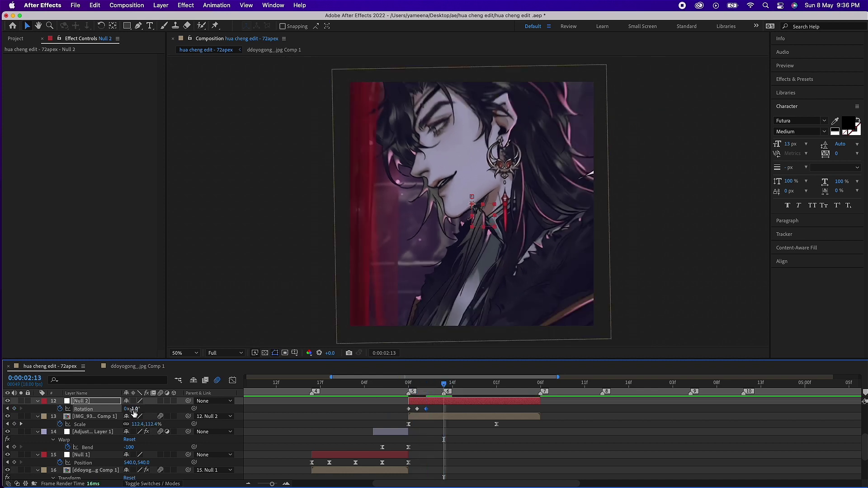
{"action": "key", "text": "shift+p"}
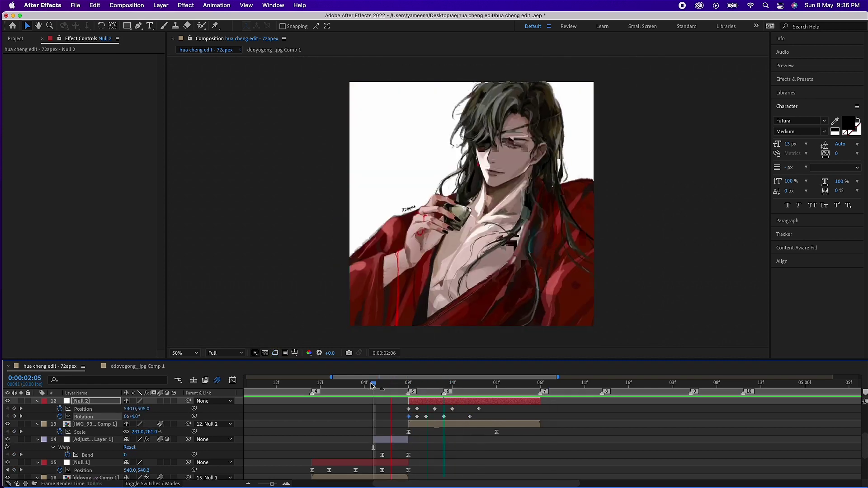
{"action": "left_click", "coordinate": [417, 417]}
{"action": "key", "text": "space"}
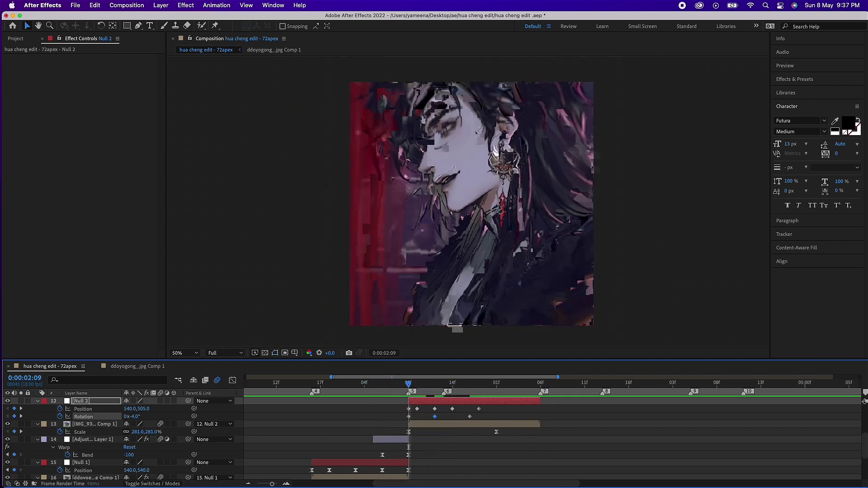
{"action": "key", "text": "space"}
{"action": "left_click_drag", "start_coordinate": [484, 420], "coordinate": [383, 386]}
{"action": "key", "text": "F9"}
Scale the 1334 panel layer to 43%.
{"action": "scroll", "coordinate": [473, 203], "scroll_direction": "up", "scroll_amount": 7}
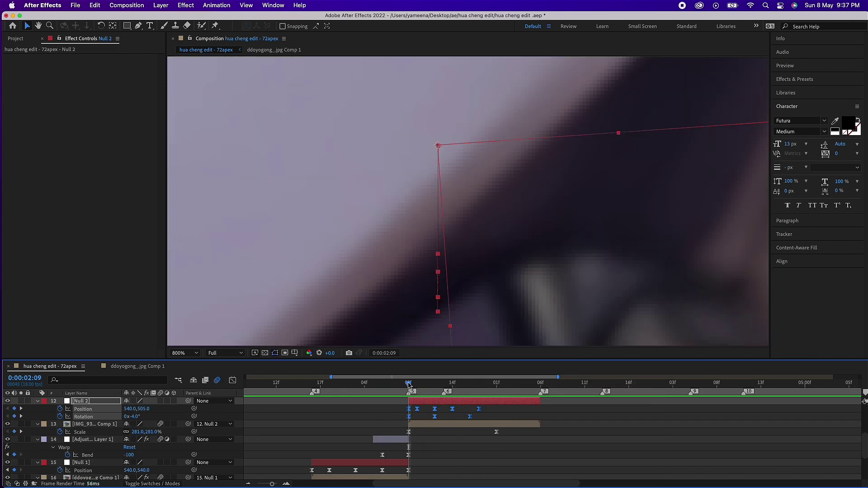
{"action": "scroll", "coordinate": [410, 316], "scroll_direction": "down", "scroll_amount": 7}
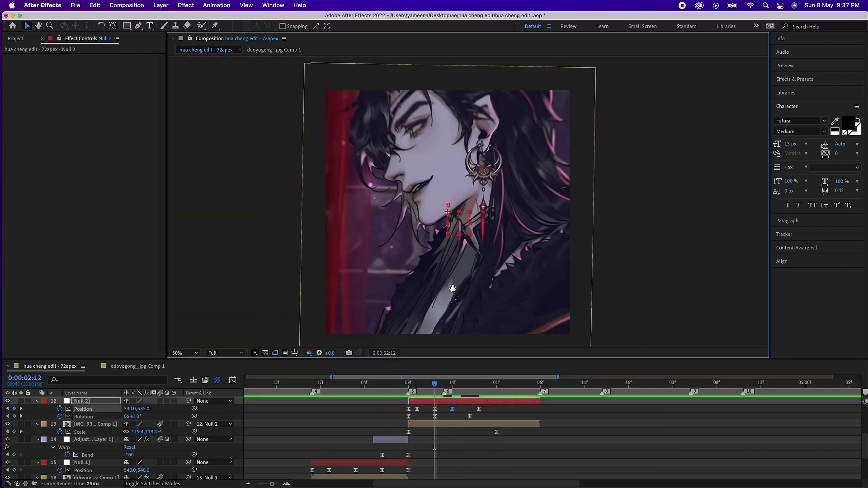
{"action": "key", "text": "Page_Down"}
{"action": "key", "text": "ctrl+Up"}
{"action": "key", "text": "s"}
{"action": "left_click_drag", "start_coordinate": [131, 425], "coordinate": [134, 425]}
Apply Exposure to the 1334 panel and inspect its 1334.JPG precomp before returning.
{"action": "left_click", "coordinate": [795, 80]}
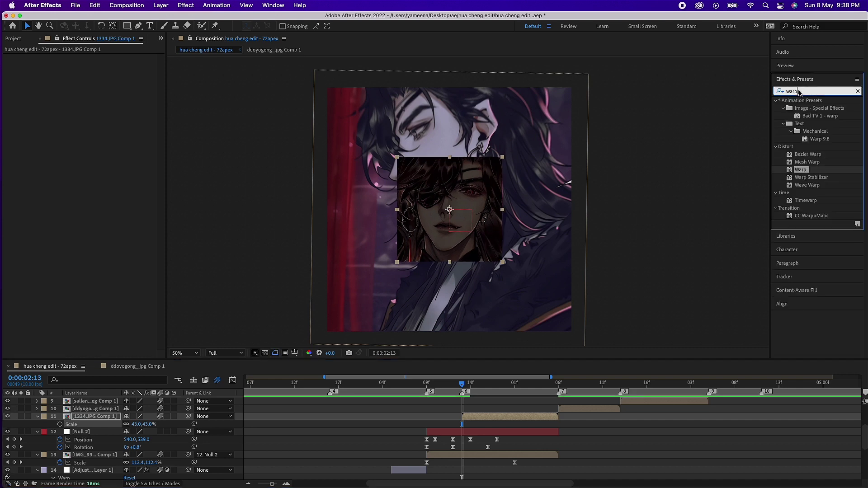
{"action": "type", "text": "exposure"}
{"action": "left_click_drag", "start_coordinate": [814, 169], "coordinate": [493, 421]}
{"action": "double_click", "coordinate": [95, 416]}
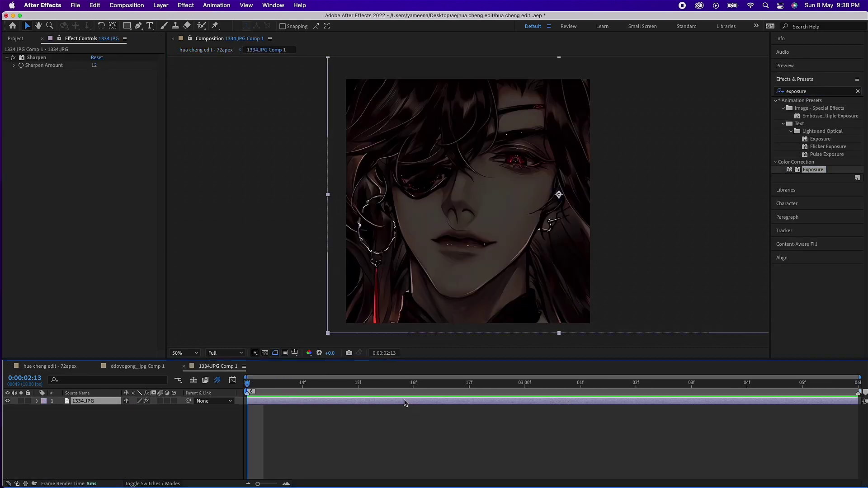
{"action": "left_click", "coordinate": [50, 367]}
{"action": "left_click", "coordinate": [130, 366]}
{"action": "left_click", "coordinate": [58, 370]}
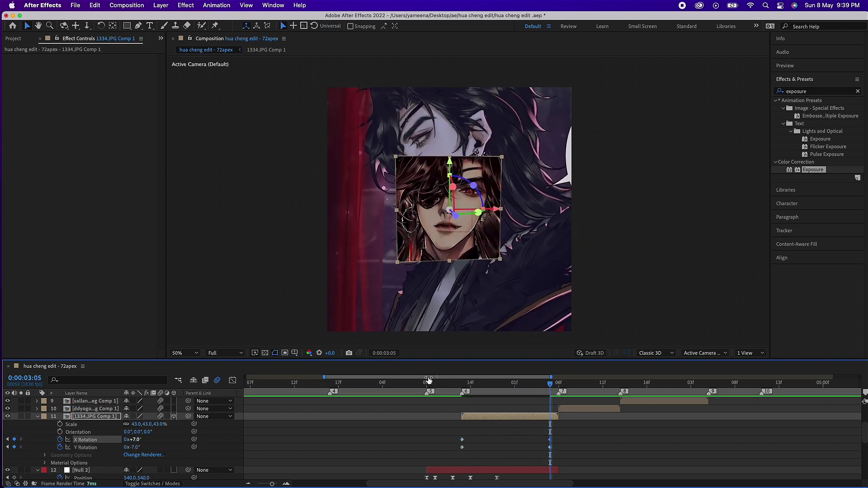
Ease the 1334 panel's X and Y Rotation keyframes in the Graph Editor.
{"action": "key", "text": "shift+F3"}
{"action": "key", "text": "Page_Up"}
{"action": "key", "text": "Page_Up"}
{"action": "key", "text": "Page_Up"}
{"action": "key", "text": "Page_Up"}
{"action": "key", "text": "Page_Up"}
{"action": "left_click_drag", "start_coordinate": [462, 412], "coordinate": [488, 403]}
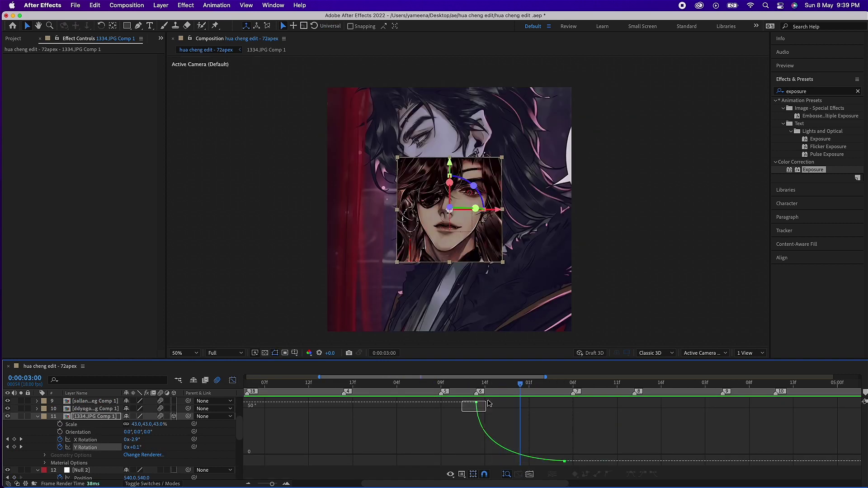
Parent the 1334 panel to new Null 3 and ease its Scale from 100% to about 130%.
{"action": "key", "text": "Page_Up"}
{"action": "key", "text": "Page_Up"}
{"action": "key", "text": "Page_Up"}
{"action": "key", "text": "shift+F3"}
{"action": "key", "text": "ctrl+alt+shift+y"}
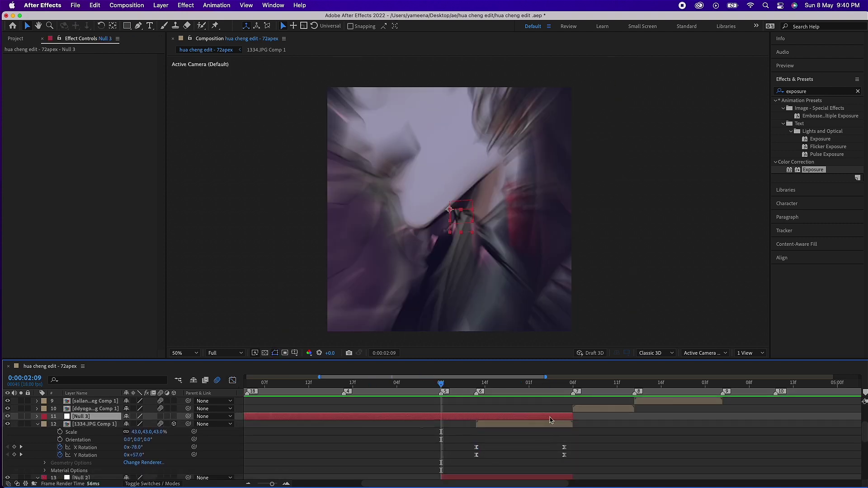
{"action": "left_click_drag", "start_coordinate": [188, 424], "coordinate": [86, 417]}
{"action": "key", "text": "s"}
{"action": "key", "text": "Page_Up"}
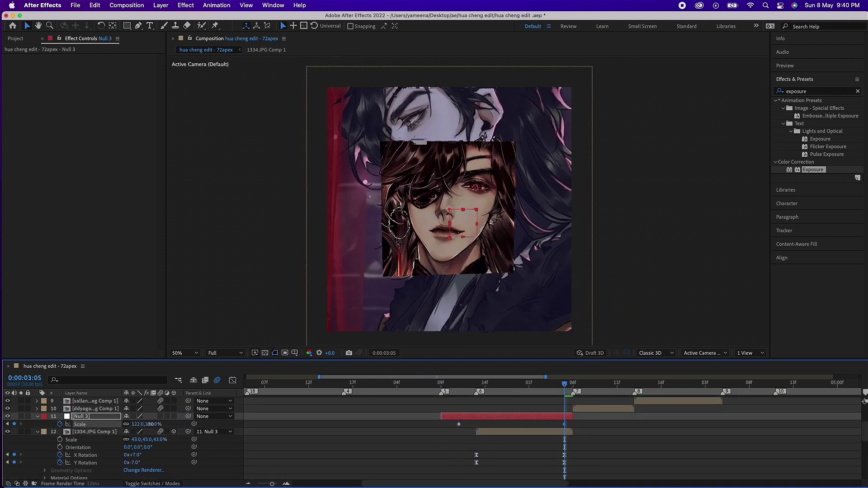
{"action": "key", "text": "shift+F3"}
{"action": "key", "text": "Page_Down"}
{"action": "key", "text": "Page_Down"}
{"action": "key", "text": "Page_Down"}
{"action": "key", "text": "F9"}
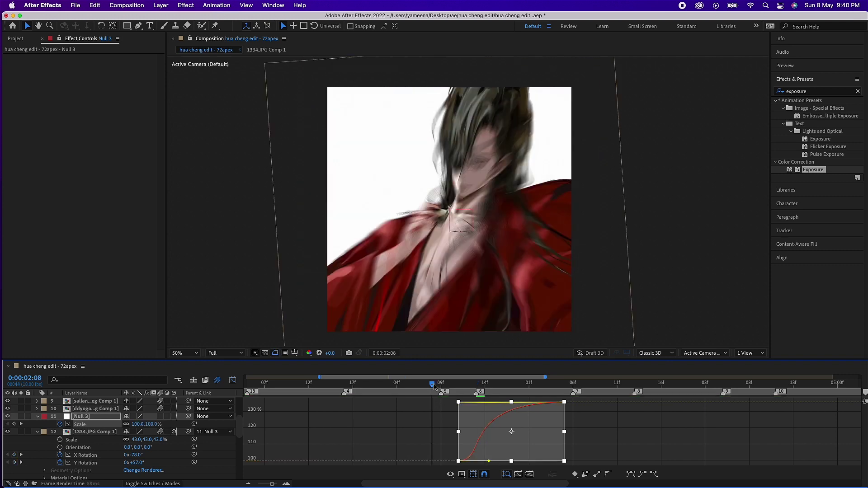
{"action": "key", "text": "Page_Up"}
{"action": "key", "text": "Page_Up"}
{"action": "key", "text": "Page_Up"}
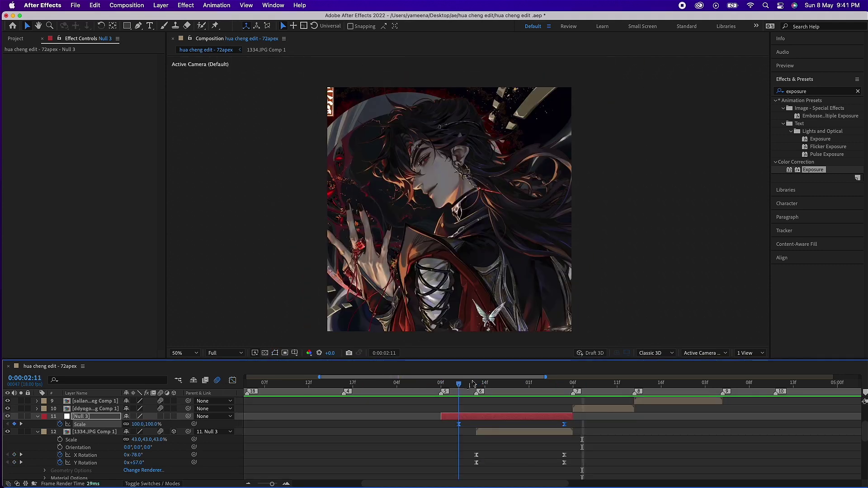
{"action": "key", "text": "shift+F3"}
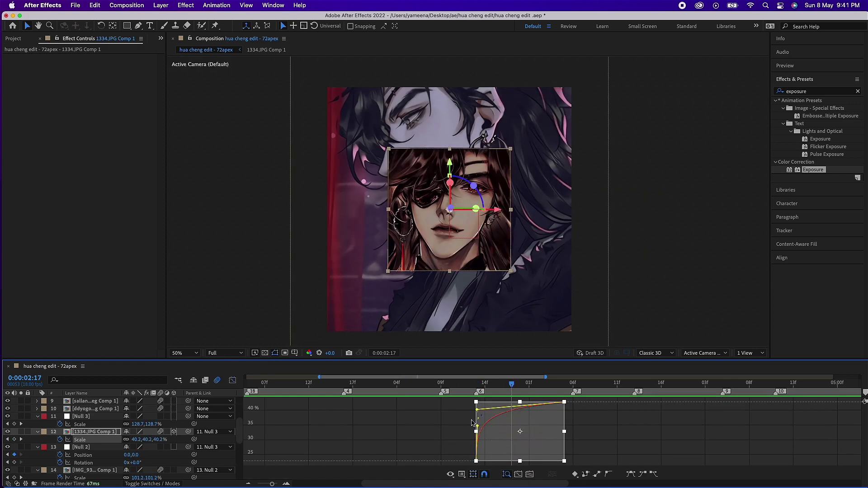
Create a new shape layer and draw a large circle at the frame centre.
{"action": "key", "text": "shift+F3"}
{"action": "left_click", "coordinate": [440, 384]}
{"action": "left_click", "coordinate": [160, 5]}
{"action": "left_click", "coordinate": [380, 63]}
{"action": "left_click", "coordinate": [129, 27]}
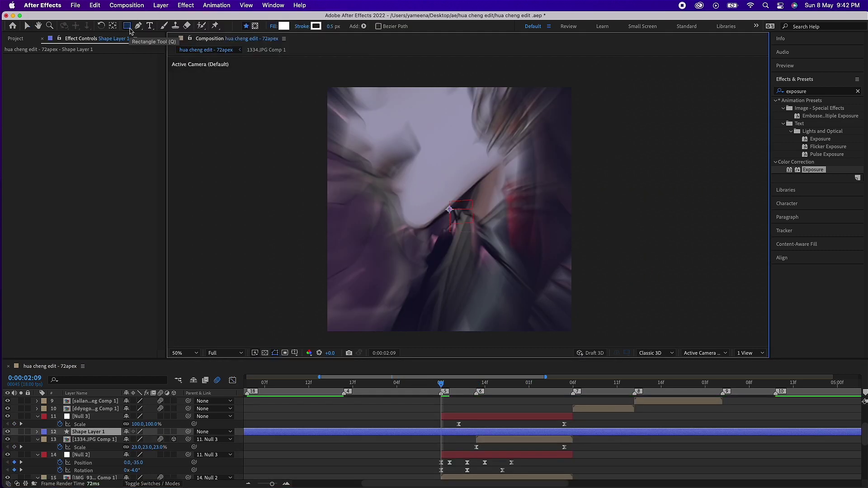
{"action": "left_click_drag", "start_coordinate": [448, 209], "coordinate": [514, 274]}
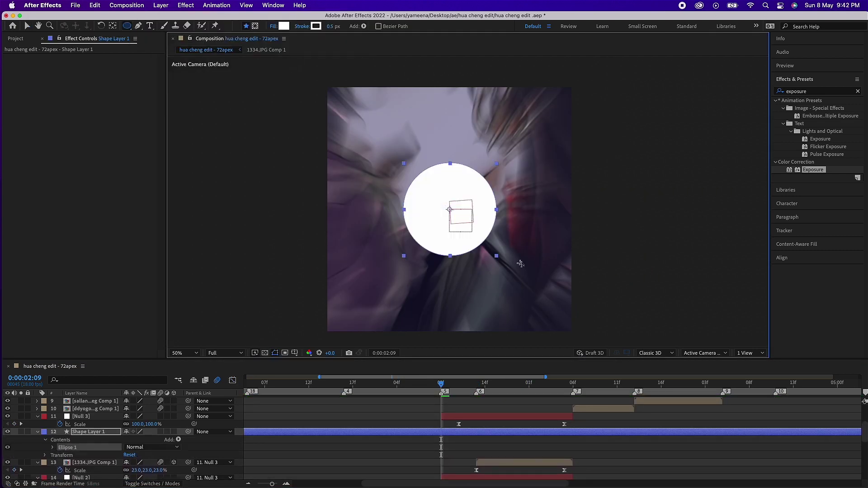
Add an Ellipse Path and a Stroke to the shape layer's contents.
{"action": "left_click", "coordinate": [476, 383]}
{"action": "left_click", "coordinate": [179, 440]}
{"action": "left_click", "coordinate": [191, 309]}
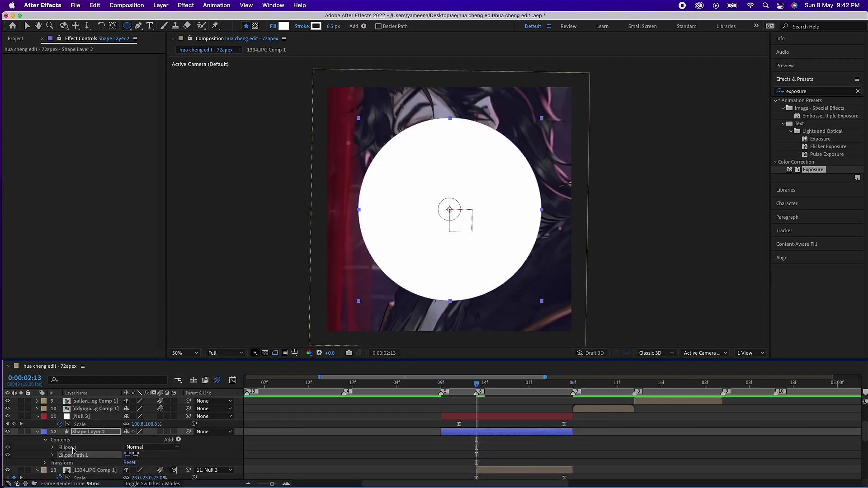
{"action": "left_click", "coordinate": [178, 440]}
{"action": "left_click", "coordinate": [190, 354]}
Keyframe the ring's Scale up to about 754% by the transition end, then replace the Effects search term.
{"action": "key", "text": "s"}
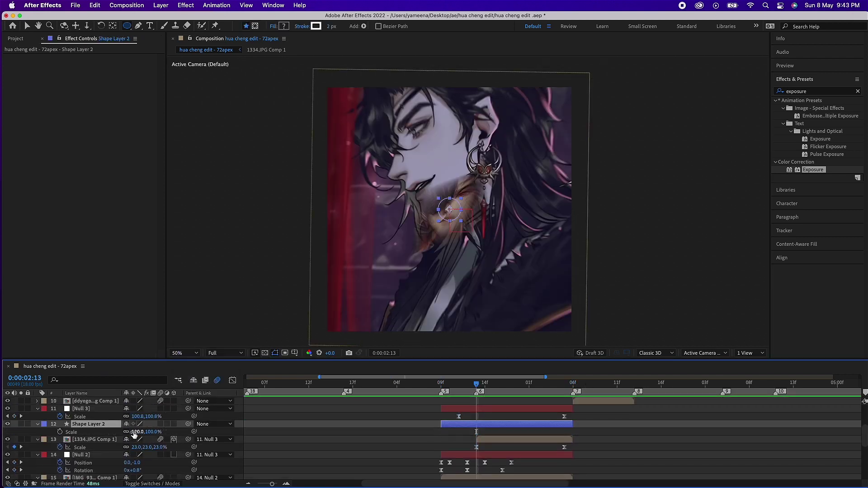
{"action": "left_click", "coordinate": [565, 384]}
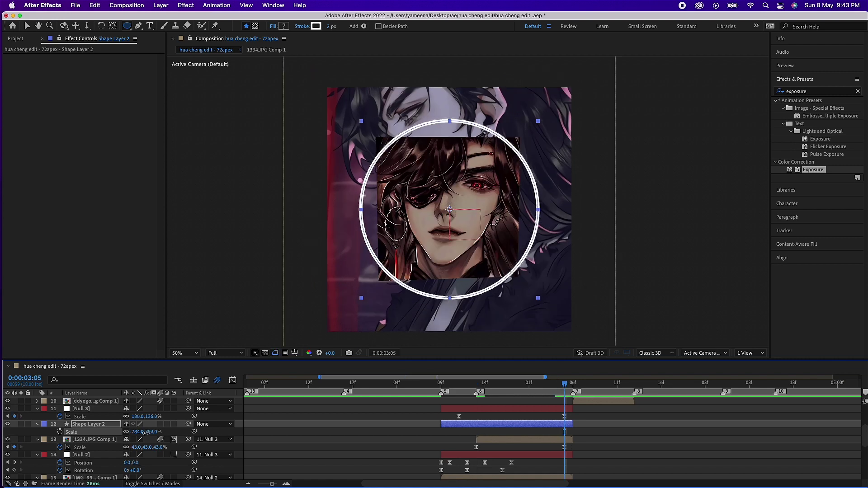
{"action": "left_click_drag", "start_coordinate": [136, 432], "coordinate": [126, 432]}
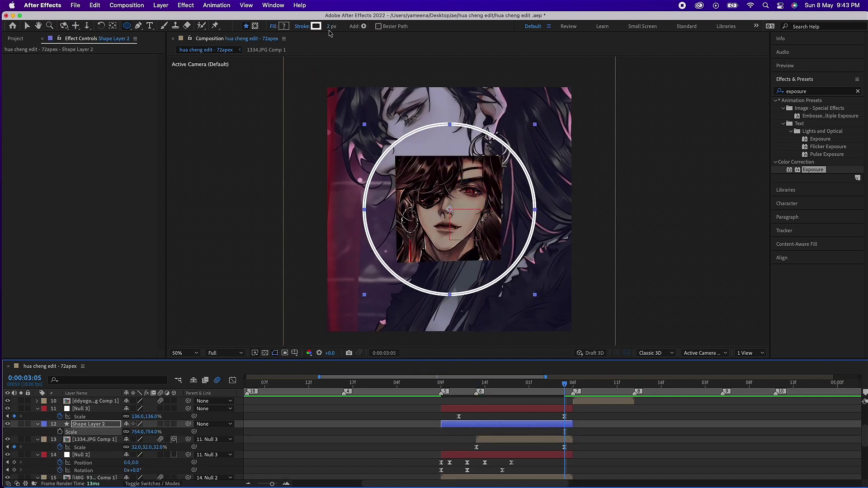
{"action": "left_click", "coordinate": [467, 383]}
{"action": "double_click", "coordinate": [796, 91]}
Apply Radial Wipe to the white ring and keyframe its Transition Completion.
{"action": "type", "text": "wipe"}
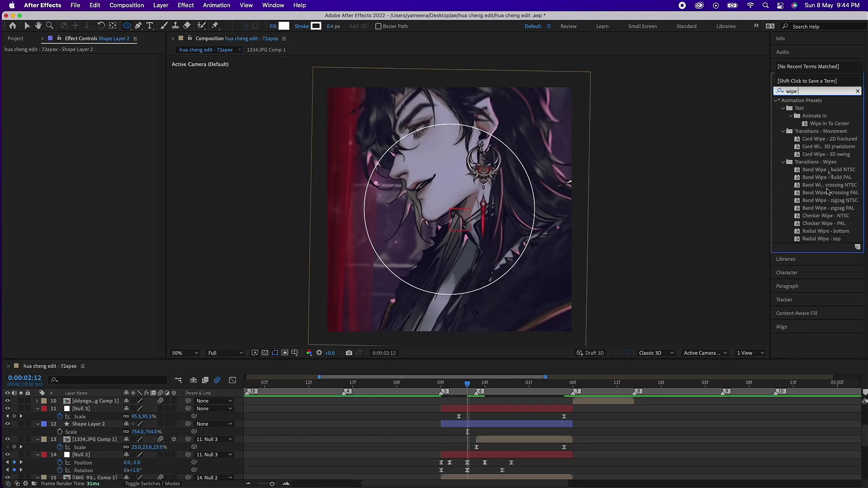
{"action": "left_click_drag", "start_coordinate": [473, 430], "coordinate": [475, 425]}
{"action": "left_click_drag", "start_coordinate": [96, 65], "coordinate": [112, 68]}
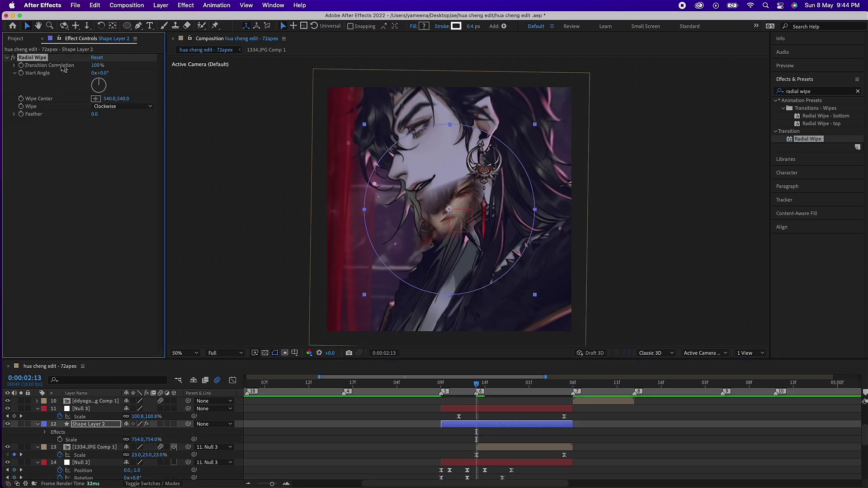
{"action": "left_click", "coordinate": [21, 65]}
{"action": "left_click", "coordinate": [174, 423]}
Make the ring layer 3D and keyframe X and Y Rotation to tilt it back.
{"action": "left_click", "coordinate": [512, 384]}
{"action": "key", "text": "shift+r"}
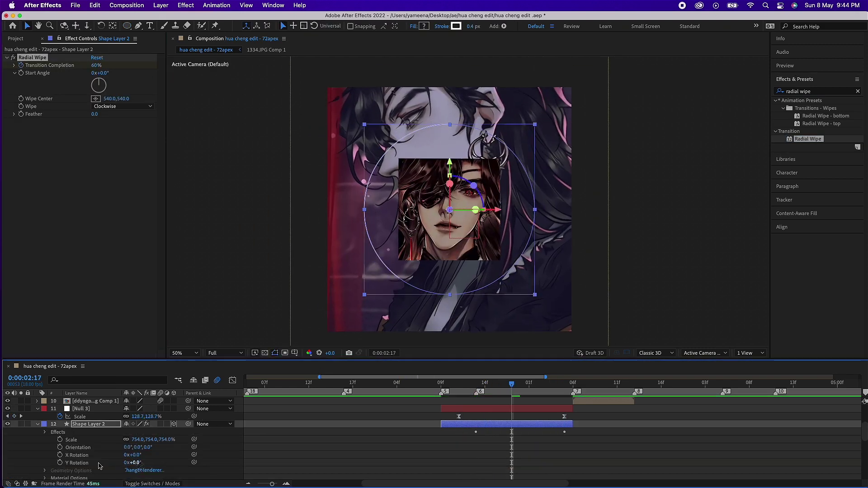
{"action": "left_click_drag", "start_coordinate": [126, 455], "coordinate": [90, 455]}
{"action": "key", "text": "k"}
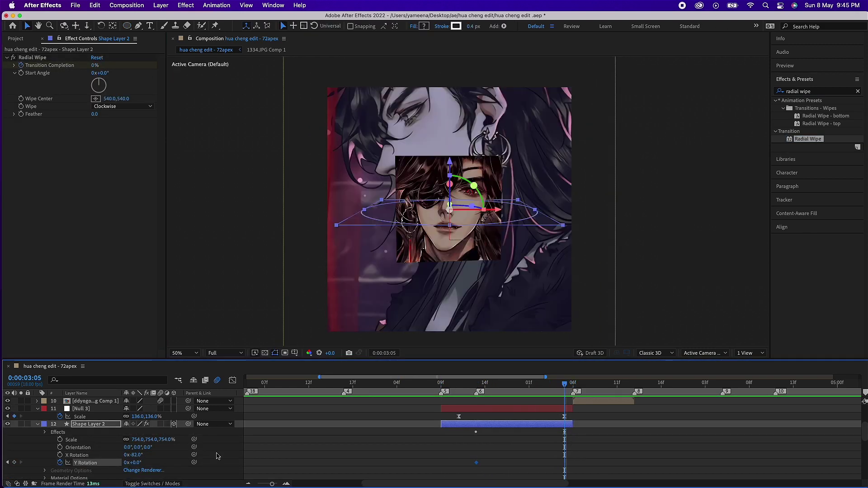
{"action": "left_click", "coordinate": [60, 455]}
{"action": "left_click", "coordinate": [511, 384]}
Ease the rotation and Transition Completion curves in the Graph Editor.
{"action": "key", "text": "shift+F3"}
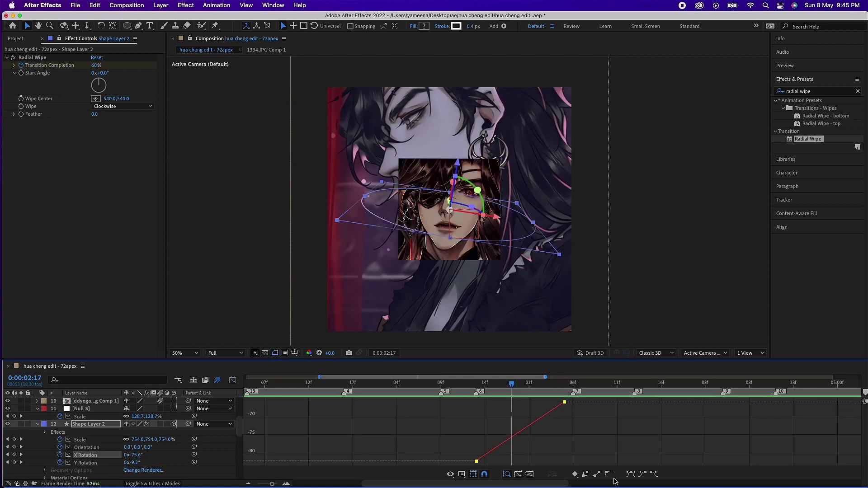
{"action": "key", "text": "space"}
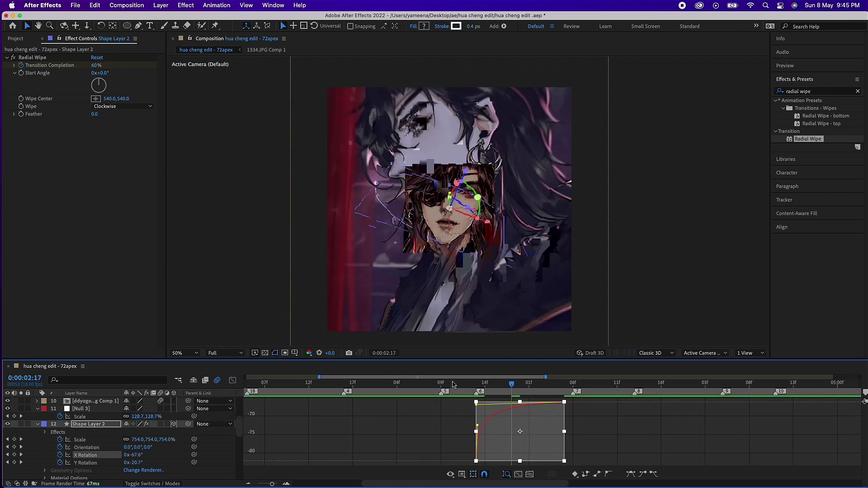
{"action": "key", "text": "shift+F3"}
{"action": "key", "text": "shift+F3"}
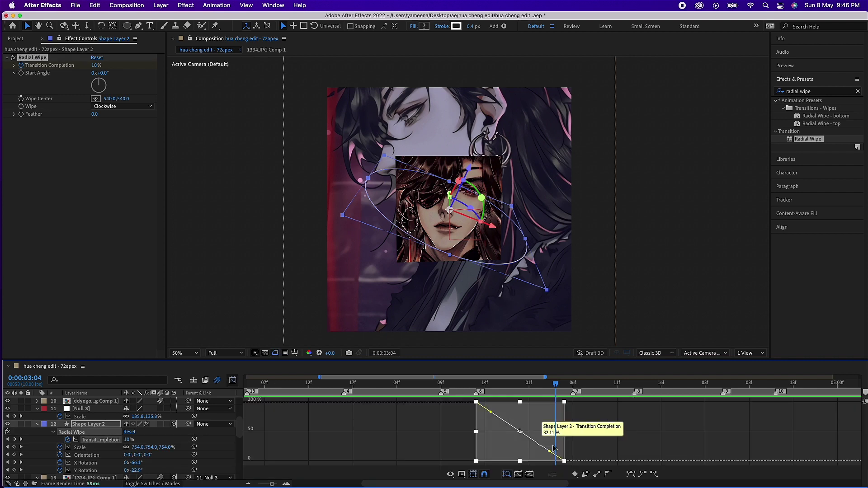
{"action": "key", "text": "shift+F3"}
{"action": "left_click_drag", "start_coordinate": [96, 65], "coordinate": [107, 67]}
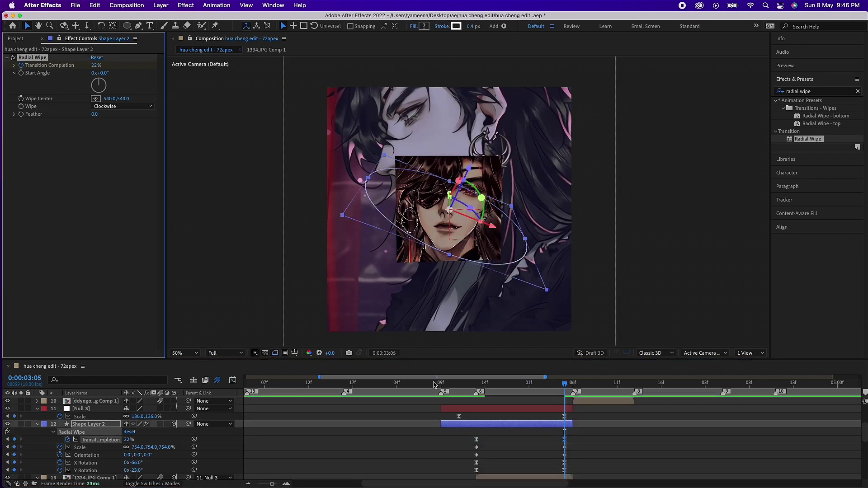
{"action": "left_click", "coordinate": [520, 383]}
{"action": "key", "text": "shift+F3"}
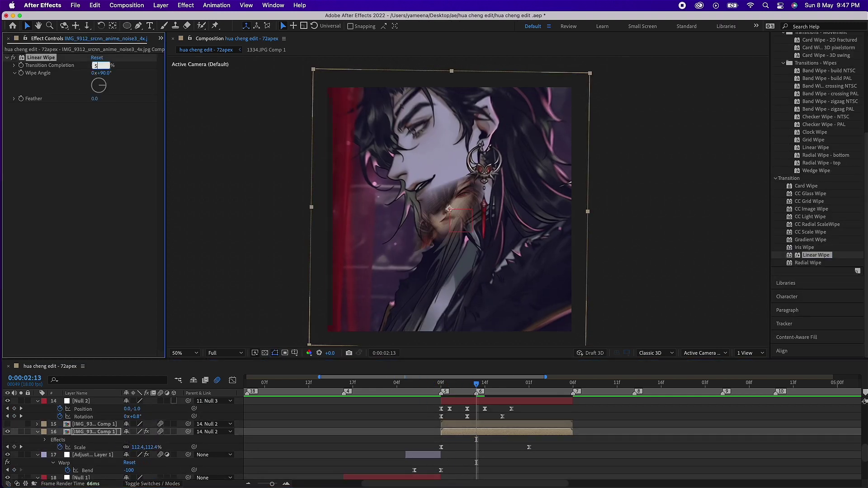
Set the halves' Linear Wipe to 50%, with the second half's angle at 270°.
{"action": "type", "text": "0"}
{"action": "key", "text": "Return"}
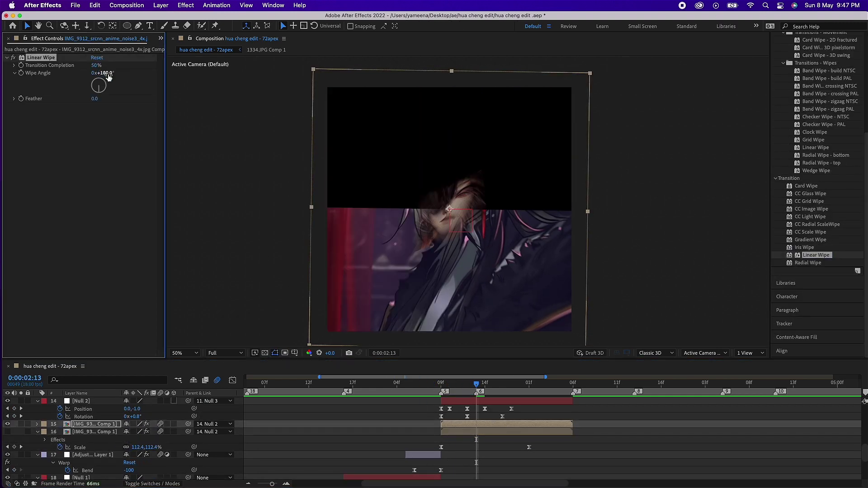
{"action": "left_click_drag", "start_coordinate": [102, 73], "coordinate": [120, 73]}
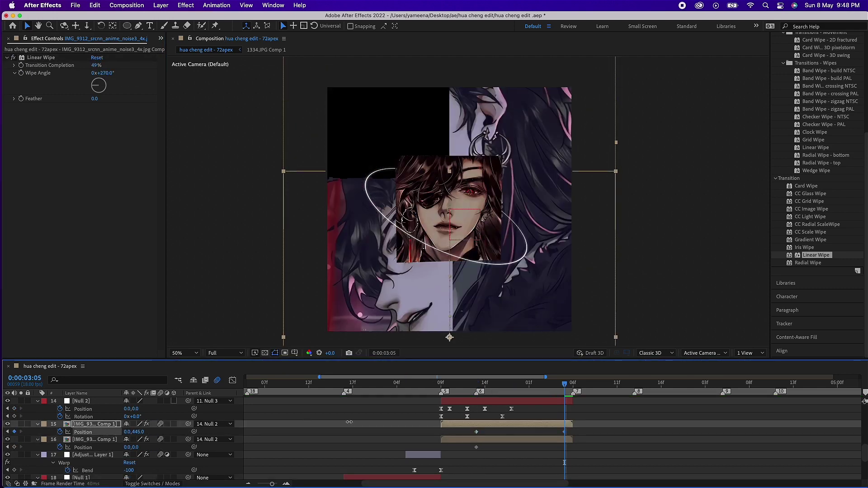
Keyframe the halves' Y Position off-frame and ease both Y Position curves.
{"action": "left_click_drag", "start_coordinate": [137, 432], "coordinate": [20, 453]}
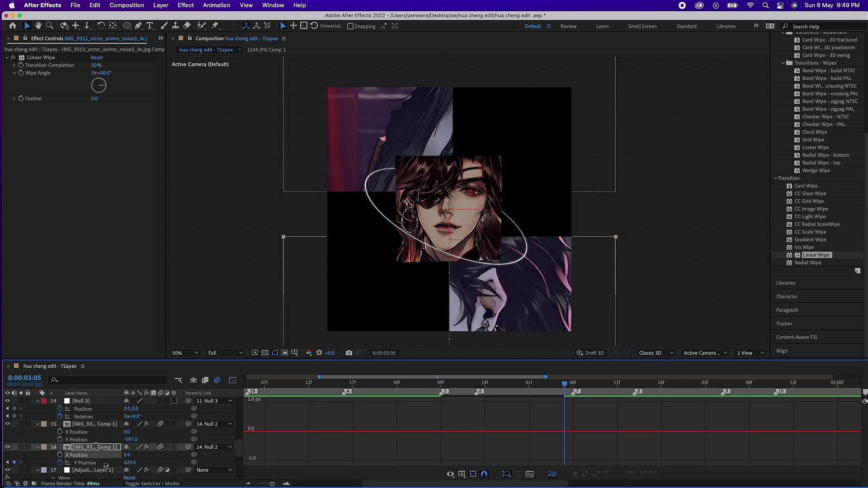
{"action": "left_click", "coordinate": [171, 433]}
{"action": "left_click", "coordinate": [537, 384]}
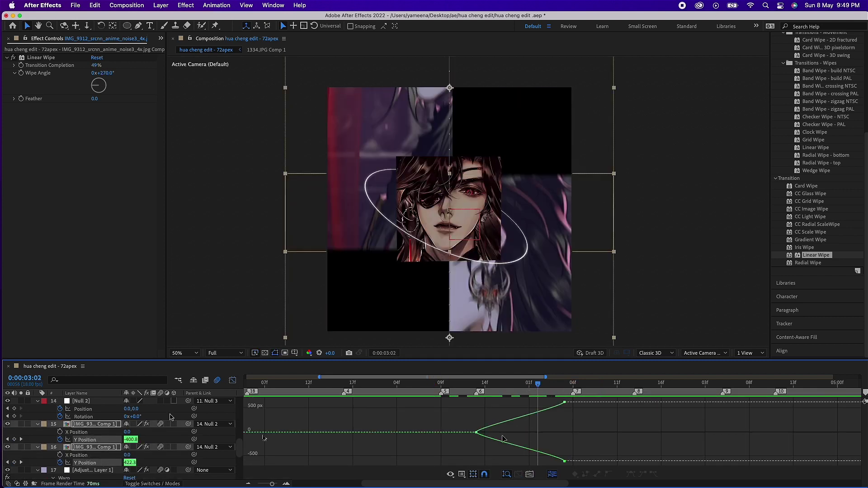
{"action": "left_click_drag", "start_coordinate": [503, 439], "coordinate": [492, 452]}
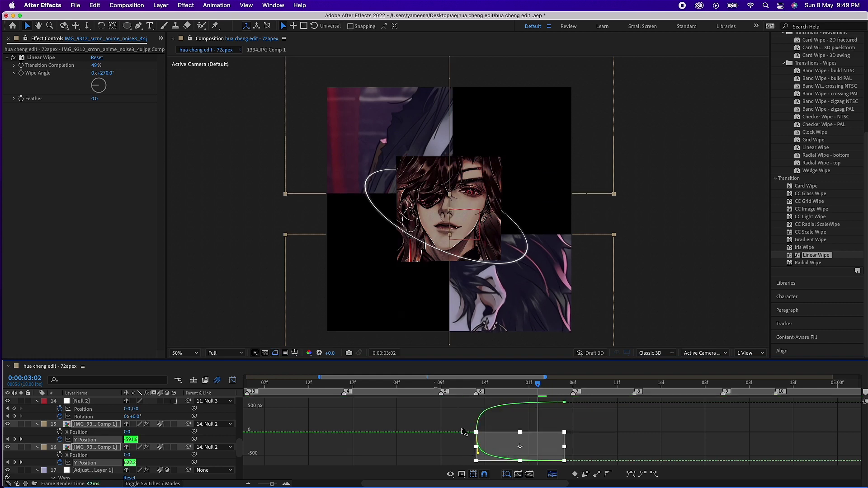
{"action": "key", "text": "space"}
Apply Motion Tile to the image half and review its eased Y Position slide.
{"action": "type", "text": "motion"}
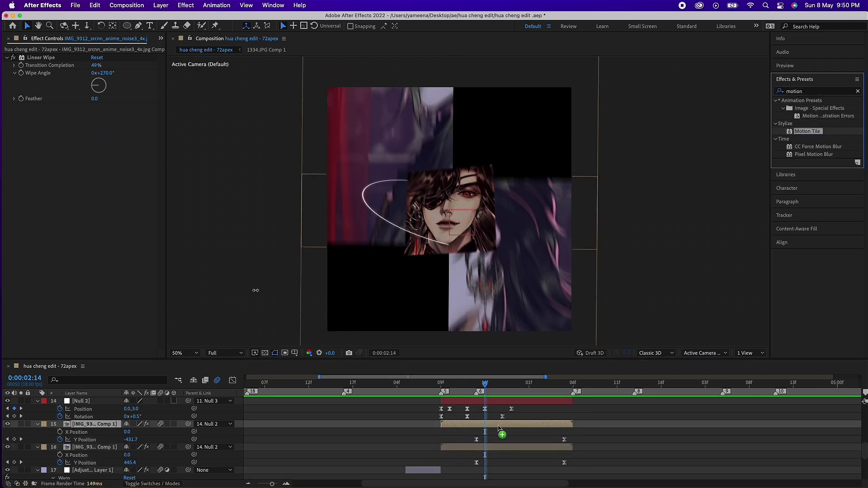
{"action": "double_click", "coordinate": [807, 131]}
{"action": "scroll", "coordinate": [517, 380], "scroll_direction": "down", "scroll_amount": 2}
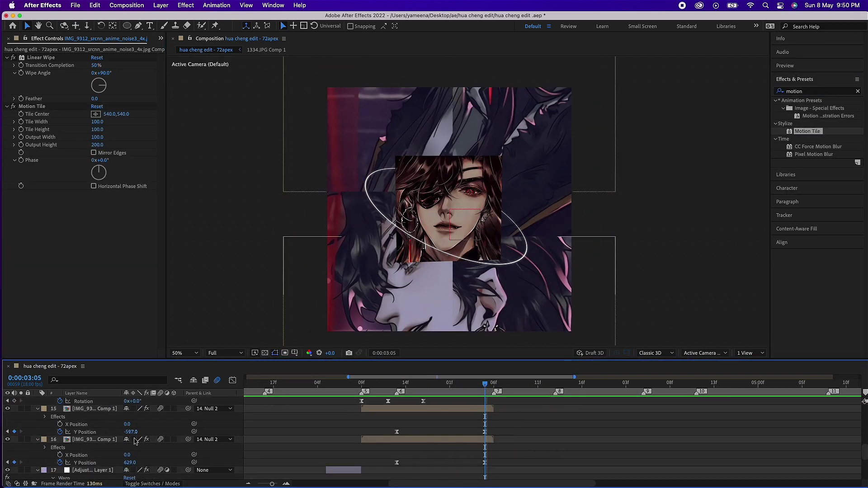
{"action": "left_click", "coordinate": [365, 383]}
{"action": "left_click", "coordinate": [397, 432]}
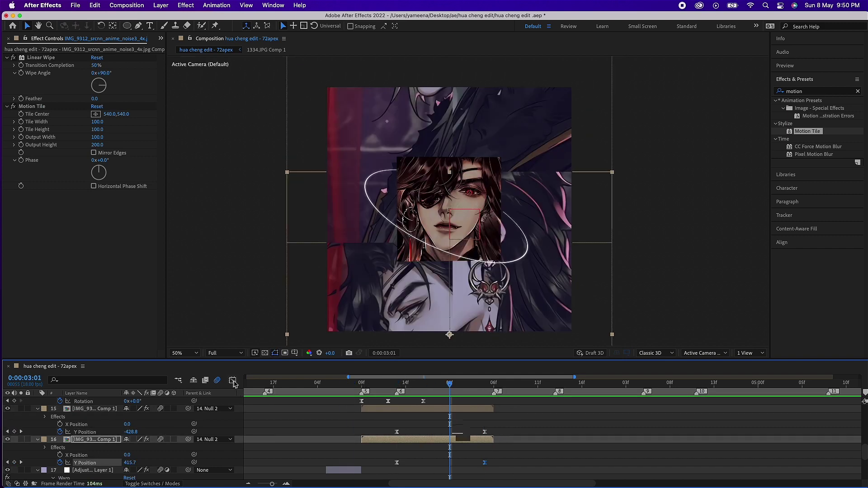
{"action": "key", "text": "shift+F3"}
{"action": "left_click", "coordinate": [397, 384]}
{"action": "key", "text": "space"}
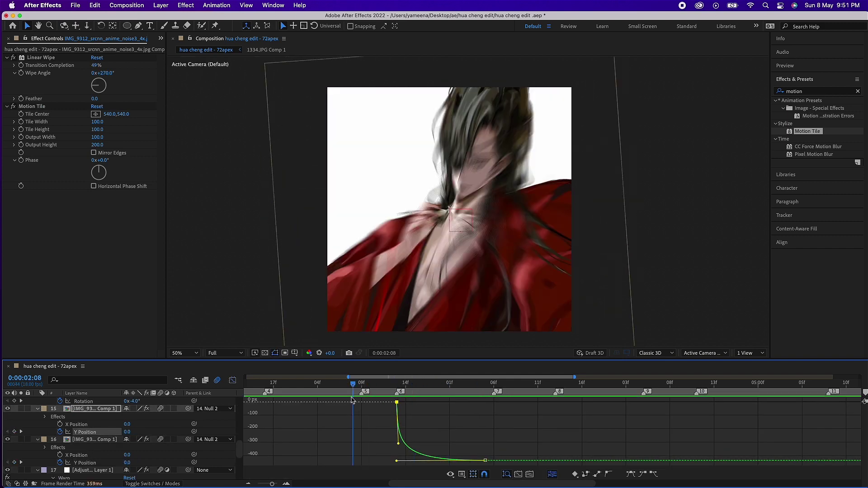
{"action": "key", "text": "shift+F3"}
{"action": "key", "text": "space"}
Add an adjustment layer with Camera Lens Blur, keyframing Blur Radius from 0 to 15.
{"action": "double_click", "coordinate": [810, 91]}
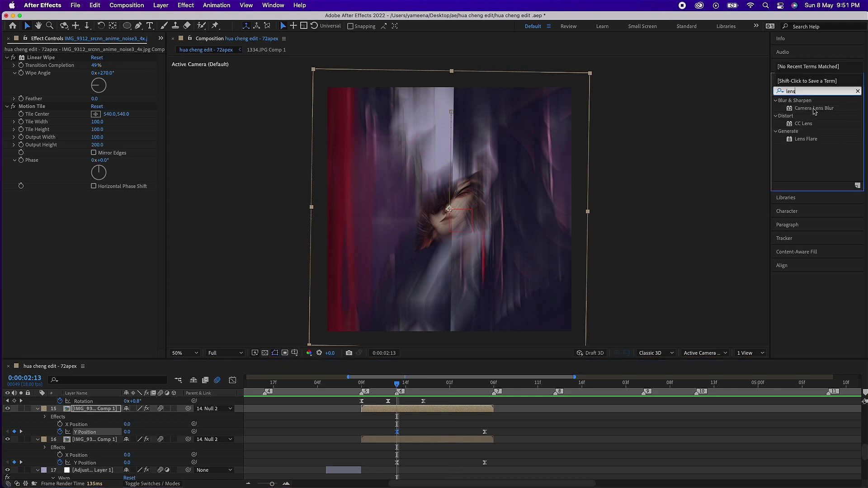
{"action": "type", "text": "lens"}
{"action": "key", "text": "super+alt+y"}
{"action": "left_click_drag", "start_coordinate": [814, 108], "coordinate": [107, 409]}
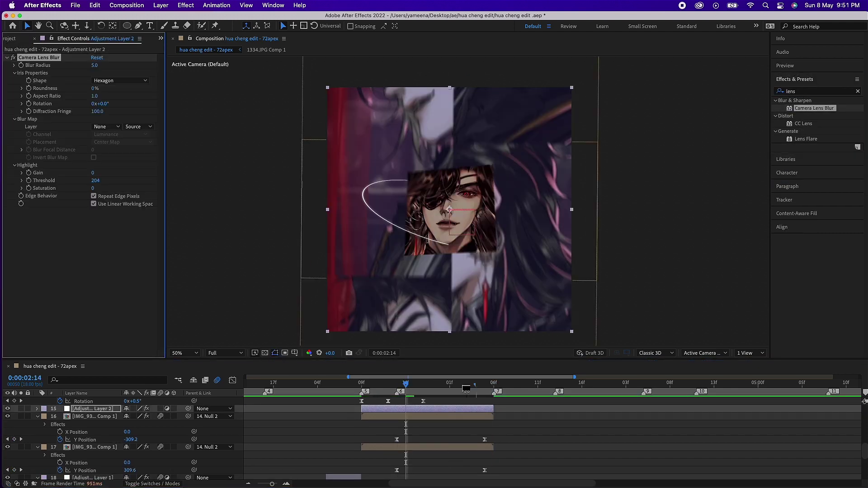
{"action": "key", "text": "space"}
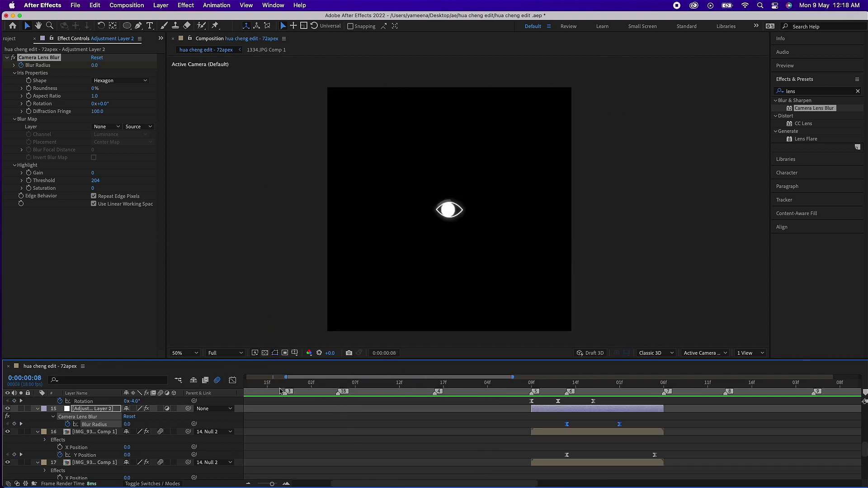
Keyframe Null 3 at Position 528,540 and Rotation -3°, returning near 0°.
{"action": "left_click_drag", "start_coordinate": [281, 384], "coordinate": [584, 384]}
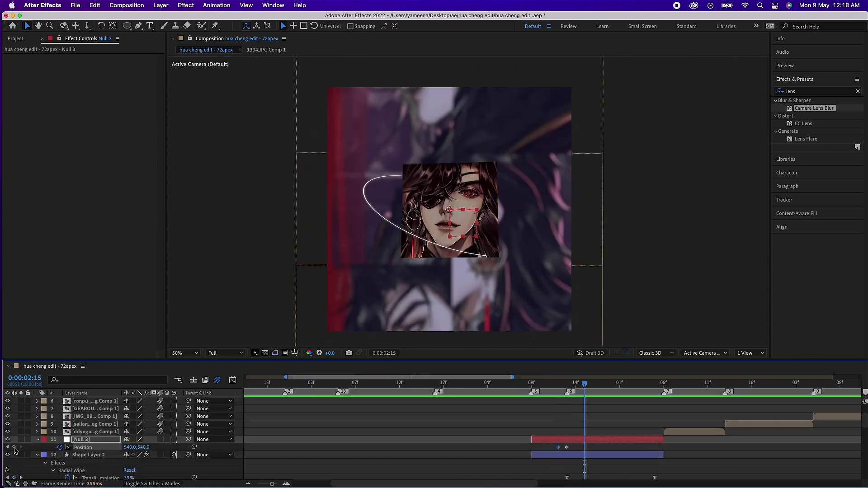
{"action": "left_click_drag", "start_coordinate": [124, 447], "coordinate": [119, 447]}
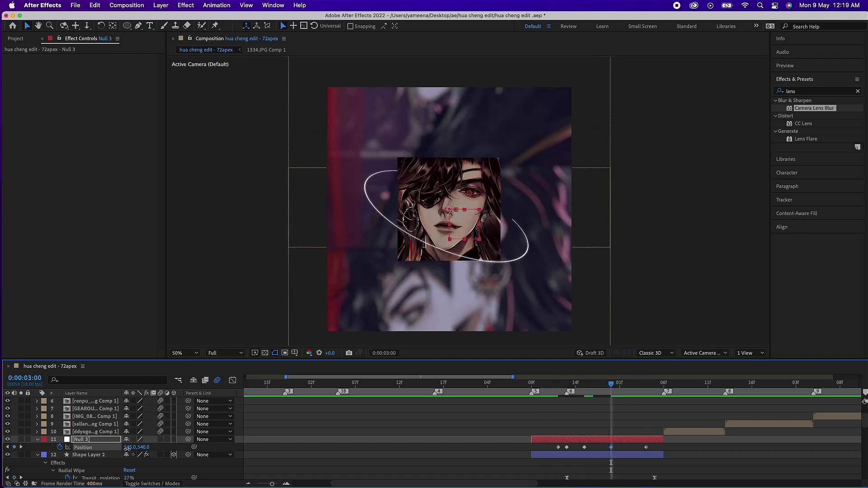
{"action": "key", "text": "space"}
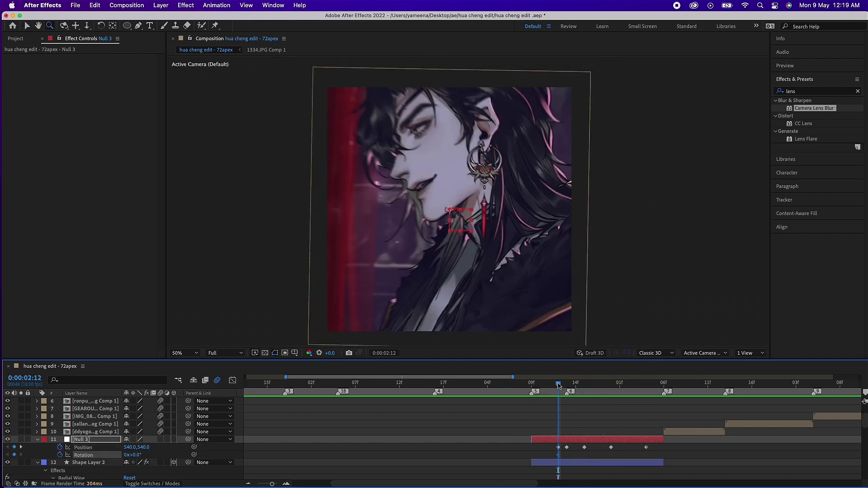
{"action": "key", "text": "space"}
{"action": "key", "text": "shift+r"}
{"action": "key", "text": "space"}
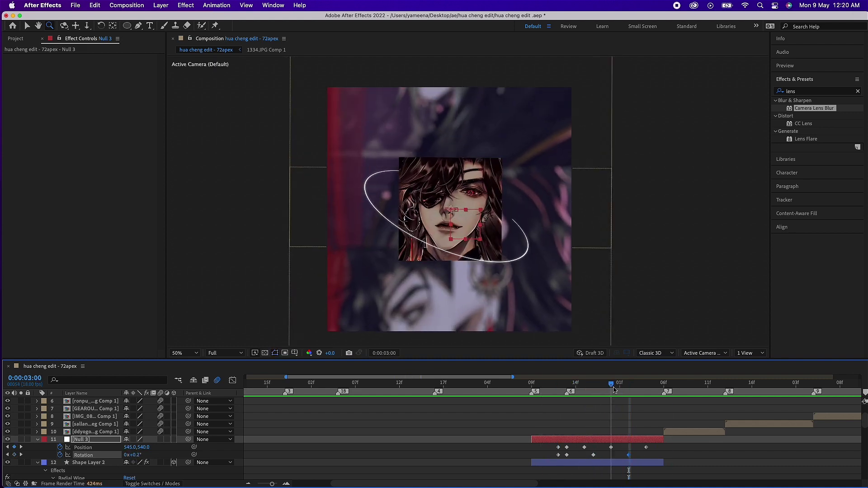
{"action": "left_click", "coordinate": [532, 383]}
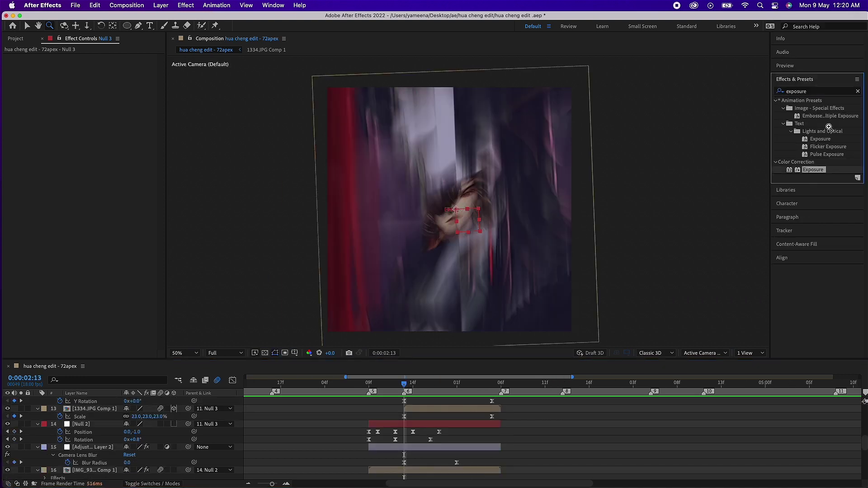
Apply Exposure to layers 16 and 17 and keyframe it from 0.00 down to -1.50.
{"action": "left_click_drag", "start_coordinate": [821, 172], "coordinate": [410, 482]}
{"action": "left_click_drag", "start_coordinate": [824, 173], "coordinate": [529, 470]}
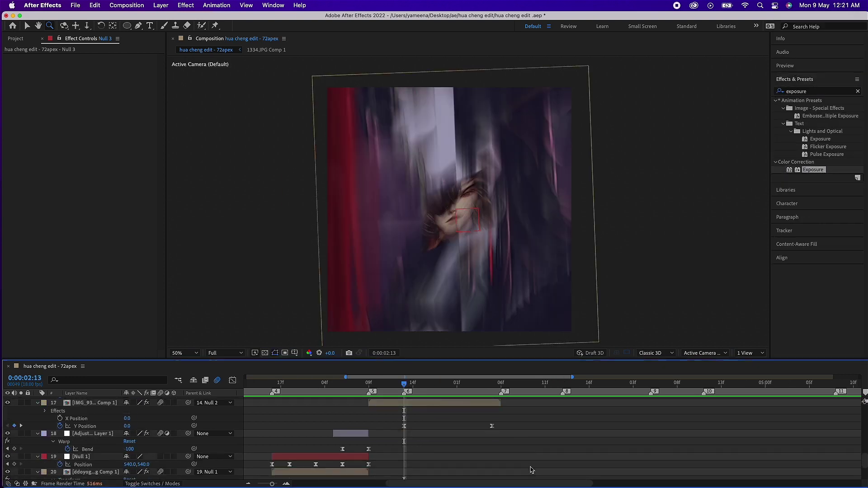
{"action": "left_click_drag", "start_coordinate": [406, 387], "coordinate": [431, 384]}
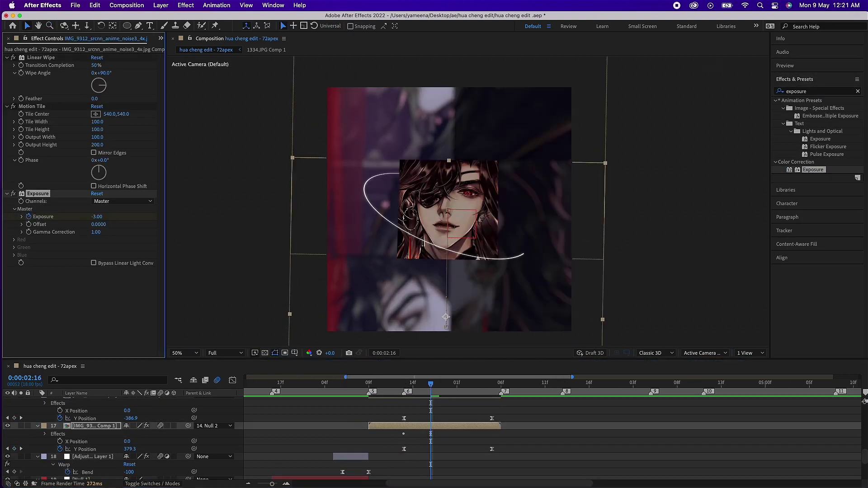
{"action": "key", "text": "Page_Down"}
{"action": "key", "text": "Page_Down"}
{"action": "key", "text": "u"}
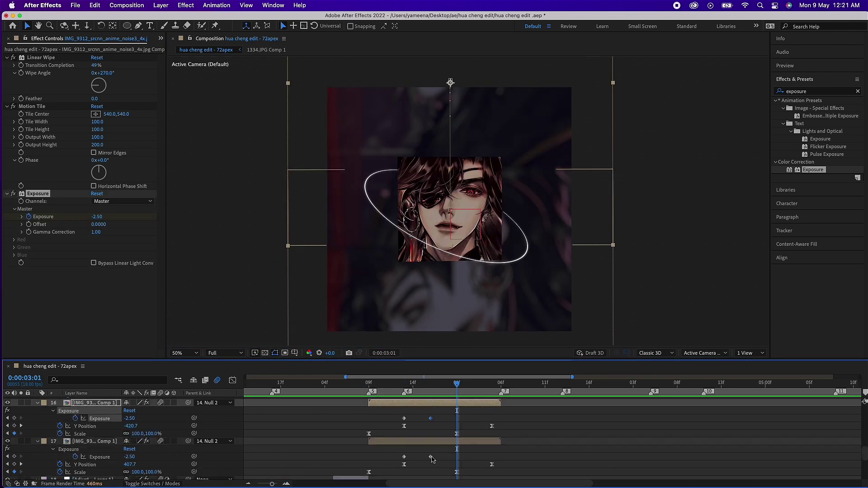
{"action": "left_click_drag", "start_coordinate": [109, 226], "coordinate": [113, 226]}
{"action": "left_click_drag", "start_coordinate": [448, 384], "coordinate": [483, 384]}
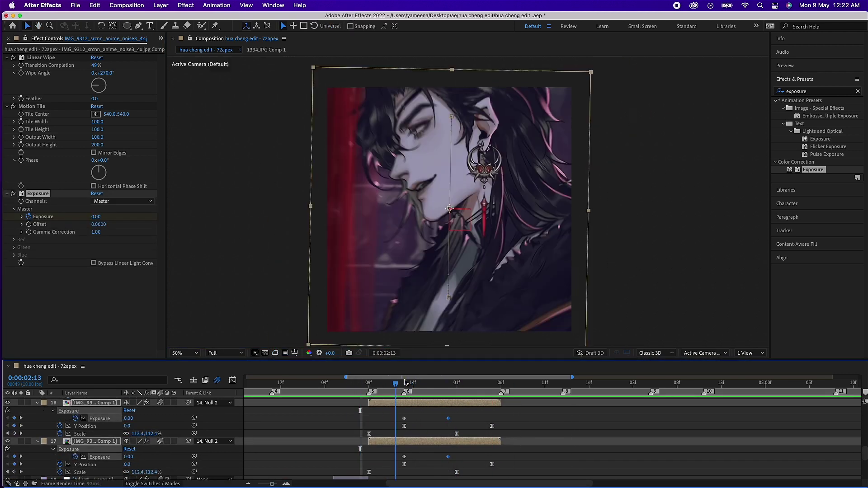
{"action": "scroll", "coordinate": [490, 409], "scroll_direction": "up", "scroll_amount": 5}
{"action": "left_click", "coordinate": [93, 454]}
Keyframe Null 4's Position to 306,783 and Rotation to 3°.
{"action": "key", "text": "u"}
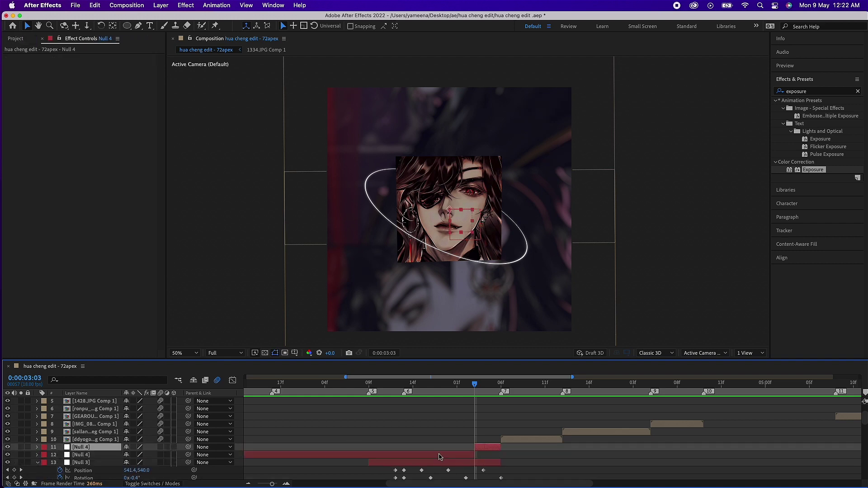
{"action": "left_click", "coordinate": [96, 447]}
{"action": "key", "text": "u"}
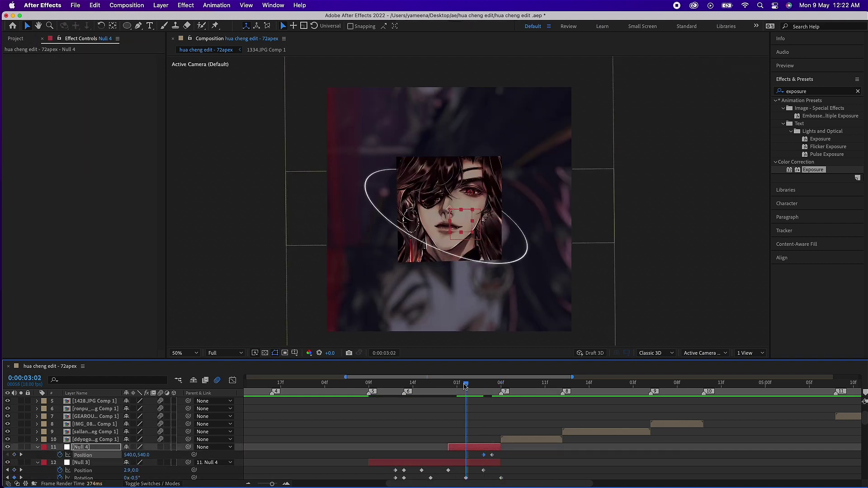
{"action": "key", "text": "k"}
{"action": "left_click_drag", "start_coordinate": [486, 384], "coordinate": [489, 399]}
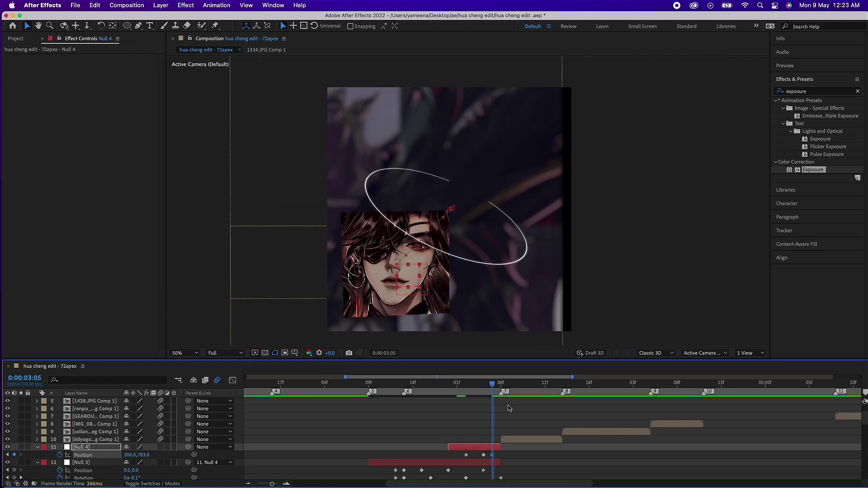
Retime Null 4's keyframes by one frame and preview the fly-out.
{"action": "left_click_drag", "start_coordinate": [475, 455], "coordinate": [468, 459]}
{"action": "key", "text": "j"}
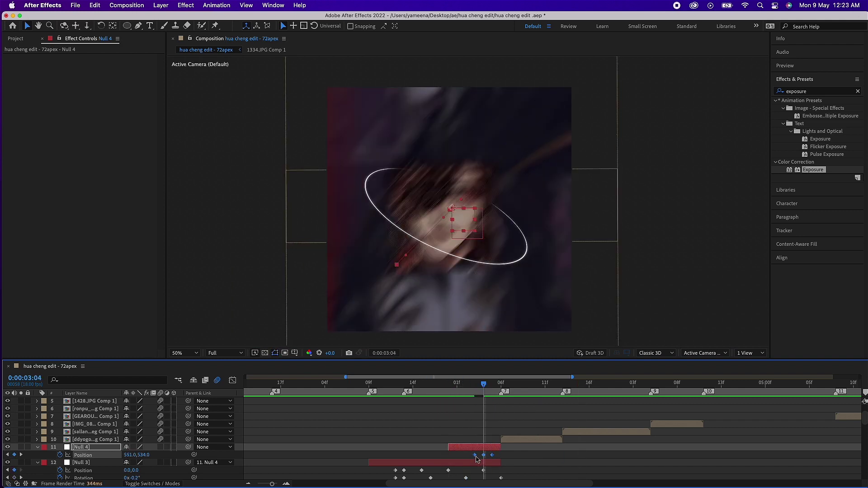
{"action": "key", "text": "Page_Up"}
{"action": "key", "text": "Page_Up"}
{"action": "key", "text": "Page_Up"}
{"action": "key", "text": "Page_Down"}
{"action": "key", "text": "Page_Down"}
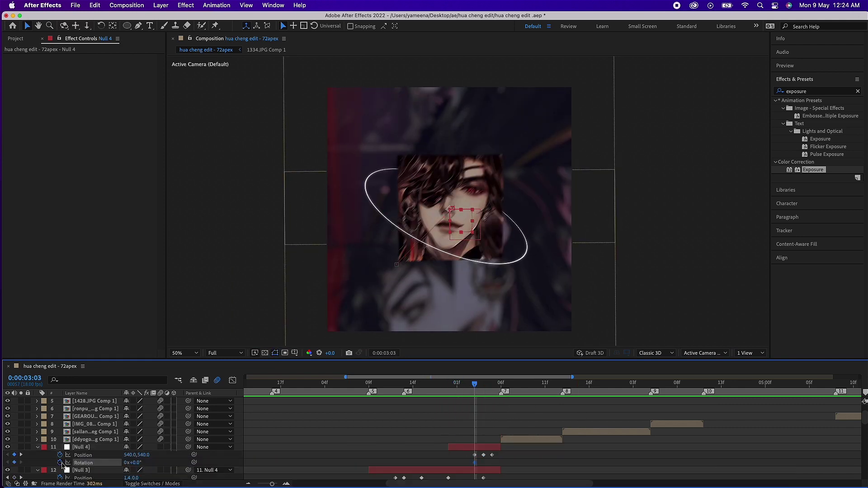
{"action": "mouse_move", "coordinate": [475, 383]}
{"action": "left_mouse_down"}
{"action": "mouse_move", "coordinate": [302, 395]}
{"action": "mouse_move", "coordinate": [437, 386]}
{"action": "left_mouse_up"}
{"action": "key", "text": "Home"}
{"action": "key", "text": "semicolon"}
{"action": "key", "text": "semicolon"}
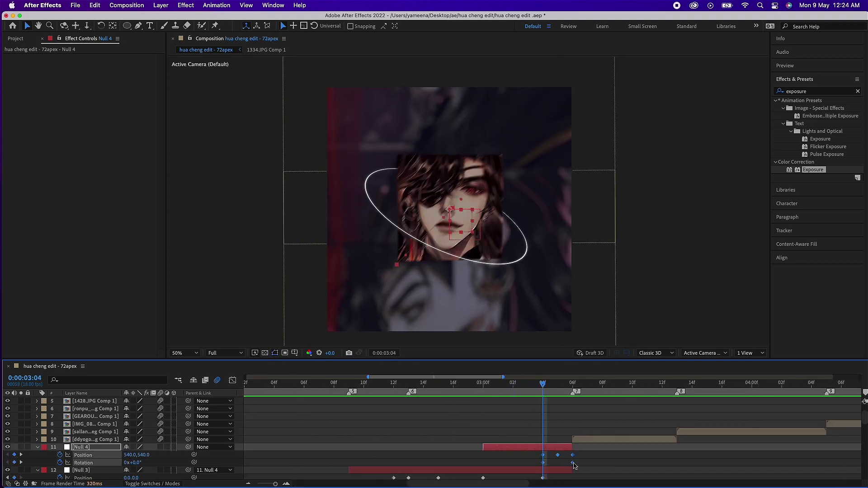
{"action": "key", "text": "alt+Right"}
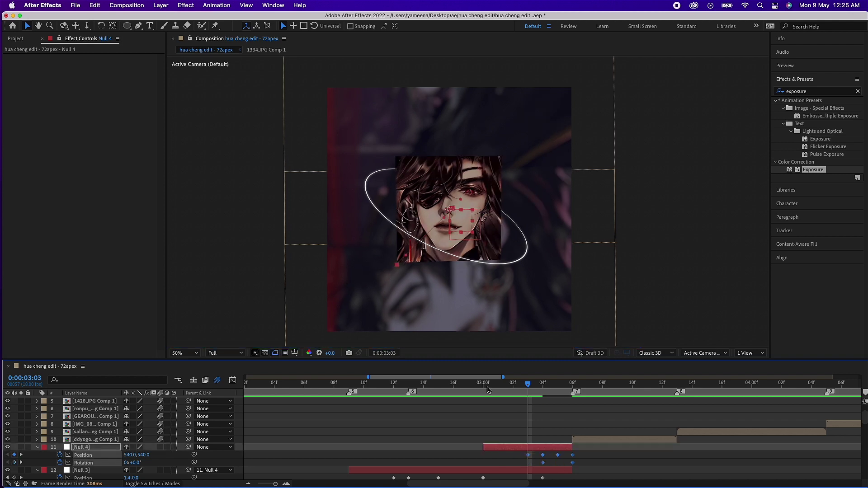
{"action": "left_click_drag", "start_coordinate": [528, 383], "coordinate": [364, 383]}
{"action": "key", "text": "space"}
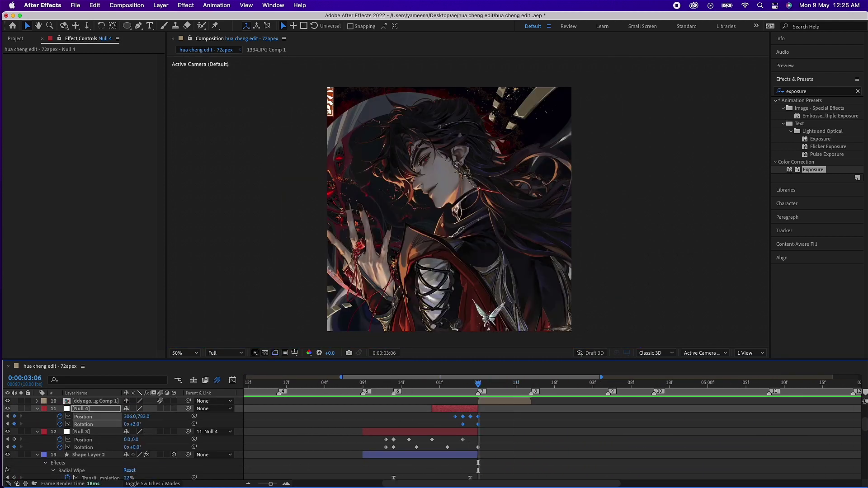
Apply Motion Tile to layer 10 and reveal its Scale and Position keyframes.
{"action": "left_click", "coordinate": [484, 449]}
{"action": "key", "text": "u"}
{"action": "double_click", "coordinate": [809, 91]}
{"action": "type", "text": "motione itl\\"}
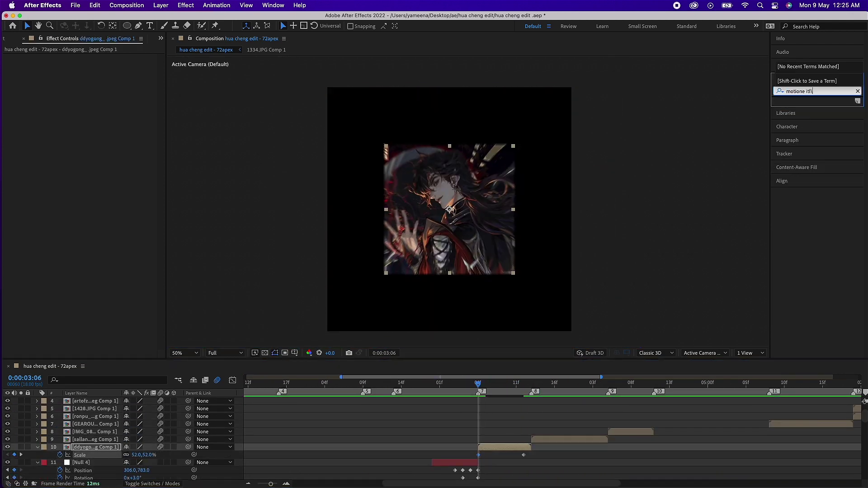
{"action": "left_click_drag", "start_coordinate": [807, 146], "coordinate": [129, 113]}
{"action": "key", "text": "ctrl+v"}
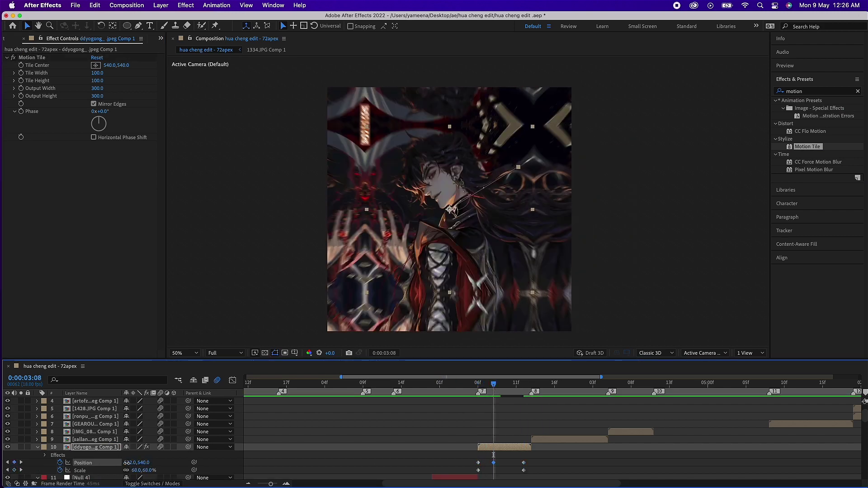
Easy-ease layer 10's Scale keyframes and separate Position into X and Y.
{"action": "left_click_drag", "start_coordinate": [494, 456], "coordinate": [527, 474]}
{"action": "key", "text": "F9"}
{"action": "key", "text": "space"}
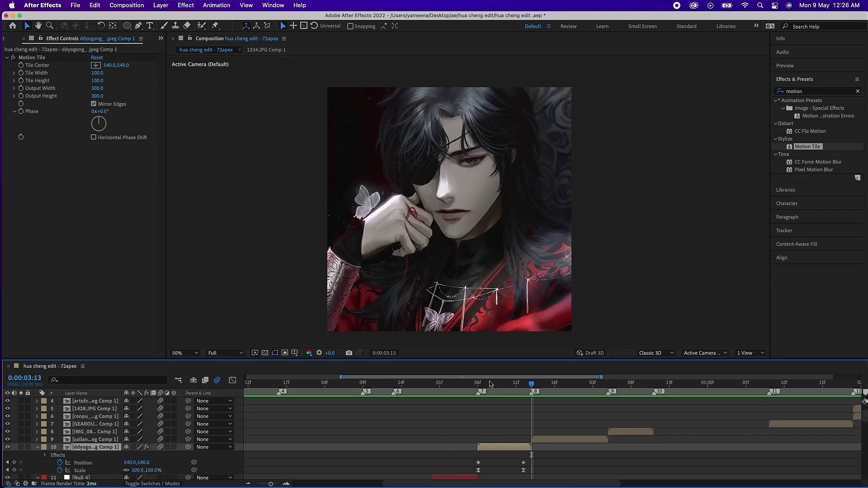
{"action": "left_click", "coordinate": [86, 462]}
{"action": "left_click", "coordinate": [232, 380]}
{"action": "key", "text": "F9"}
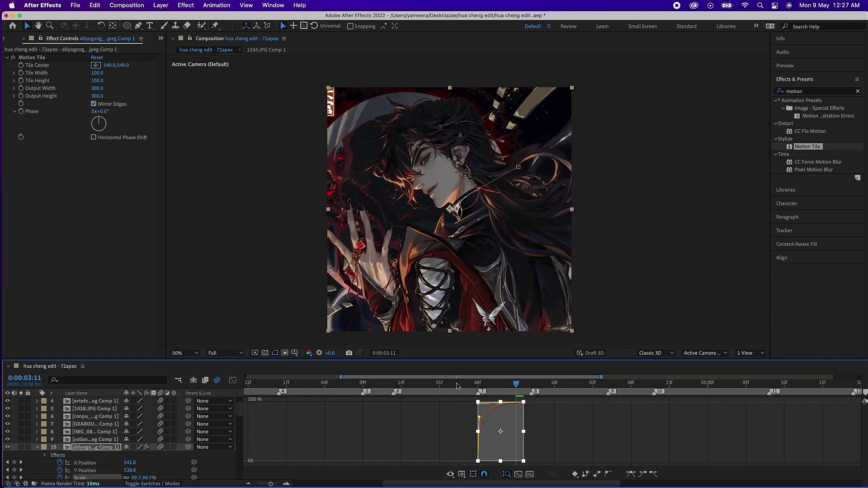
{"action": "left_click", "coordinate": [233, 380]}
Shape the X and Y Position curves in the Graph Editor.
{"action": "scroll", "coordinate": [329, 395], "scroll_direction": "right", "scroll_amount": 4}
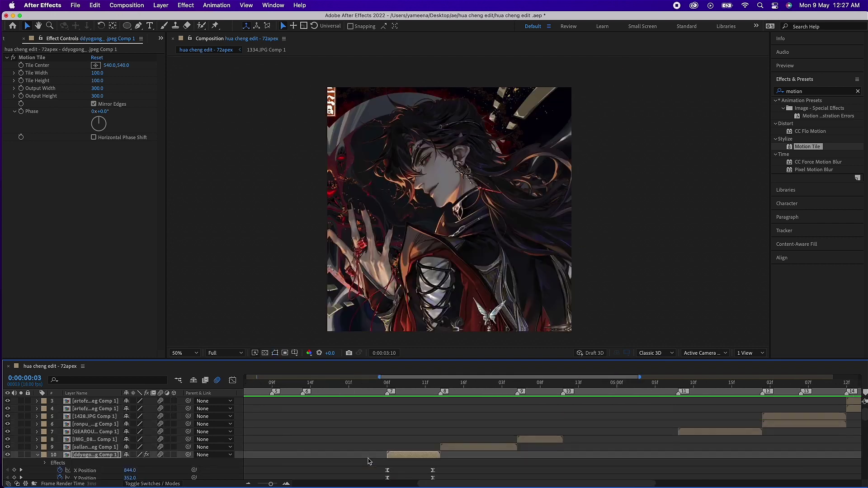
{"action": "scroll", "coordinate": [362, 393], "scroll_direction": "up", "scroll_amount": 2}
{"action": "left_click", "coordinate": [375, 385]}
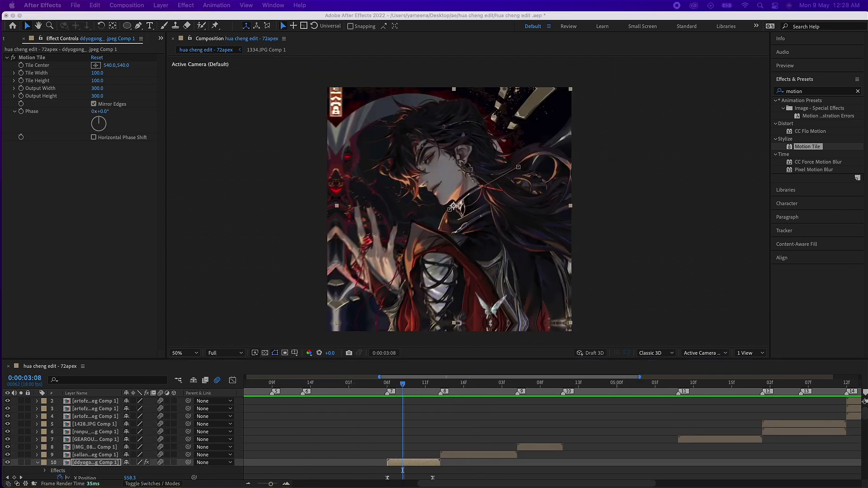
{"action": "scroll", "coordinate": [403, 470], "scroll_direction": "down", "scroll_amount": 4}
{"action": "left_click_drag", "start_coordinate": [381, 411], "coordinate": [398, 430]}
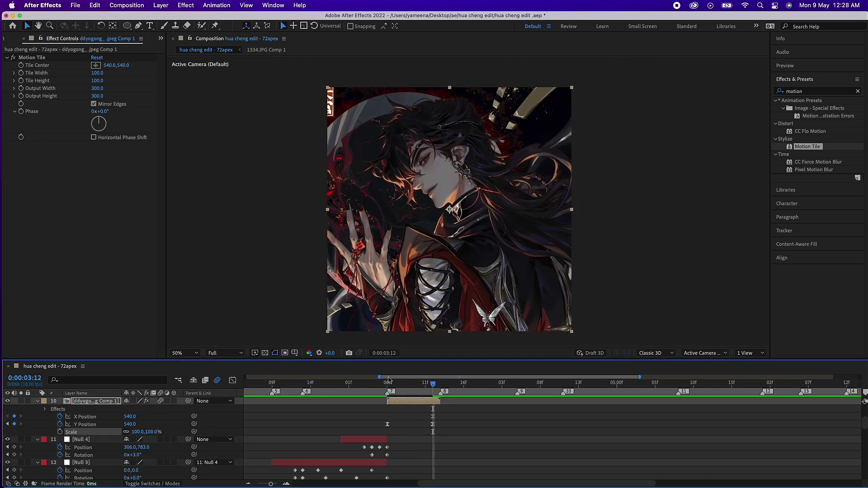
{"action": "key", "text": "shift+F3"}
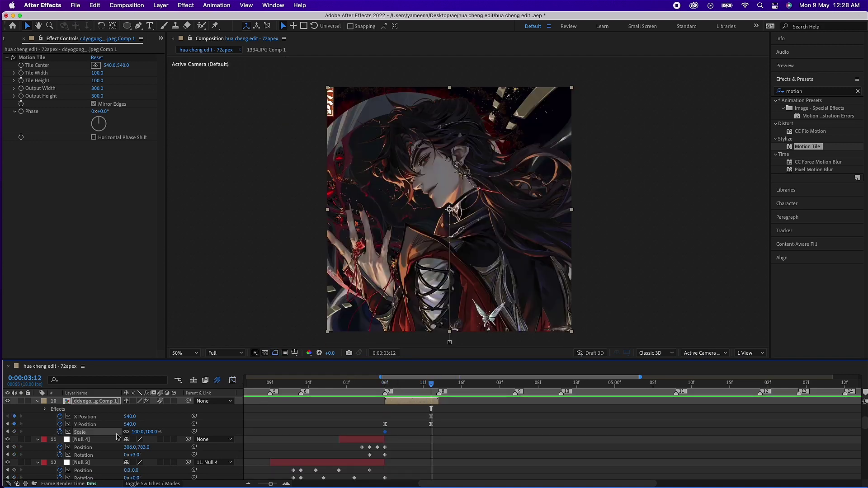
{"action": "left_click_drag", "start_coordinate": [411, 392], "coordinate": [364, 387]}
{"action": "key", "text": "shift+F3"}
Keyframe Y and Z Rotation so the artwork tilts -3°.
{"action": "key", "text": "r"}
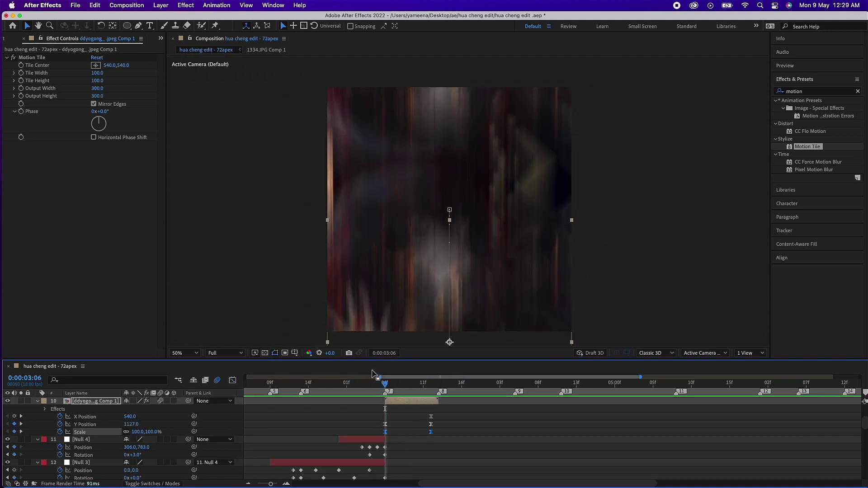
{"action": "key", "text": "k"}
{"action": "left_click", "coordinate": [135, 409]}
{"action": "key", "text": "shift+F3"}
{"action": "key", "text": "space"}
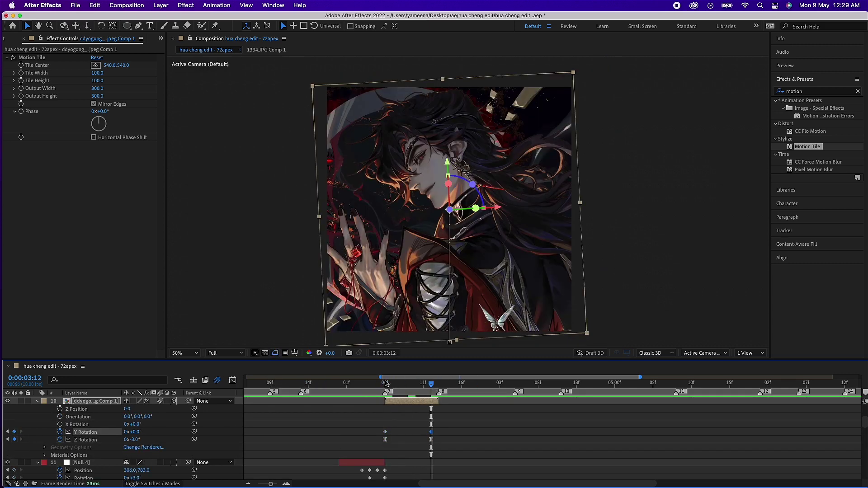
Keyframe the artwork's X Rotation at -9°, ease it, and review the flip.
{"action": "key", "text": "k"}
{"action": "left_click", "coordinate": [60, 425]}
{"action": "key", "text": "j"}
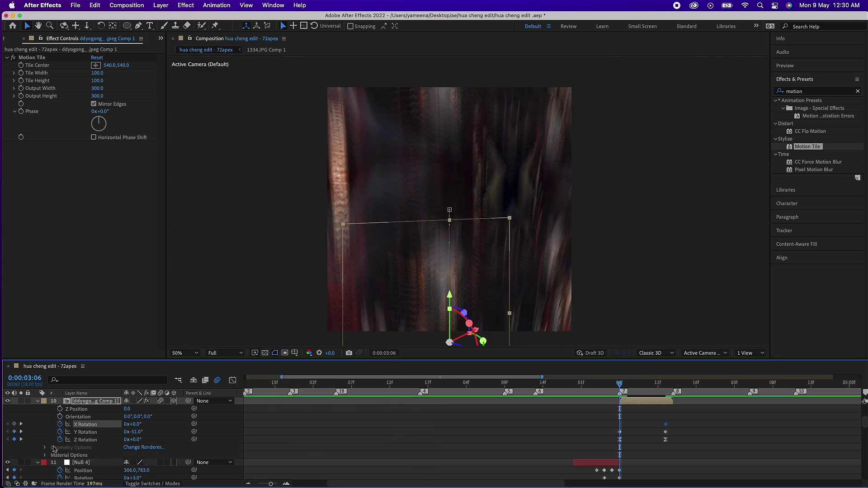
{"action": "key", "text": "u"}
{"action": "left_click_drag", "start_coordinate": [132, 432], "coordinate": [118, 411]}
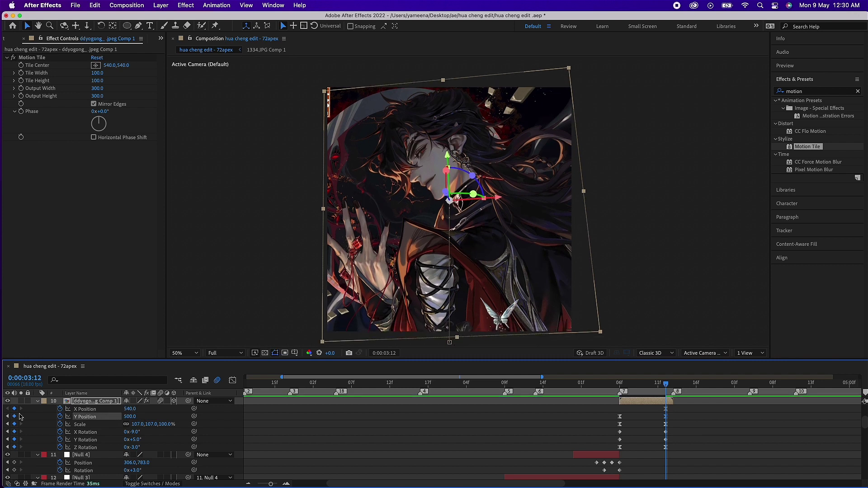
{"action": "key", "text": "shift+F3"}
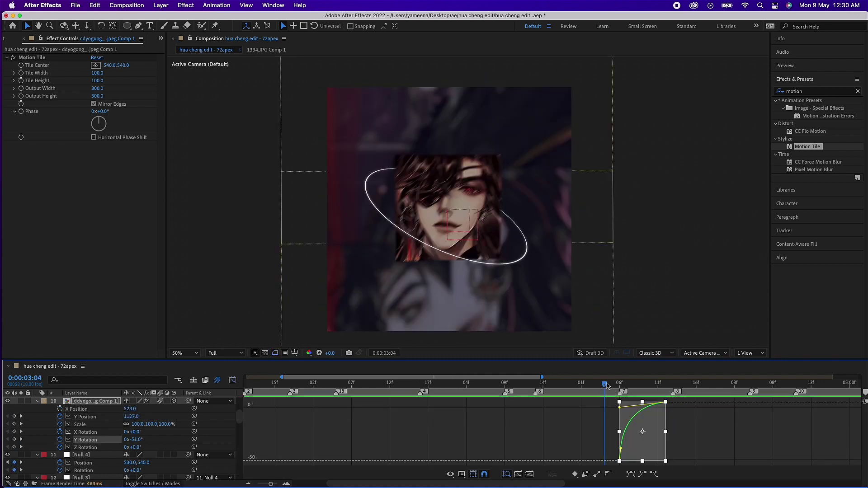
{"action": "left_click", "coordinate": [635, 383]}
{"action": "key", "text": "shift+F3"}
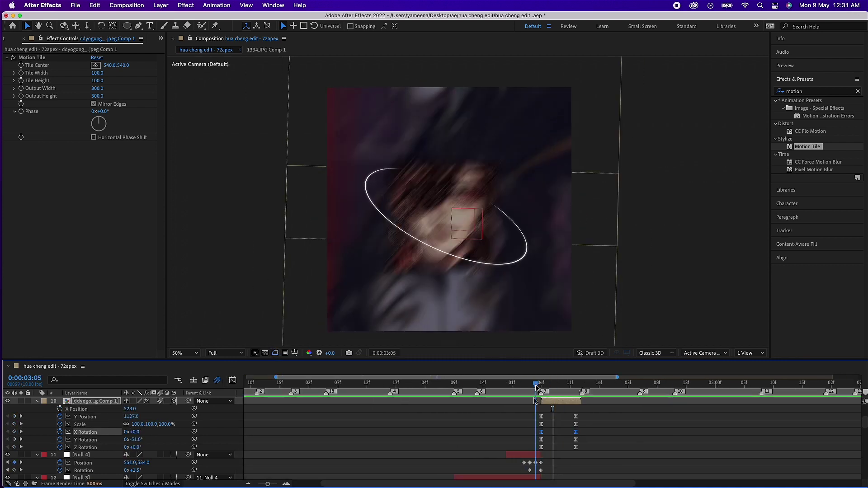
{"action": "left_click", "coordinate": [367, 190]}
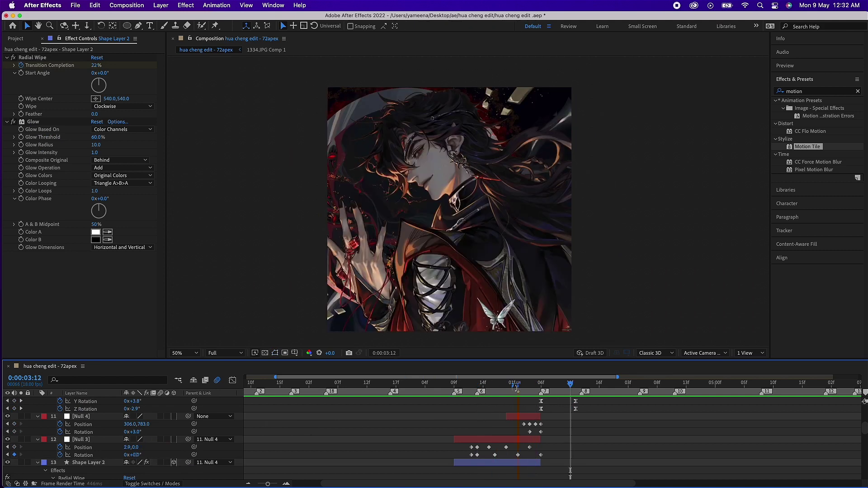
{"action": "left_click_drag", "start_coordinate": [414, 389], "coordinate": [410, 383]}
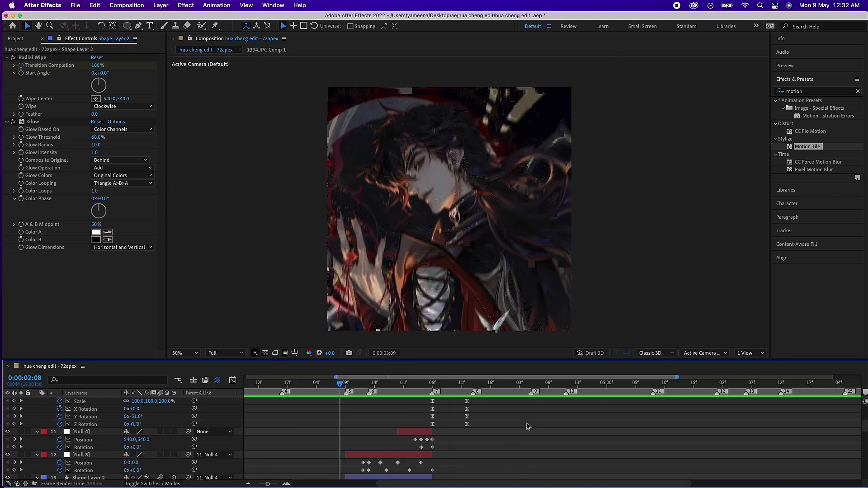
Open sallanglian.jpeg Comp 1, then precompose the sallanglian layer as Comp 2.
{"action": "double_click", "coordinate": [502, 416]}
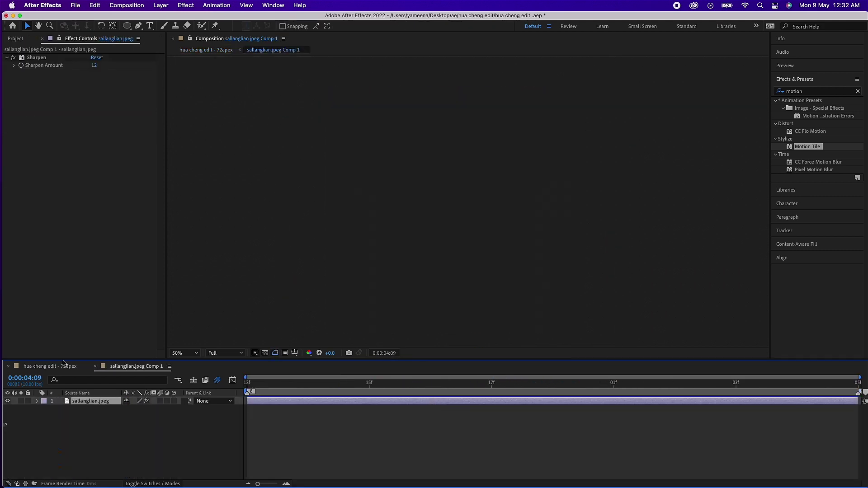
{"action": "left_click", "coordinate": [50, 366]}
{"action": "key", "text": "super+shift+c"}
{"action": "key", "text": "Return"}
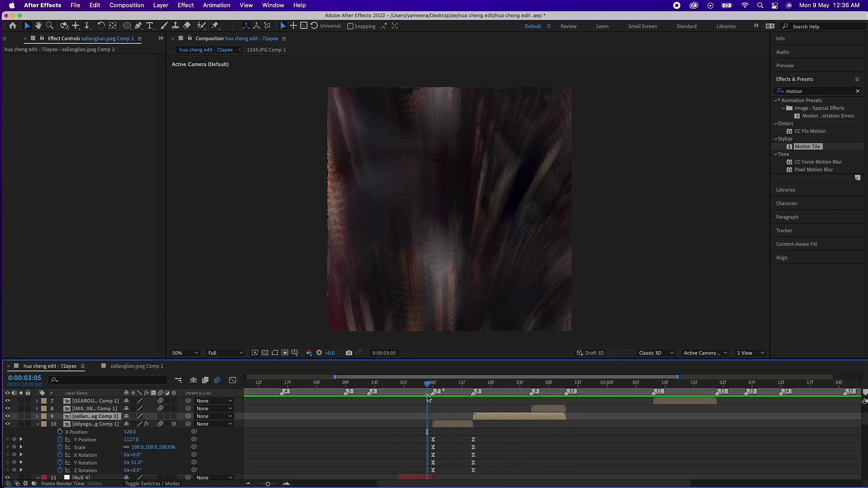
Ease Null 5's Scale keyframes with F9 in the Graph Editor.
{"action": "left_click_drag", "start_coordinate": [427, 397], "coordinate": [458, 390]}
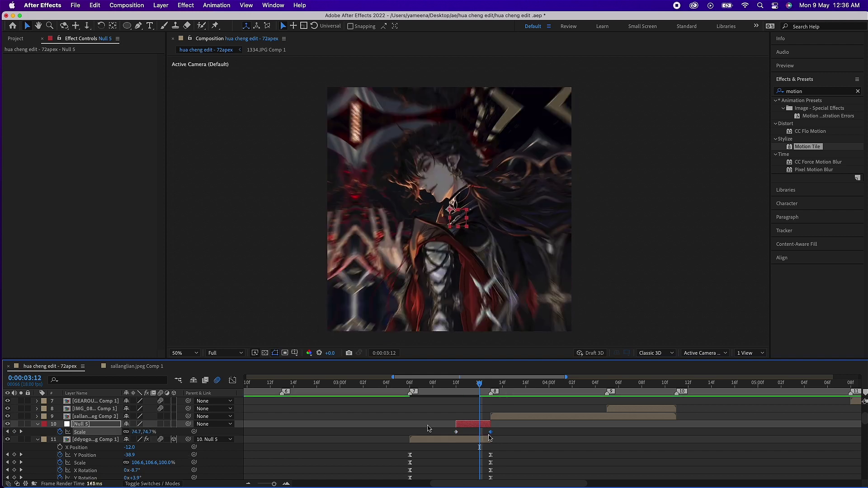
{"action": "left_click", "coordinate": [233, 380]}
{"action": "left_click_drag", "start_coordinate": [455, 398], "coordinate": [506, 472]}
{"action": "key", "text": "F9"}
{"action": "left_click", "coordinate": [232, 381]}
{"action": "left_click", "coordinate": [313, 384]}
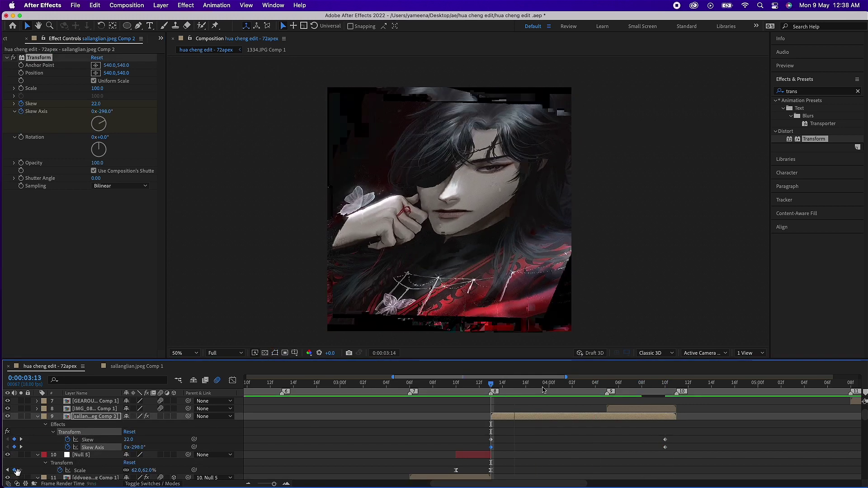
Ease the Skew curve and apply Motion Tile with output width 30 to the sallanglian clip.
{"action": "left_click", "coordinate": [232, 380]}
{"action": "left_click_drag", "start_coordinate": [628, 460], "coordinate": [557, 462]}
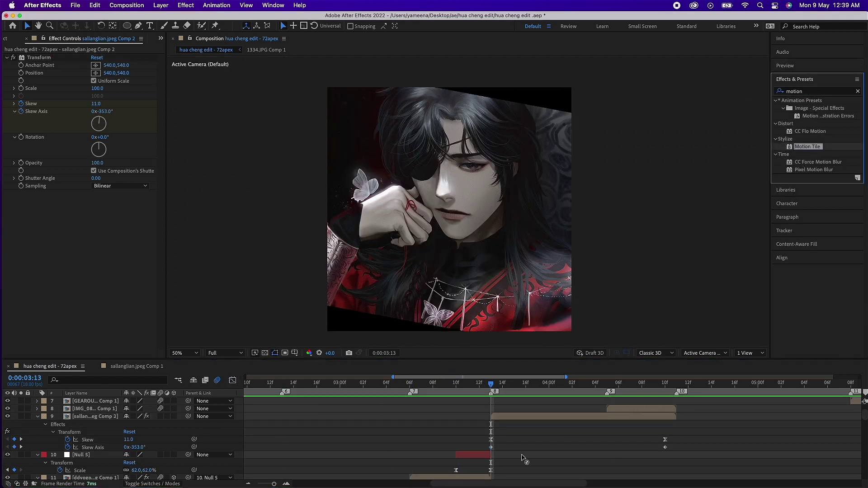
{"action": "left_click_drag", "start_coordinate": [807, 147], "coordinate": [524, 416]}
{"action": "left_click", "coordinate": [98, 88]}
{"action": "type", "text": "300.0"}
{"action": "left_click", "coordinate": [467, 384]}
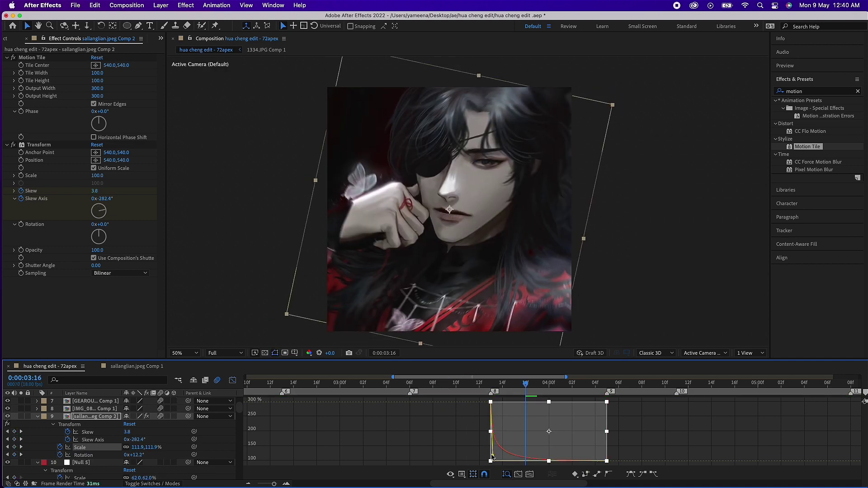
Ease the Scale 300%→120% and Rotation curves for a spinning zoom-out.
{"action": "left_click_drag", "start_coordinate": [664, 424], "coordinate": [572, 469]}
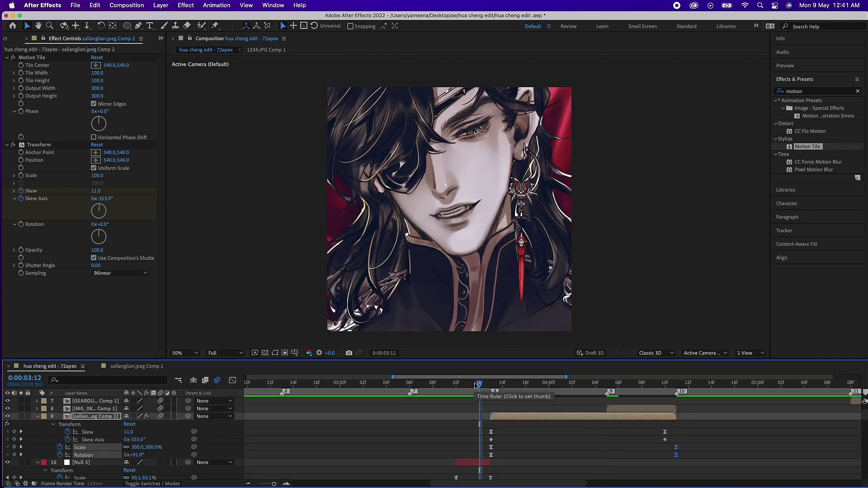
{"action": "key", "text": "shift+F3"}
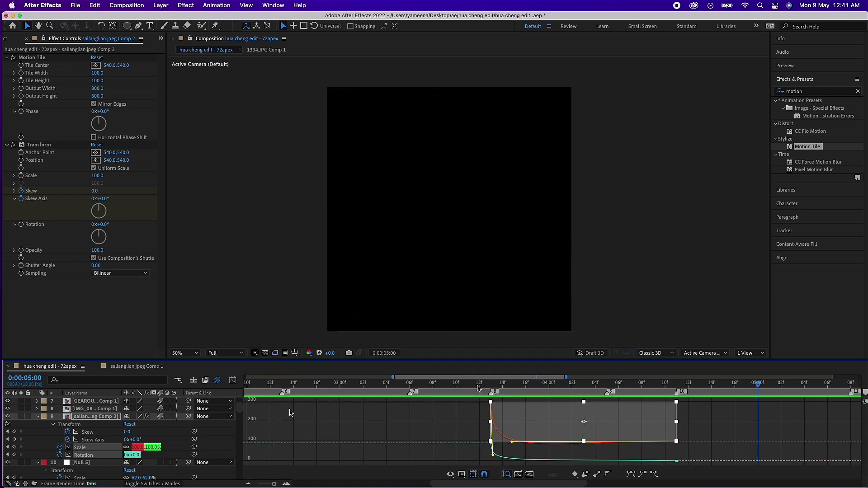
{"action": "key", "text": "shift+F3"}
{"action": "left_click", "coordinate": [468, 384]}
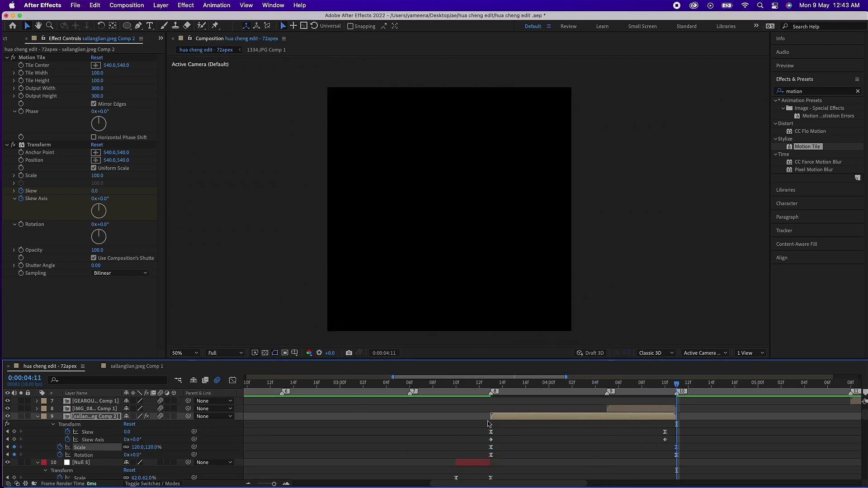
{"action": "key", "text": "shift+F3"}
{"action": "left_click", "coordinate": [490, 384]}
{"action": "key", "text": "shift+F3"}
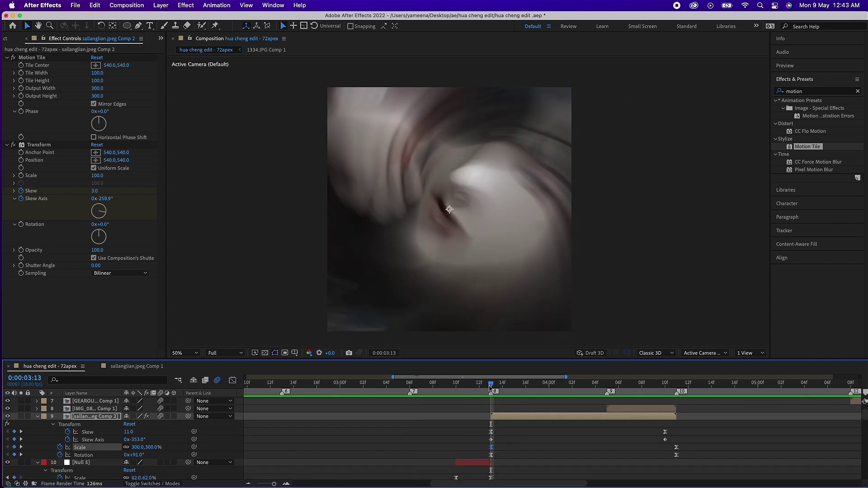
{"action": "key", "text": "super+Up"}
{"action": "key", "text": "s"}
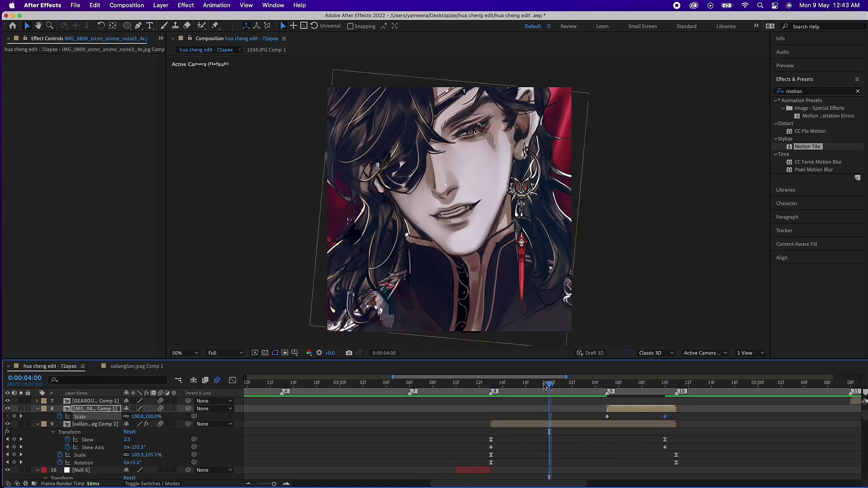
{"action": "key", "text": "shift+F3"}
{"action": "key", "text": "shift+F3"}
{"action": "key", "text": "j"}
{"action": "key", "text": "p"}
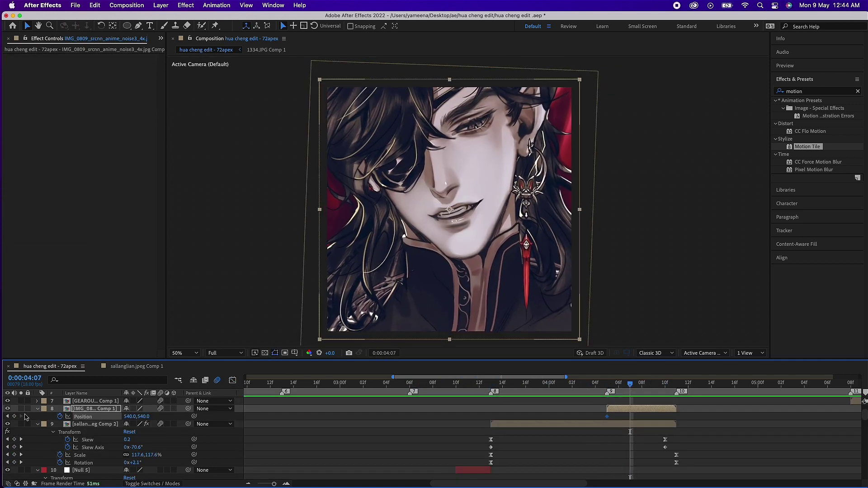
{"action": "left_click_drag", "start_coordinate": [807, 147], "coordinate": [203, 188]}
{"action": "key", "text": "shift+F3"}
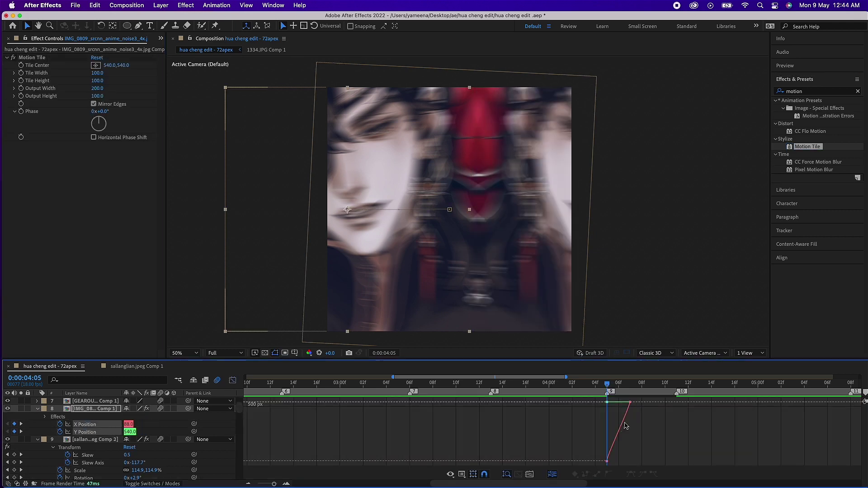
{"action": "key", "text": "shift+F3"}
{"action": "key", "text": "t"}
{"action": "key", "text": "k"}
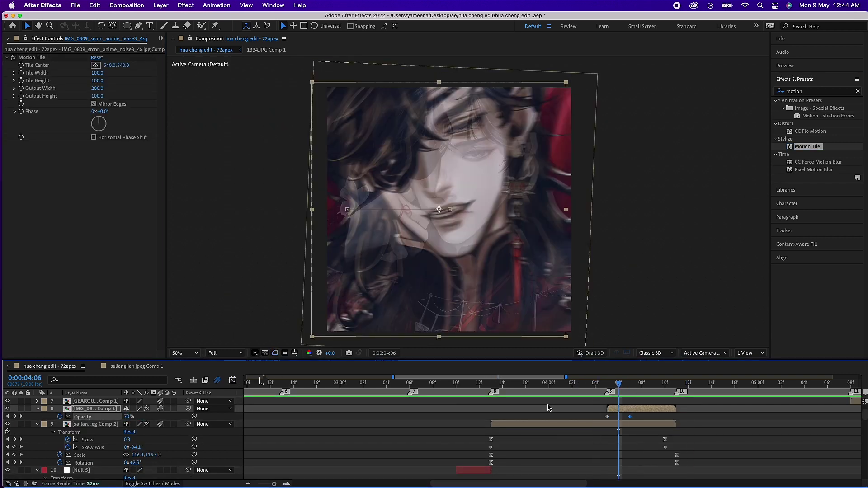
{"action": "key", "text": "shift+F3"}
{"action": "key", "text": "shift+F3"}
{"action": "key", "text": "Page_Up"}
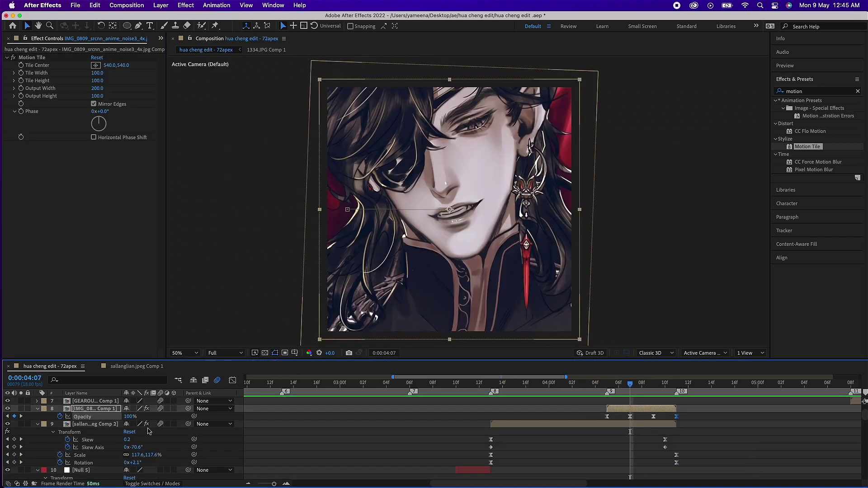
{"action": "key", "text": "p"}
{"action": "left_click", "coordinate": [132, 424]}
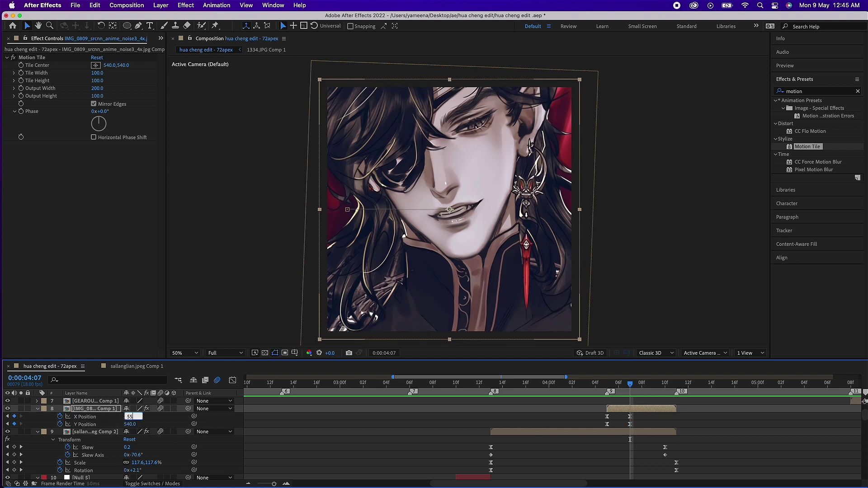
{"action": "type", "text": "0"}
{"action": "key", "text": "Return"}
{"action": "key", "text": "Page_Down"}
{"action": "key", "text": "Page_Down"}
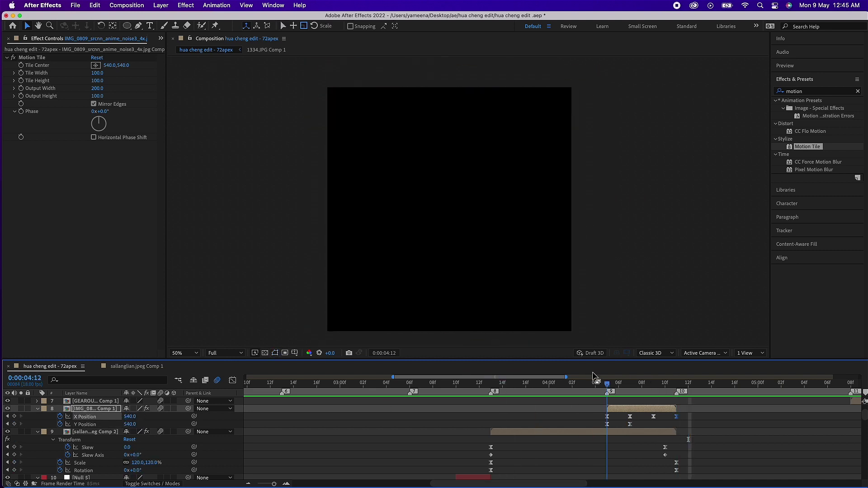
{"action": "key", "text": "r"}
{"action": "left_click_drag", "start_coordinate": [594, 376], "coordinate": [387, 384]}
{"action": "key", "text": "shift+F3"}
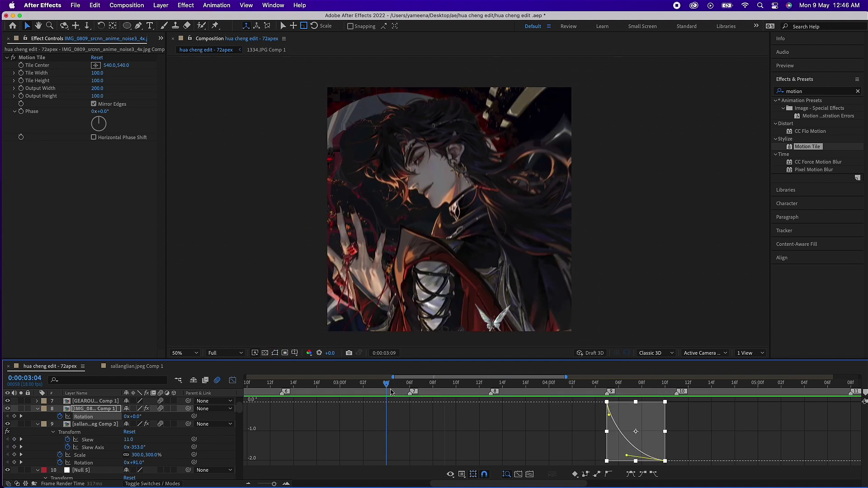
{"action": "key", "text": "shift+F3"}
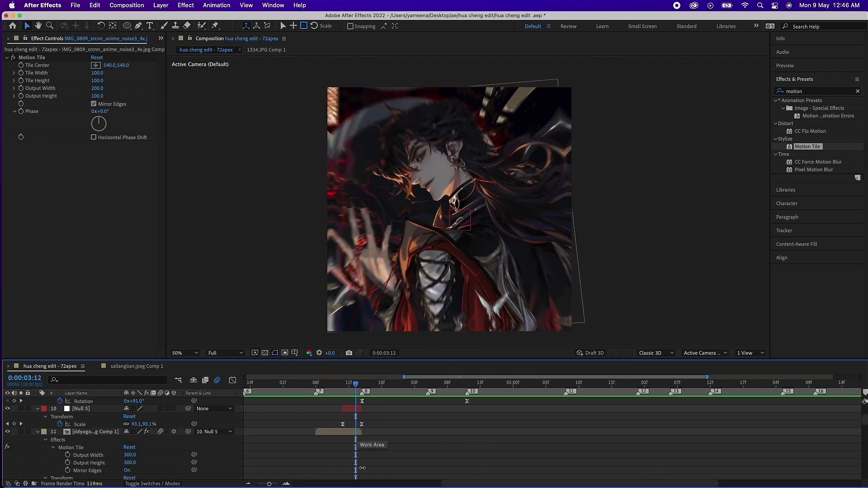
Ease the ddyogong layer's Y Rotation keyframes by reshaping their speed curve.
{"action": "left_click", "coordinate": [362, 468]}
{"action": "scroll", "coordinate": [363, 452], "scroll_direction": "down", "scroll_amount": 5}
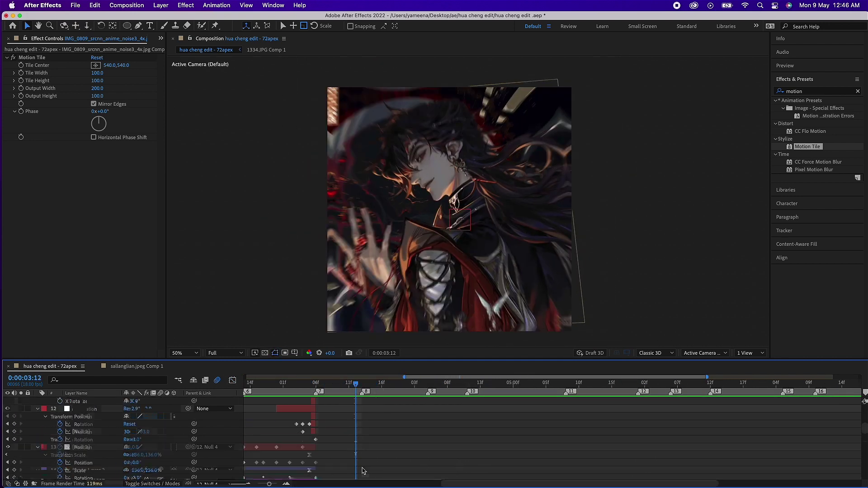
{"action": "left_click", "coordinate": [232, 382]}
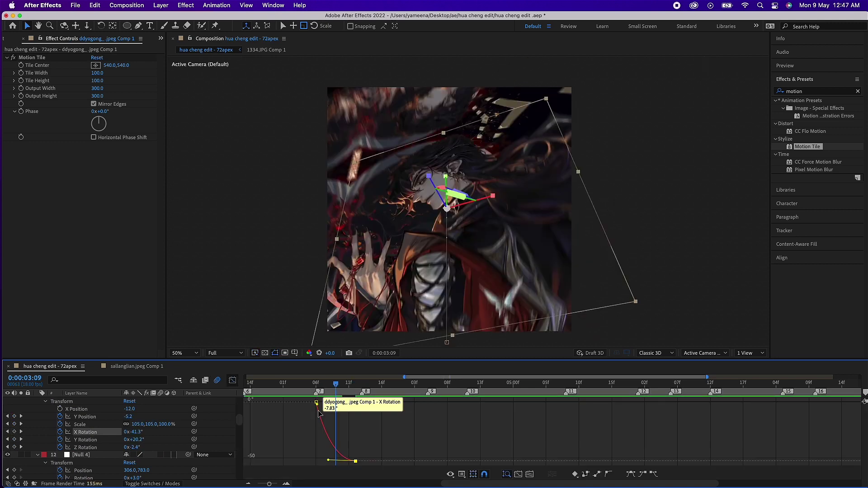
{"action": "left_click_drag", "start_coordinate": [359, 398], "coordinate": [313, 464]}
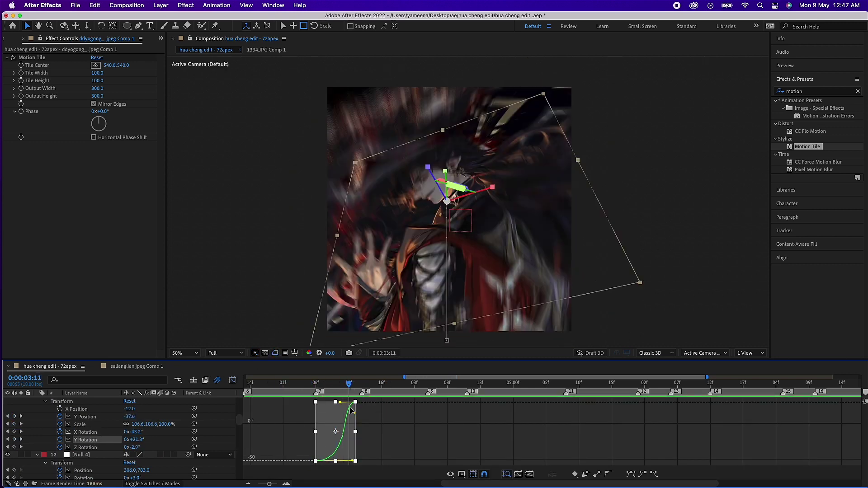
{"action": "left_click_drag", "start_coordinate": [352, 409], "coordinate": [352, 402]}
{"action": "left_click", "coordinate": [336, 383]}
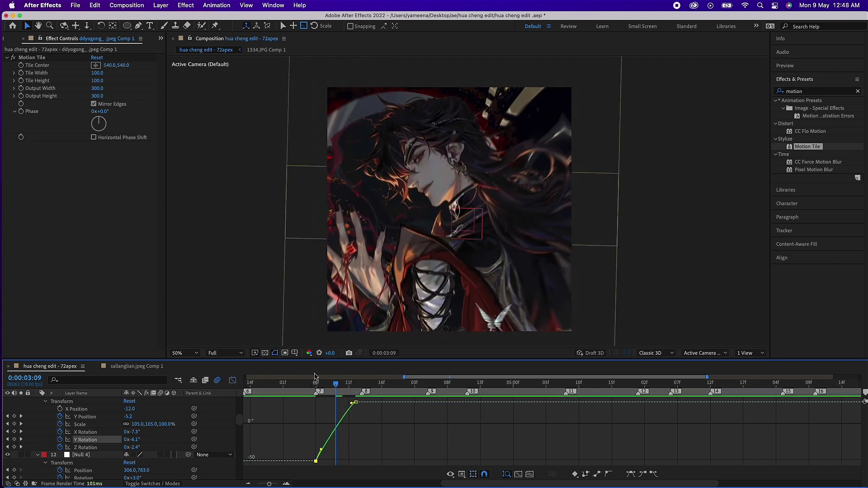
{"action": "key", "text": "shift+F3"}
{"action": "left_click_drag", "start_coordinate": [329, 387], "coordinate": [364, 385]}
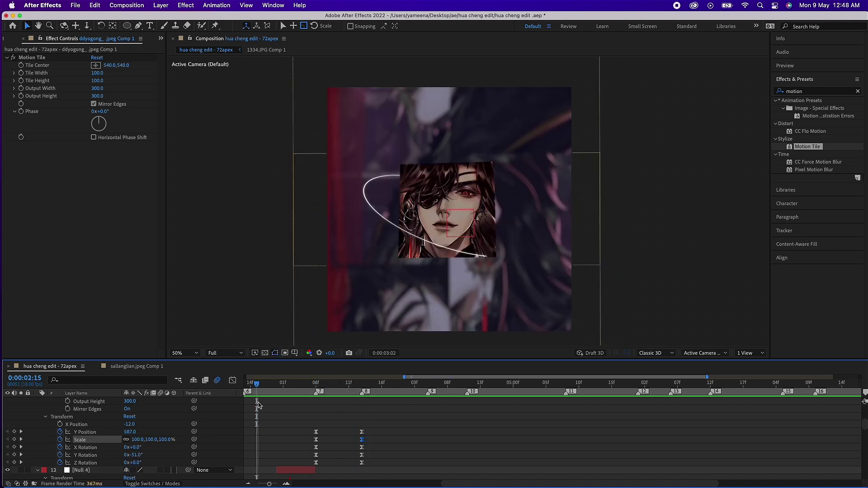
Apply the same speed-curve easing to the X and Z Rotation keyframes.
{"action": "left_click", "coordinate": [85, 447]}
{"action": "key", "text": "shift+F3"}
{"action": "left_click", "coordinate": [278, 383]}
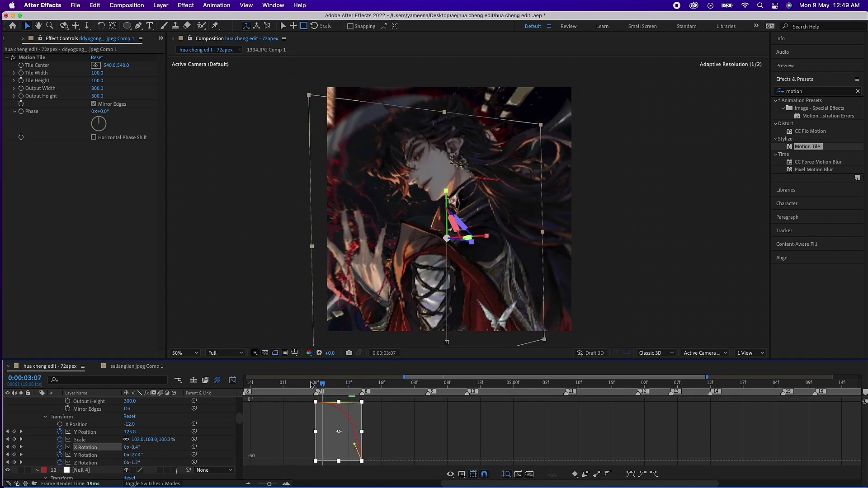
{"action": "key", "text": "shift+F3"}
{"action": "left_click", "coordinate": [362, 383]}
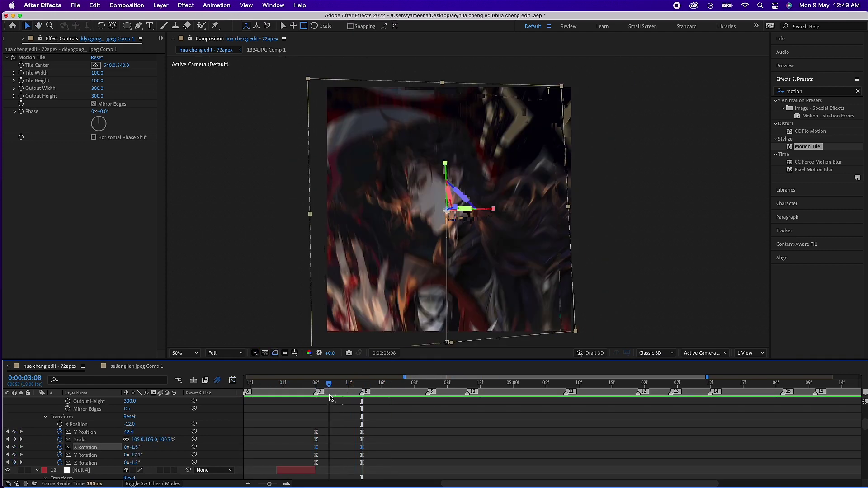
{"action": "left_click", "coordinate": [85, 462]}
{"action": "key", "text": "shift+F3"}
{"action": "key", "text": "Page_Down"}
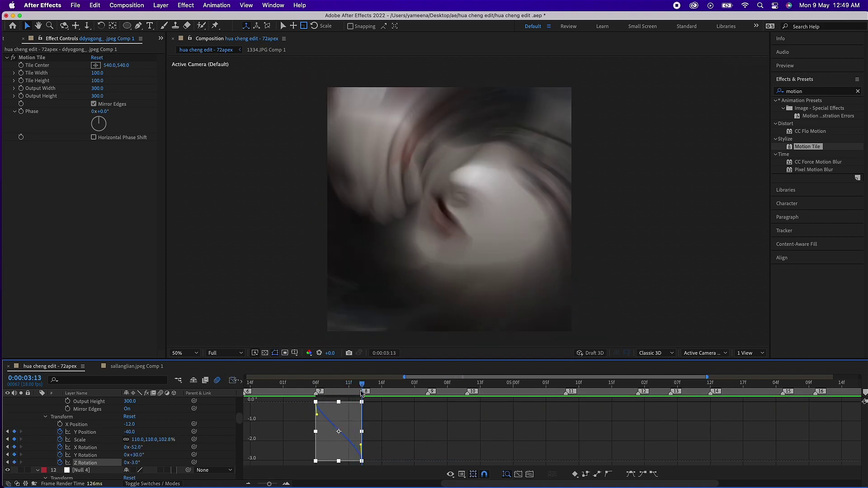
{"action": "key", "text": "shift+F3"}
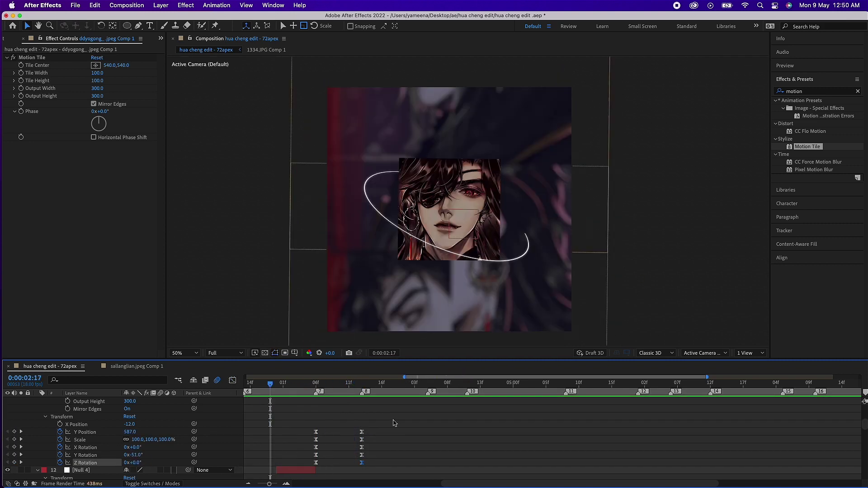
Tilt the IMG_0809 close-up to −10° X rotation and ease its Y Rotation curve.
{"action": "left_click", "coordinate": [139, 443]}
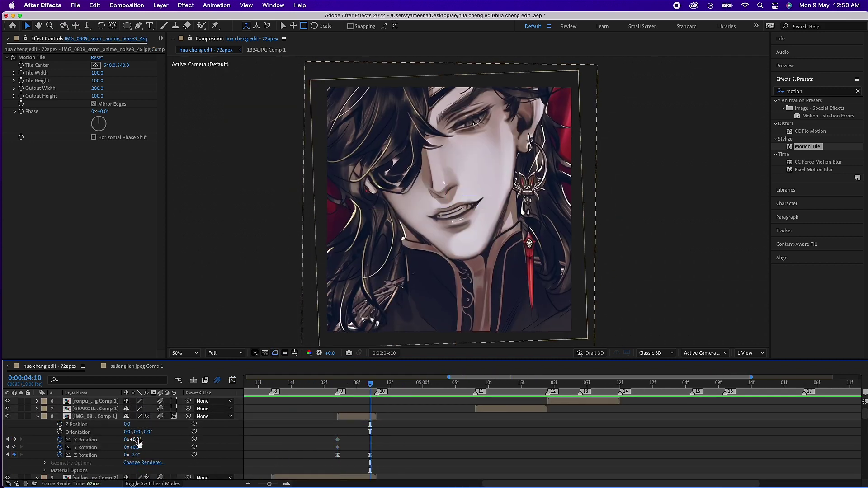
{"action": "mouse_move", "coordinate": [136, 440]}
{"action": "left_mouse_down"}
{"action": "mouse_move", "coordinate": [119, 440]}
{"action": "mouse_move", "coordinate": [149, 448]}
{"action": "left_mouse_up"}
{"action": "left_click", "coordinate": [85, 447]}
{"action": "key", "text": "shift+F3"}
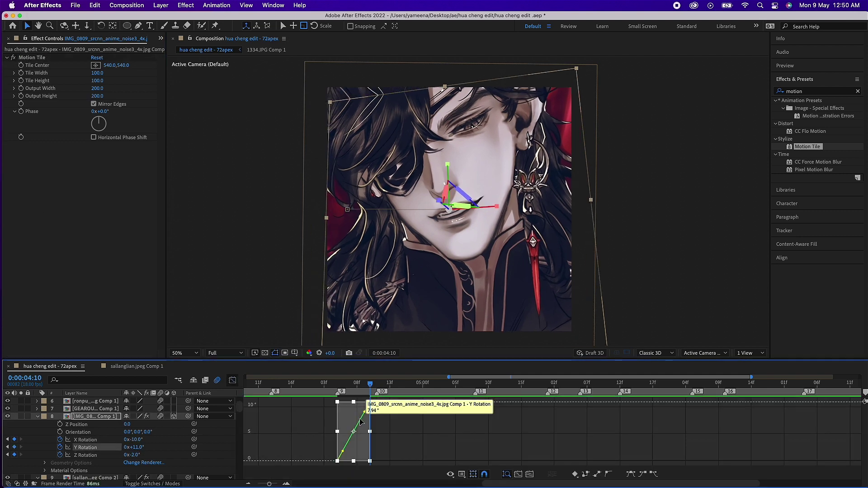
{"action": "key", "text": "shift+F3"}
Step through the close-up layer's X Position keyframes.
{"action": "key", "text": "p"}
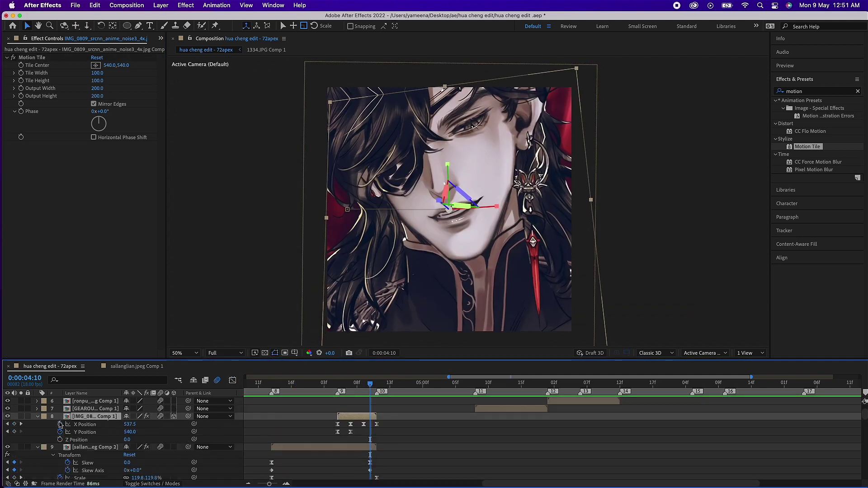
{"action": "key", "text": "Page_Up"}
{"action": "key", "text": "Page_Up"}
{"action": "key", "text": "Page_Up"}
{"action": "key", "text": "Page_Down"}
{"action": "key", "text": "Page_Down"}
{"action": "left_click", "coordinate": [125, 426], "text": "shift"}
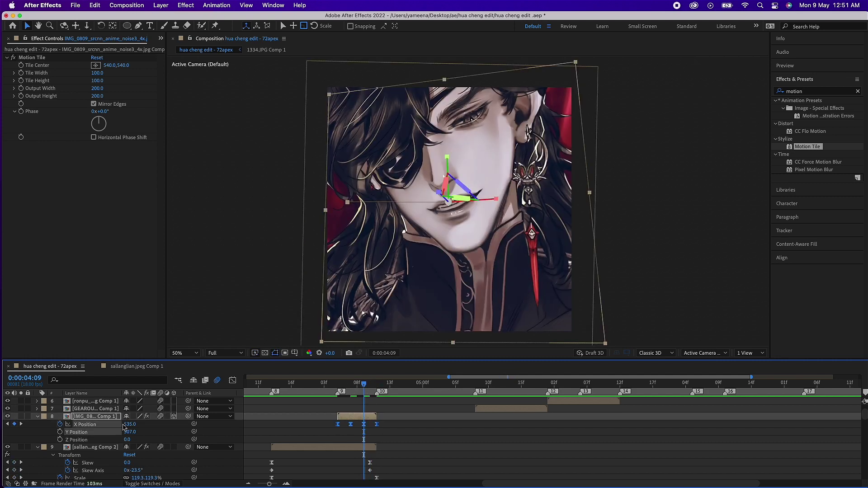
{"action": "left_click", "coordinate": [273, 394]}
{"action": "left_click", "coordinate": [275, 392]}
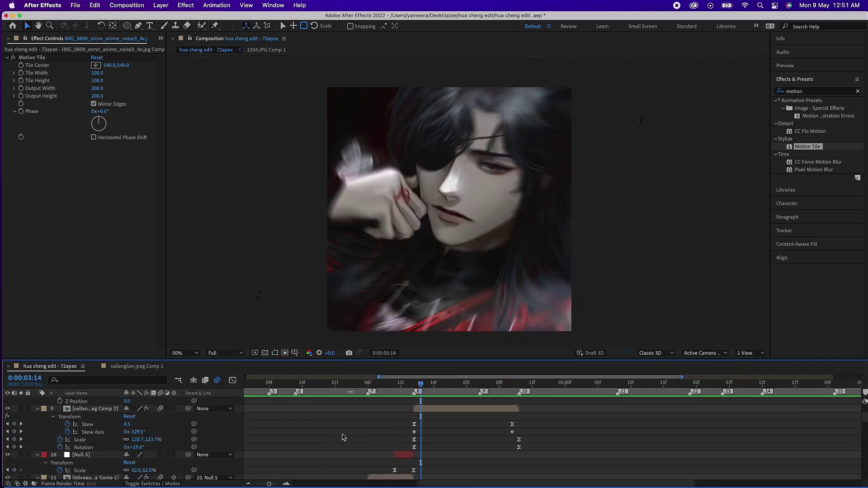
{"action": "scroll", "coordinate": [136, 429], "scroll_direction": "down", "scroll_amount": 5}
Add a position keyframe on Null 5 and preview the transition.
{"action": "left_click", "coordinate": [82, 423]}
{"action": "key", "text": "p"}
{"action": "key", "text": "j"}
{"action": "key", "text": "equal"}
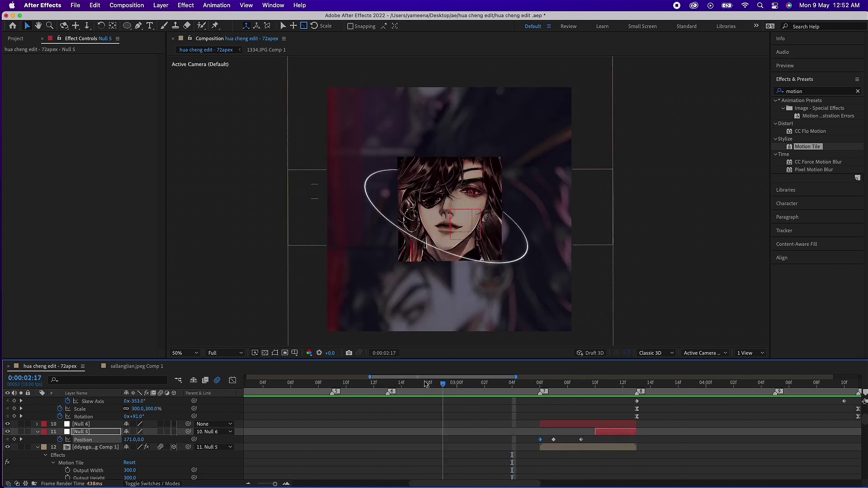
{"action": "left_click", "coordinate": [9, 433]}
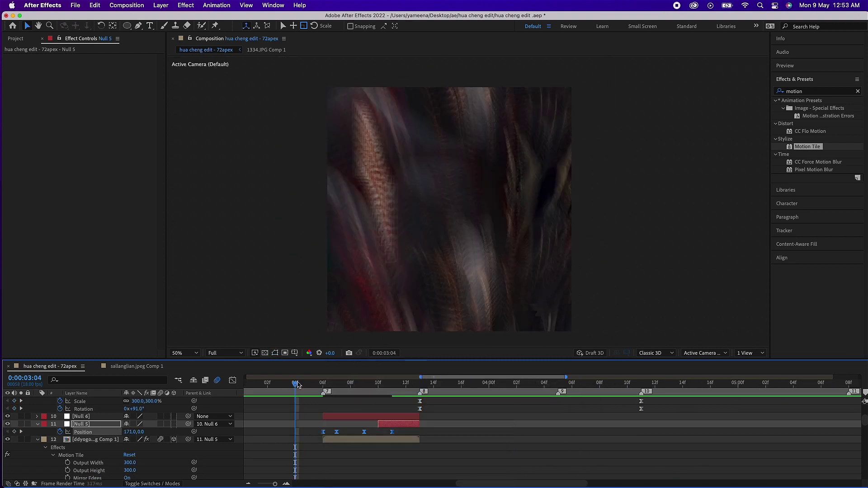
{"action": "scroll", "coordinate": [344, 420], "scroll_direction": "down", "scroll_amount": 1}
{"action": "key", "text": "minus"}
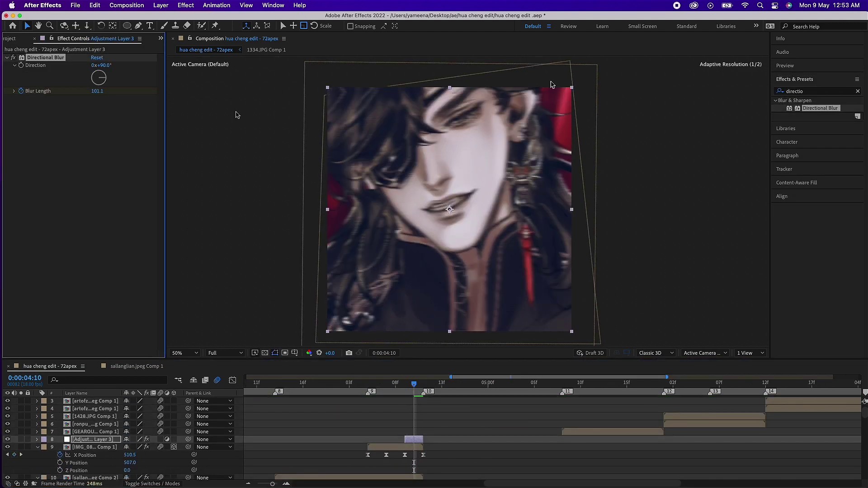
Raise Adjustment Layer 3's Directional Blur Length to 400 and preview through the GEAROUS image.
{"action": "left_click_drag", "start_coordinate": [95, 91], "coordinate": [99, 94]}
{"action": "left_click_drag", "start_coordinate": [392, 388], "coordinate": [524, 386]}
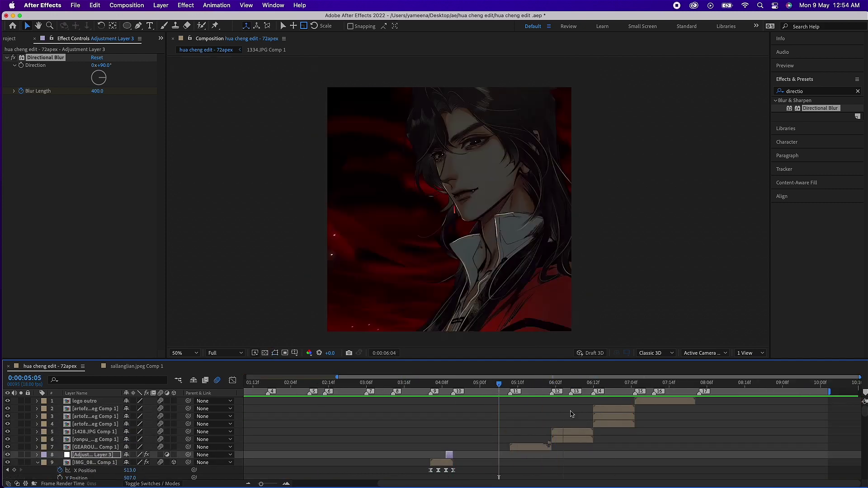
{"action": "double_click", "coordinate": [533, 447]}
{"action": "type", "text": "motion"}
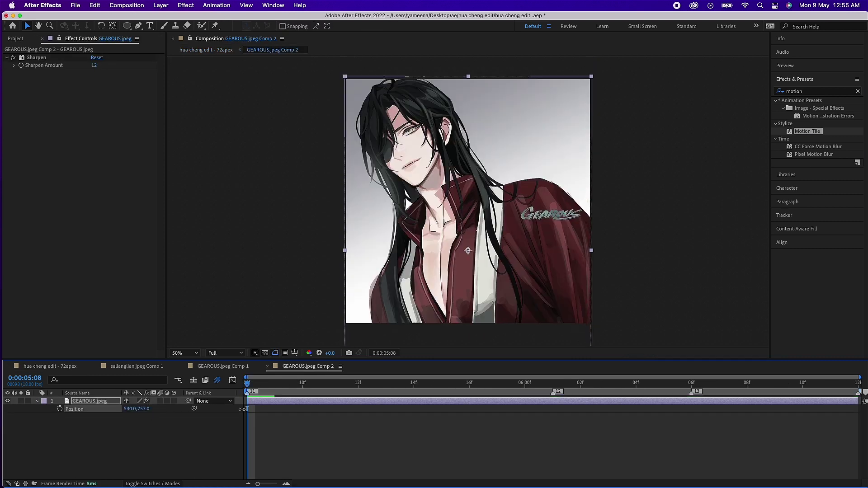
{"action": "left_click", "coordinate": [50, 367]}
{"action": "left_click", "coordinate": [276, 394]}
{"action": "left_click_drag", "start_coordinate": [276, 393], "coordinate": [552, 383]}
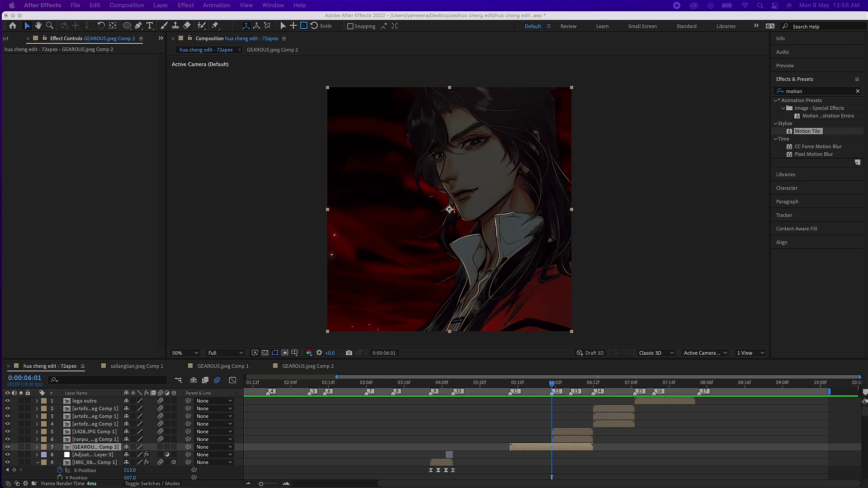
{"action": "left_click_drag", "start_coordinate": [473, 384], "coordinate": [568, 384]}
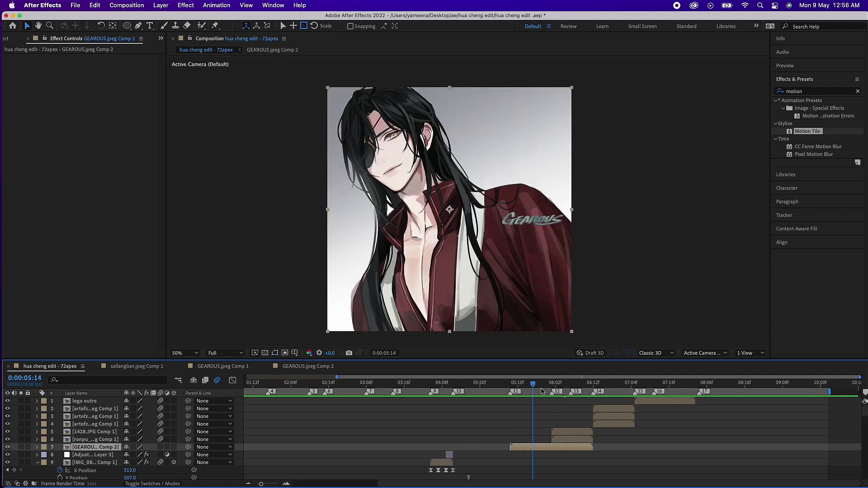
Enlarge the ronpu_cooing image to 145% inside its comp, then return to the main edit.
{"action": "double_click", "coordinate": [95, 439]}
{"action": "left_click_drag", "start_coordinate": [140, 409], "coordinate": [156, 408]}
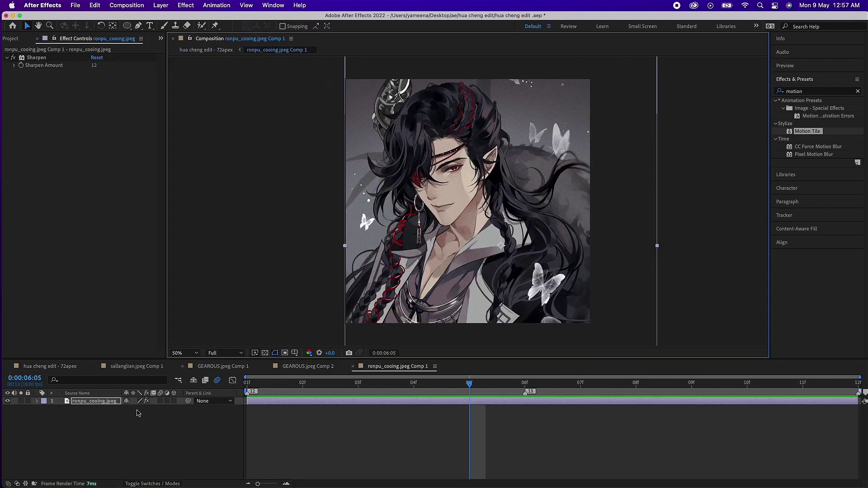
{"action": "left_click", "coordinate": [206, 50]}
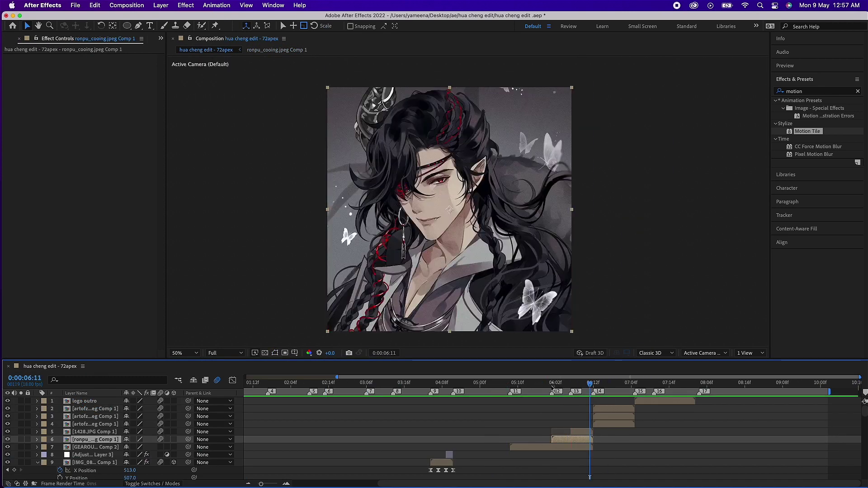
{"action": "left_click_drag", "start_coordinate": [533, 383], "coordinate": [510, 384]}
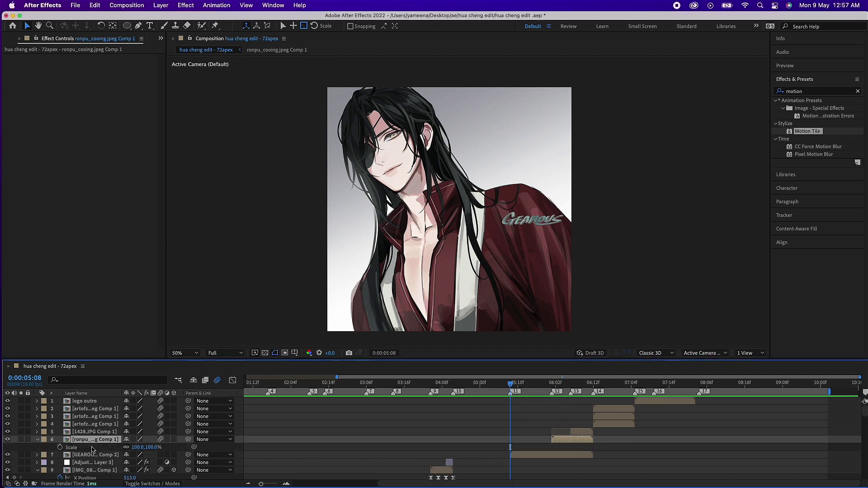
Enlarge the GEAROUS comp layer to 183% scale and check its scale curve.
{"action": "left_click", "coordinate": [95, 447]}
{"action": "key", "text": "s"}
{"action": "left_click_drag", "start_coordinate": [146, 455], "coordinate": [197, 455]}
{"action": "key", "text": "shift+F3"}
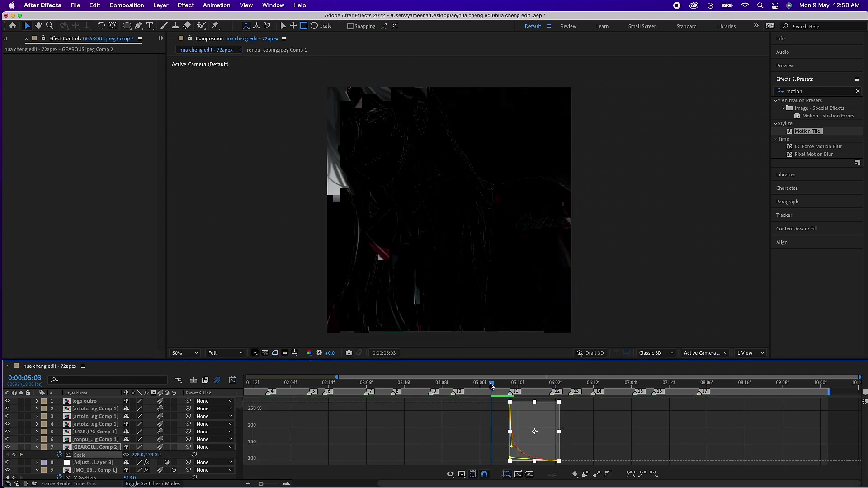
{"action": "left_click", "coordinate": [510, 460]}
{"action": "key", "text": "k"}
{"action": "key", "text": "shift+F3"}
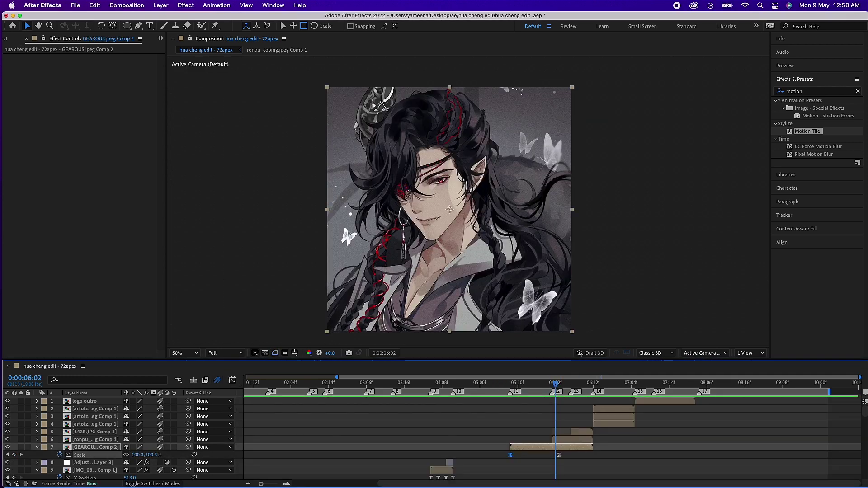
Straighten the GEAROUS rotation to 0° and review its position keyframes.
{"action": "key", "text": "r"}
{"action": "key", "text": "j"}
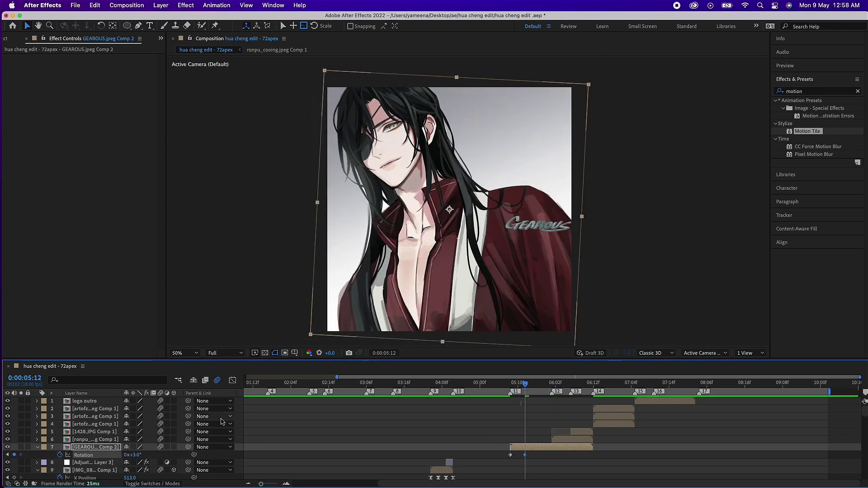
{"action": "left_click_drag", "start_coordinate": [133, 455], "coordinate": [118, 456]}
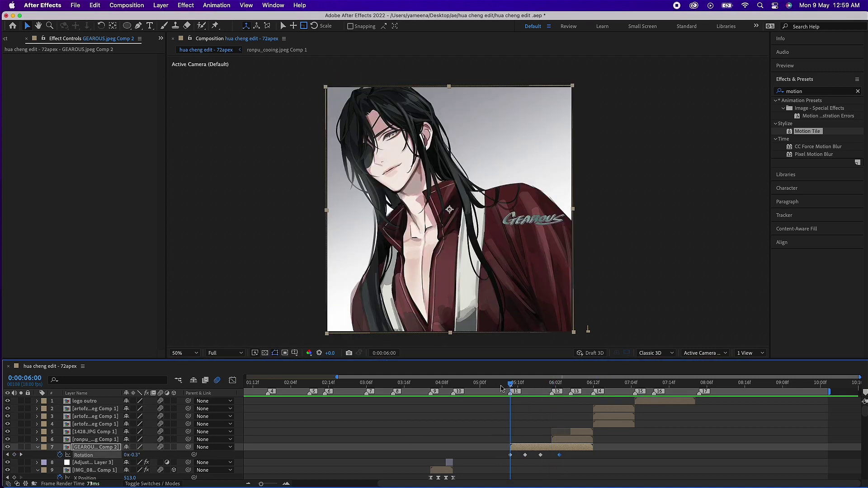
{"action": "key", "text": "j"}
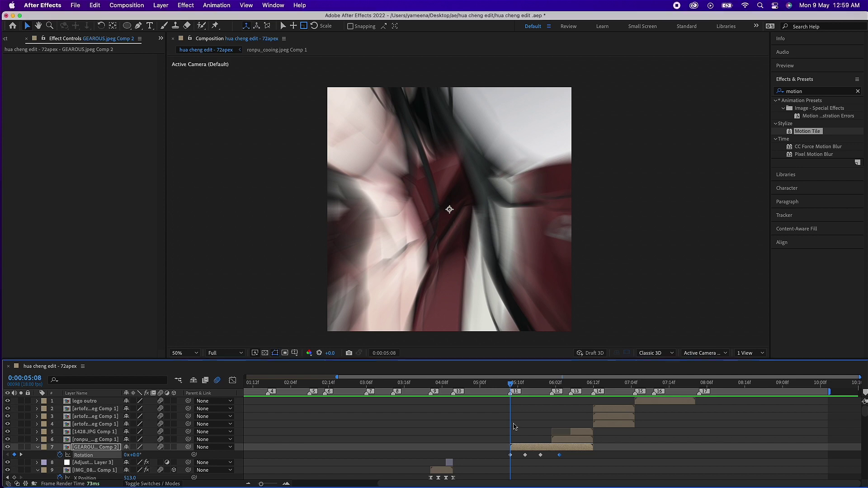
{"action": "key", "text": "p"}
{"action": "key", "text": "k"}
{"action": "key", "text": "k"}
{"action": "key", "text": "k"}
{"action": "key", "text": "j"}
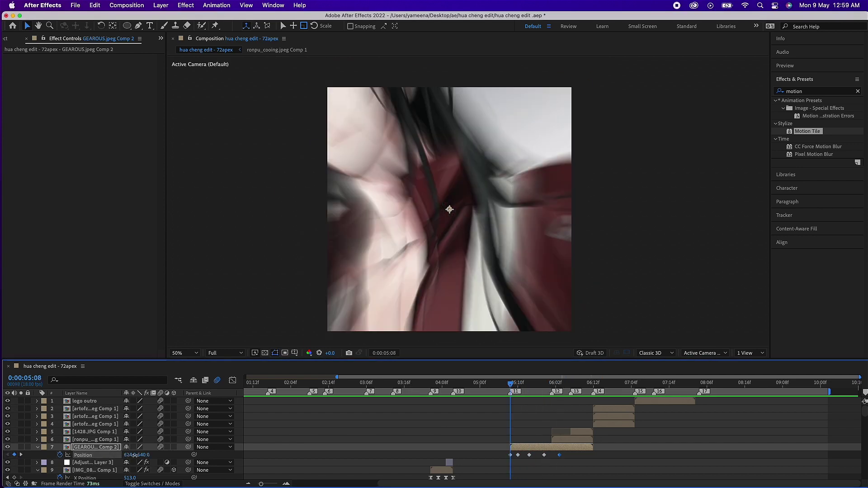
Preview the GEAROUS transition from 5:01 and select the ronpu layer.
{"action": "left_click", "coordinate": [484, 384]}
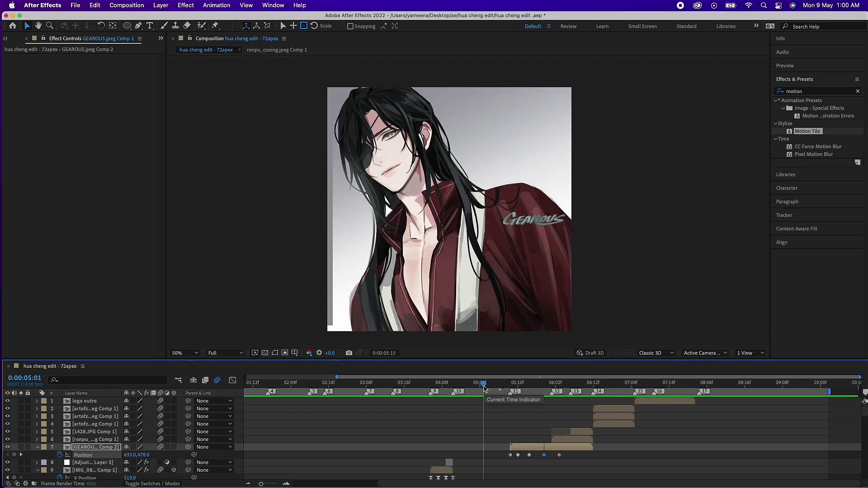
{"action": "key", "text": "i"}
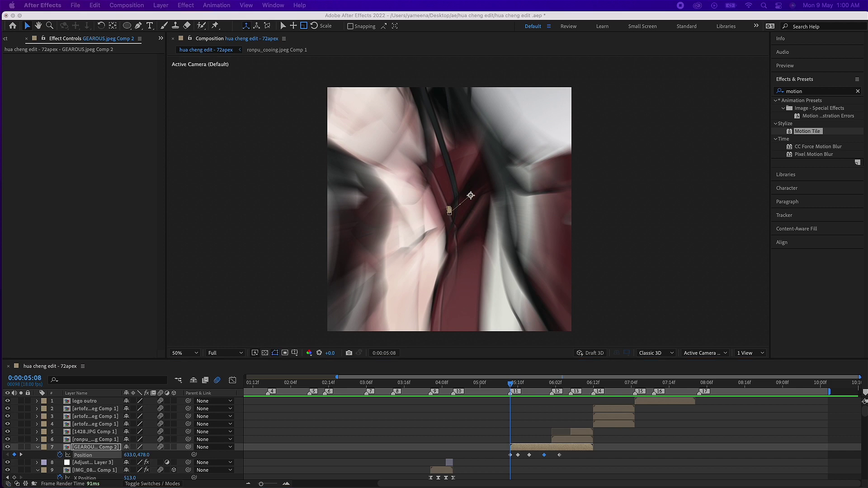
{"action": "left_click_drag", "start_coordinate": [483, 382], "coordinate": [518, 385]}
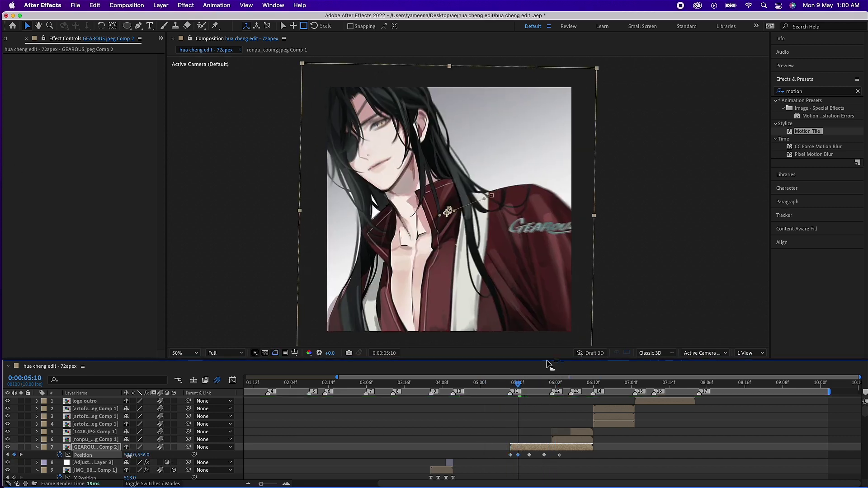
{"action": "key", "text": "u"}
{"action": "key", "text": "space"}
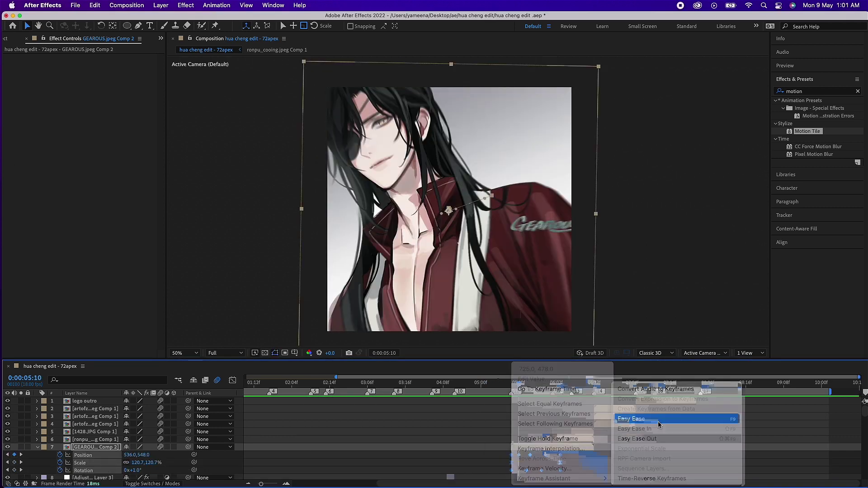
{"action": "left_click_drag", "start_coordinate": [503, 389], "coordinate": [554, 389]}
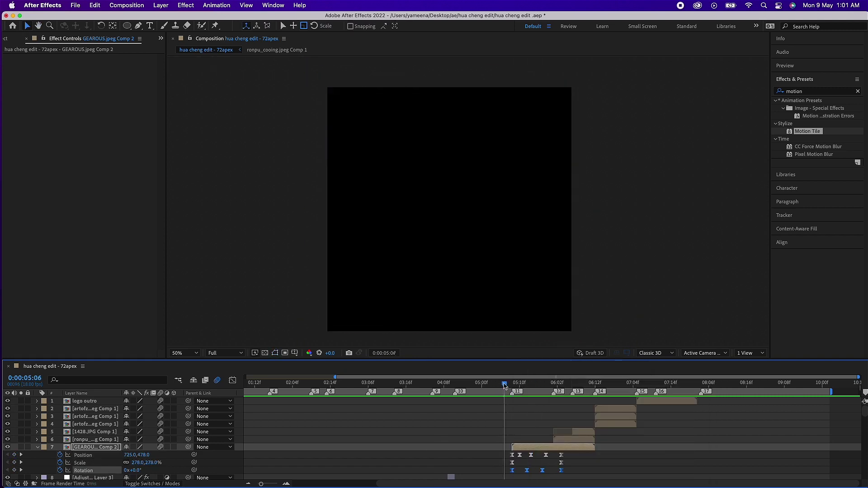
{"action": "left_click", "coordinate": [559, 439]}
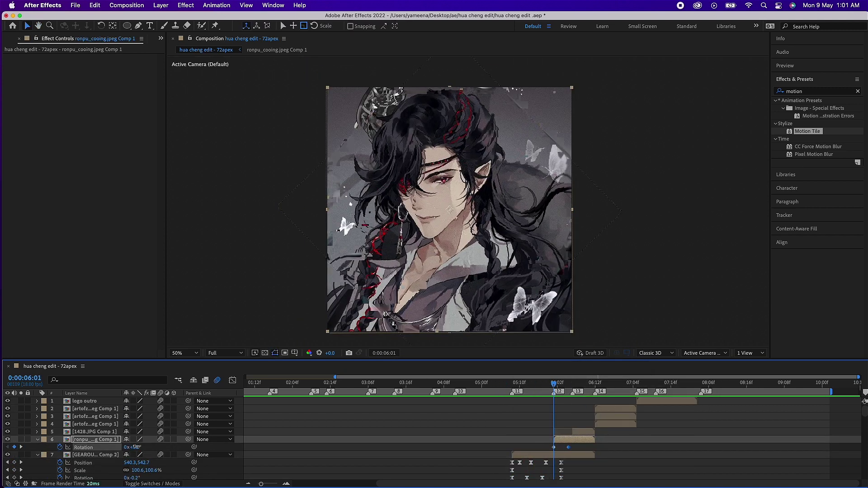
Apply Motion Tile to the ronpu layer with output width and height of 200.
{"action": "double_click", "coordinate": [807, 132]}
{"action": "left_click", "coordinate": [97, 88]}
{"action": "type", "text": "200"}
{"action": "key", "text": "Tab"}
{"action": "type", "text": "200"}
{"action": "key", "text": "Return"}
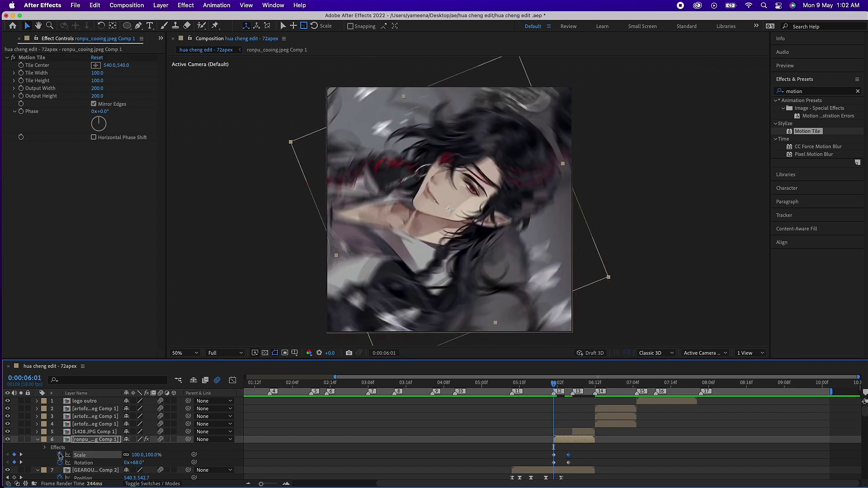
Shift the ronpu layer's scale and rotation keyframes one frame later and check the curve.
{"action": "key", "text": "shift+F3"}
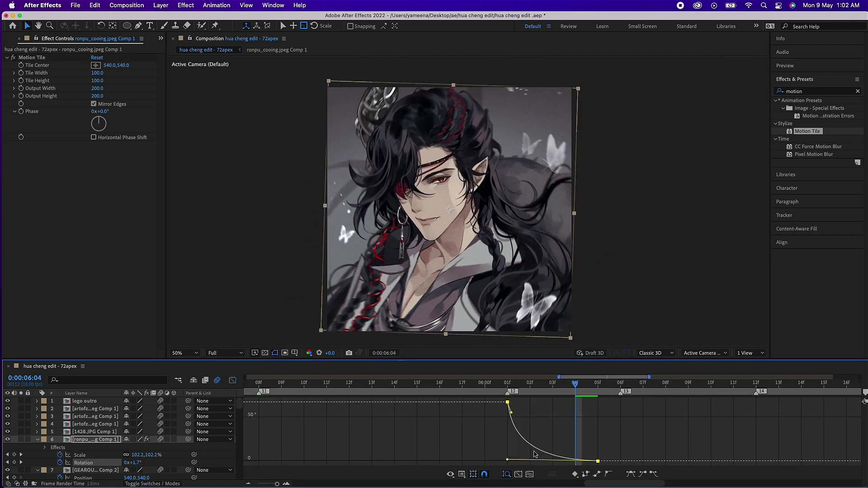
{"action": "left_click_drag", "start_coordinate": [575, 384], "coordinate": [507, 383]}
{"action": "key", "text": "shift+F3"}
{"action": "key", "text": "u"}
{"action": "key", "text": "space"}
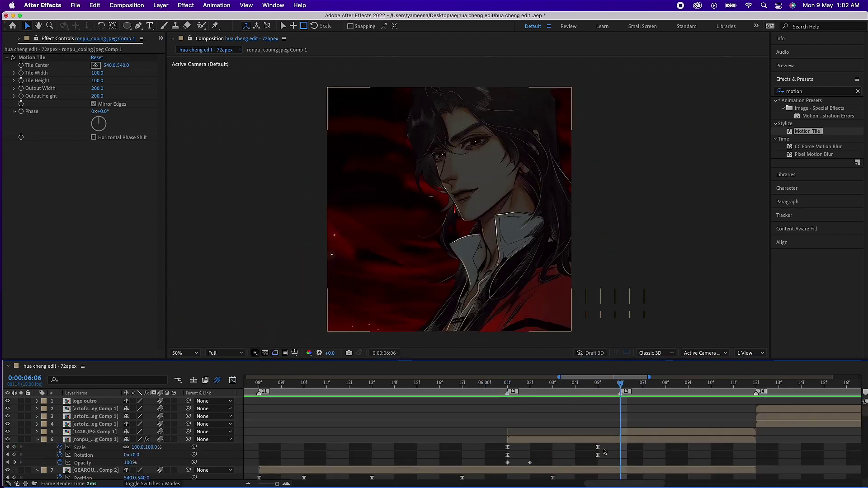
{"action": "left_click_drag", "start_coordinate": [643, 452], "coordinate": [666, 451]}
{"action": "key", "text": "shift+F3"}
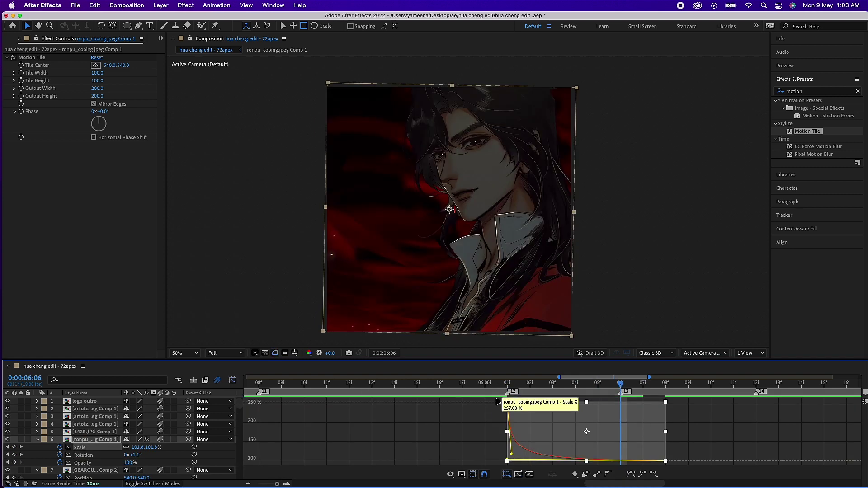
{"action": "key", "text": "shift+F3"}
Set the 1428 layer's scale to 25 at frame 6:06.
{"action": "left_click", "coordinate": [627, 432]}
{"action": "key", "text": "u"}
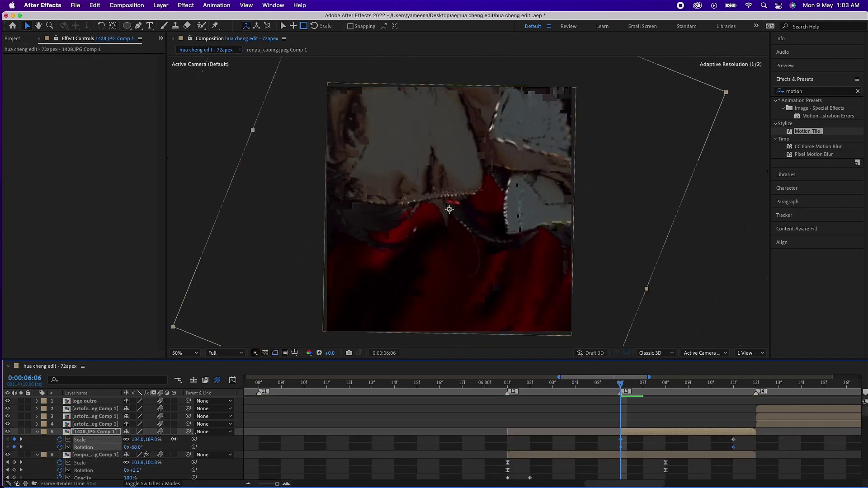
{"action": "key", "text": "space"}
{"action": "left_click", "coordinate": [621, 384]}
{"action": "left_click", "coordinate": [137, 440]}
{"action": "type", "text": "25"}
Review the 1428 layer's scale curve at 6:08 and reveal its opacity keyframes.
{"action": "left_click_drag", "start_coordinate": [622, 385], "coordinate": [665, 385]}
{"action": "key", "text": "shift+F3"}
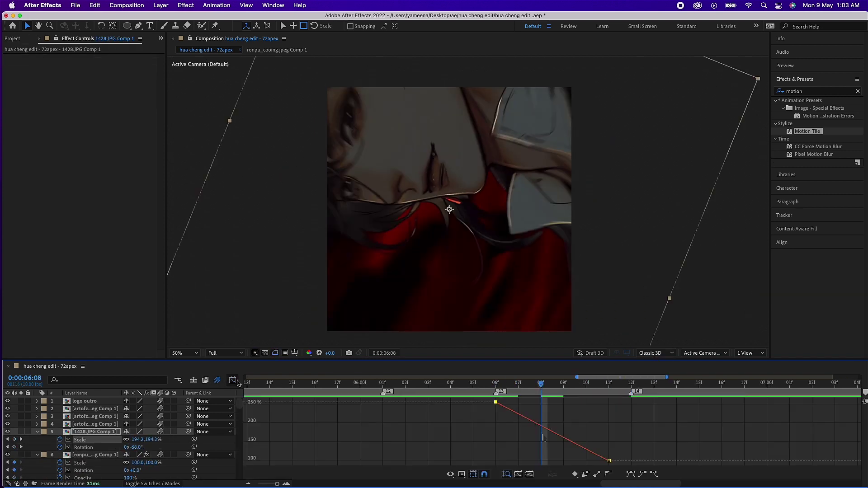
{"action": "left_click", "coordinate": [79, 440]}
{"action": "key", "text": "shift+F3"}
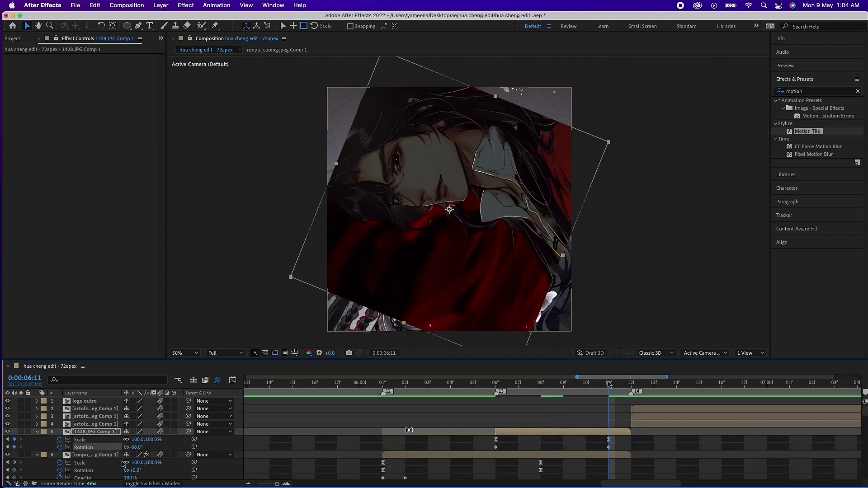
{"action": "key", "text": "shift+F3"}
{"action": "key", "text": "shift+F3"}
{"action": "key", "text": "t"}
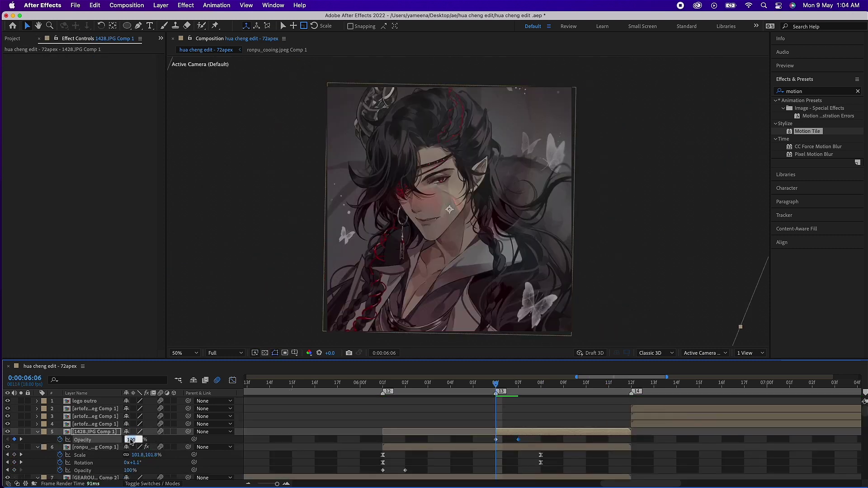
Preview the main edit and select the ronpu–1428 transition keyframes together.
{"action": "double_click", "coordinate": [102, 432]}
{"action": "type", "text": "exposure"}
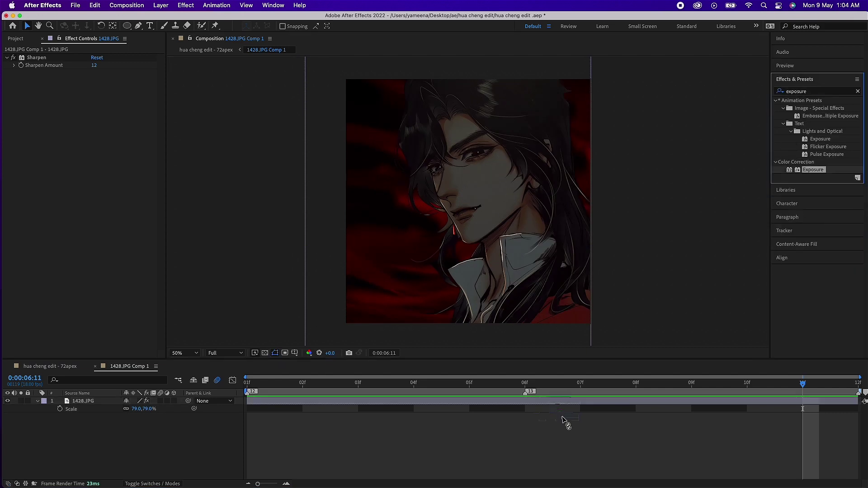
{"action": "key", "text": "shift+comma"}
{"action": "key", "text": "space"}
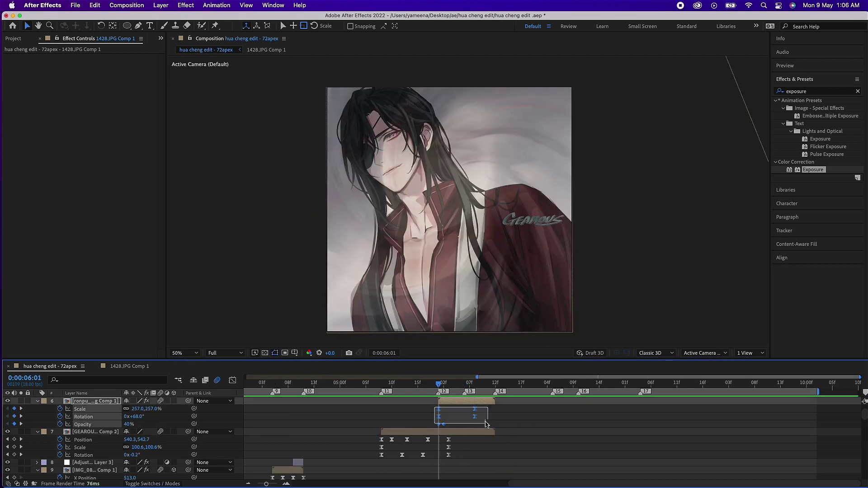
{"action": "left_click", "coordinate": [152, 408]}
{"action": "key", "text": "ctrl+z"}
{"action": "left_click_drag", "start_coordinate": [458, 442], "coordinate": [468, 455]}
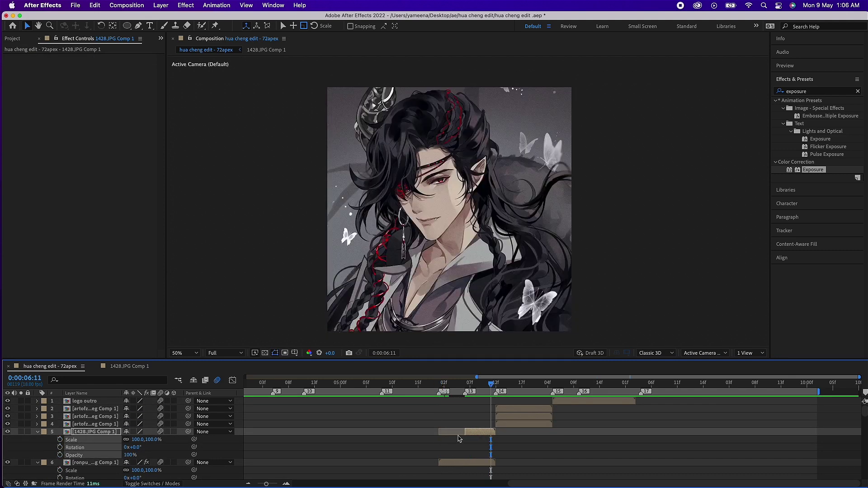
{"action": "double_click", "coordinate": [458, 433]}
Bring the hw_ovo.jpeg artwork from the Project panel into 1428.JPG Comp 1.
{"action": "left_click", "coordinate": [16, 38]}
{"action": "left_click", "coordinate": [44, 214]}
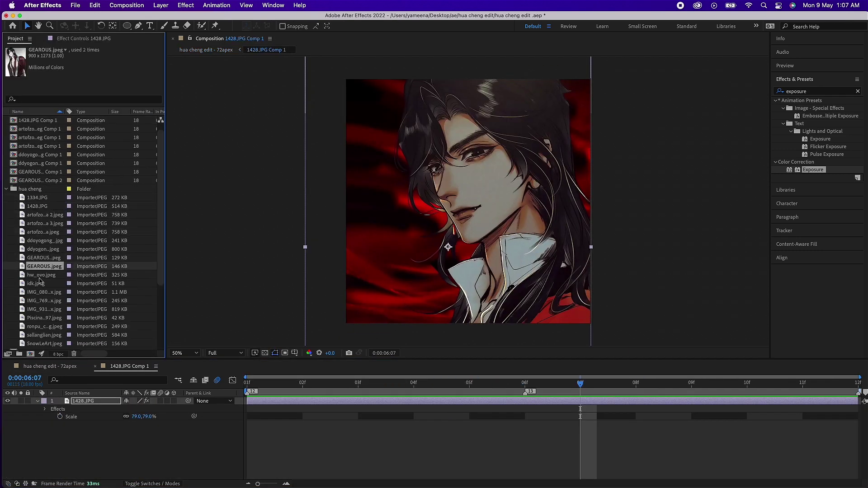
{"action": "scroll", "coordinate": [43, 310], "scroll_direction": "down", "scroll_amount": 2}
{"action": "left_click", "coordinate": [42, 302]}
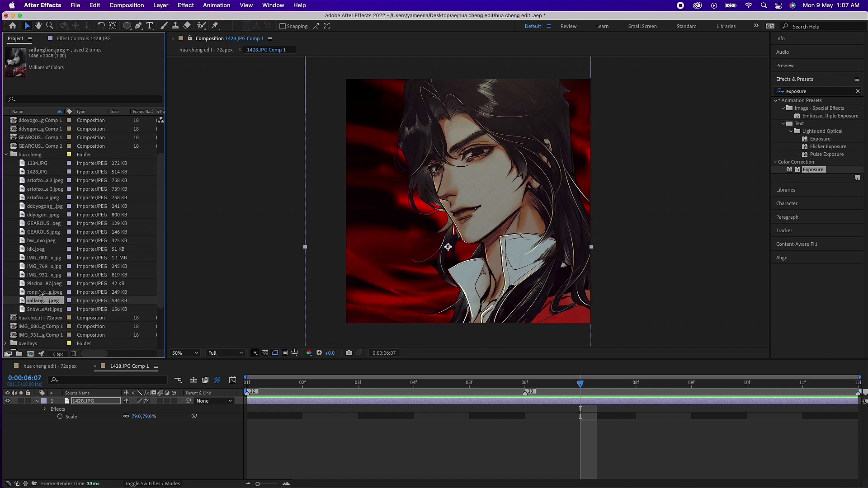
{"action": "left_click", "coordinate": [50, 367]}
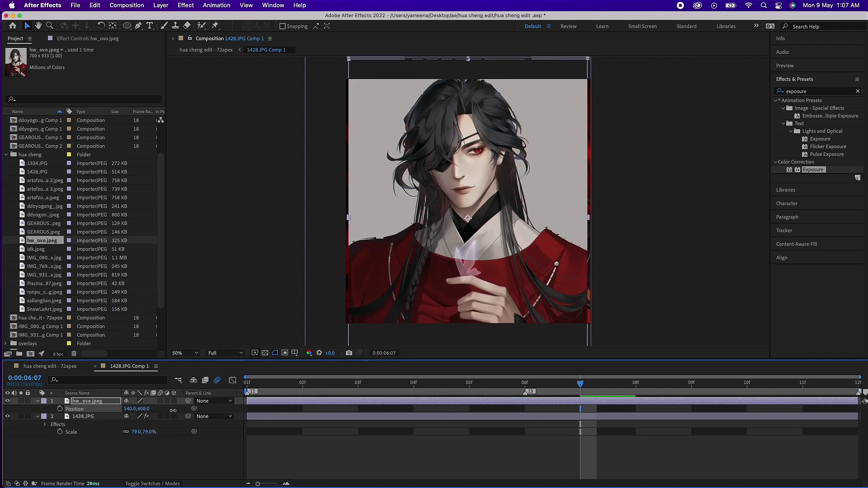
Return to the main comp at 6:01 and hide the 1428 and ronpu layers.
{"action": "left_click", "coordinate": [434, 384]}
{"action": "left_click", "coordinate": [441, 387]}
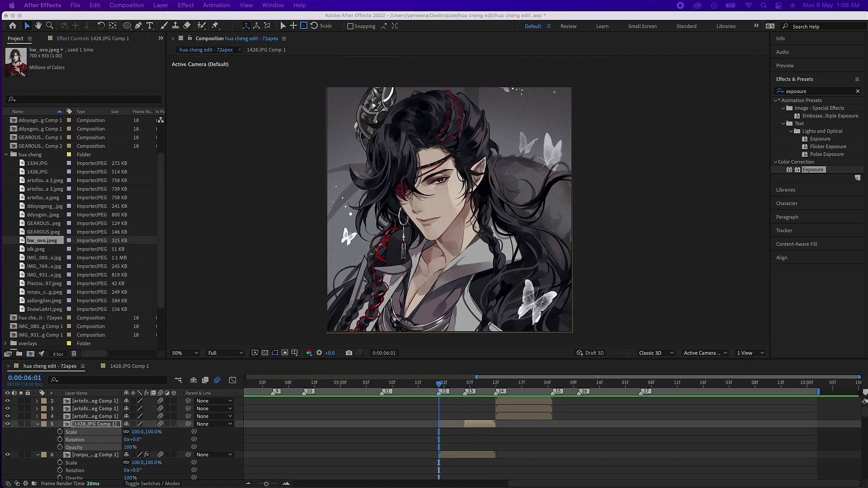
{"action": "left_click", "coordinate": [7, 424]}
{"action": "left_click", "coordinate": [7, 455]}
Keyframe the ronpu layer's rotation and review the ronpu and 1428 rotation curves.
{"action": "left_click", "coordinate": [60, 470]}
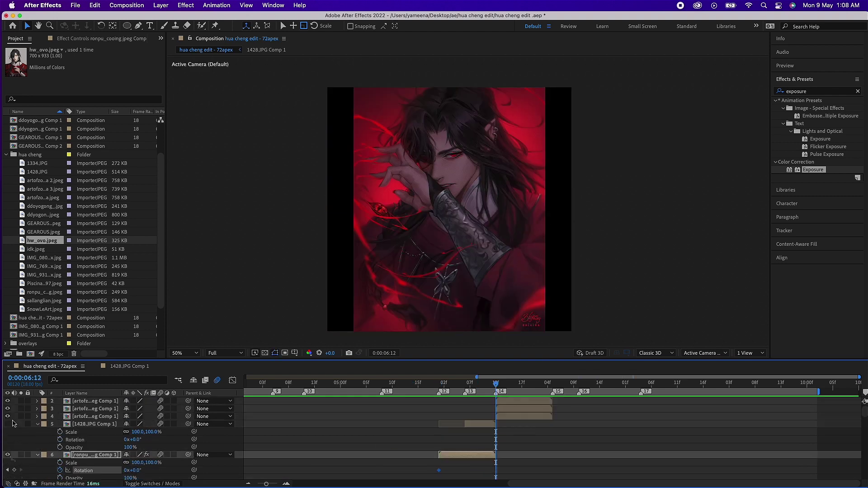
{"action": "scroll", "coordinate": [27, 409], "scroll_direction": "down", "scroll_amount": 1}
{"action": "scroll", "coordinate": [26, 410], "scroll_direction": "down", "scroll_amount": 1}
{"action": "left_click", "coordinate": [7, 424]}
{"action": "key", "text": "shift+F3"}
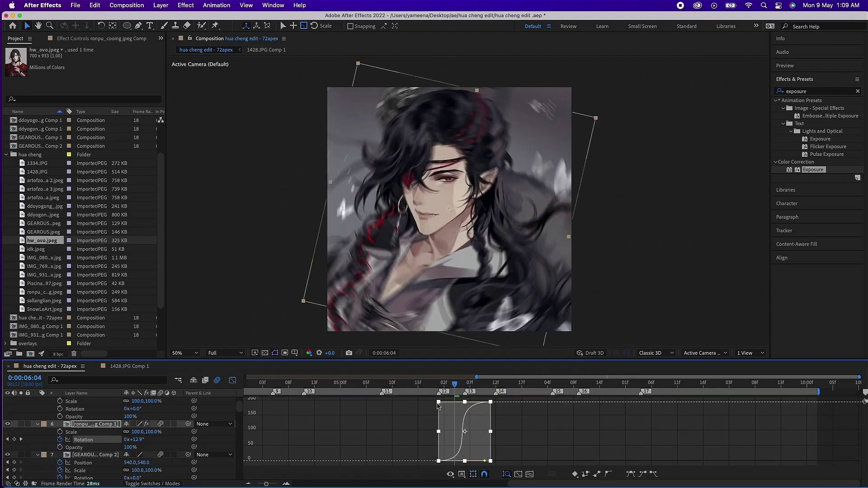
{"action": "key", "text": "shift+F3"}
{"action": "scroll", "coordinate": [484, 420], "scroll_direction": "up", "scroll_amount": 2}
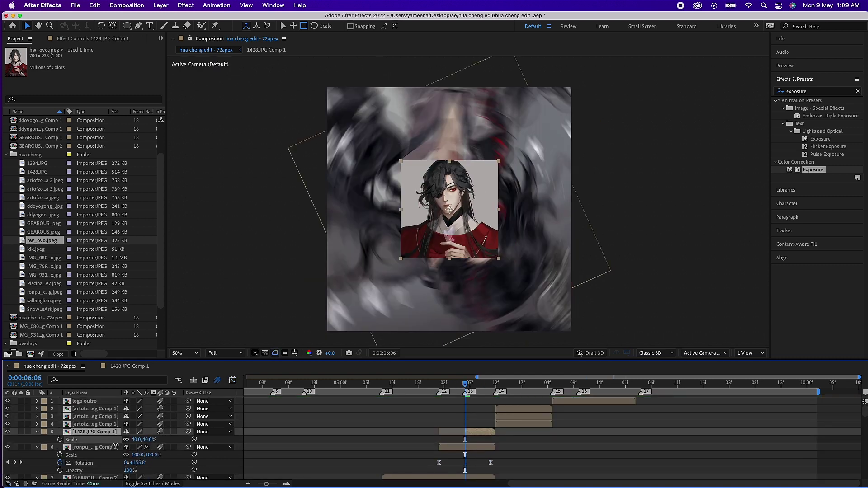
{"action": "left_click", "coordinate": [95, 432]}
{"action": "key", "text": "shift+F3"}
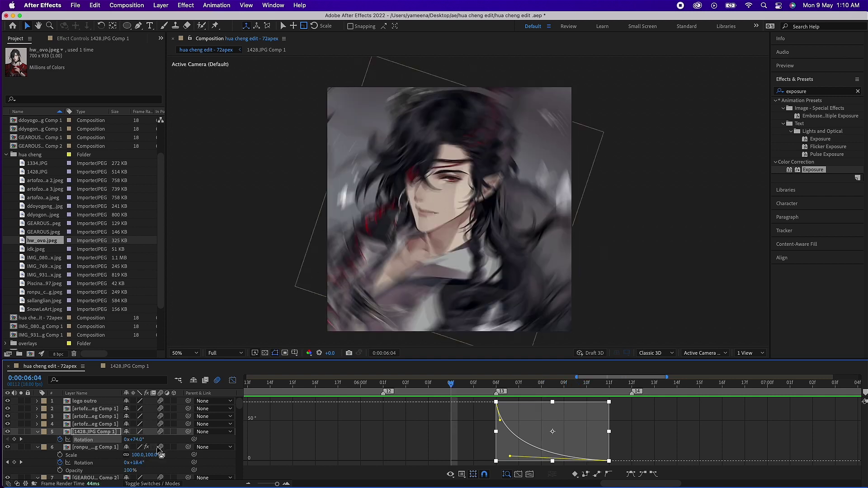
Review the Advanced tab of Composition Settings.
{"action": "right_click", "coordinate": [288, 44]}
{"action": "left_click", "coordinate": [339, 102]}
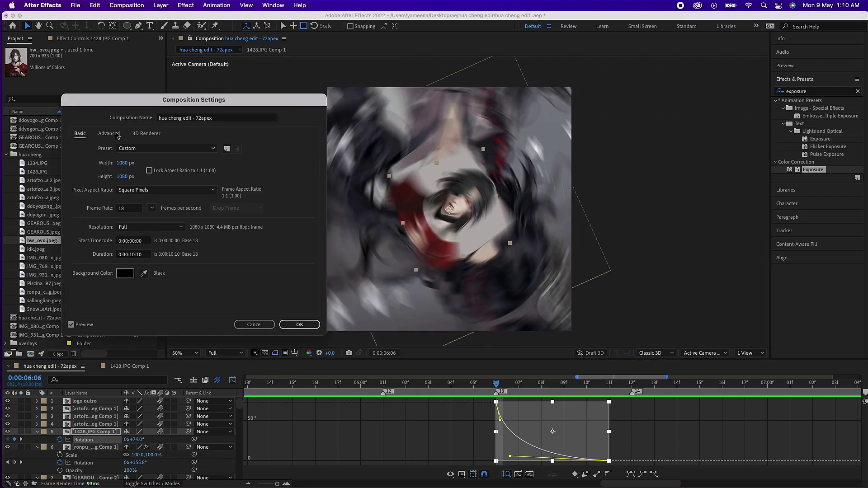
{"action": "left_click", "coordinate": [109, 134]}
{"action": "left_click", "coordinate": [299, 325]}
Move to frame 6:01 and adjust the transition keyframes against the speed curve.
{"action": "key", "text": "shift+F3"}
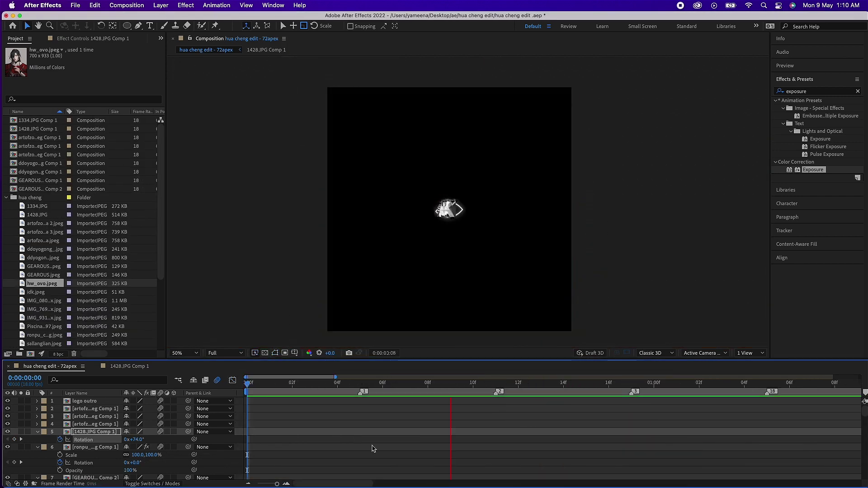
{"action": "left_click", "coordinate": [310, 393]}
{"action": "left_click_drag", "start_coordinate": [342, 383], "coordinate": [580, 388]}
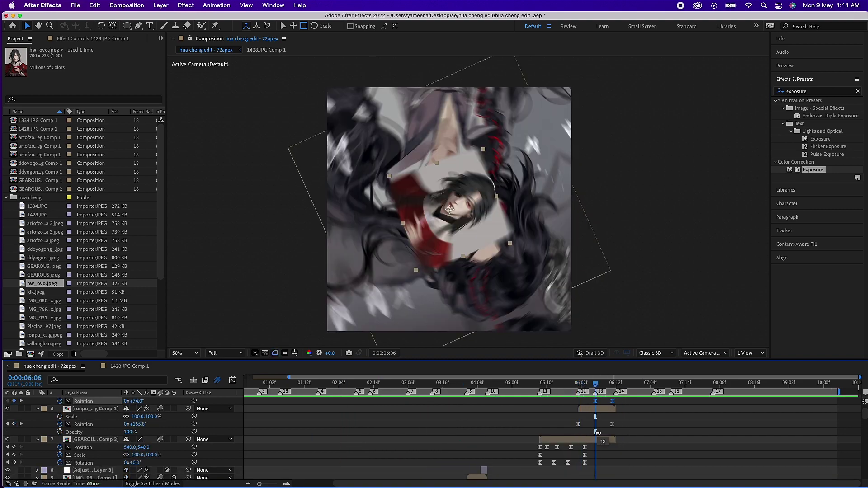
{"action": "scroll", "coordinate": [596, 432], "scroll_direction": "up", "scroll_amount": 2}
{"action": "left_click_drag", "start_coordinate": [596, 431], "coordinate": [592, 432]}
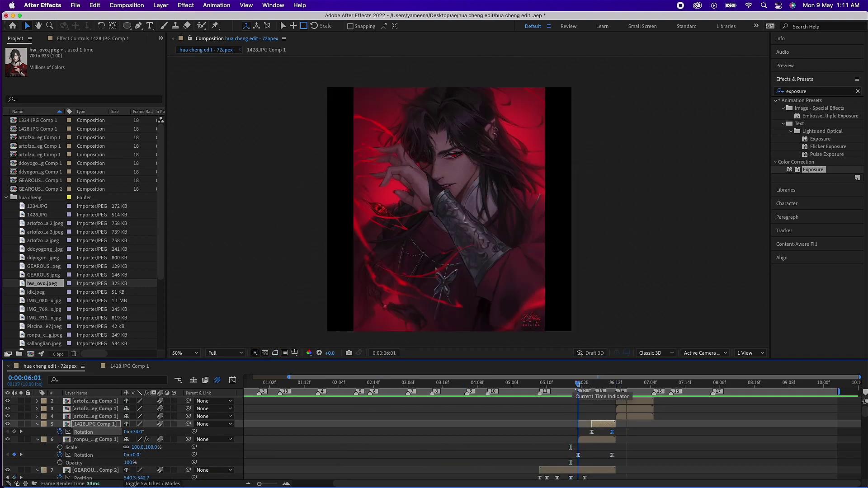
{"action": "key", "text": "shift+F3"}
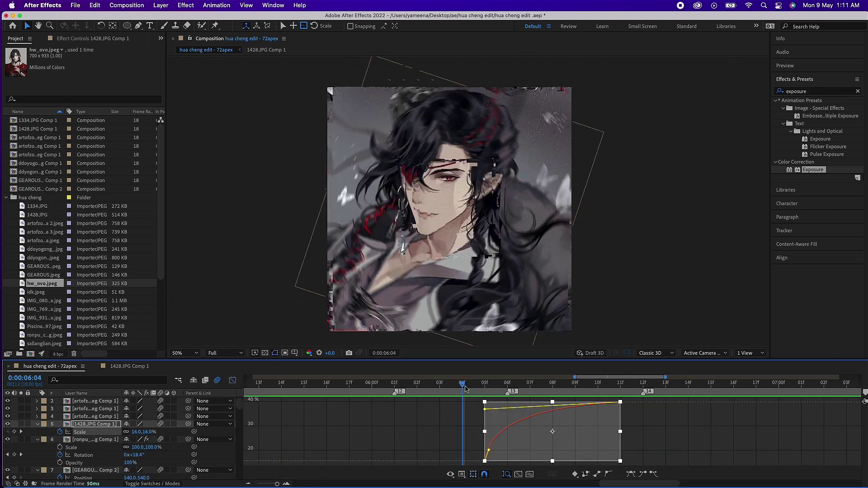
{"action": "key", "text": "shift+F3"}
Add a Null Object layer, undoing a stray adjustment layer first.
{"action": "key", "text": "super+alt+y"}
{"action": "key", "text": "super+shift+y"}
{"action": "left_click", "coordinate": [466, 346]}
{"action": "key", "text": "super+z"}
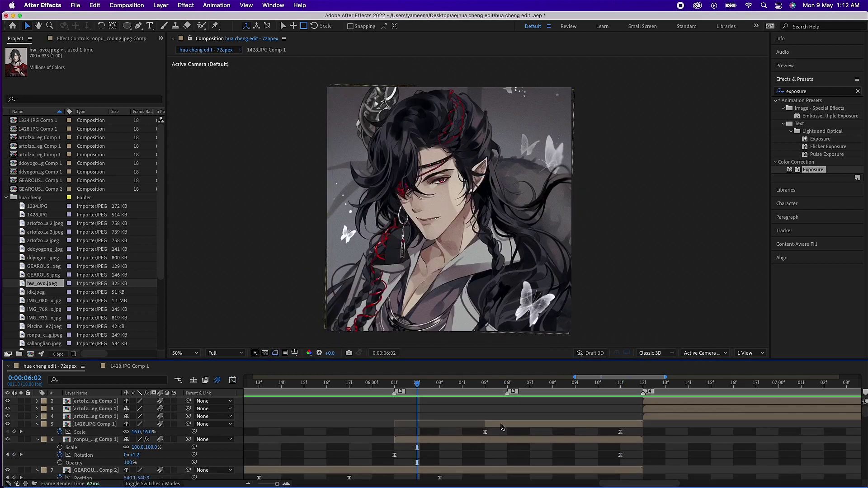
{"action": "left_click", "coordinate": [160, 5]}
{"action": "left_click", "coordinate": [281, 58]}
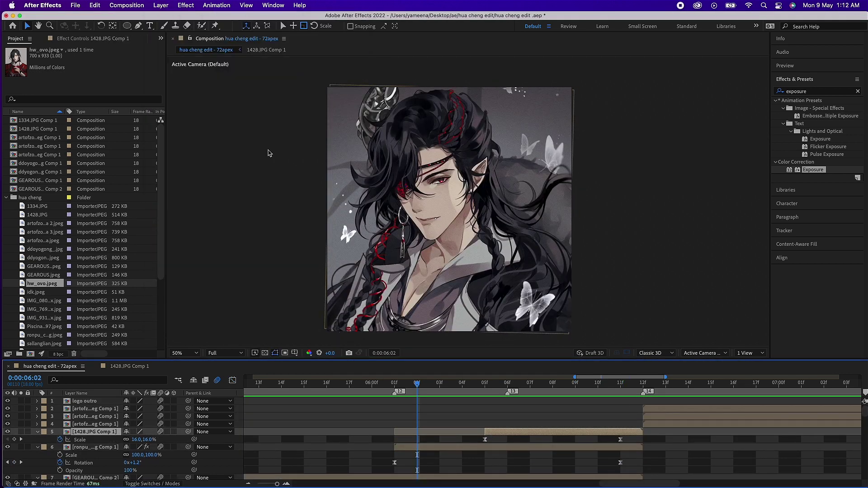
Apply Camera Lens Blur to ronpu_cooing, animating Blur Radius from 0 at 06:00 to 38.
{"action": "key", "text": "k"}
{"action": "key", "text": "u"}
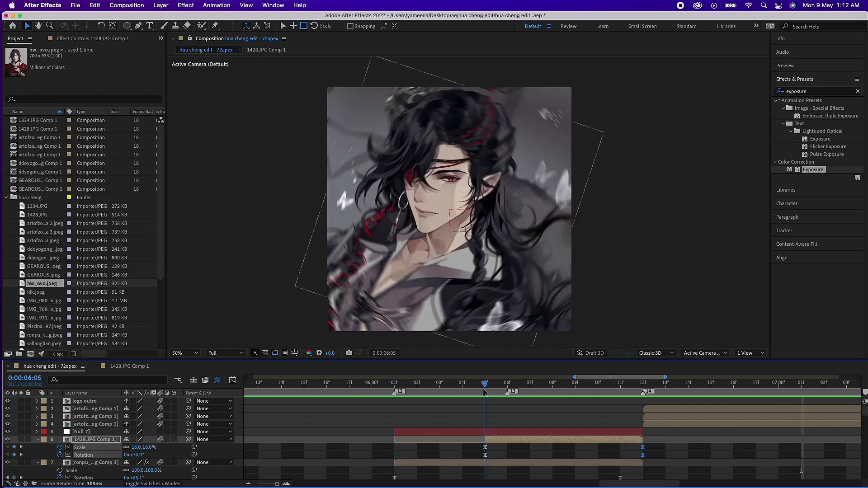
{"action": "left_click_drag", "start_coordinate": [813, 108], "coordinate": [319, 279]}
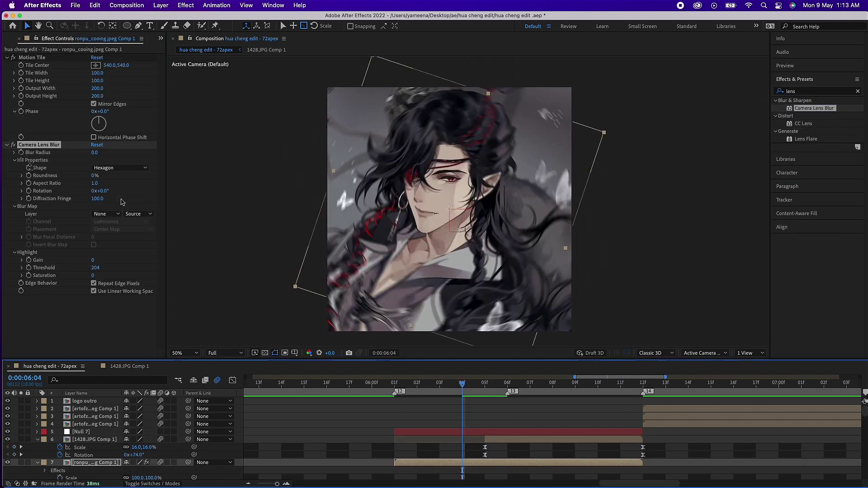
{"action": "left_click", "coordinate": [364, 384]}
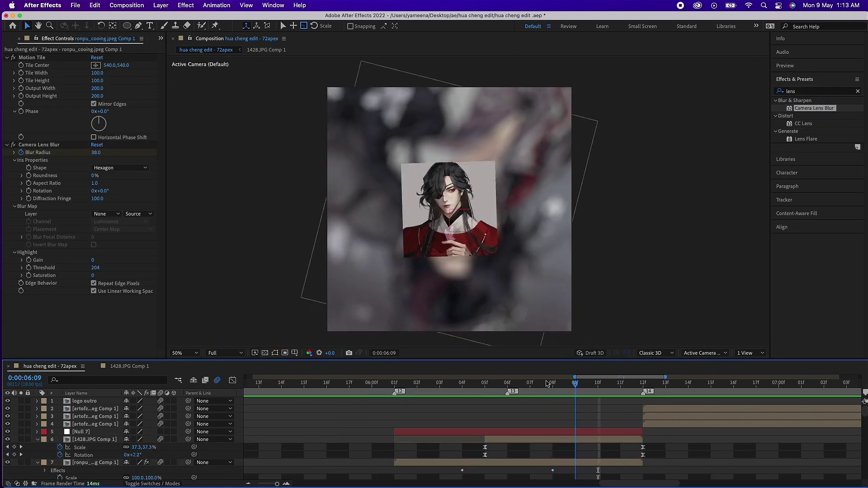
{"action": "key", "text": "u"}
{"action": "left_click_drag", "start_coordinate": [547, 383], "coordinate": [604, 374]}
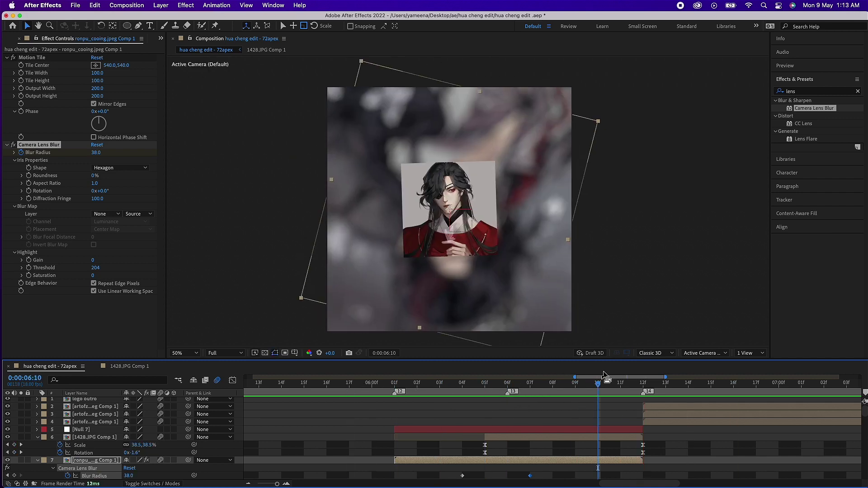
{"action": "key", "text": "space"}
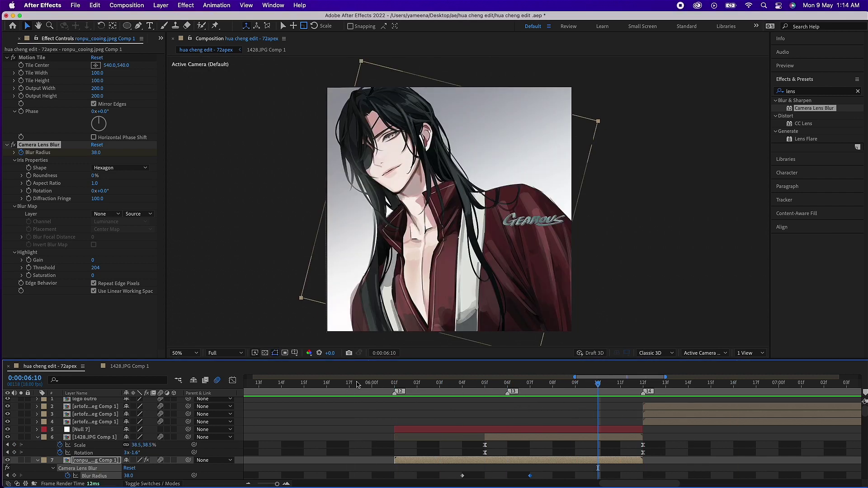
Check the Null 7 and 1428.JPG Comp 1 Scale curves, then apply Optics Compensation to 1428.JPG.
{"action": "left_click", "coordinate": [137, 430]}
{"action": "key", "text": "s"}
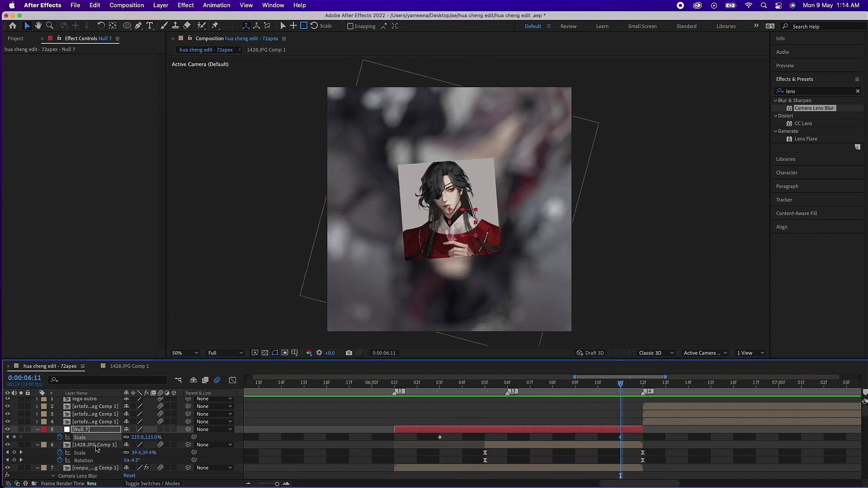
{"action": "key", "text": "shift+F3"}
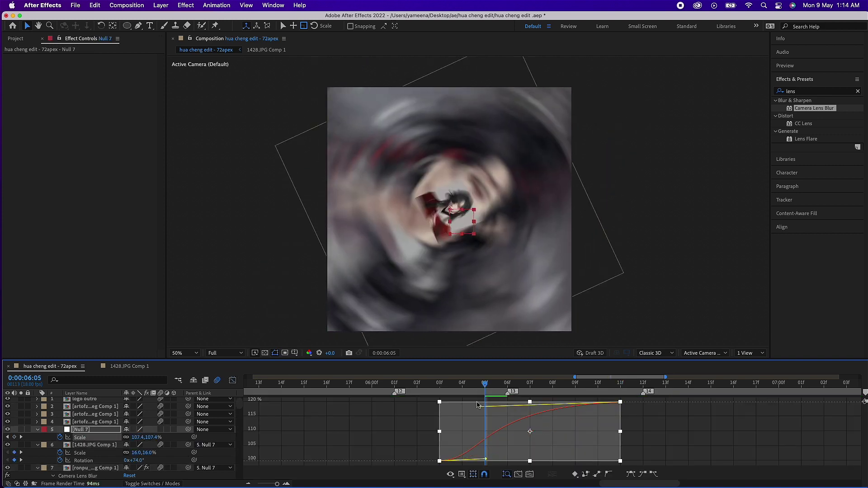
{"action": "left_click", "coordinate": [492, 445]}
{"action": "key", "text": "shift+F3"}
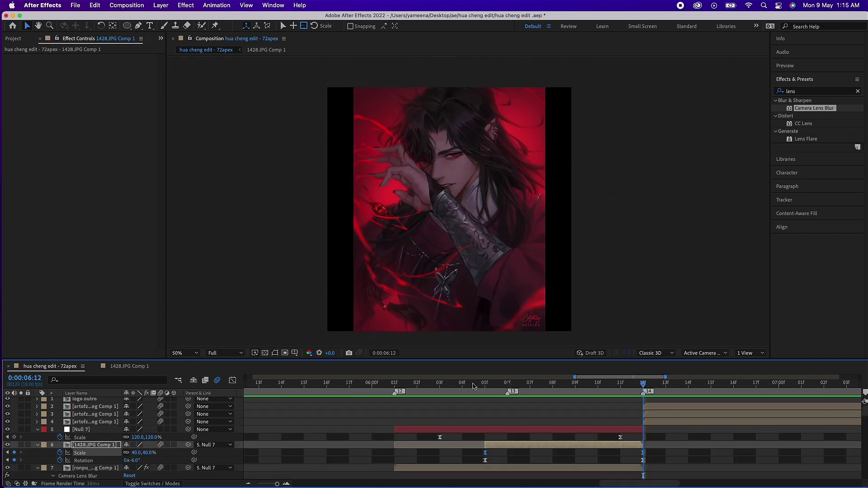
{"action": "type", "text": "optics"}
{"action": "left_click_drag", "start_coordinate": [818, 108], "coordinate": [217, 65]}
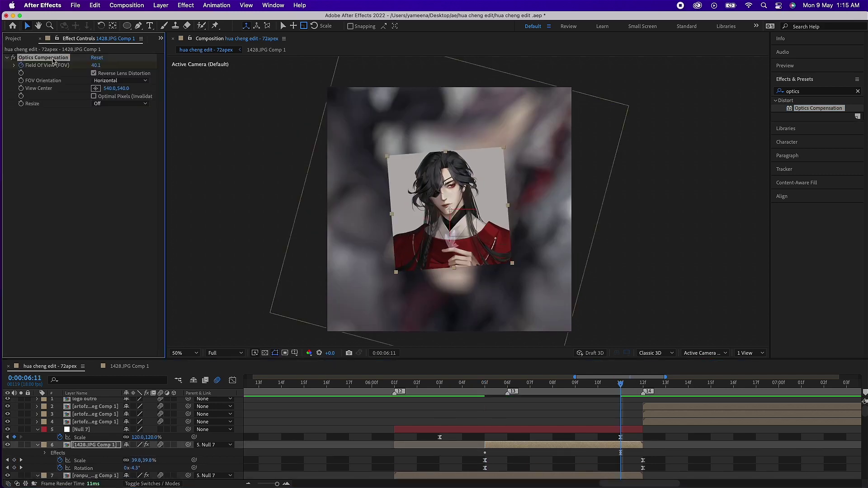
Move Optics Compensation onto new Adjustment Layer 5 and keyframe Field of View to 68.5 at 06:11.
{"action": "key", "text": "ctrl+alt+y"}
{"action": "key", "text": "shift+Page_Up"}
{"action": "left_click", "coordinate": [624, 381]}
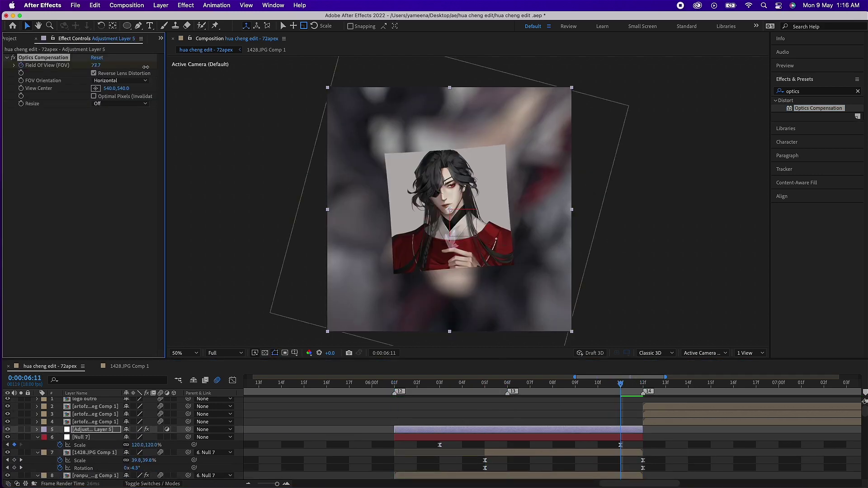
{"action": "left_click", "coordinate": [232, 380]}
{"action": "left_click", "coordinate": [232, 380]}
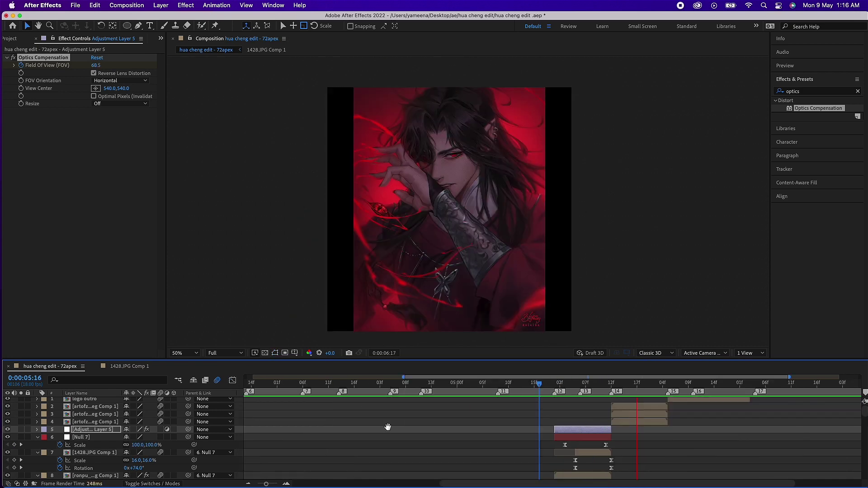
{"action": "scroll", "coordinate": [397, 407], "scroll_direction": "down", "scroll_amount": 3}
{"action": "left_click_drag", "start_coordinate": [397, 384], "coordinate": [430, 386]}
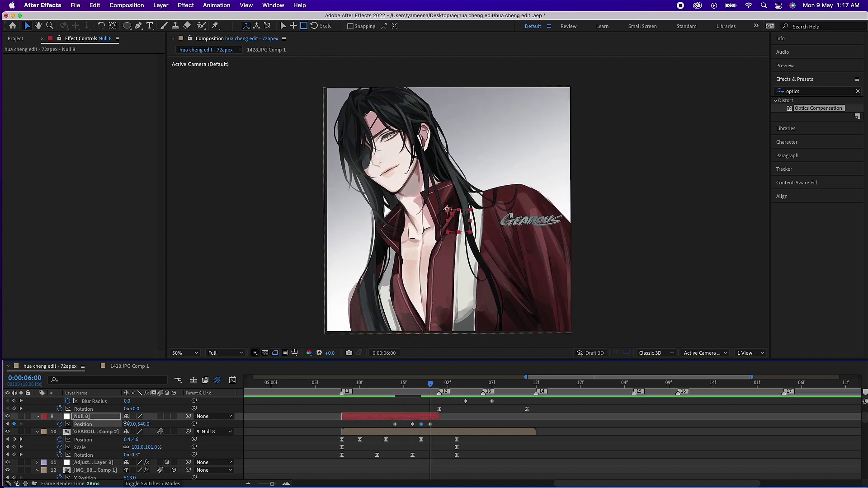
Apply Motion Tile to GEAROUS Comp 2 and adjust the composition's advanced motion blur settings.
{"action": "type", "text": "motion"}
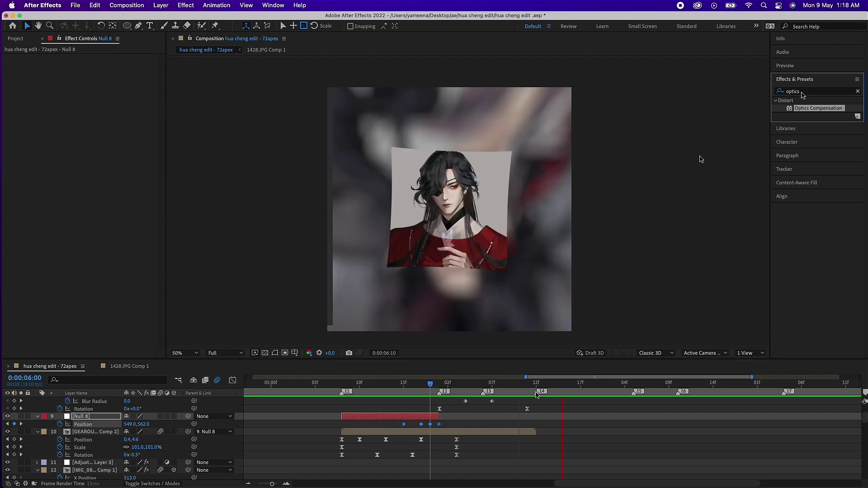
{"action": "left_click_drag", "start_coordinate": [807, 147], "coordinate": [403, 439]}
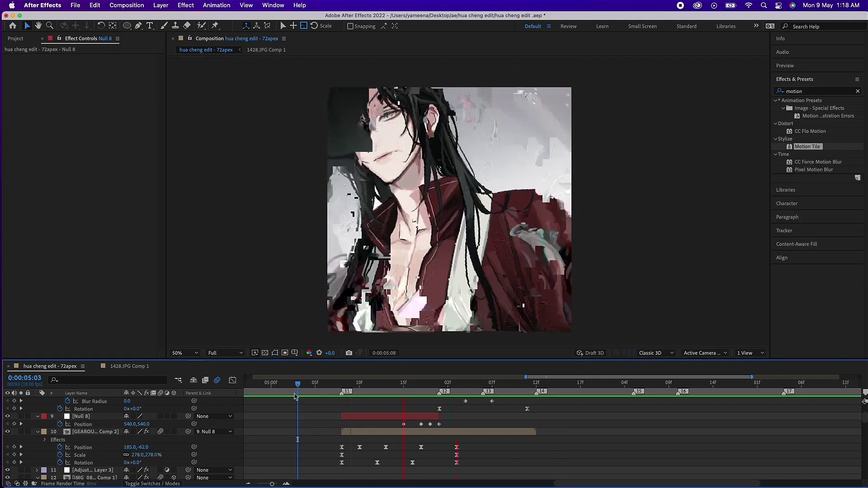
{"action": "left_click", "coordinate": [284, 38]}
{"action": "left_click", "coordinate": [307, 100]}
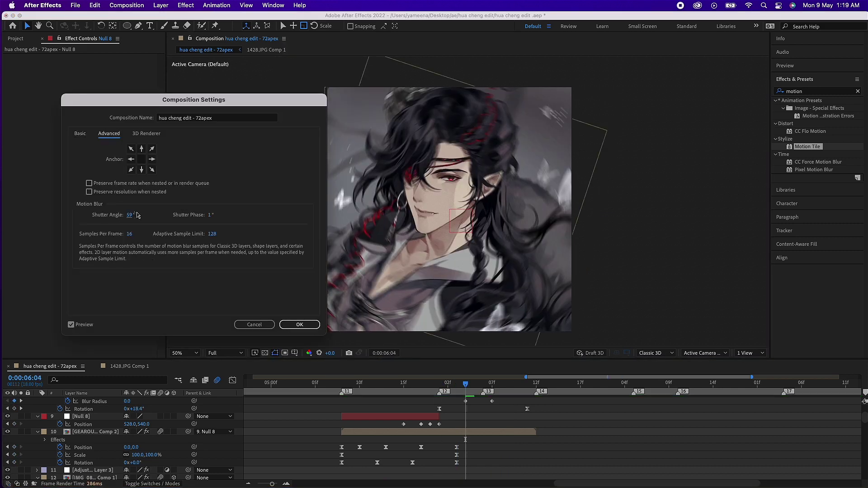
{"action": "left_click", "coordinate": [299, 325]}
Shift Null 8 and its keyframes two frames later, reviewing the cut at 06:00.
{"action": "key", "text": "j"}
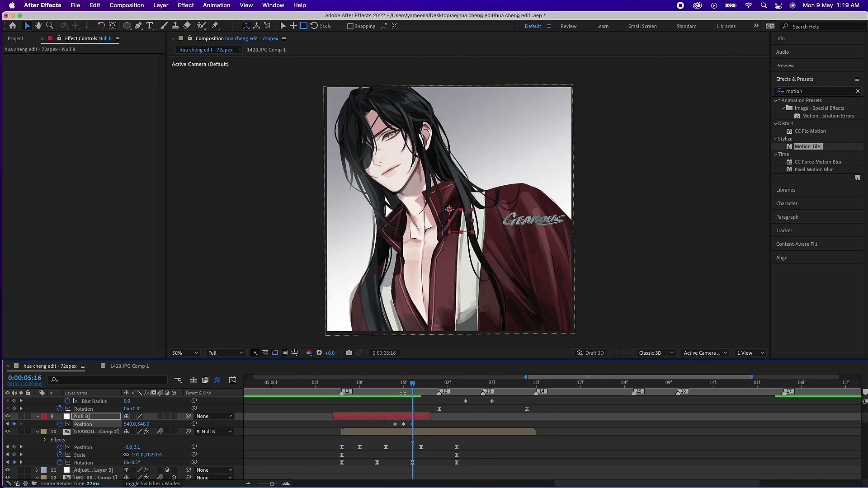
{"action": "left_click_drag", "start_coordinate": [415, 417], "coordinate": [433, 430]}
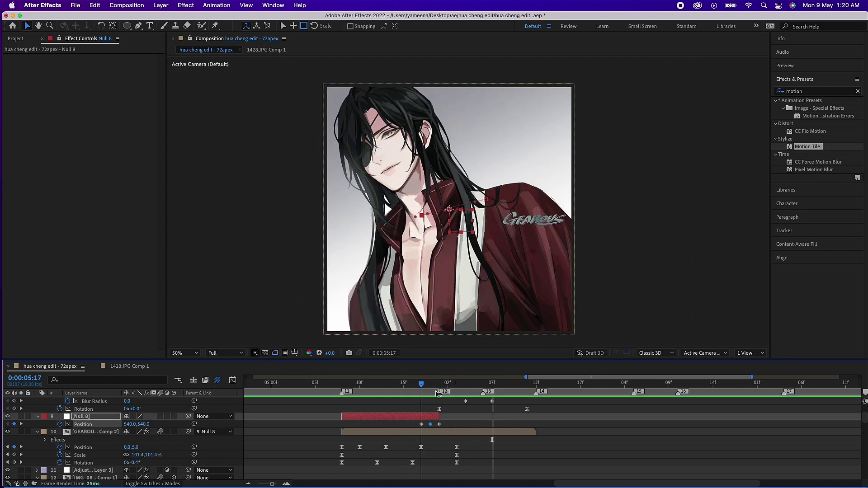
{"action": "left_click_drag", "start_coordinate": [383, 388], "coordinate": [439, 384]}
{"action": "scroll", "coordinate": [439, 385], "scroll_direction": "up", "scroll_amount": 2}
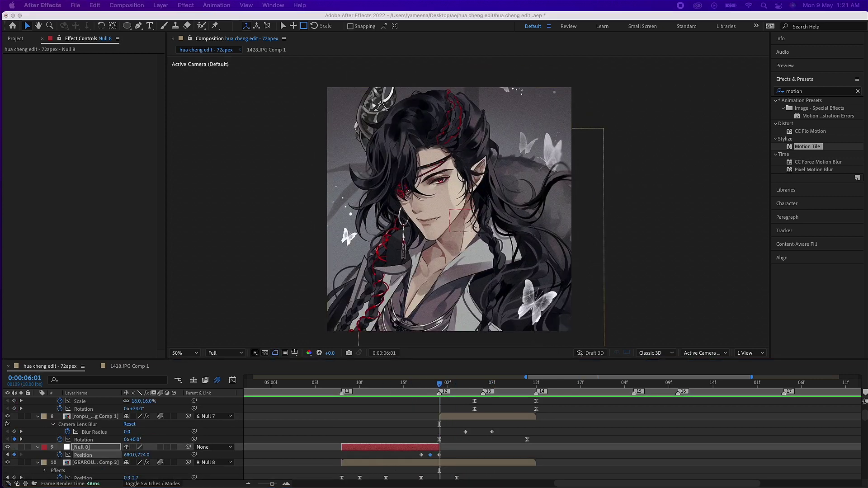
Offset the ronpu_cooing image's Position with keyframes and preview the edit.
{"action": "key", "text": "super+Up"}
{"action": "key", "text": "p"}
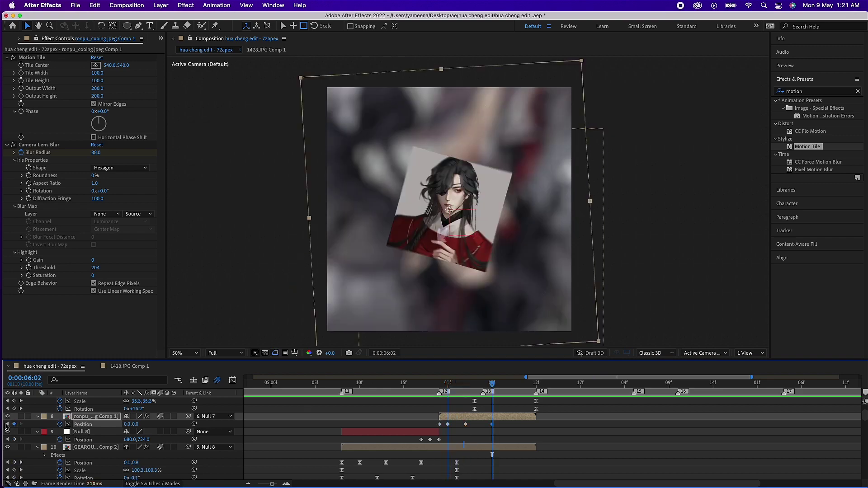
{"action": "left_click_drag", "start_coordinate": [131, 424], "coordinate": [151, 425]}
{"action": "key", "text": "space"}
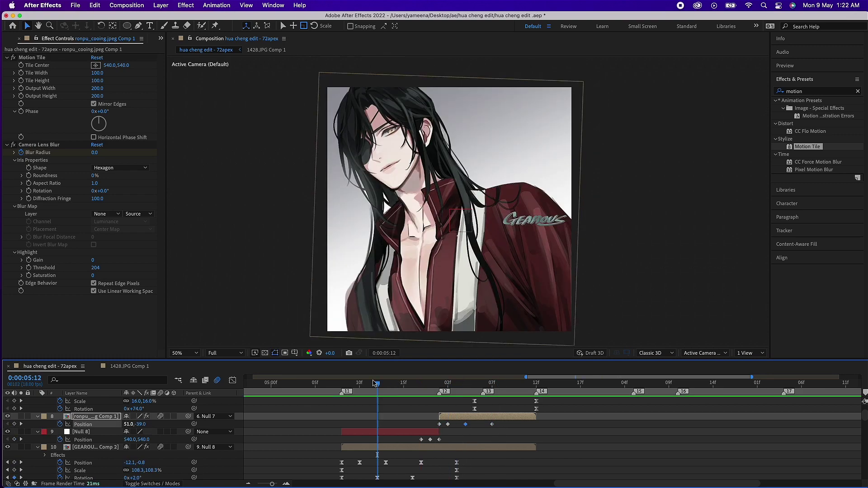
{"action": "key", "text": "space"}
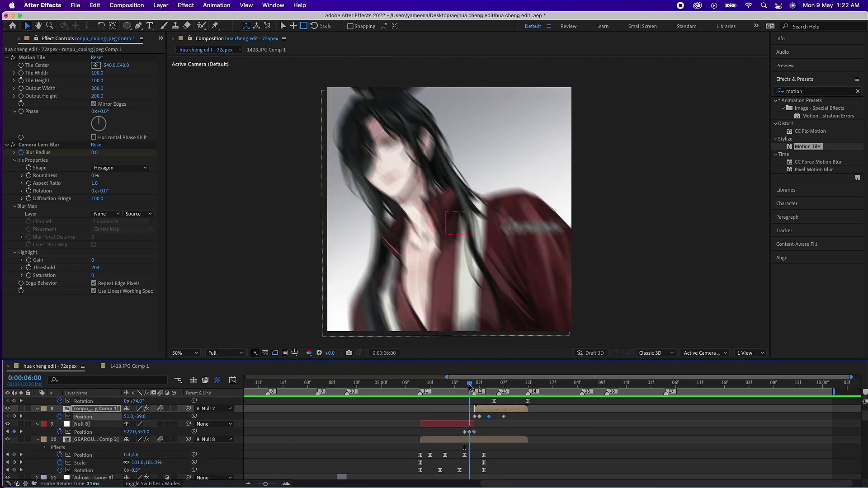
Choose a Warp style and keyframe the ronpu_cooing image's starting Scale at 239%.
{"action": "left_click", "coordinate": [800, 170]}
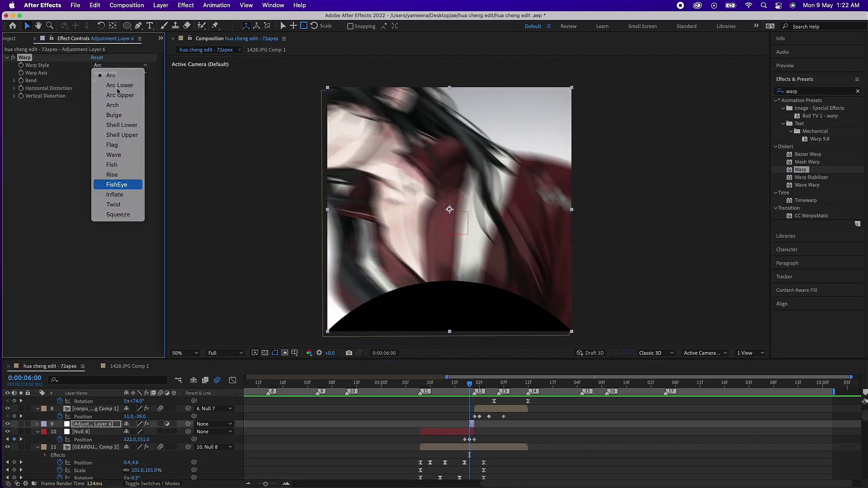
{"action": "left_click", "coordinate": [95, 409]}
{"action": "key", "text": "s"}
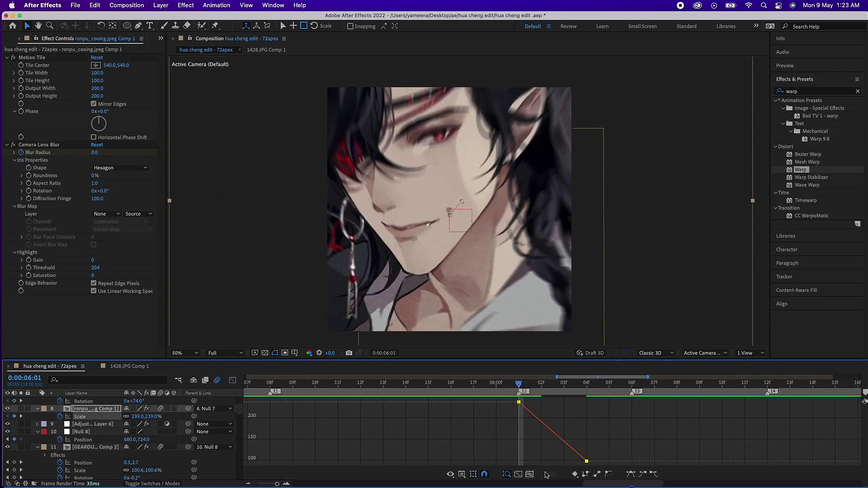
{"action": "mouse_move", "coordinate": [474, 383]}
{"action": "left_mouse_down"}
{"action": "mouse_move", "coordinate": [362, 382]}
{"action": "mouse_move", "coordinate": [517, 383]}
{"action": "left_mouse_up"}
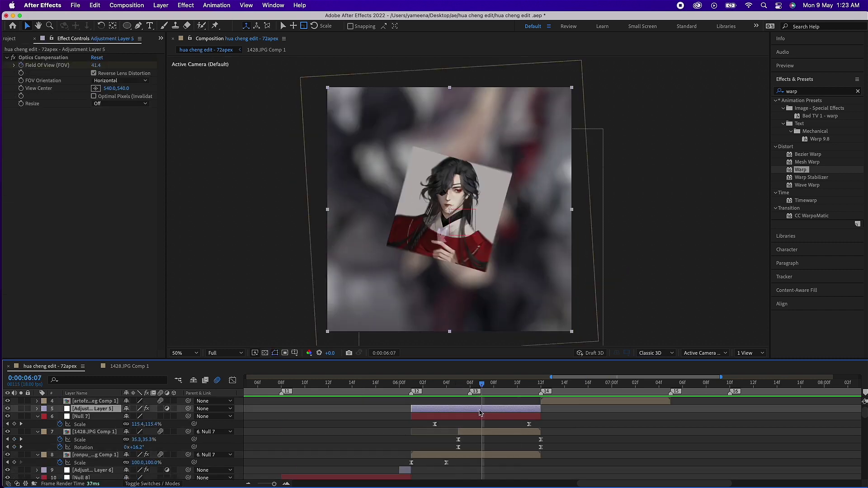
{"action": "left_click", "coordinate": [232, 380]}
Set the three artofzolaida portraits to 40% under Null 9, enlarge it to 128%, and reveal the top panel's rotation.
{"action": "left_click", "coordinate": [236, 381]}
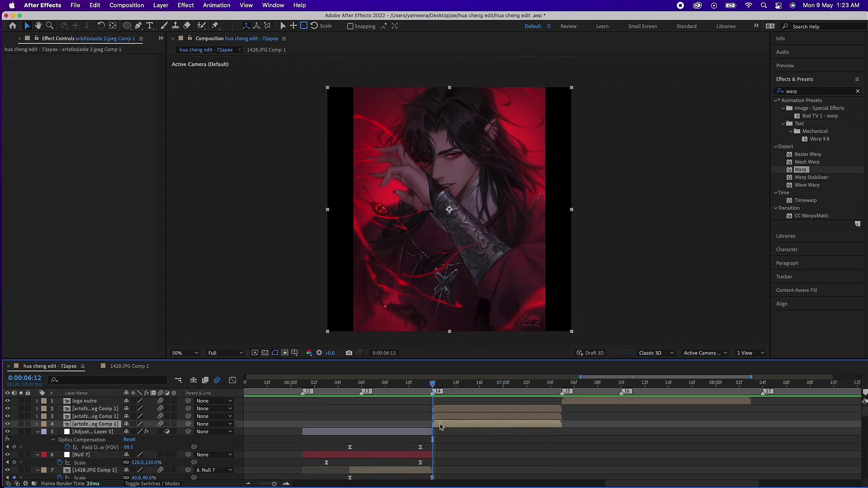
{"action": "left_click", "coordinate": [443, 410]}
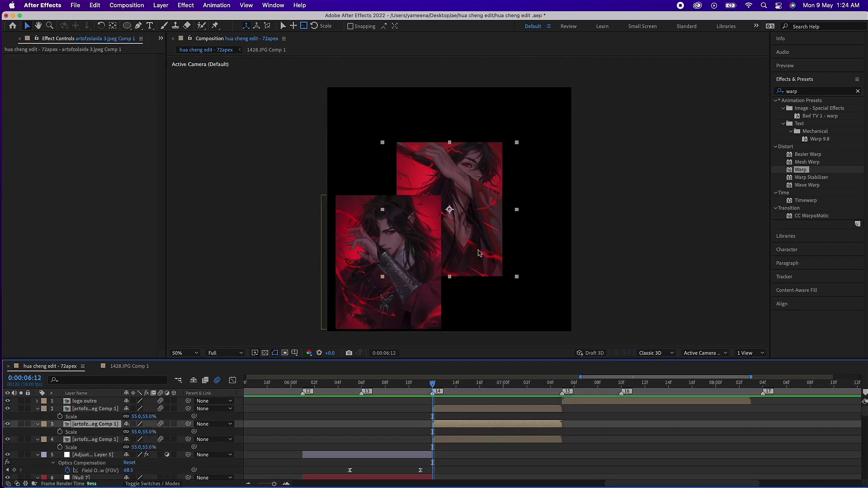
{"action": "left_click", "coordinate": [424, 184]}
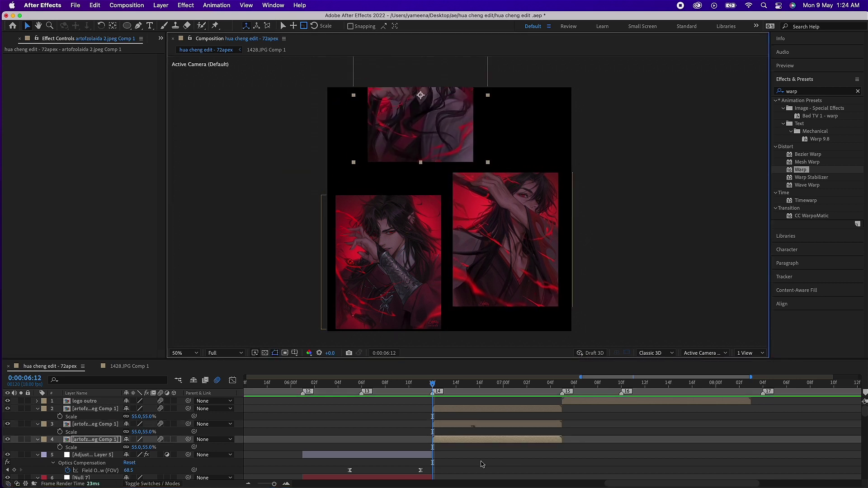
{"action": "left_click", "coordinate": [473, 424]}
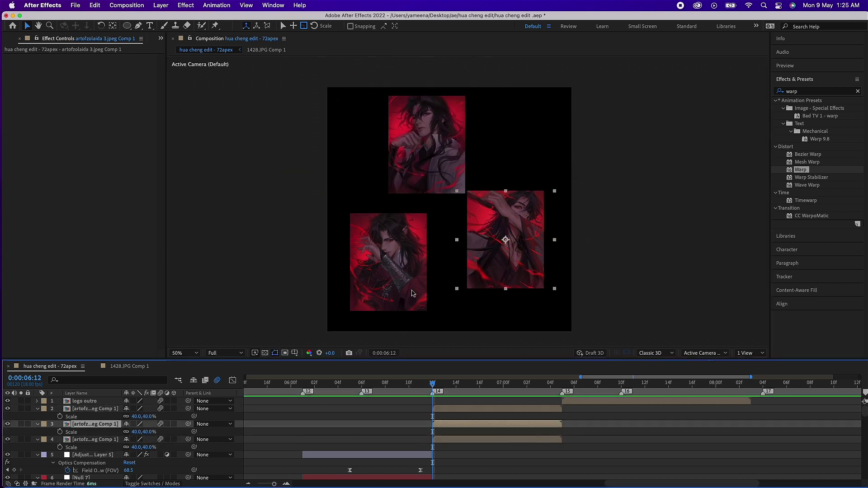
{"action": "left_click", "coordinate": [471, 409]}
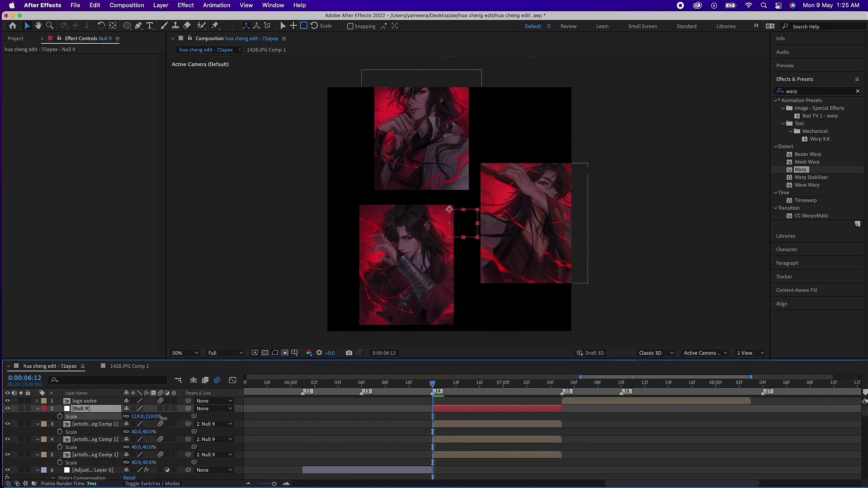
{"action": "left_click_drag", "start_coordinate": [163, 418], "coordinate": [186, 418]}
{"action": "left_click", "coordinate": [195, 454]}
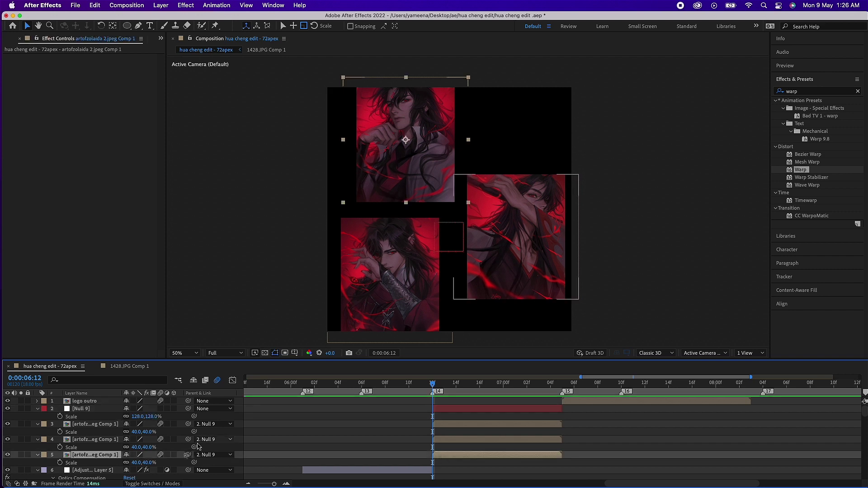
{"action": "key", "text": "shift+r"}
{"action": "scroll", "coordinate": [198, 446], "scroll_direction": "down", "scroll_amount": 2}
Turn the top portrait edge-on at -89° Y Rotation and ease its keyframes.
{"action": "left_click_drag", "start_coordinate": [133, 455], "coordinate": [113, 454]}
{"action": "key", "text": "shift+F3"}
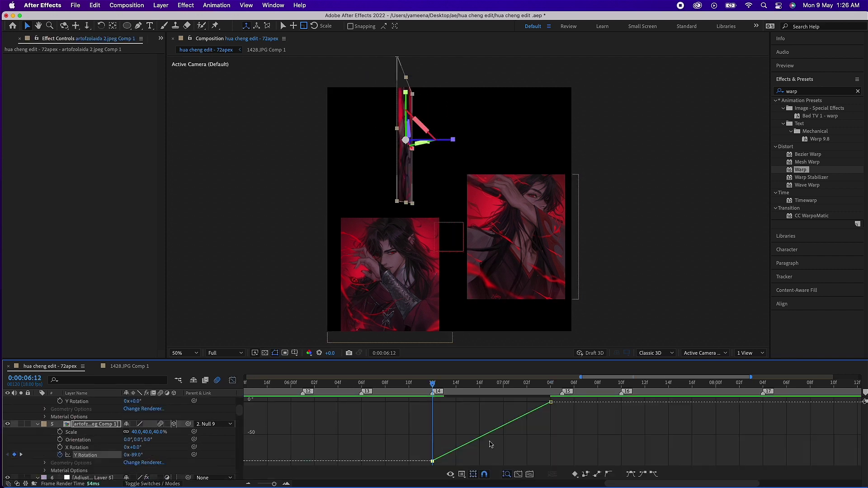
{"action": "key", "text": "F9"}
{"action": "left_click", "coordinate": [492, 384]}
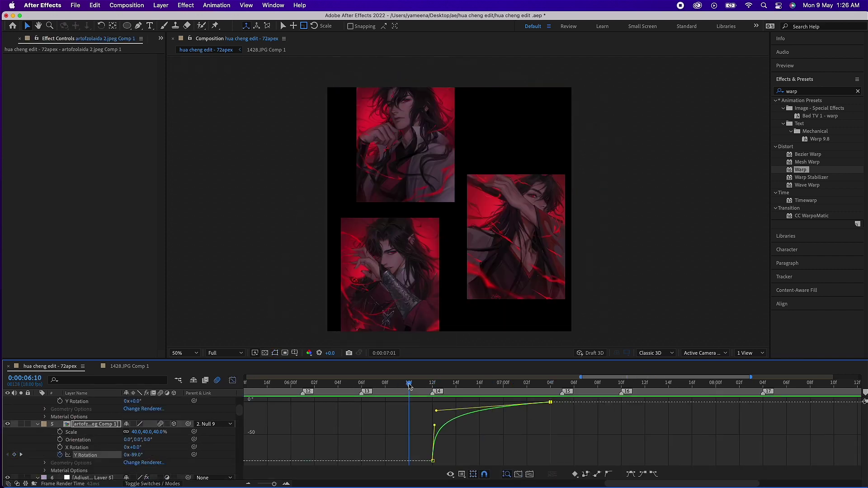
{"action": "key", "text": "shift+F3"}
Turn the artofzolaida 3 portrait edge-on at 91° Y Rotation with a sharp ease-out.
{"action": "key", "text": "ctrl+Up"}
{"action": "key", "text": "k"}
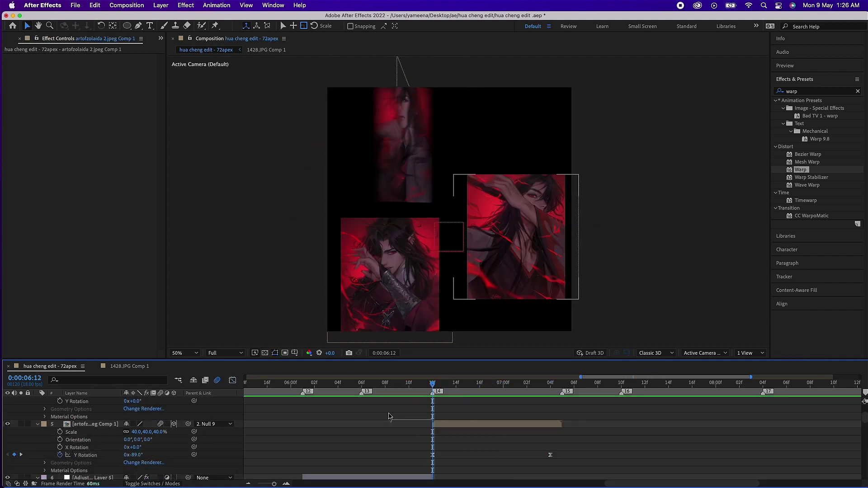
{"action": "key", "text": "k"}
{"action": "left_click_drag", "start_coordinate": [133, 463], "coordinate": [176, 463]}
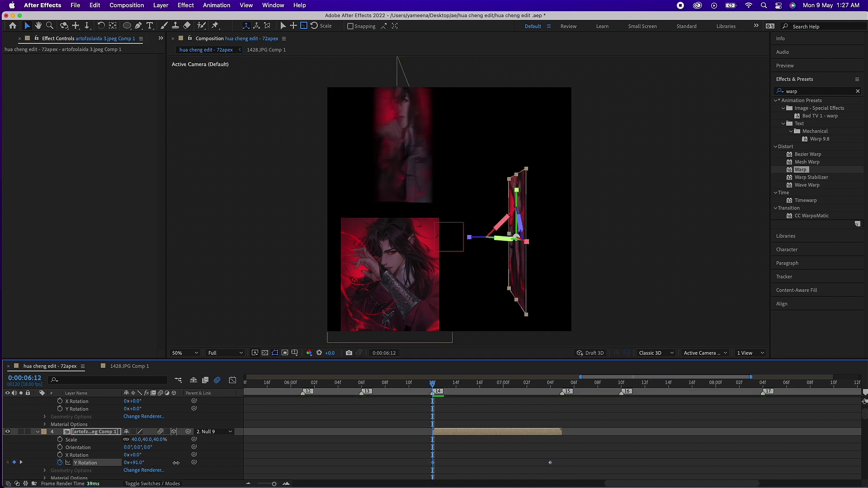
{"action": "left_click", "coordinate": [233, 381]}
{"action": "left_click_drag", "start_coordinate": [411, 386], "coordinate": [433, 387]}
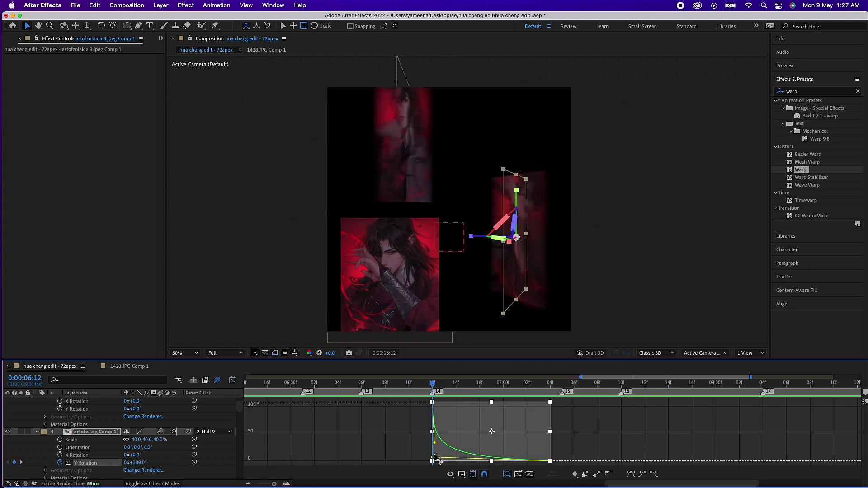
{"action": "left_click", "coordinate": [433, 460]}
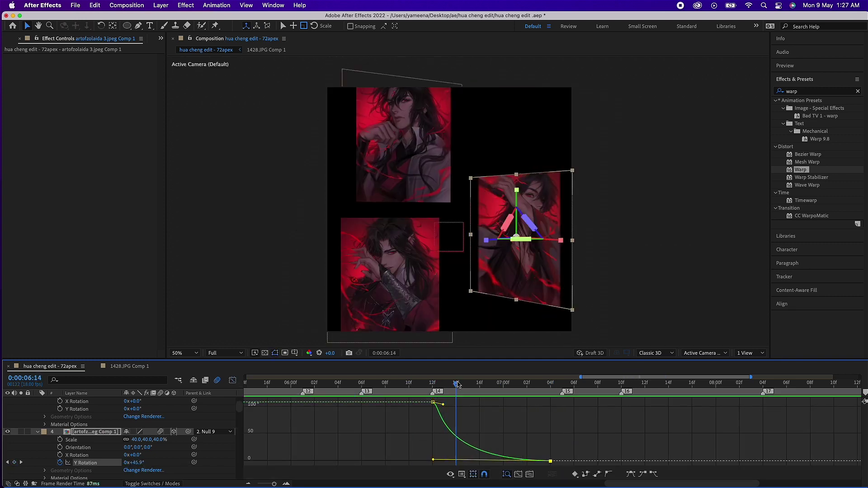
{"action": "left_click", "coordinate": [233, 380]}
Reshape the rotation speed curve into a stronger ease-out.
{"action": "scroll", "coordinate": [135, 434], "scroll_direction": "up", "scroll_amount": 2}
{"action": "left_click_drag", "start_coordinate": [132, 455], "coordinate": [189, 447]}
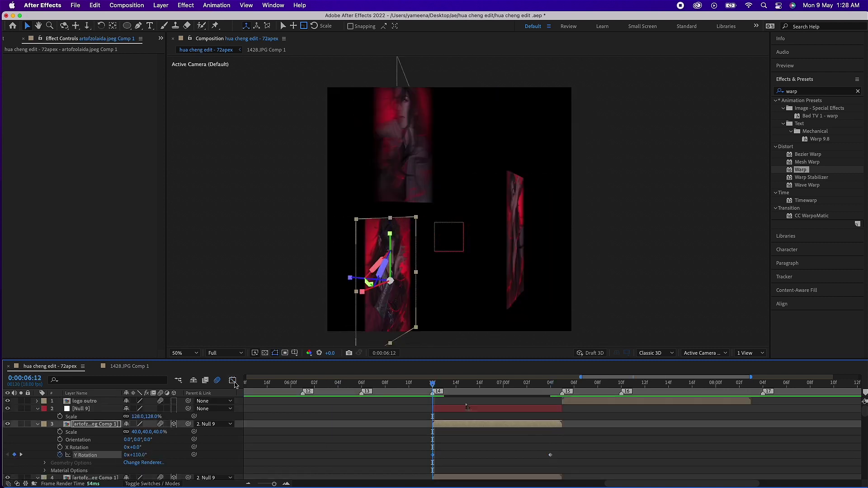
{"action": "left_click", "coordinate": [233, 380]}
{"action": "left_click_drag", "start_coordinate": [432, 383], "coordinate": [480, 383]}
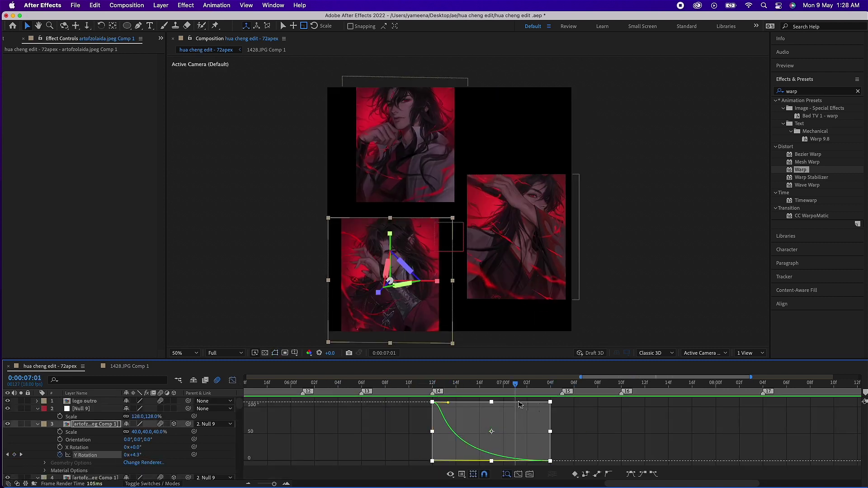
{"action": "left_click", "coordinate": [232, 380]}
Give layer 4's Y Rotation the same ease-out curve.
{"action": "left_click", "coordinate": [233, 381]}
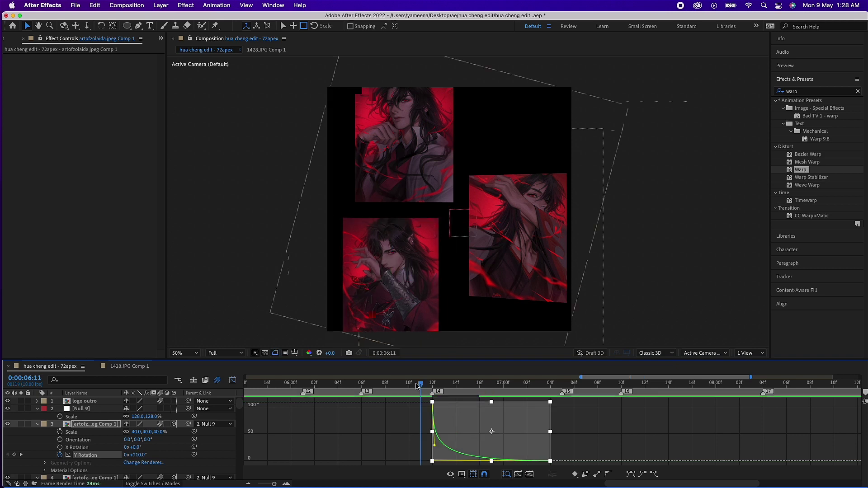
{"action": "scroll", "coordinate": [136, 434], "scroll_direction": "down", "scroll_amount": 2}
{"action": "left_click", "coordinate": [85, 462]}
{"action": "mouse_move", "coordinate": [479, 383]}
{"action": "left_mouse_down"}
{"action": "mouse_move", "coordinate": [410, 386]}
{"action": "mouse_move", "coordinate": [444, 382]}
{"action": "left_mouse_up"}
{"action": "key", "text": "shift+F3"}
Paste the rotation keyframes onto layer 4 at 06:13 and ease out its curve.
{"action": "left_click", "coordinate": [339, 462]}
{"action": "key", "text": "t"}
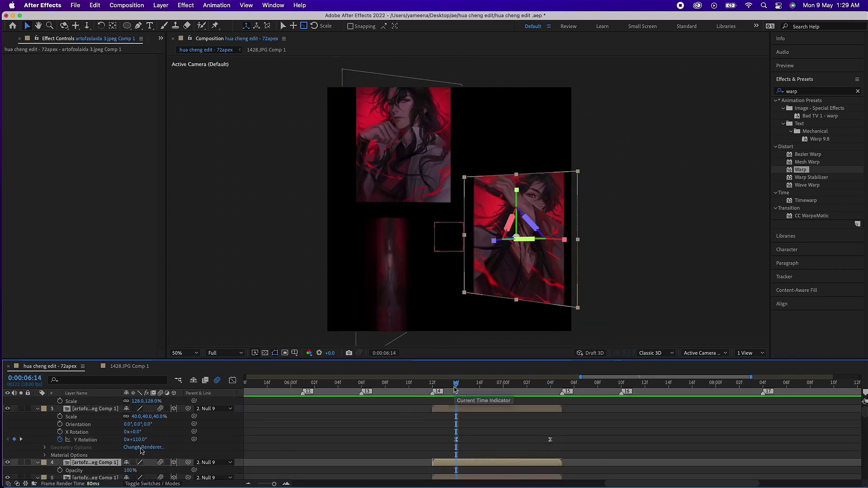
{"action": "scroll", "coordinate": [339, 447], "scroll_direction": "down", "scroll_amount": 1}
{"action": "scroll", "coordinate": [463, 388], "scroll_direction": "up", "scroll_amount": 1}
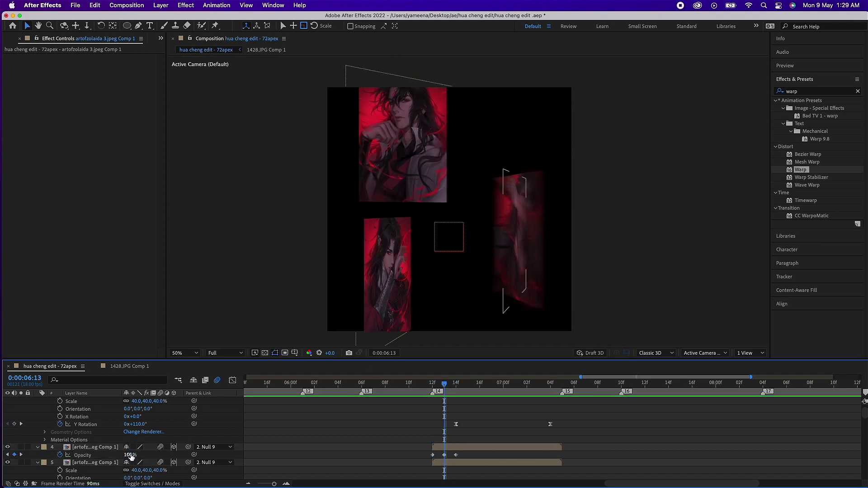
{"action": "left_click_drag", "start_coordinate": [464, 388], "coordinate": [550, 385]}
{"action": "key", "text": "shift+F3"}
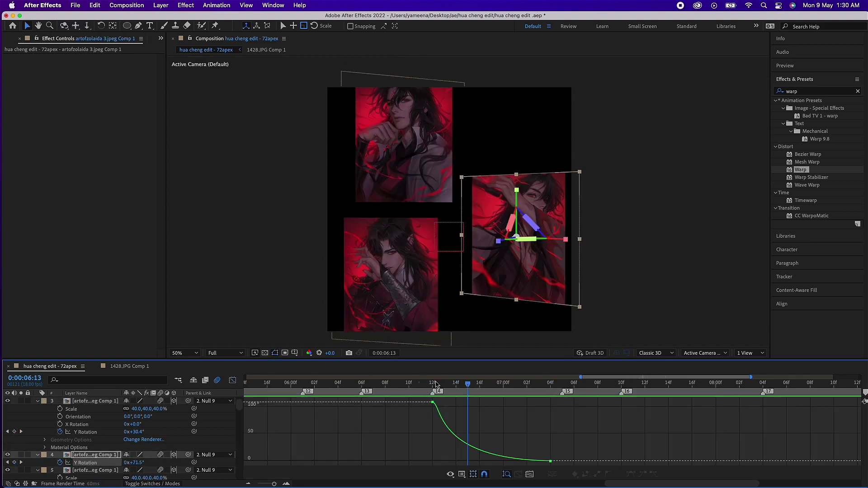
{"action": "key", "text": "ctrl+v"}
{"action": "mouse_move", "coordinate": [466, 384]}
{"action": "left_mouse_down"}
{"action": "mouse_move", "coordinate": [480, 384]}
{"action": "mouse_move", "coordinate": [414, 384]}
{"action": "left_mouse_up"}
{"action": "key", "text": "shift+F3"}
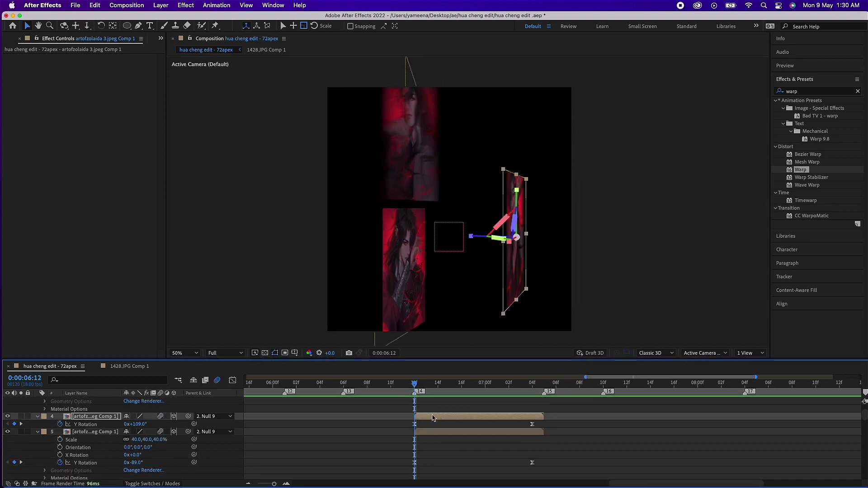
{"action": "scroll", "coordinate": [432, 418], "scroll_direction": "up", "scroll_amount": 2}
{"action": "left_click", "coordinate": [432, 418]}
Copy layer 3's Opacity keyframes and paste them onto the next panel.
{"action": "key", "text": "t"}
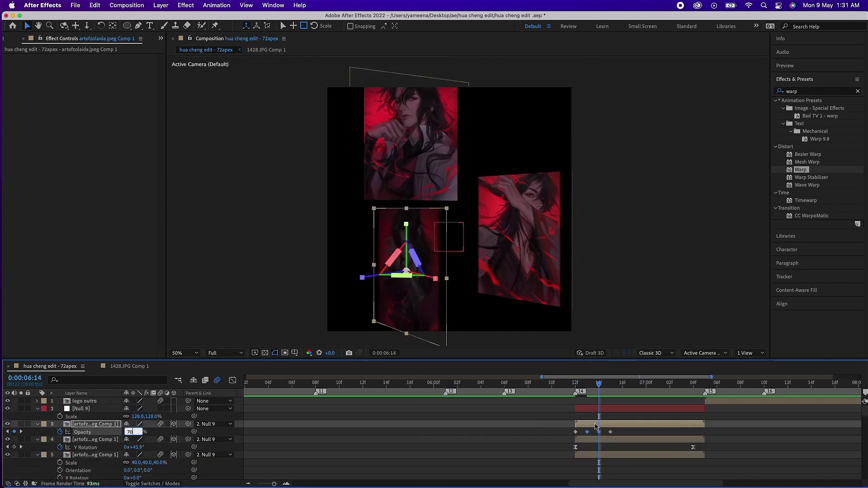
{"action": "key", "text": "ctrl+c"}
{"action": "key", "text": "ctrl+Down"}
{"action": "key", "text": "Page_Up"}
{"action": "key", "text": "Page_Up"}
{"action": "key", "text": "Page_Up"}
{"action": "key", "text": "ctrl+v"}
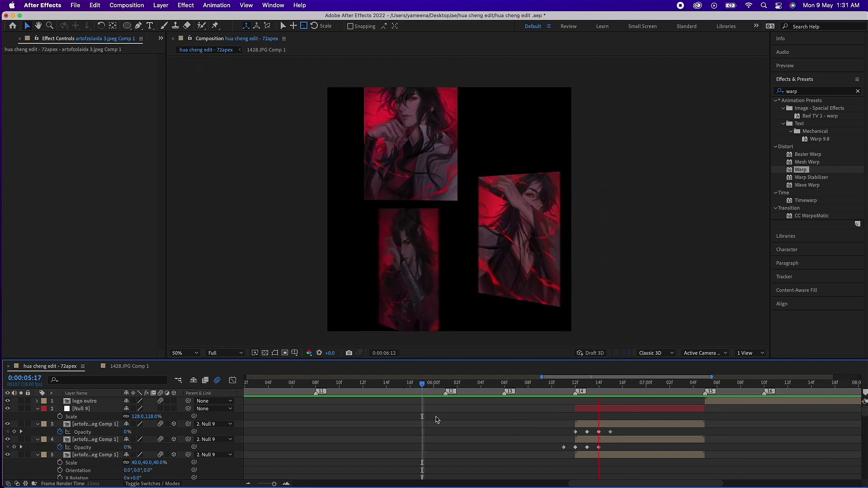
Keyframe Null 9's eased Position from 06:12 and parent it under a new Null 10.
{"action": "left_click", "coordinate": [82, 409]}
{"action": "key", "text": "p"}
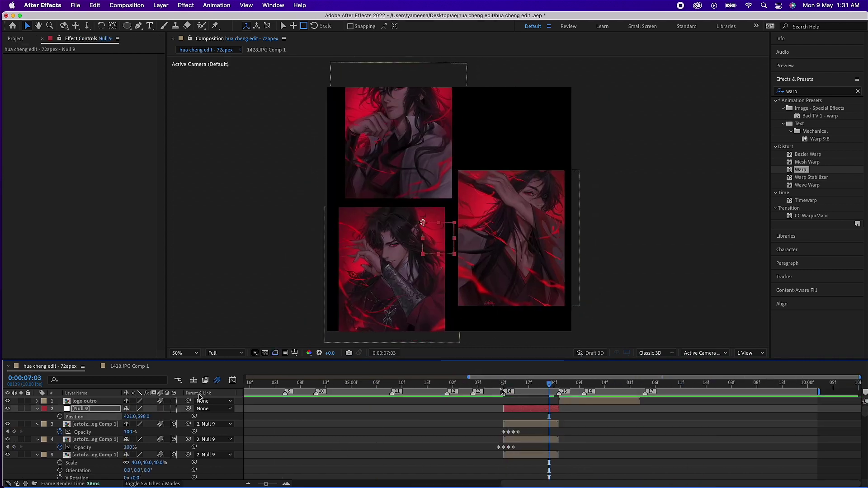
{"action": "left_click", "coordinate": [503, 384]}
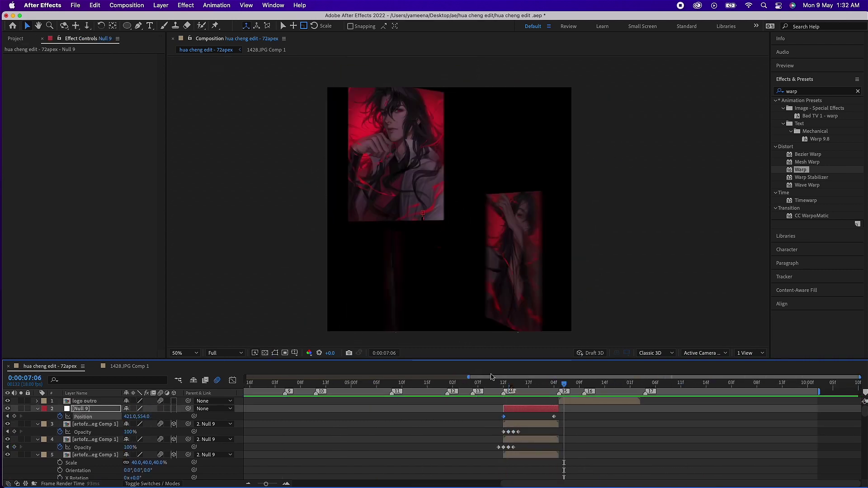
{"action": "key", "text": "shift+F3"}
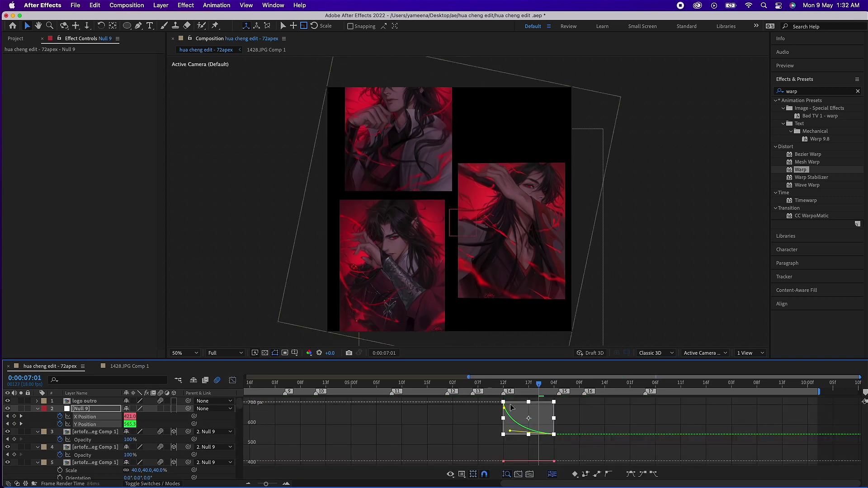
{"action": "key", "text": "ctrl+z"}
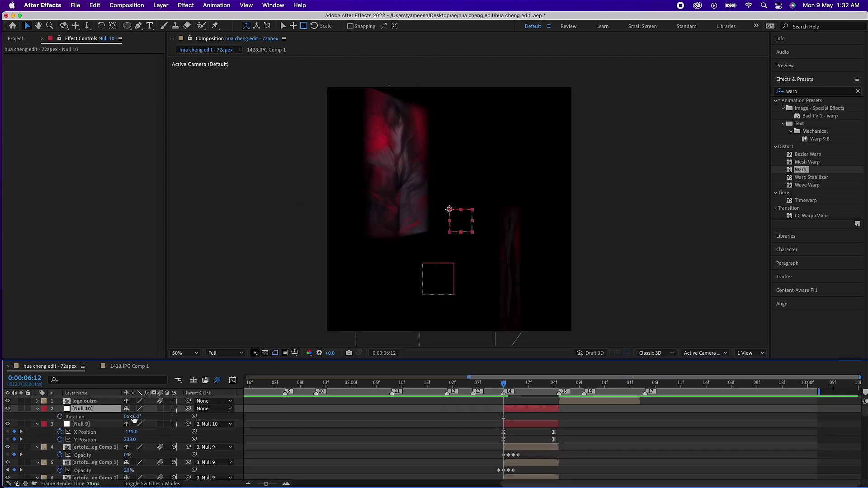
{"action": "left_click", "coordinate": [517, 458]}
{"action": "key", "text": "ctrl+z"}
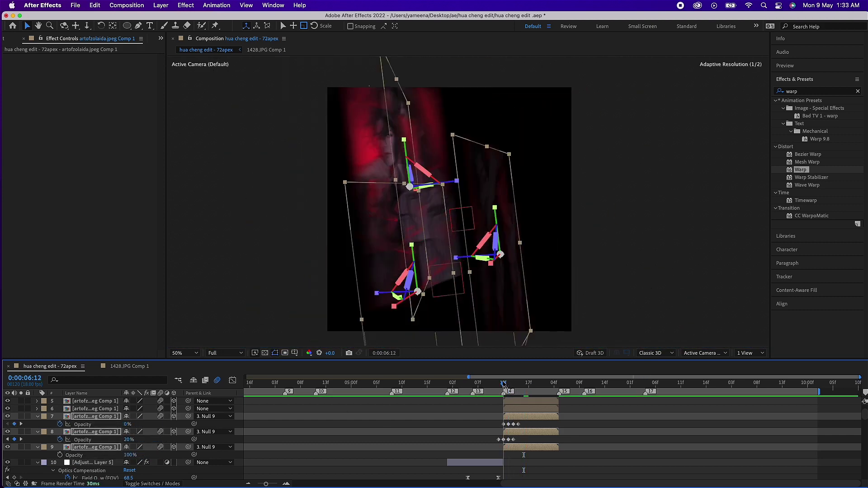
{"action": "key", "text": "ctrl+z"}
{"action": "key", "text": "ctrl+z"}
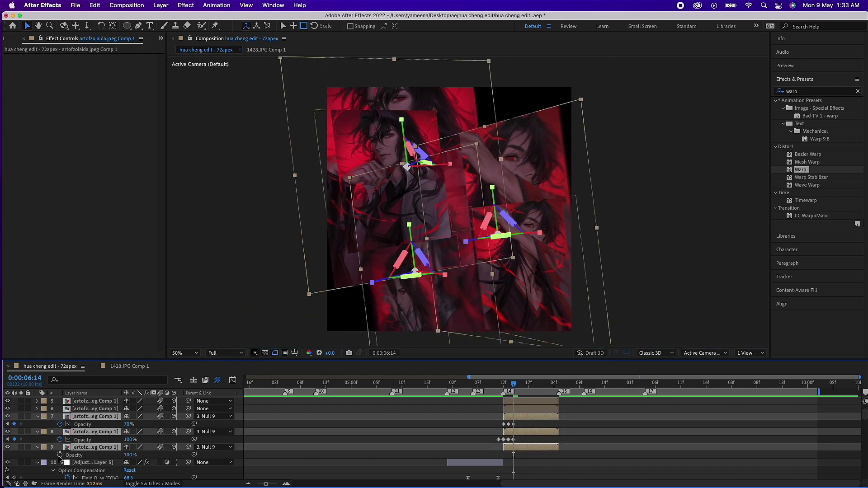
Preview the collage animation and check panels 8 and 9 around 06:13.
{"action": "key", "text": "space"}
{"action": "key", "text": "space"}
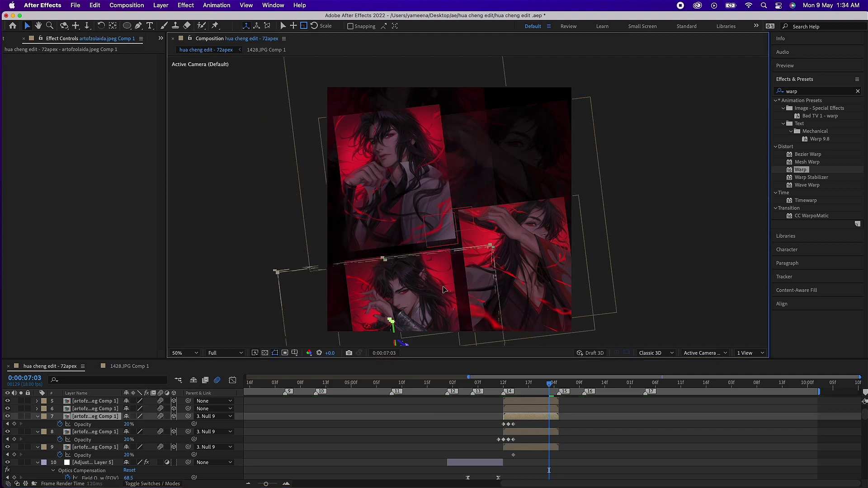
{"action": "left_click", "coordinate": [537, 194]}
{"action": "left_click", "coordinate": [531, 447]}
{"action": "left_click_drag", "start_coordinate": [550, 384], "coordinate": [509, 428]}
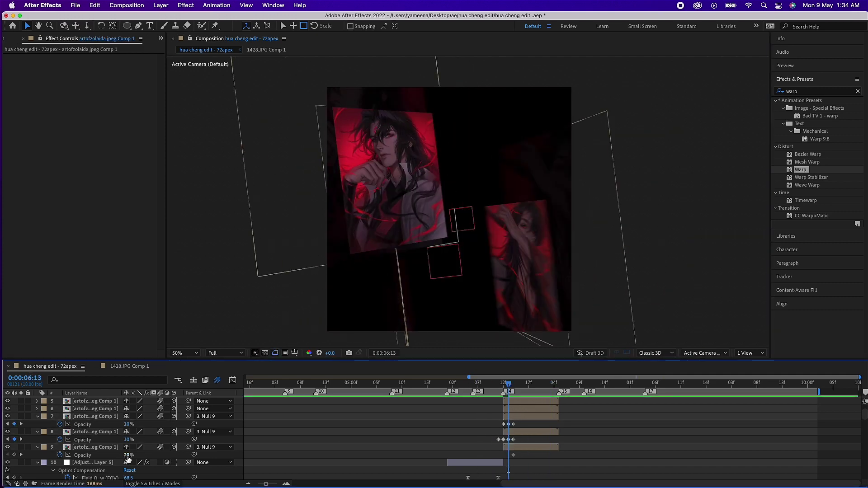
{"action": "mouse_move", "coordinate": [509, 383]}
{"action": "left_mouse_down"}
{"action": "mouse_move", "coordinate": [482, 387]}
{"action": "mouse_move", "coordinate": [530, 387]}
{"action": "mouse_move", "coordinate": [506, 386]}
{"action": "left_mouse_up"}
{"action": "scroll", "coordinate": [506, 429], "scroll_direction": "up", "scroll_amount": 3}
{"action": "left_click", "coordinate": [520, 424]}
Preview the collage transition with Null 9 at 147% and scrub back to 04:10.
{"action": "key", "text": "s"}
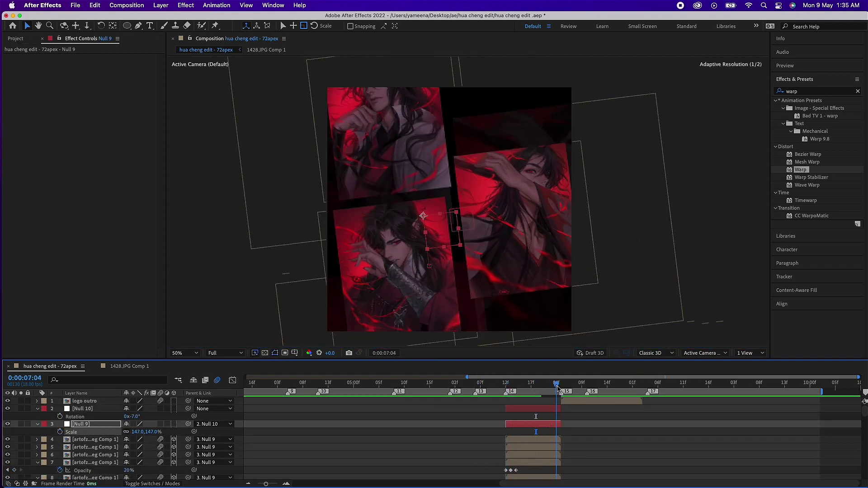
{"action": "key", "text": "space"}
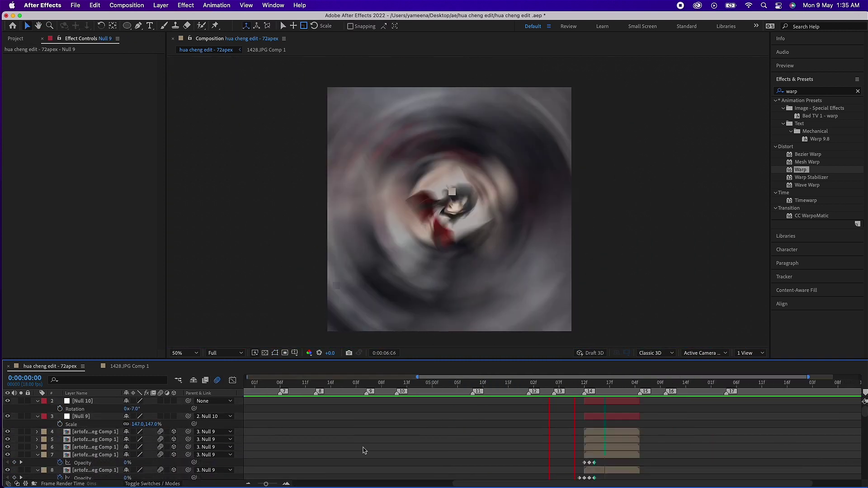
{"action": "left_click_drag", "start_coordinate": [484, 383], "coordinate": [611, 388]}
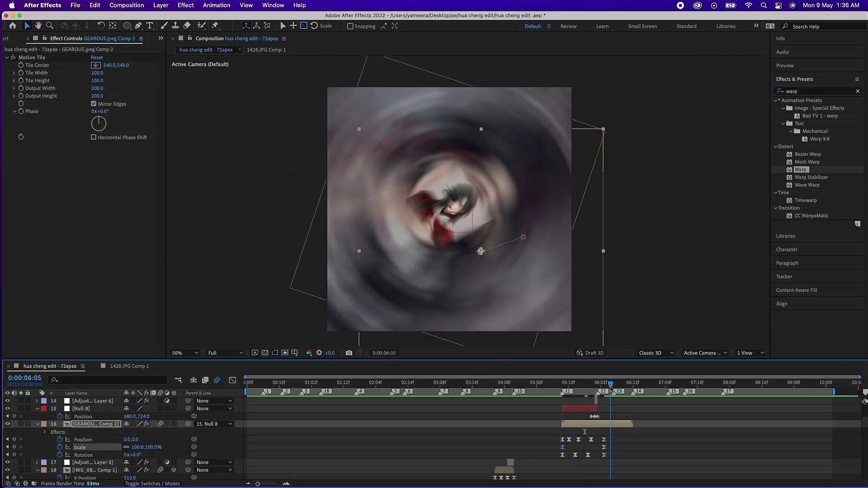
{"action": "key", "text": "space"}
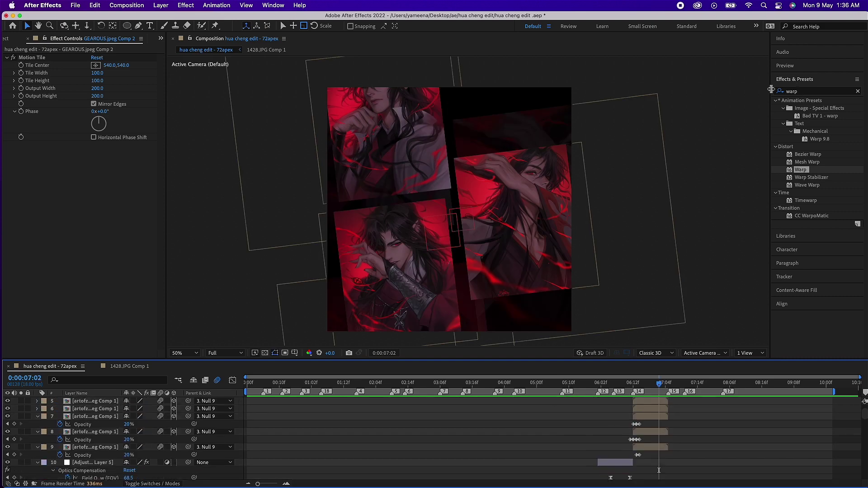
{"action": "type", "text": "exposure"}
{"action": "left_click", "coordinate": [654, 404]}
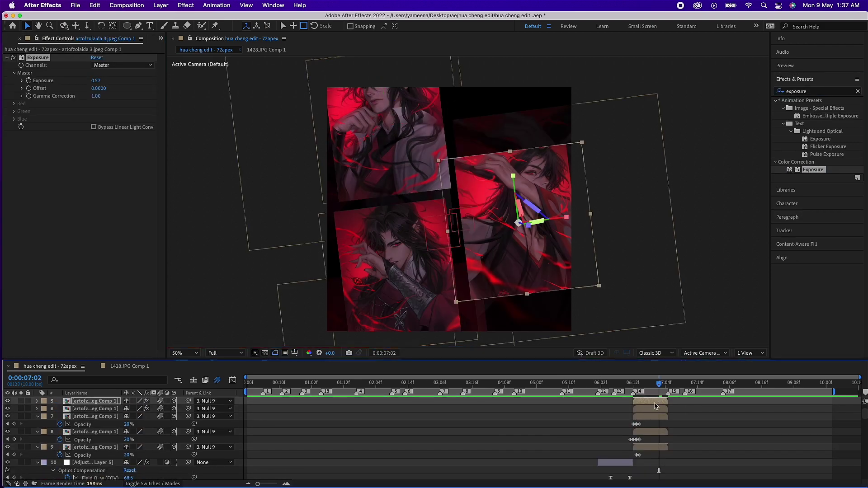
{"action": "scroll", "coordinate": [656, 434], "scroll_direction": "down", "scroll_amount": 3}
{"action": "left_click_drag", "start_coordinate": [339, 384], "coordinate": [511, 401]}
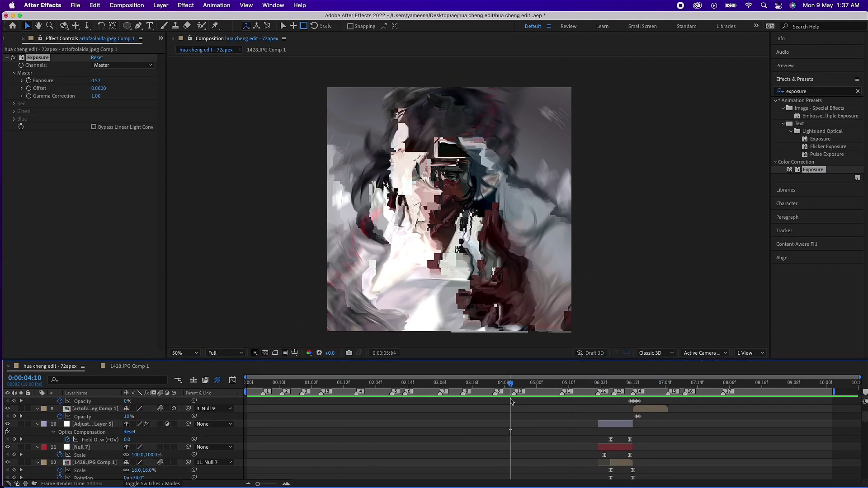
{"action": "left_click_drag", "start_coordinate": [511, 401], "coordinate": [423, 384]}
Open sallanglian.jpeg Comp 2 and add a white 72apex text layer.
{"action": "double_click", "coordinate": [247, 388]}
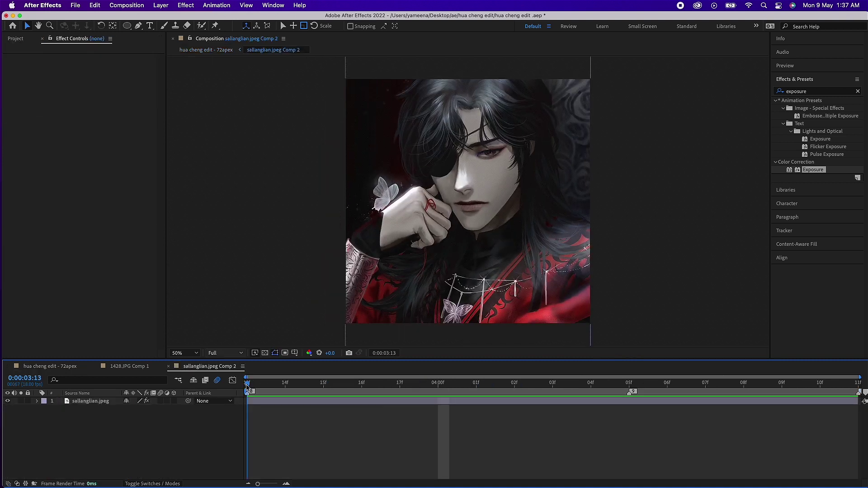
{"action": "key", "text": "ctrl+t"}
{"action": "left_click", "coordinate": [362, 120]}
{"action": "type", "text": "72apex"}
{"action": "left_click", "coordinate": [848, 123]}
{"action": "left_click", "coordinate": [525, 200]}
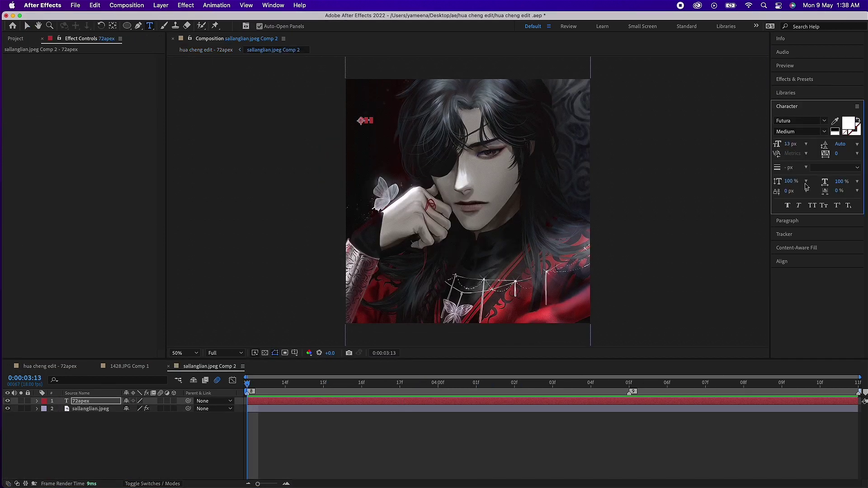
Add an Opacity animator with keyframed Range Selector Start and Randomize Order enabled.
{"action": "left_click", "coordinate": [36, 401]}
{"action": "left_click", "coordinate": [178, 407]}
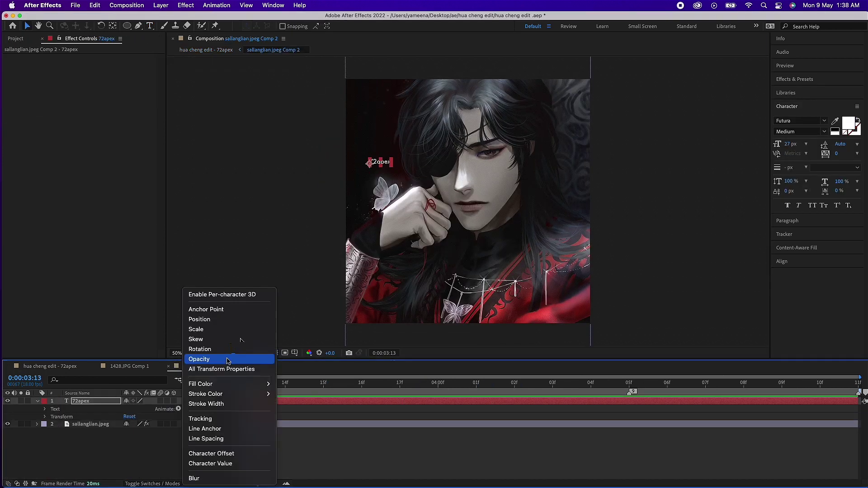
{"action": "left_click", "coordinate": [203, 359]}
{"action": "left_click", "coordinate": [75, 452]}
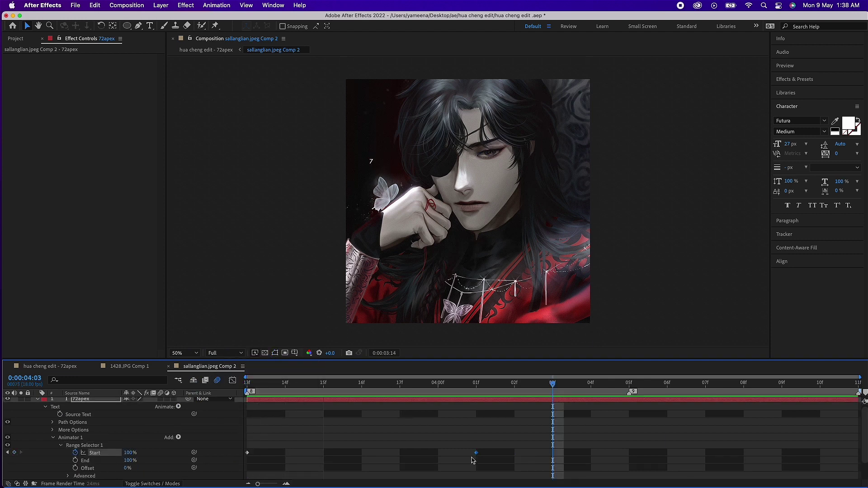
{"action": "left_click", "coordinate": [68, 476]}
{"action": "scroll", "coordinate": [152, 452], "scroll_direction": "down", "scroll_amount": 5}
{"action": "left_click", "coordinate": [127, 461]}
Return to the main edit and preview the watermark shot at 03:01.
{"action": "left_click", "coordinate": [50, 367]}
{"action": "left_click_drag", "start_coordinate": [398, 383], "coordinate": [414, 397]}
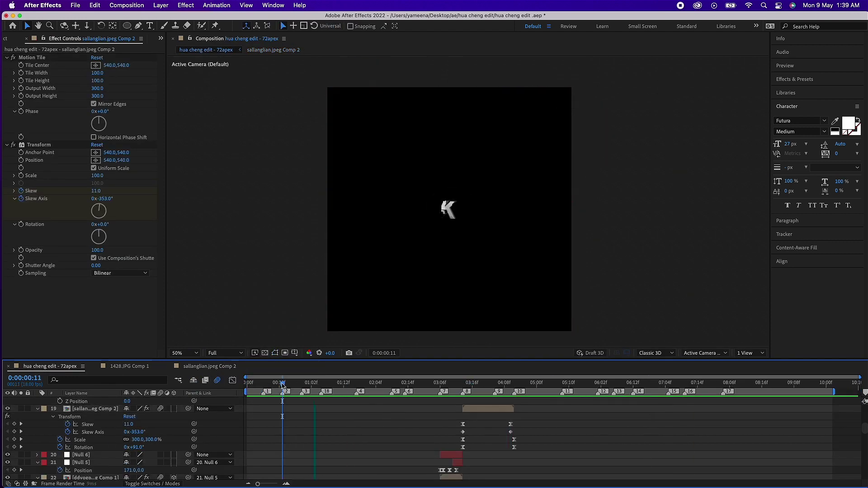
{"action": "key", "text": "space"}
{"action": "scroll", "coordinate": [452, 393], "scroll_direction": "up", "scroll_amount": 3}
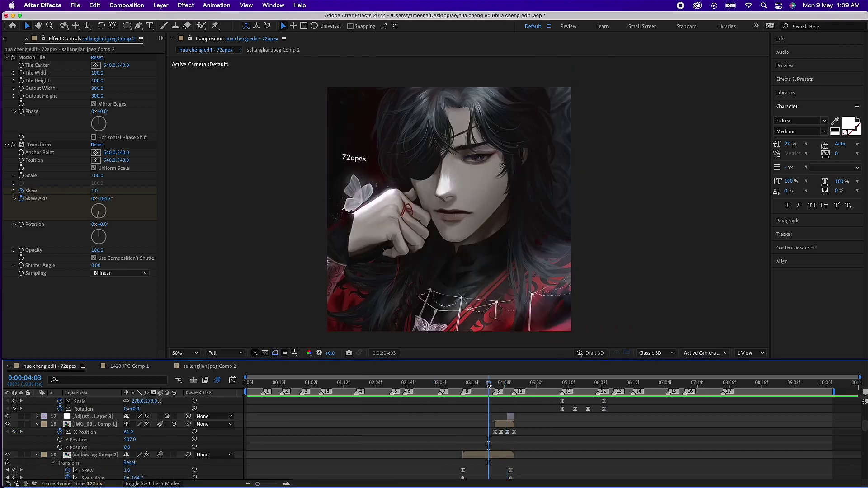
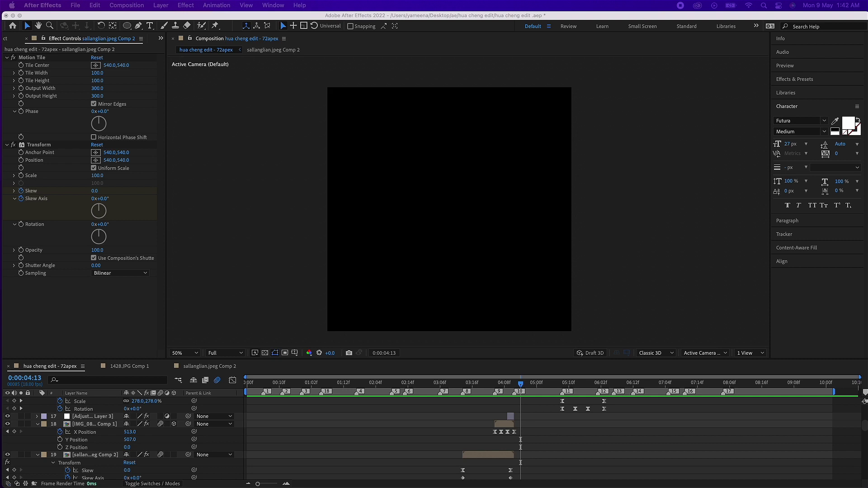
Clear the close-up layer's X Position and Opacity keyframes, then scrub the transition to 4:04.
{"action": "left_click_drag", "start_coordinate": [516, 430], "coordinate": [499, 434]}
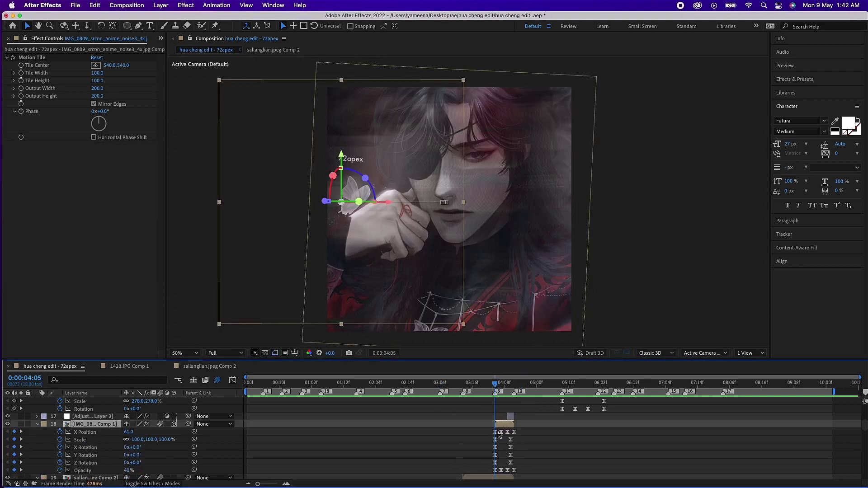
{"action": "key", "text": "Delete"}
{"action": "key", "text": "space"}
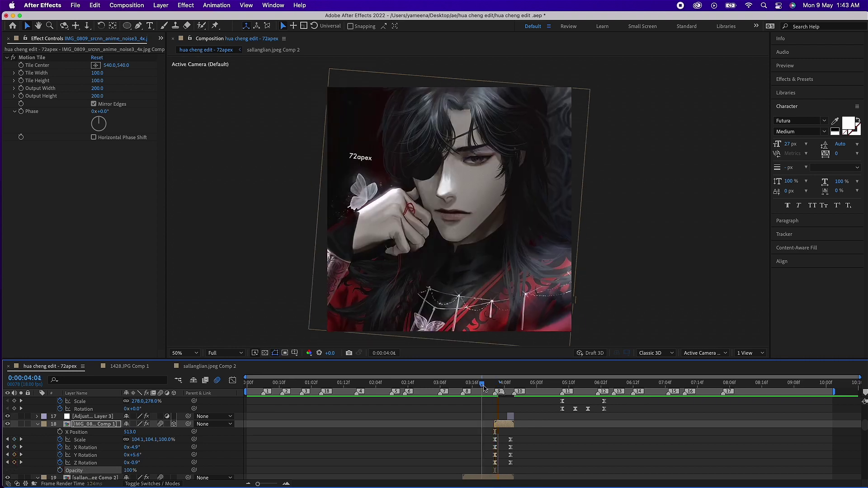
{"action": "left_click", "coordinate": [406, 384]}
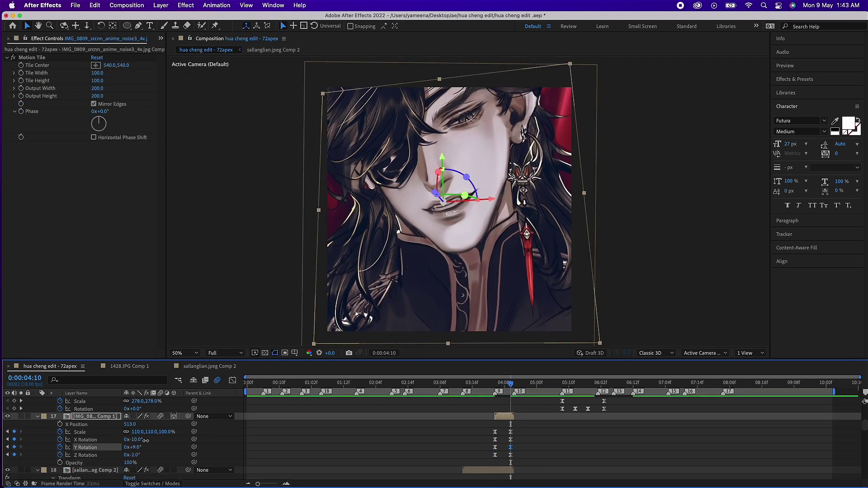
{"action": "left_click_drag", "start_coordinate": [405, 387], "coordinate": [491, 385]}
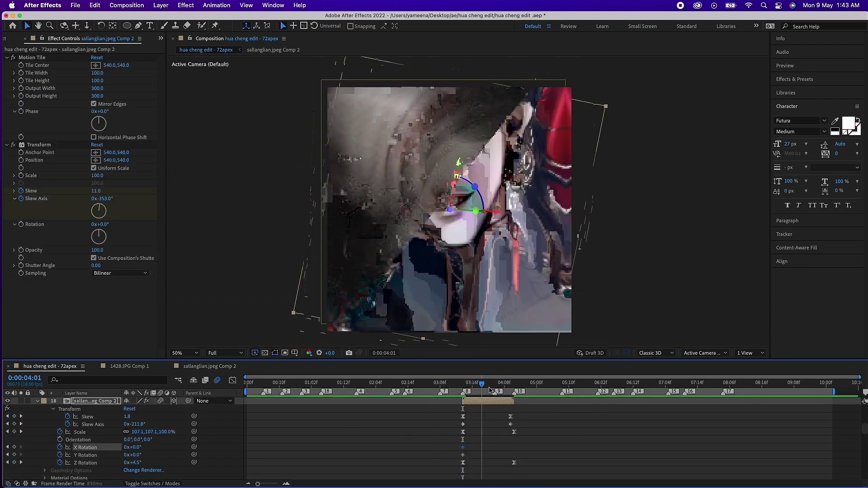
Check the close-up layer's Scale and select the eyepatch artwork's Y Rotation keyframes.
{"action": "key", "text": "space"}
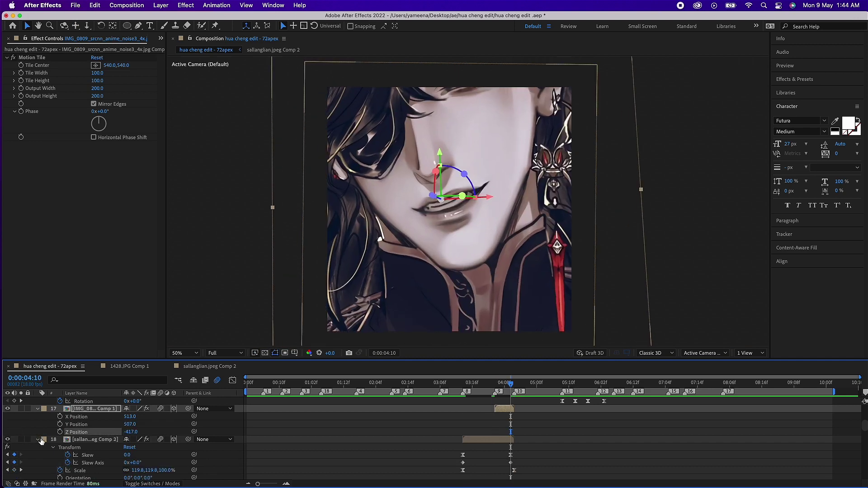
{"action": "key", "text": "s"}
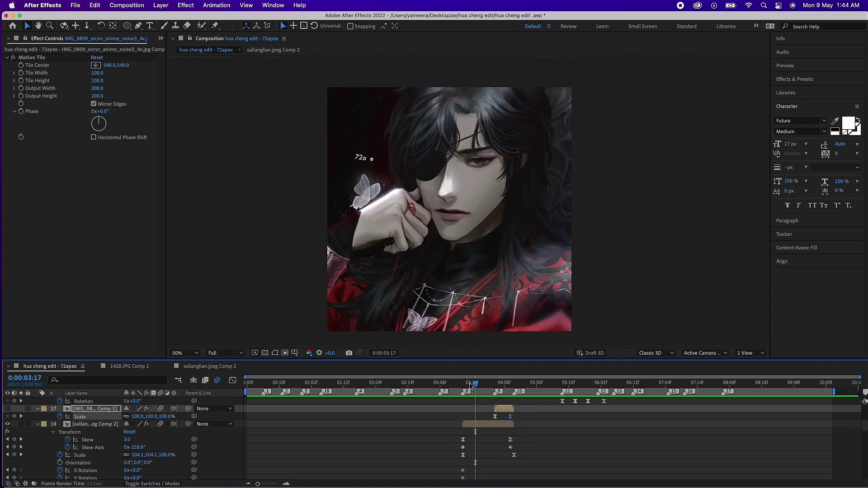
{"action": "scroll", "coordinate": [463, 429], "scroll_direction": "down", "scroll_amount": 2}
{"action": "left_click", "coordinate": [463, 447]}
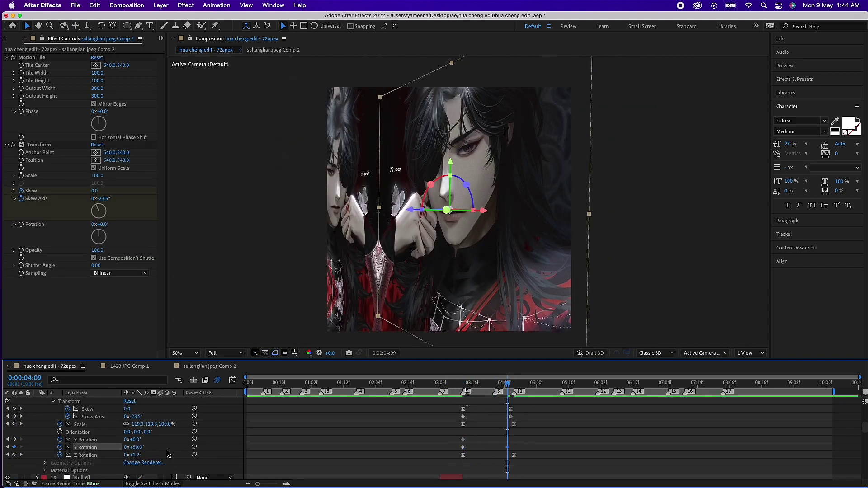
Show the eyepatch artwork's Y Rotation curve in the Graph Editor and check frames 4:01–4:05.
{"action": "key", "text": "shift+F3"}
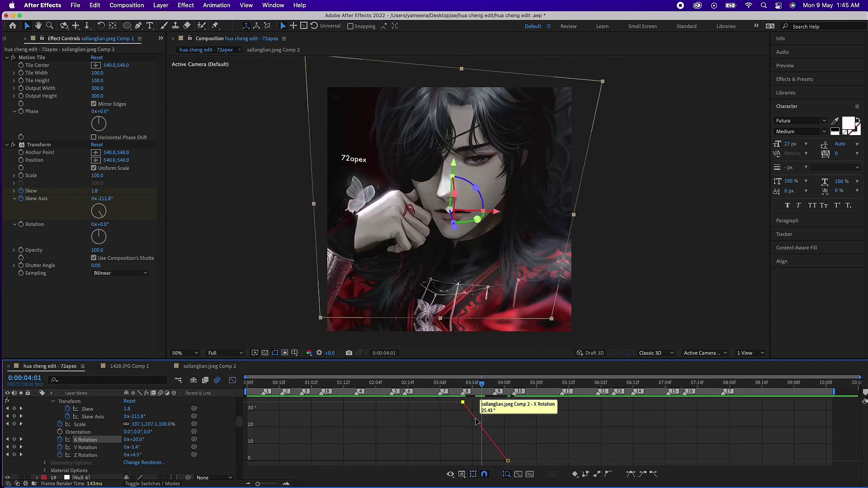
{"action": "left_click", "coordinate": [86, 447]}
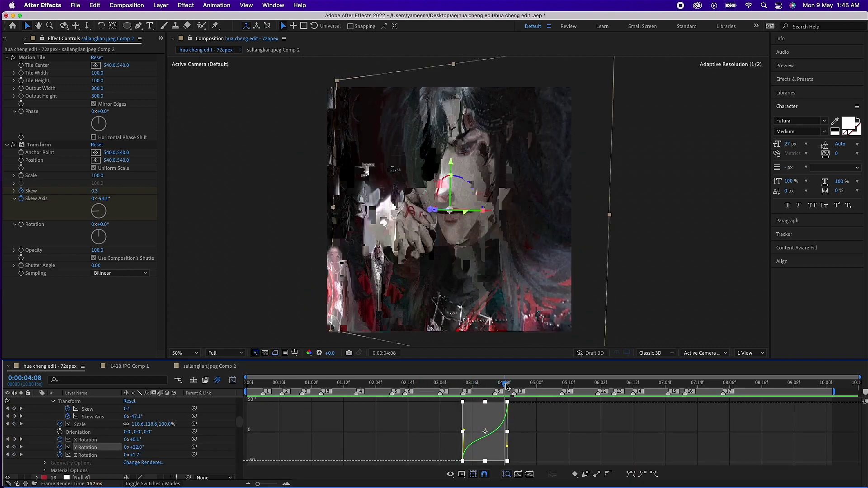
{"action": "key", "text": "shift+F3"}
{"action": "left_click_drag", "start_coordinate": [454, 388], "coordinate": [496, 473]}
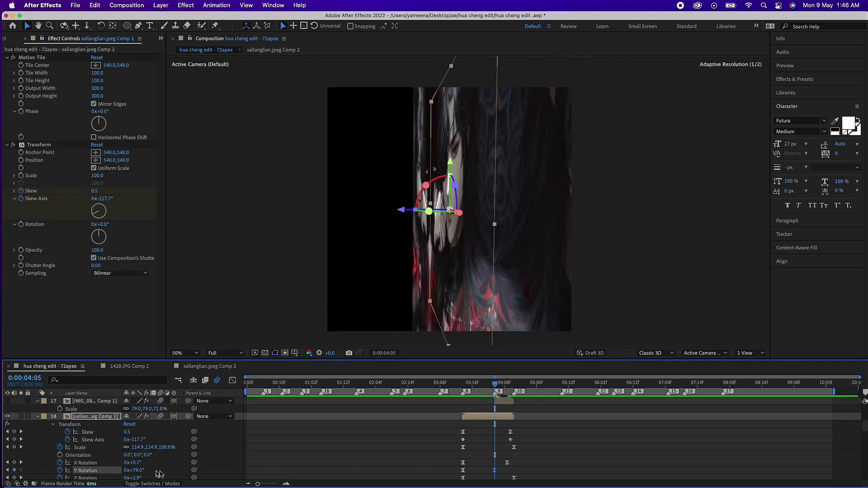
{"action": "key", "text": "shift+F3"}
{"action": "key", "text": "Page_Up"}
{"action": "key", "text": "Page_Up"}
{"action": "key", "text": "Page_Up"}
{"action": "key", "text": "shift+F3"}
{"action": "left_click", "coordinate": [441, 384]}
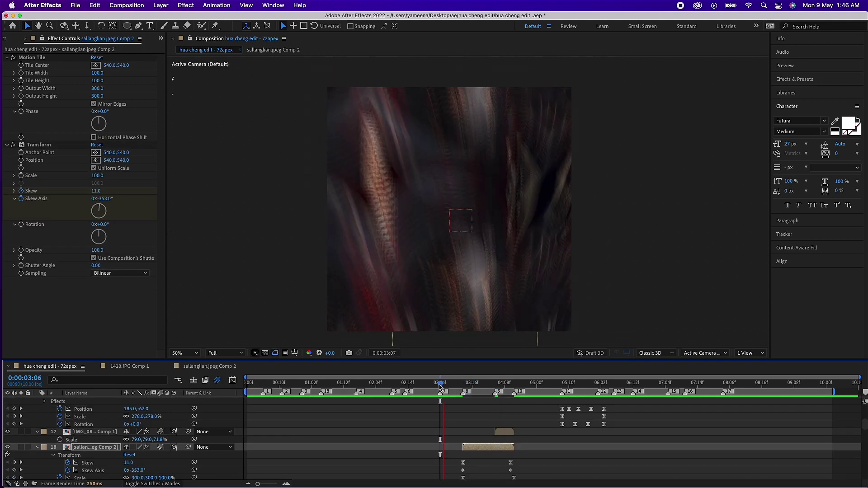
{"action": "left_click", "coordinate": [233, 380]}
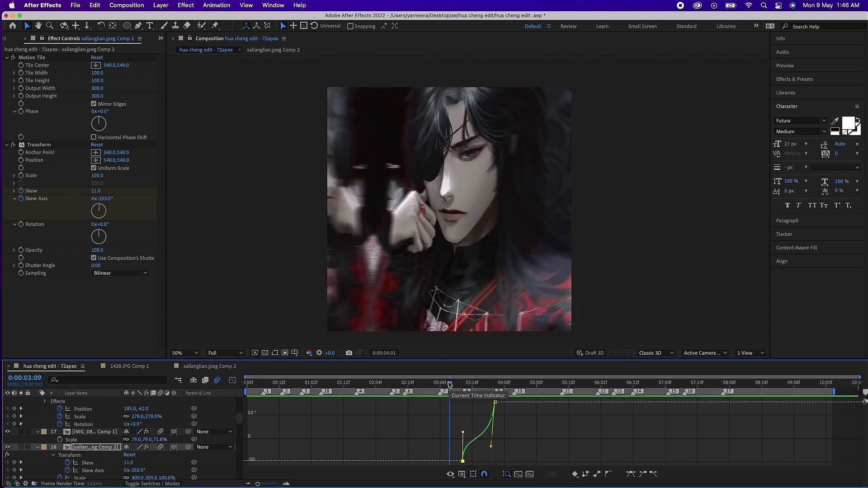
{"action": "left_click", "coordinate": [232, 382]}
Reshape the Y Rotation Bezier easing and scrub 3:09 to 4:05 to preview the sharper swing.
{"action": "left_click_drag", "start_coordinate": [455, 387], "coordinate": [486, 387]}
{"action": "key", "text": "shift+F3"}
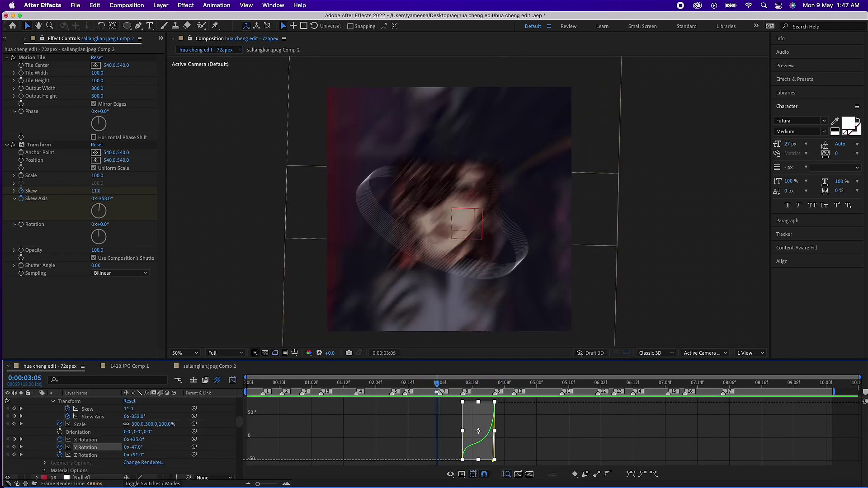
{"action": "left_click", "coordinate": [233, 381]}
{"action": "key", "text": "Page_Down"}
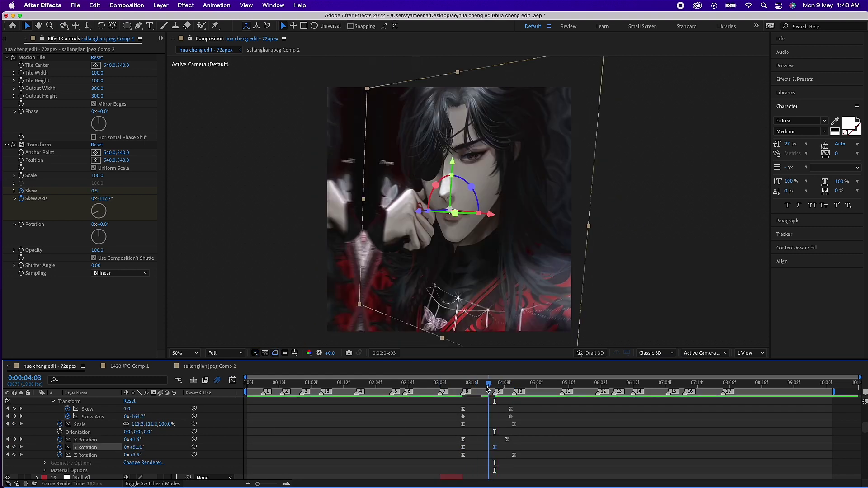
{"action": "left_click_drag", "start_coordinate": [443, 385], "coordinate": [489, 385]}
{"action": "key", "text": "shift+F3"}
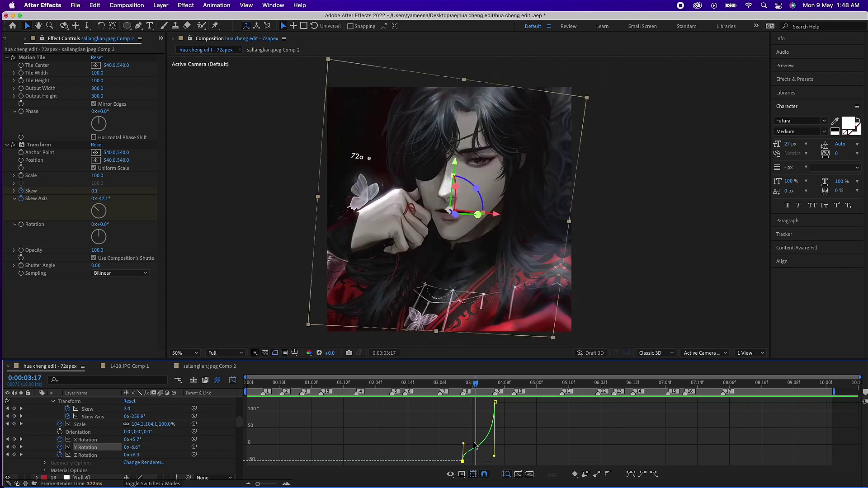
{"action": "left_click", "coordinate": [450, 383]}
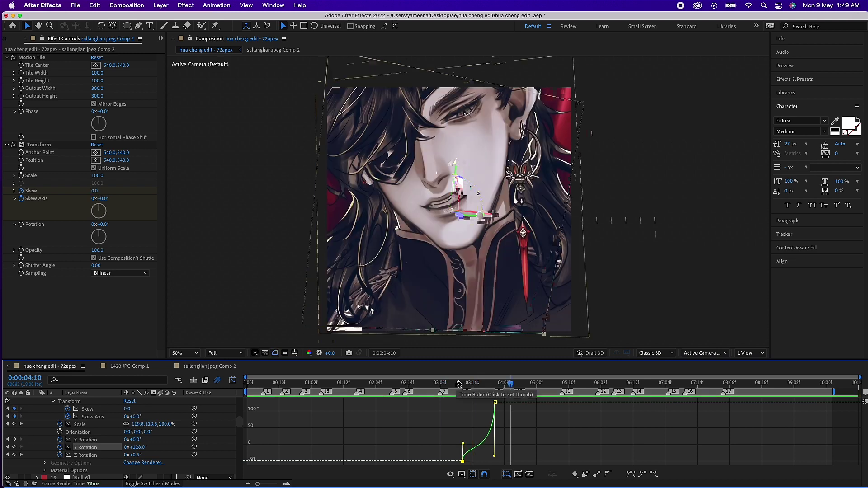
{"action": "left_click", "coordinate": [492, 384]}
{"action": "key", "text": "shift+F3"}
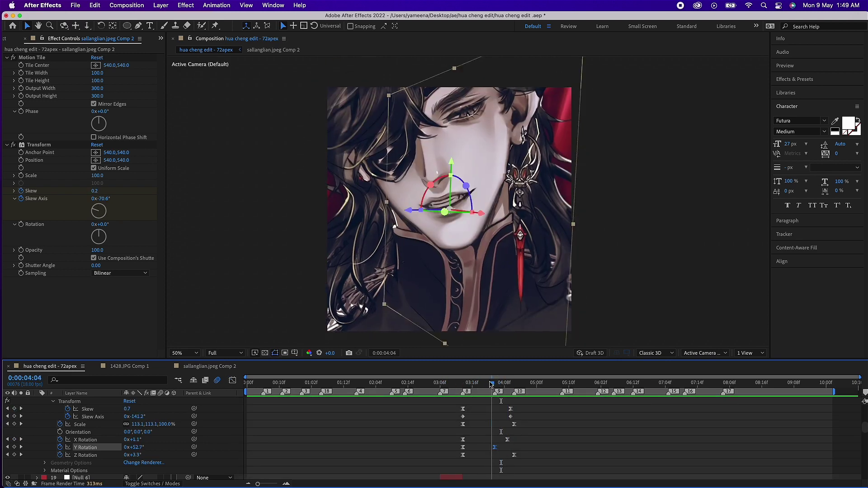
{"action": "left_click", "coordinate": [494, 384]}
{"action": "key", "text": "ctrl+Up"}
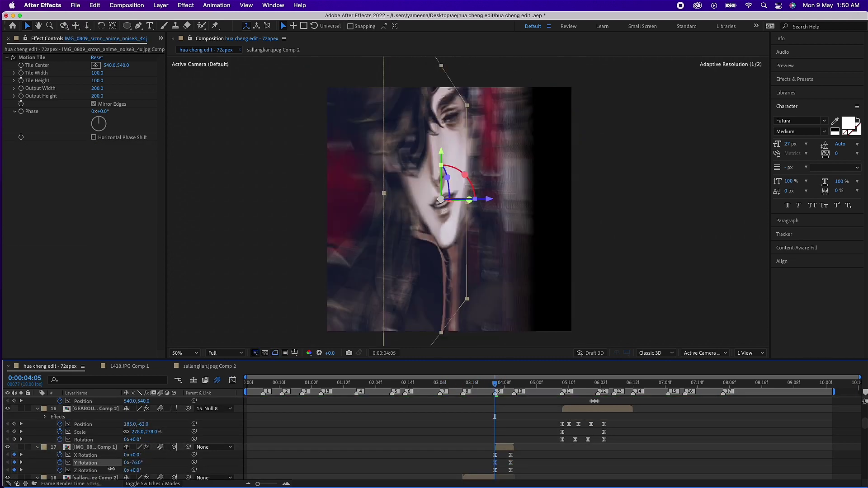
Ease the close-up layer's Y Rotation curve and fit the full composition in the timeline.
{"action": "key", "text": "shift+F3"}
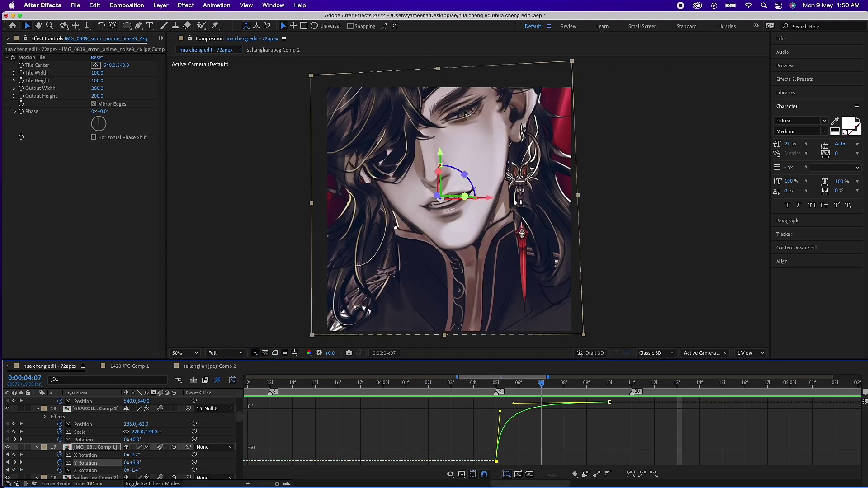
{"action": "key", "text": "shift+F3"}
{"action": "key", "text": "semicolon"}
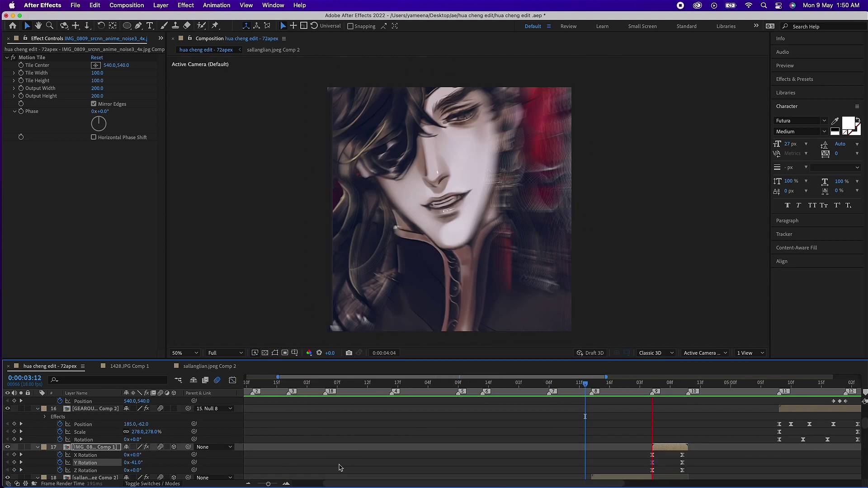
{"action": "left_click", "coordinate": [308, 384]}
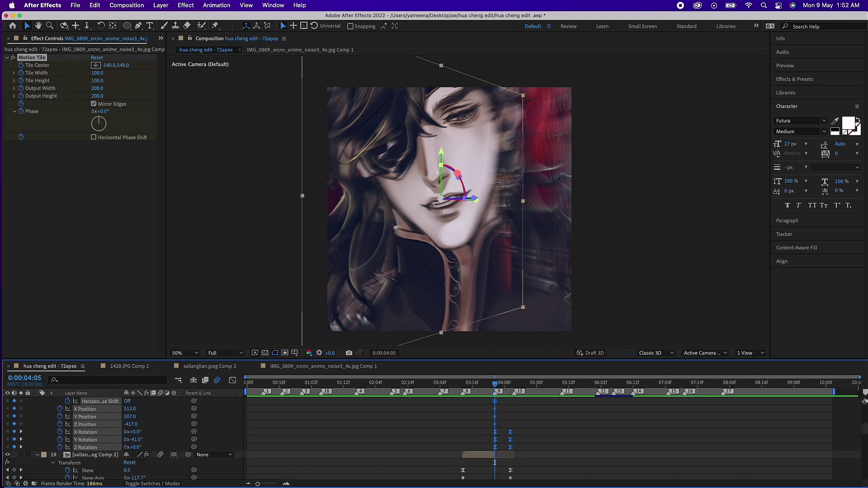
{"action": "scroll", "coordinate": [95, 434], "scroll_direction": "up", "scroll_amount": 2}
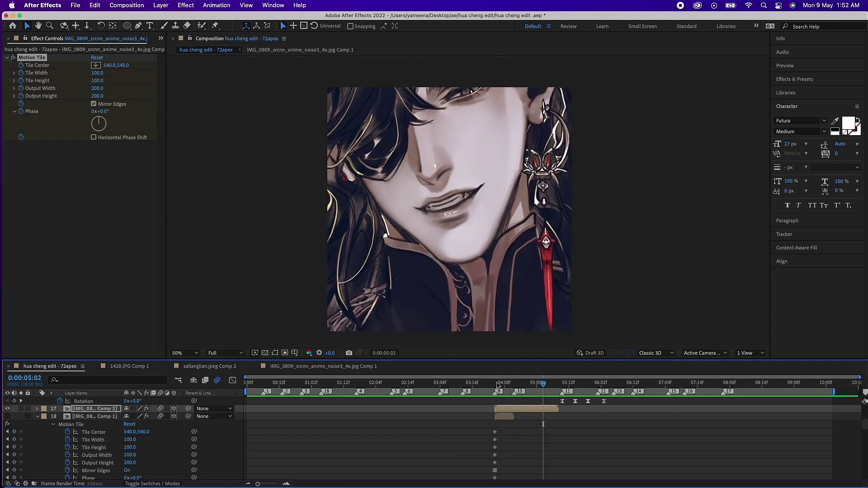
Add a new null layer, Null 11, above the close-up artwork.
{"action": "left_click", "coordinate": [497, 385]}
{"action": "key", "text": "u"}
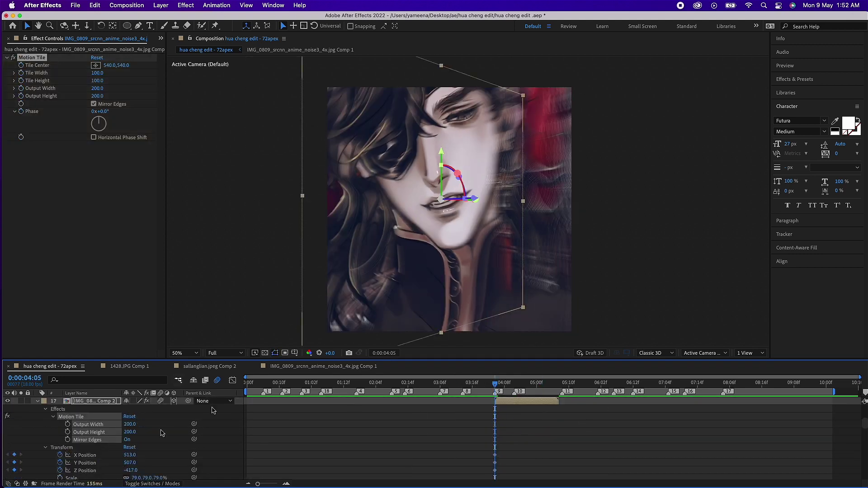
{"action": "left_click", "coordinate": [510, 405]}
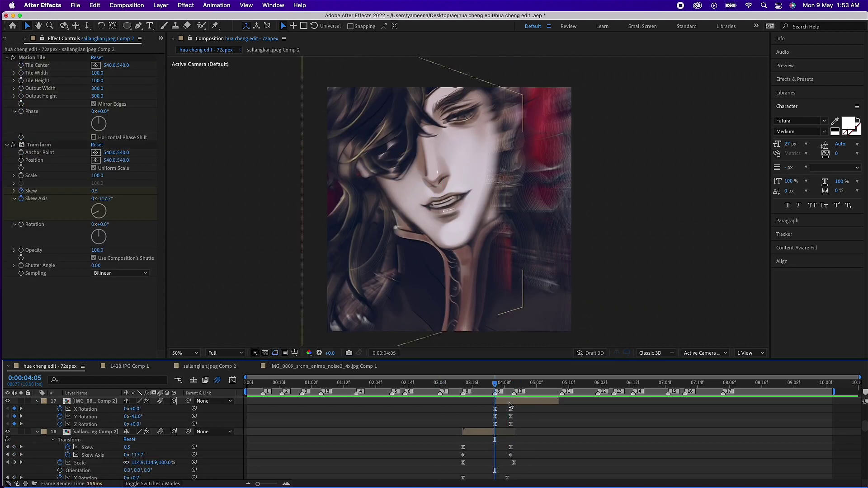
{"action": "key", "text": "super+alt+shift+y"}
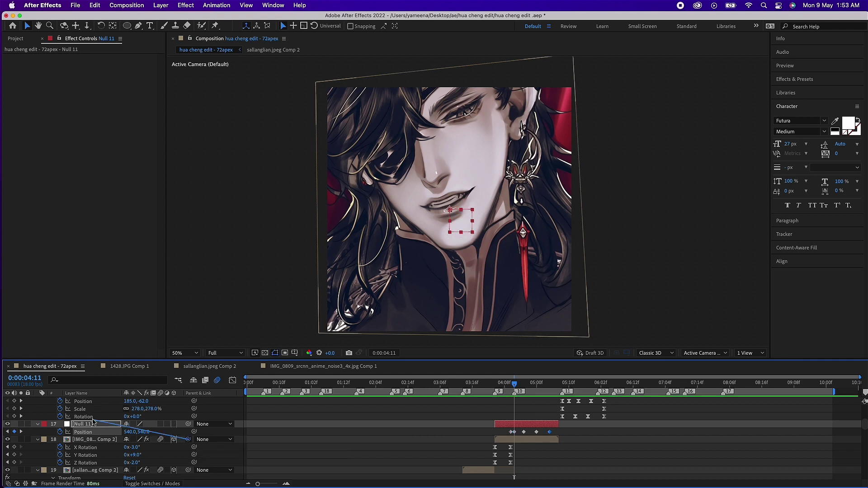
Parent the close-up artwork to Null 11 and key a shake offset to 542.4, 534.3 at 4:12.
{"action": "left_click_drag", "start_coordinate": [145, 432], "coordinate": [37, 422]}
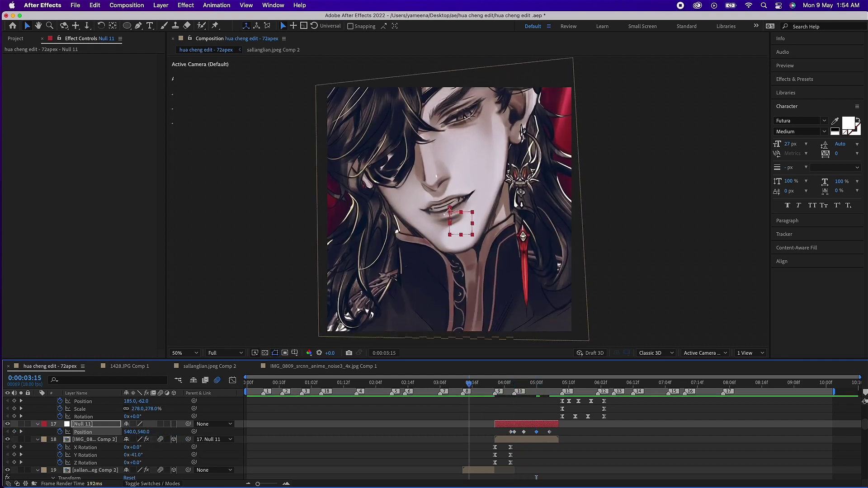
{"action": "scroll", "coordinate": [536, 452], "scroll_direction": "up", "scroll_amount": 3}
{"action": "scroll", "coordinate": [450, 211], "scroll_direction": "up", "scroll_amount": 6}
{"action": "left_click_drag", "start_coordinate": [514, 383], "coordinate": [610, 432]}
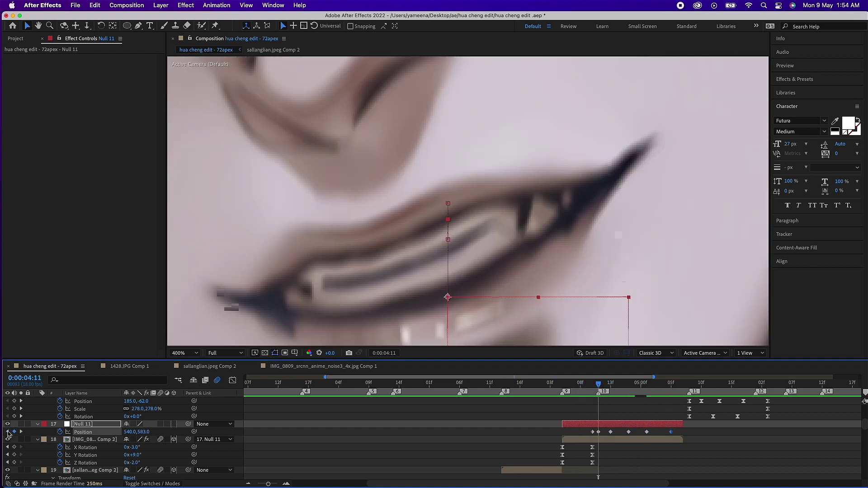
{"action": "scroll", "coordinate": [455, 204], "scroll_direction": "down", "scroll_amount": 2}
{"action": "key", "text": "Page_Down"}
{"action": "key", "text": "Page_Down"}
{"action": "key", "text": "Page_Down"}
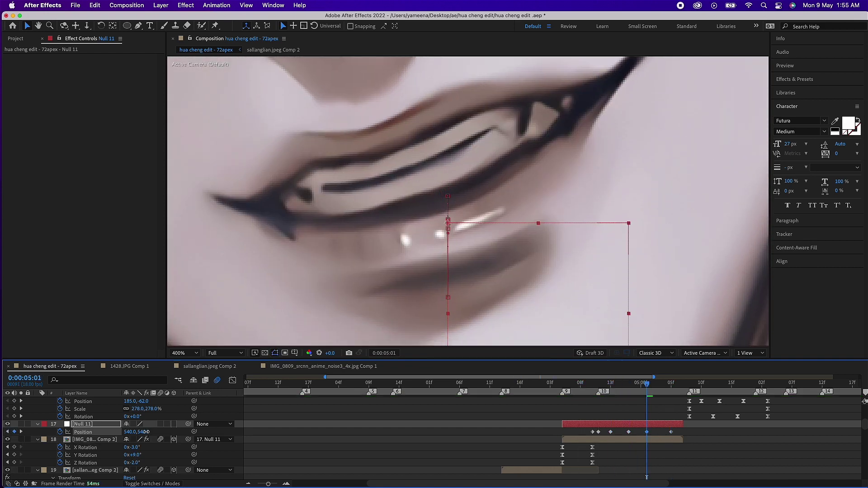
{"action": "scroll", "coordinate": [454, 205], "scroll_direction": "down", "scroll_amount": 4}
{"action": "left_click", "coordinate": [598, 432]}
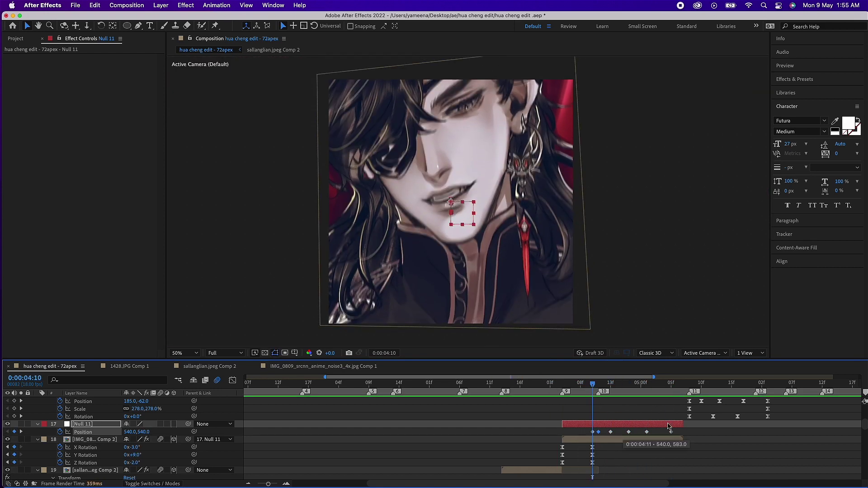
{"action": "left_click_drag", "start_coordinate": [130, 433], "coordinate": [135, 433]}
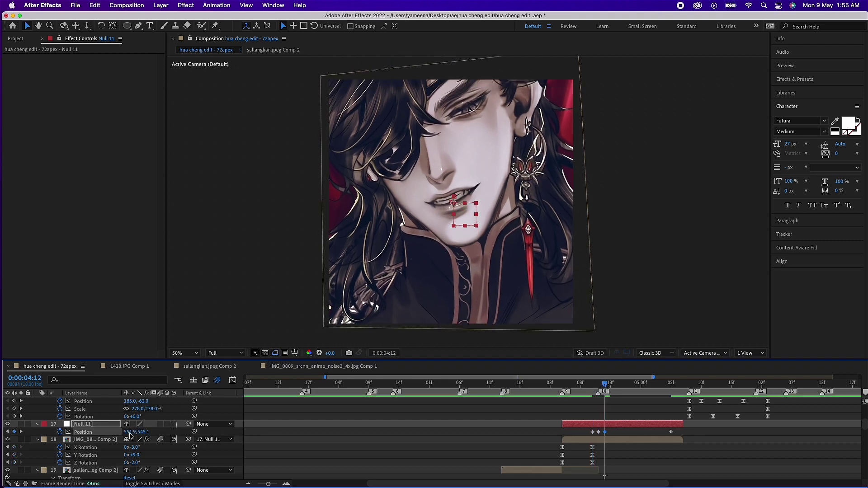
{"action": "left_click", "coordinate": [614, 386]}
{"action": "left_click_drag", "start_coordinate": [614, 386], "coordinate": [622, 385]}
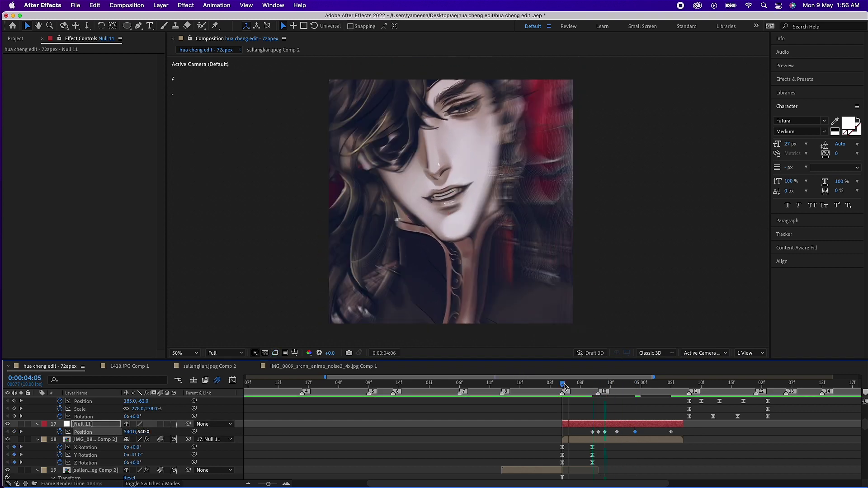
{"action": "key", "text": "space"}
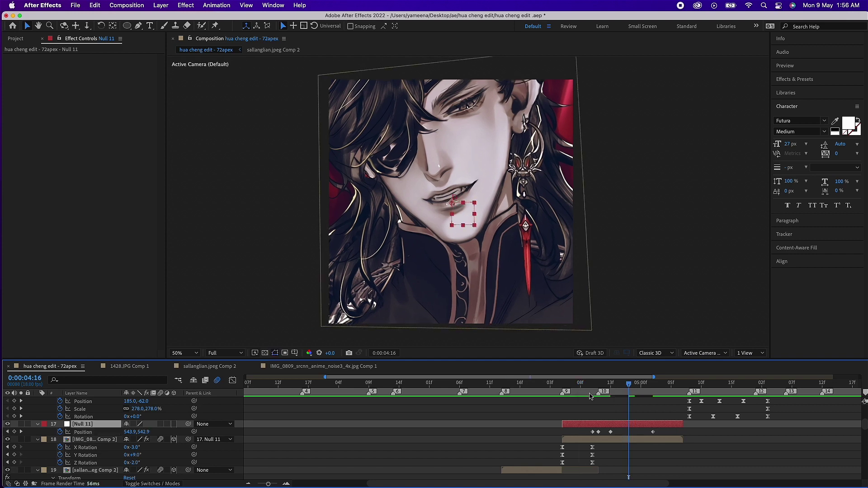
Add further nudged Null 11 Position keyframes through 4:15 and preview the drift.
{"action": "left_click", "coordinate": [272, 384]}
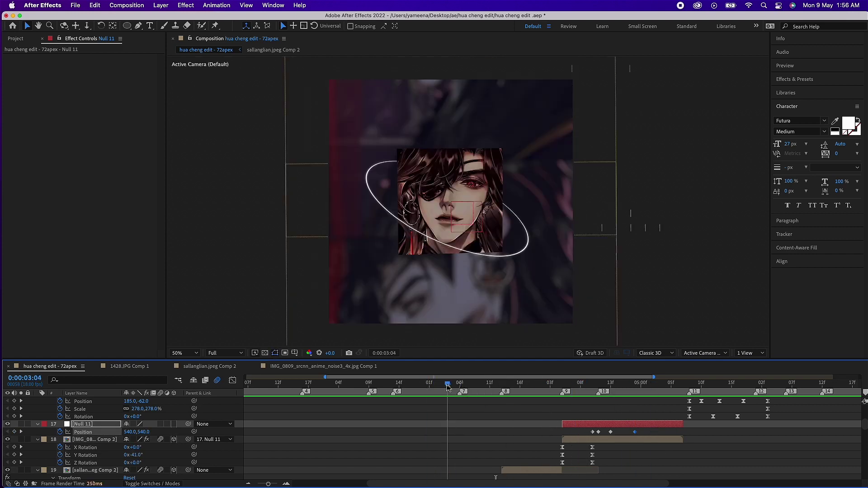
{"action": "key", "text": "k"}
{"action": "key", "text": "k"}
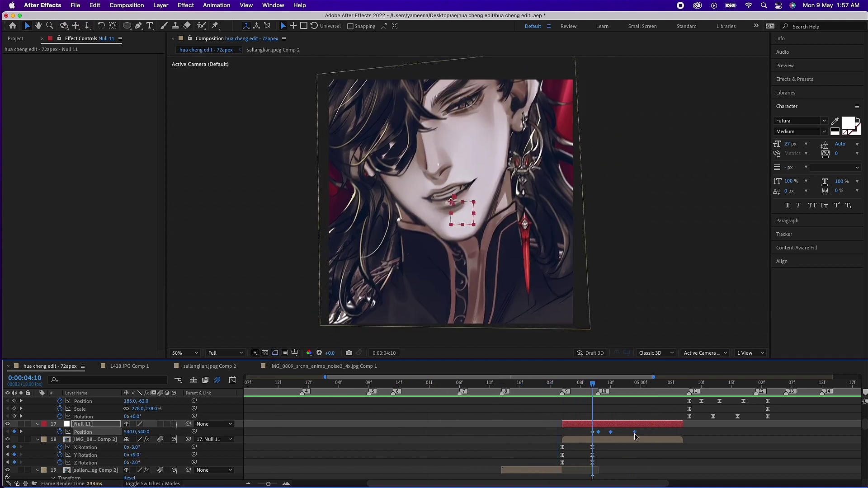
{"action": "left_click_drag", "start_coordinate": [143, 432], "coordinate": [146, 425]}
{"action": "key", "text": "Page_Down"}
{"action": "key", "text": "Page_Down"}
{"action": "key", "text": "space"}
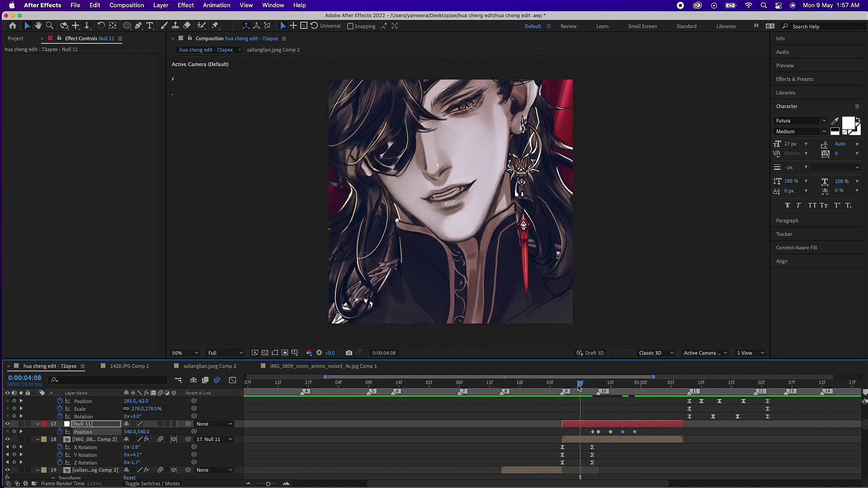
{"action": "scroll", "coordinate": [455, 214], "scroll_direction": "up", "scroll_amount": 4}
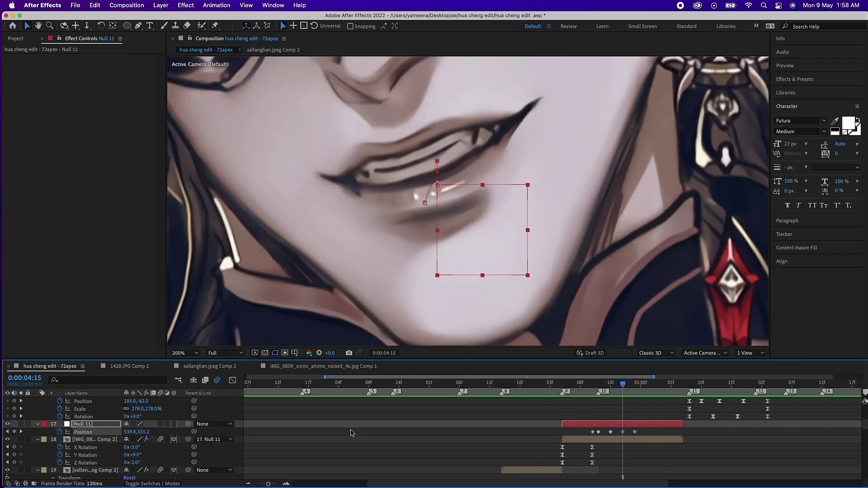
{"action": "left_click", "coordinate": [520, 385]}
{"action": "left_click_drag", "start_coordinate": [520, 385], "coordinate": [623, 384]}
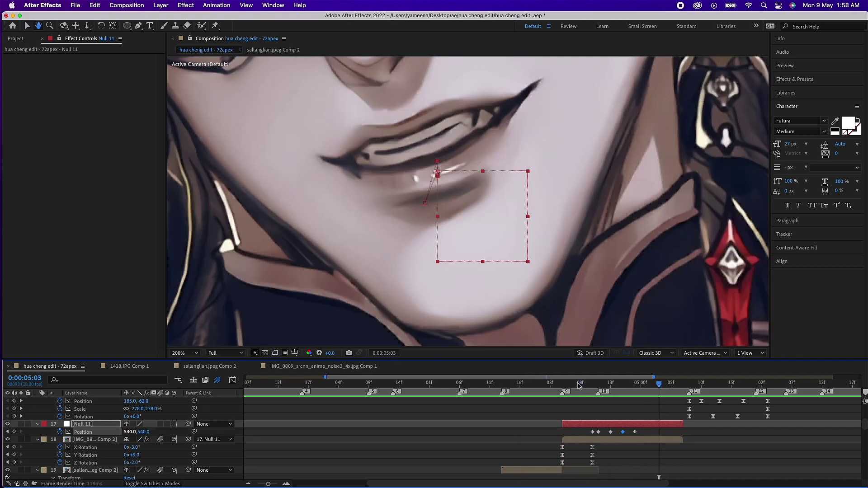
{"action": "key", "text": "Return"}
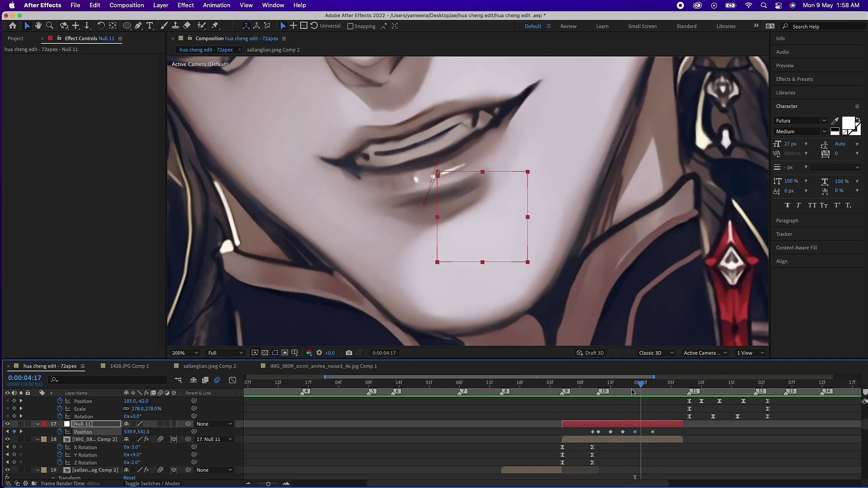
{"action": "left_click", "coordinate": [623, 383]}
{"action": "key", "text": "space"}
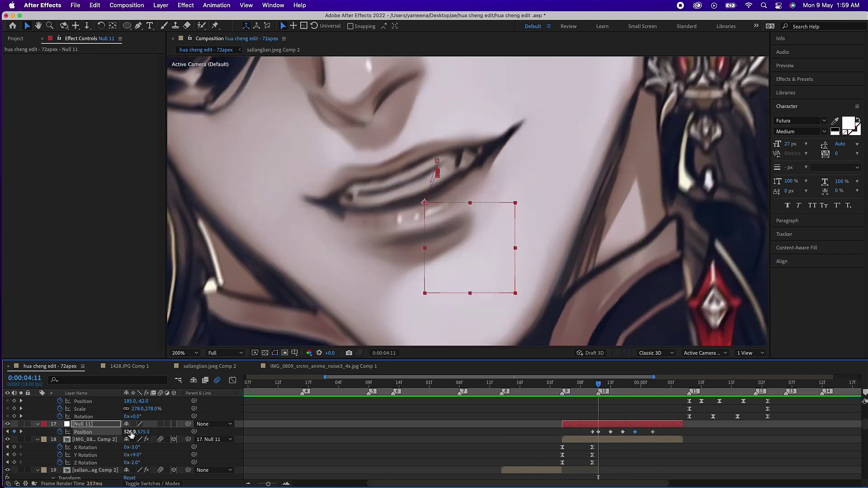
Return to 4:13 and start editing Null 11's Rotation value.
{"action": "scroll", "coordinate": [468, 201], "scroll_direction": "down", "scroll_amount": 3}
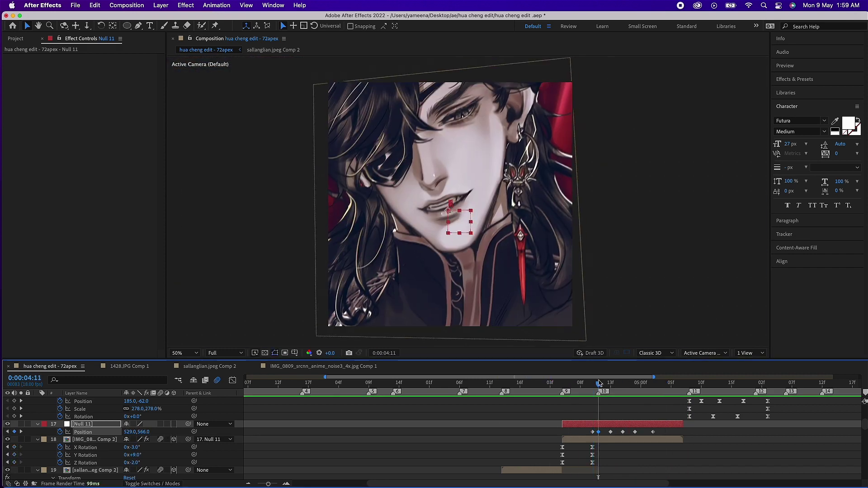
{"action": "left_click_drag", "start_coordinate": [573, 382], "coordinate": [610, 383]}
{"action": "key", "text": "r"}
{"action": "left_click", "coordinate": [135, 431]}
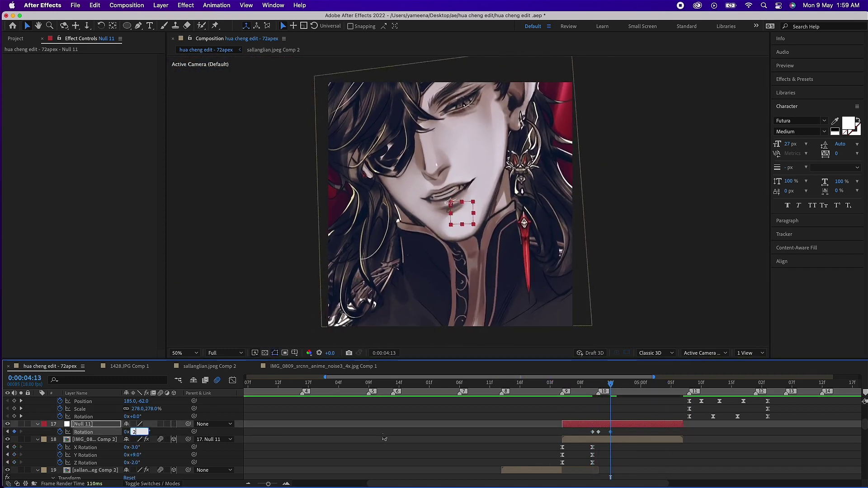
Commit the 2° rotation keyframe on Null 11 and shift the rotation keyframes later.
{"action": "key", "text": "Return"}
{"action": "key", "text": "space"}
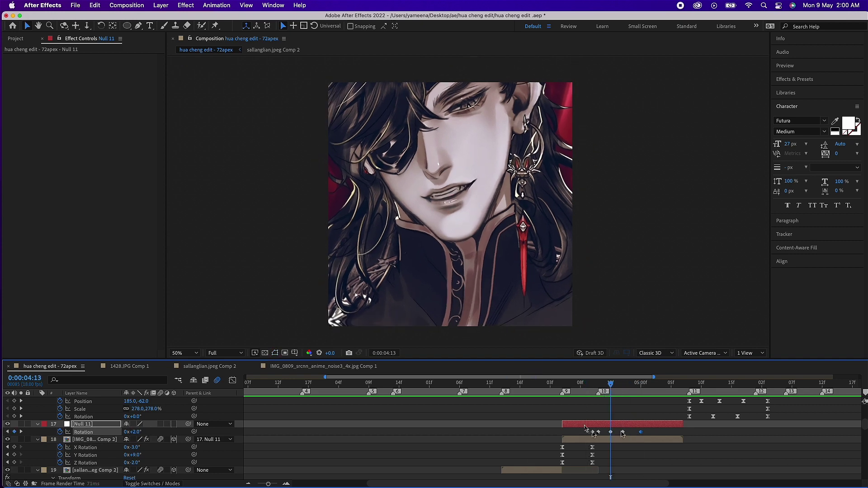
{"action": "left_click_drag", "start_coordinate": [610, 432], "coordinate": [616, 432]}
{"action": "mouse_move", "coordinate": [610, 383]}
{"action": "left_mouse_down"}
{"action": "mouse_move", "coordinate": [574, 383]}
{"action": "mouse_move", "coordinate": [588, 384]}
{"action": "left_mouse_up"}
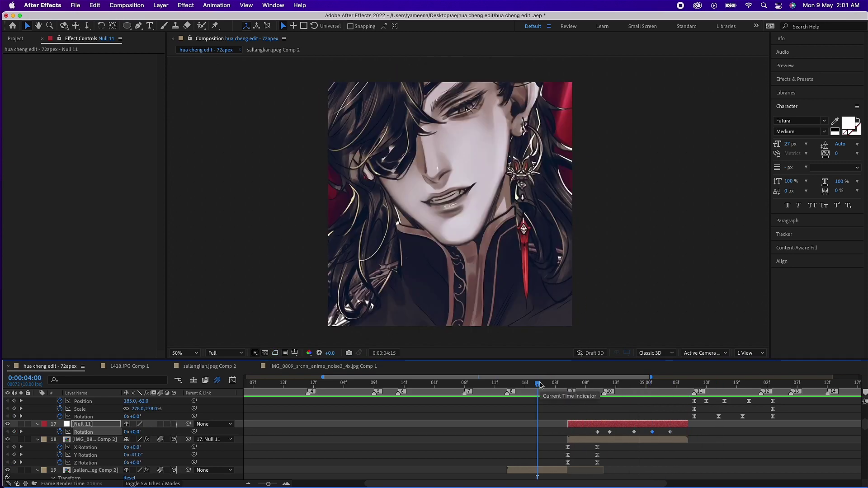
{"action": "left_click_drag", "start_coordinate": [539, 384], "coordinate": [500, 385]}
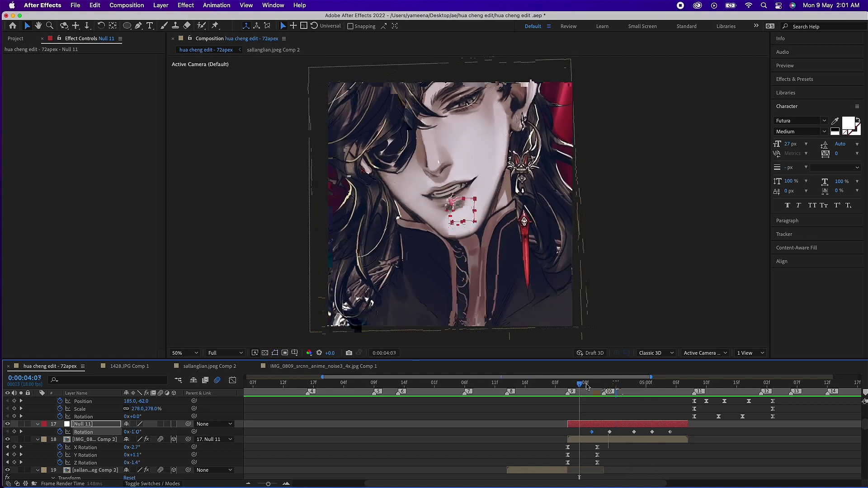
Apply Easy Ease to Null 11's keyframes and add a Scale keyframe to the null.
{"action": "key", "text": "u"}
{"action": "right_click", "coordinate": [604, 432]}
{"action": "left_click", "coordinate": [746, 472]}
{"action": "left_click", "coordinate": [581, 388]}
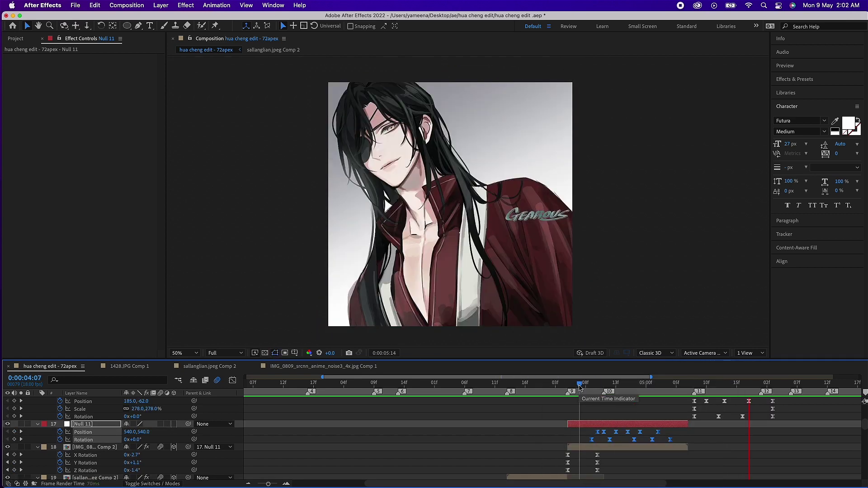
{"action": "key", "text": "alt+shift+s"}
Keyframe the portrait layer 18's Opacity and shape its curve up to 5:01.
{"action": "left_click", "coordinate": [233, 380]}
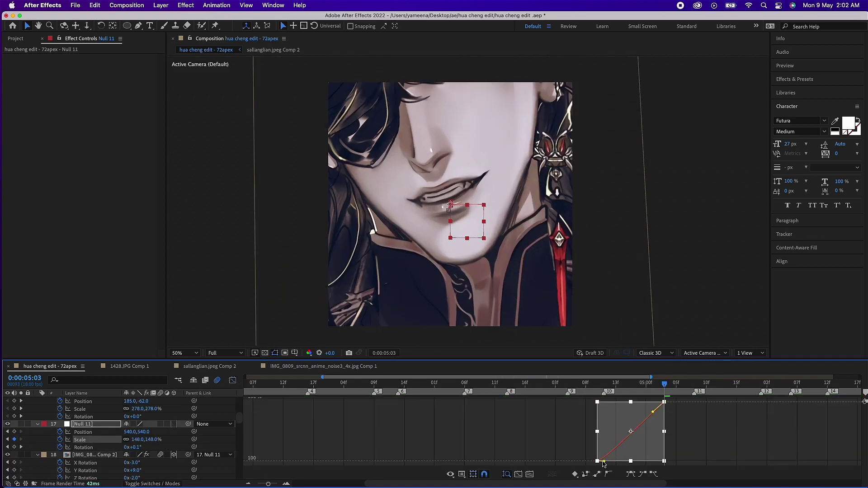
{"action": "key", "text": "shift+F3"}
{"action": "key", "text": "alt+shift+t"}
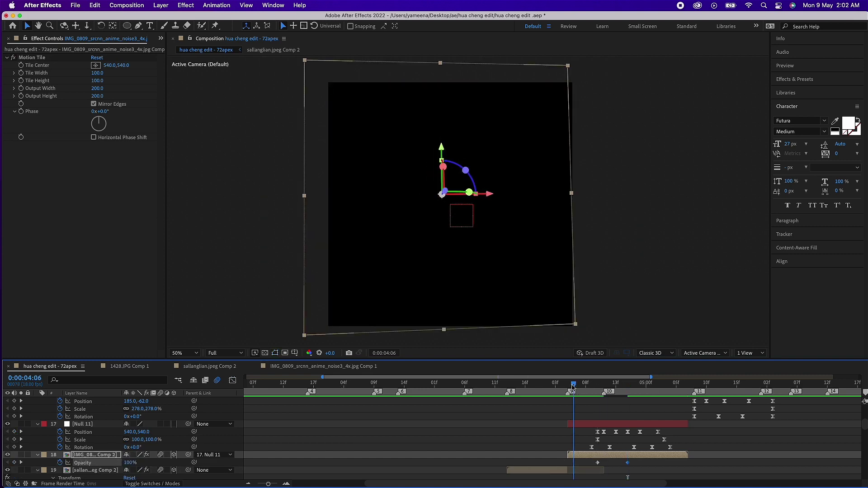
{"action": "left_click_drag", "start_coordinate": [573, 387], "coordinate": [651, 385]}
{"action": "key", "text": "shift+F3"}
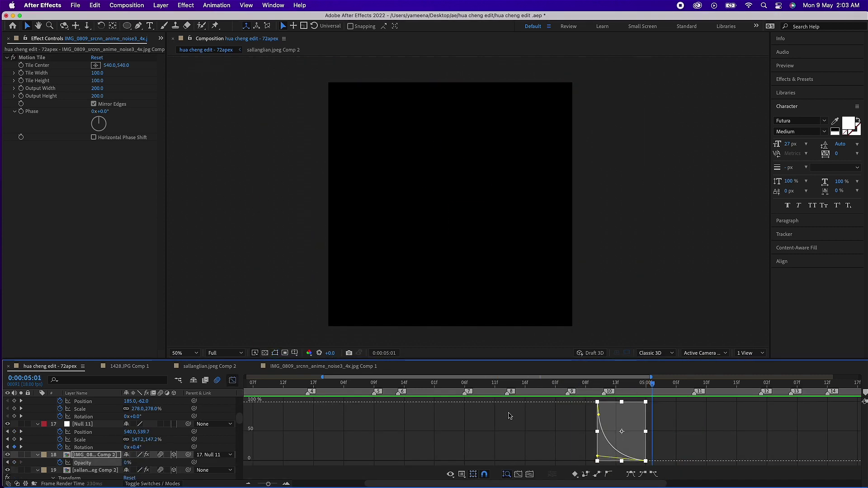
{"action": "key", "text": "shift+F3"}
{"action": "key", "text": "semicolon"}
{"action": "left_click", "coordinate": [259, 384]}
Search the effects list for 'lens' and adjust a Null 11 rotation keyframe near 4:06.
{"action": "left_click", "coordinate": [812, 89]}
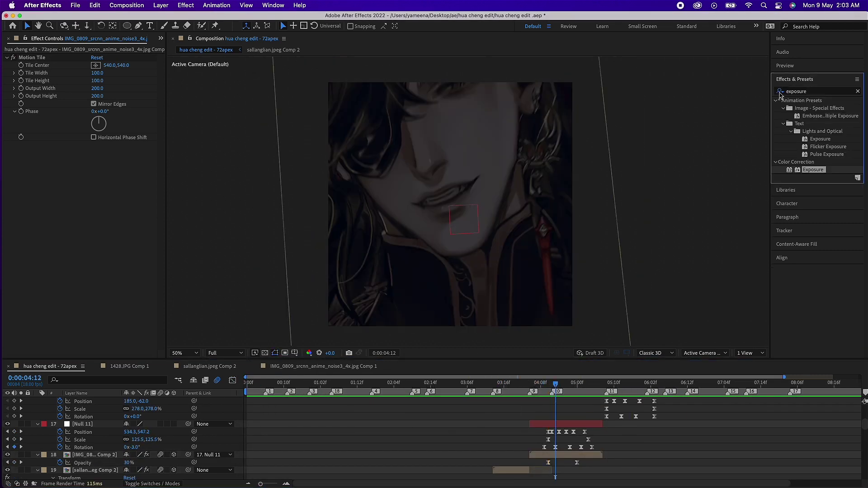
{"action": "type", "text": "lens"}
{"action": "left_click_drag", "start_coordinate": [551, 442], "coordinate": [583, 453]}
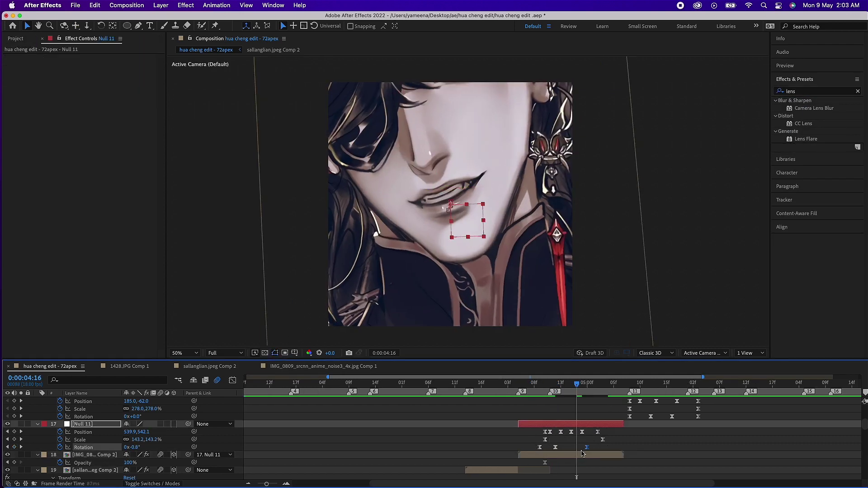
{"action": "left_click_drag", "start_coordinate": [530, 384], "coordinate": [524, 384]}
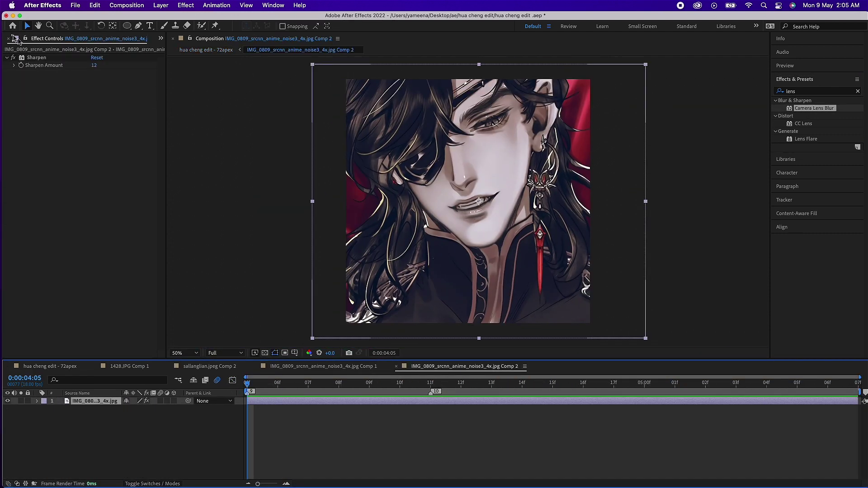
Apply Sharpen to kangnam94.jpeg and pre-compose it as kangnam94.jpeg Comp 1.
{"action": "left_click", "coordinate": [41, 206]}
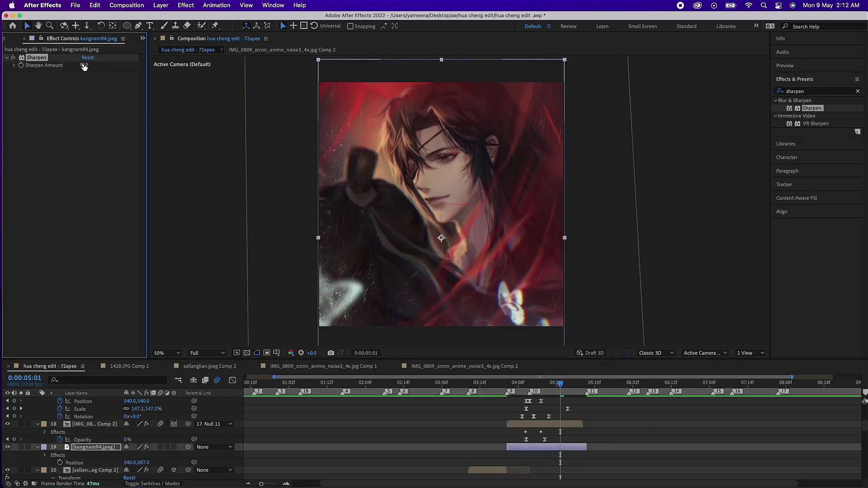
{"action": "left_click", "coordinate": [502, 310]}
{"action": "left_click", "coordinate": [549, 383]}
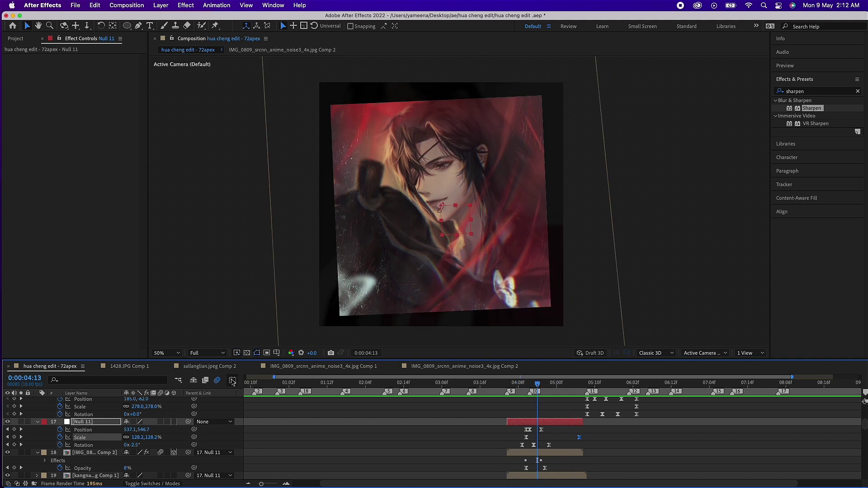
{"action": "left_click", "coordinate": [232, 381]}
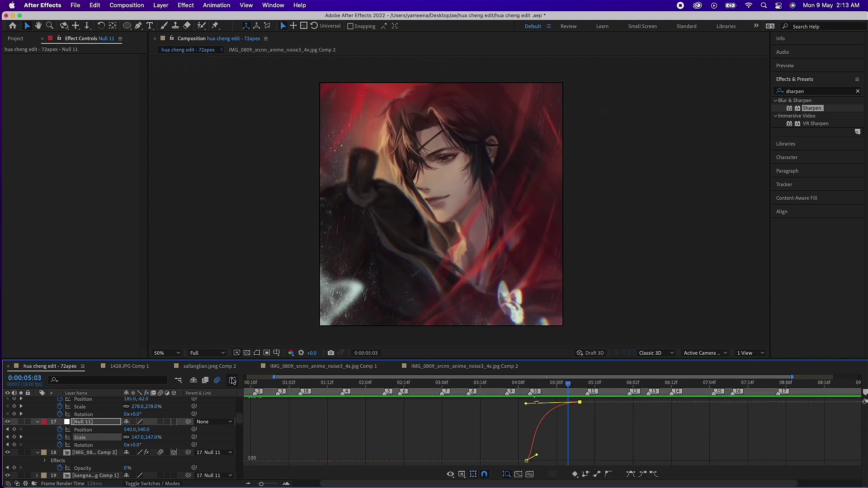
Add Scale keyframes to the kangnam94.jpeg Comp 1 layer around 5:00.
{"action": "left_click", "coordinate": [232, 381]}
{"action": "left_click", "coordinate": [558, 383]}
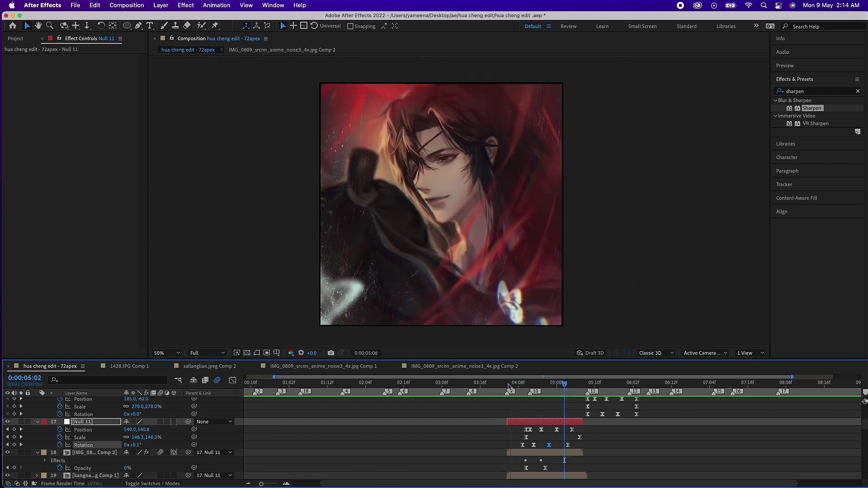
{"action": "left_click", "coordinate": [90, 475]}
{"action": "key", "text": "s"}
{"action": "left_click_drag", "start_coordinate": [509, 387], "coordinate": [580, 383]}
{"action": "key", "text": "shift+F3"}
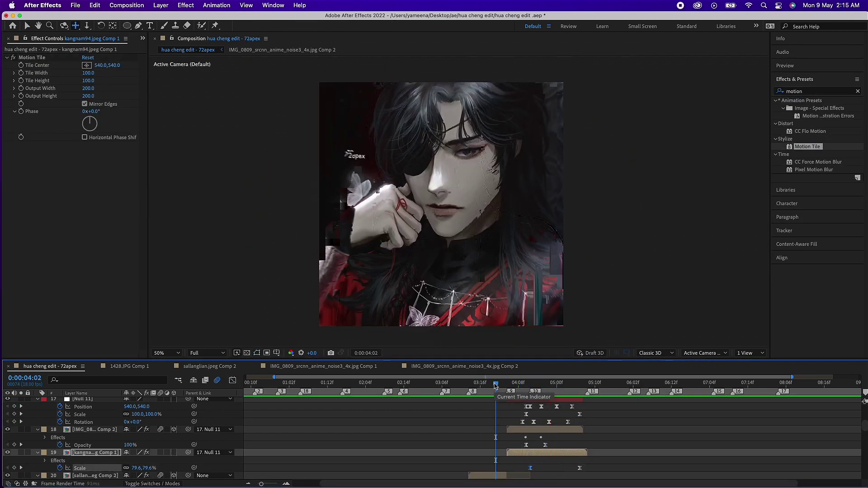
Add Null 12 starting at 5:00 and set its first Position keyframe.
{"action": "left_click_drag", "start_coordinate": [446, 382], "coordinate": [557, 383]}
{"action": "key", "text": "super+d"}
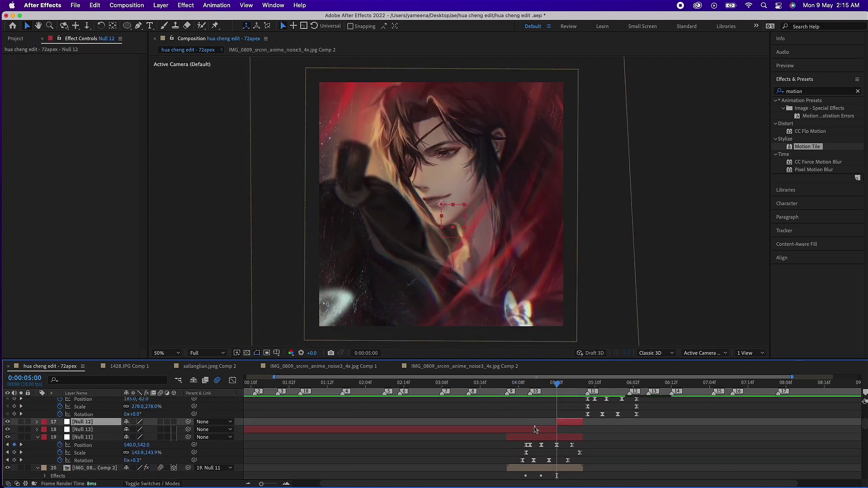
{"action": "left_click_drag", "start_coordinate": [507, 422], "coordinate": [552, 423]}
{"action": "key", "text": "p"}
{"action": "key", "text": "o"}
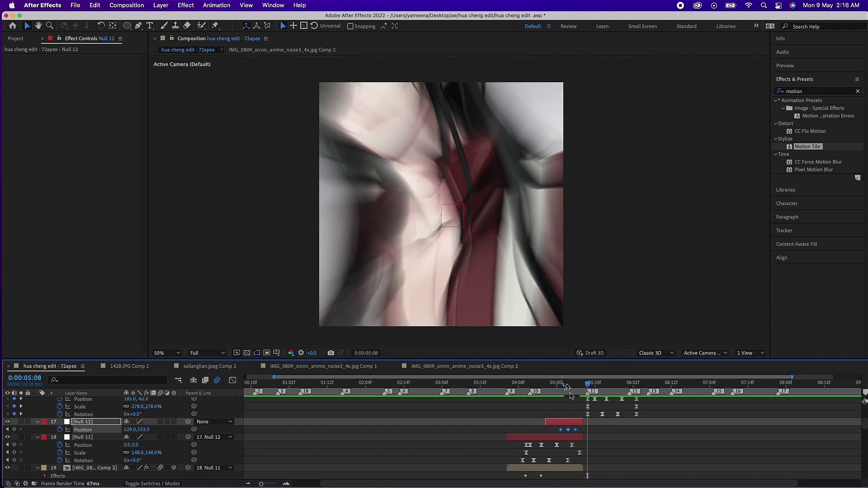
{"action": "left_click_drag", "start_coordinate": [583, 429], "coordinate": [582, 431]}
{"action": "key", "text": "space"}
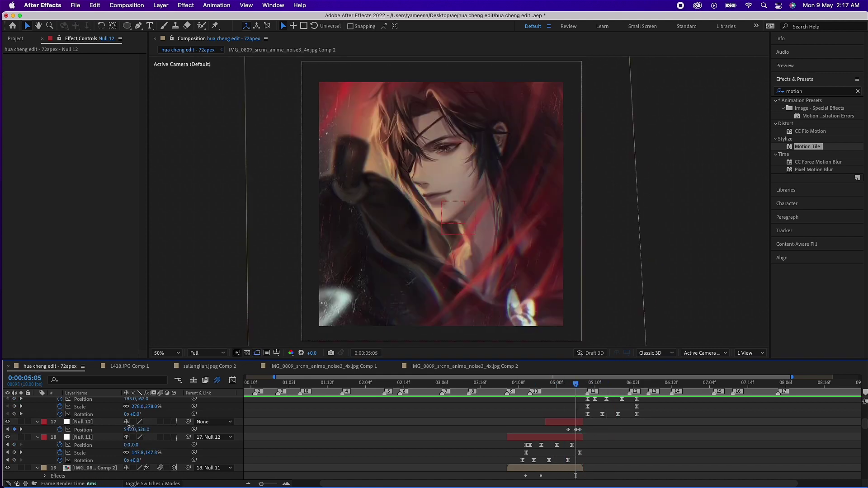
{"action": "left_click_drag", "start_coordinate": [143, 433], "coordinate": [162, 432]}
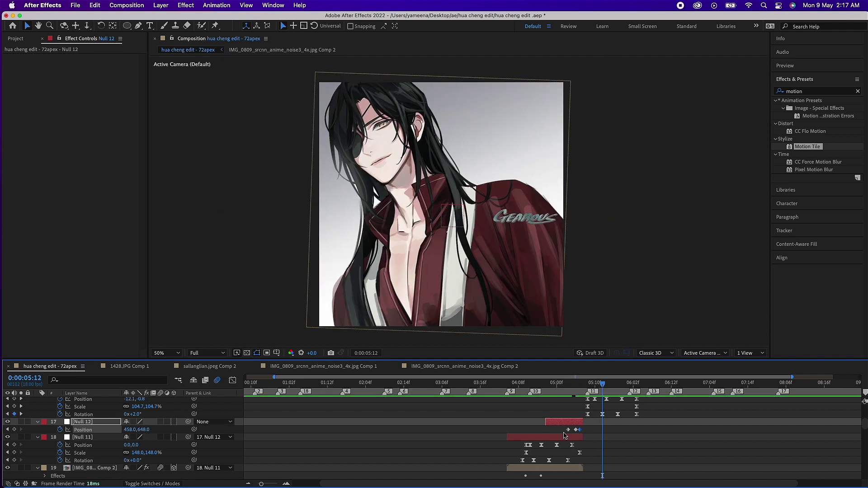
{"action": "left_click", "coordinate": [583, 384]}
Inspect layer 19's Motion Tile and Camera Lens Blur, then reselect Null 12.
{"action": "left_click", "coordinate": [542, 468]}
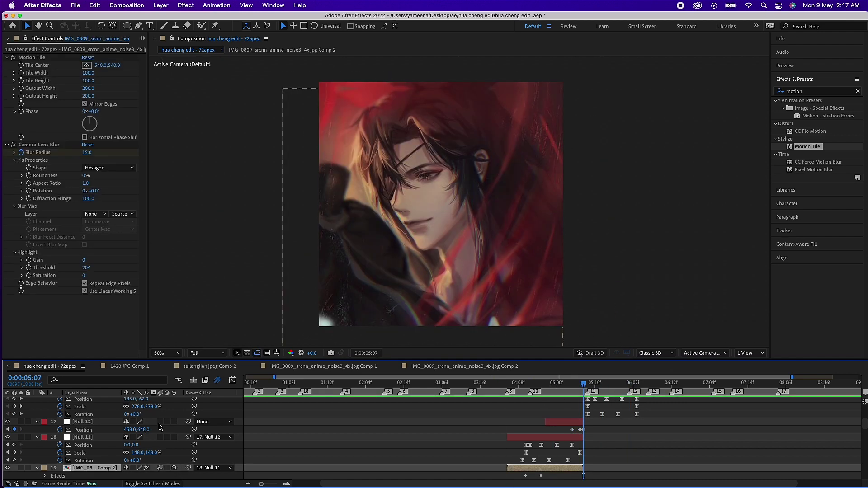
{"action": "scroll", "coordinate": [583, 434], "scroll_direction": "up", "scroll_amount": 3}
{"action": "left_click", "coordinate": [452, 384]}
{"action": "scroll", "coordinate": [452, 394], "scroll_direction": "up", "scroll_amount": 3}
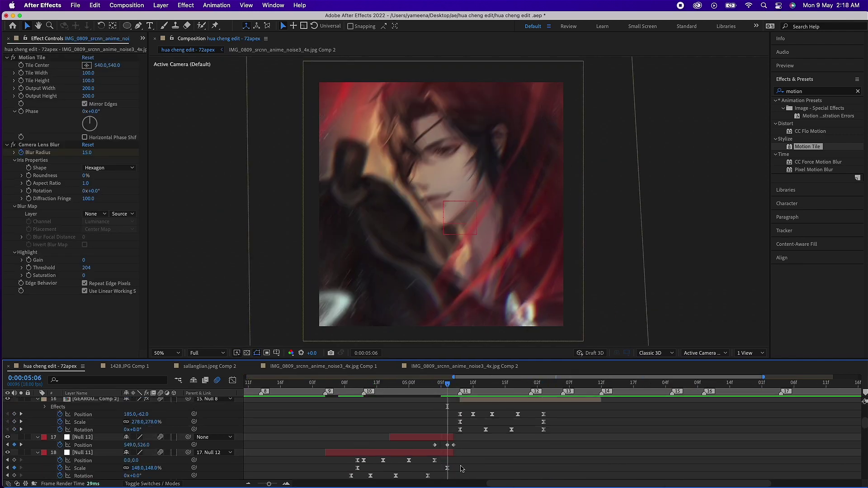
{"action": "key", "text": "super+Up"}
{"action": "key", "text": "super+Up"}
{"action": "mouse_move", "coordinate": [448, 384]}
{"action": "left_mouse_down"}
{"action": "mouse_move", "coordinate": [319, 384]}
{"action": "mouse_move", "coordinate": [421, 384]}
{"action": "left_mouse_up"}
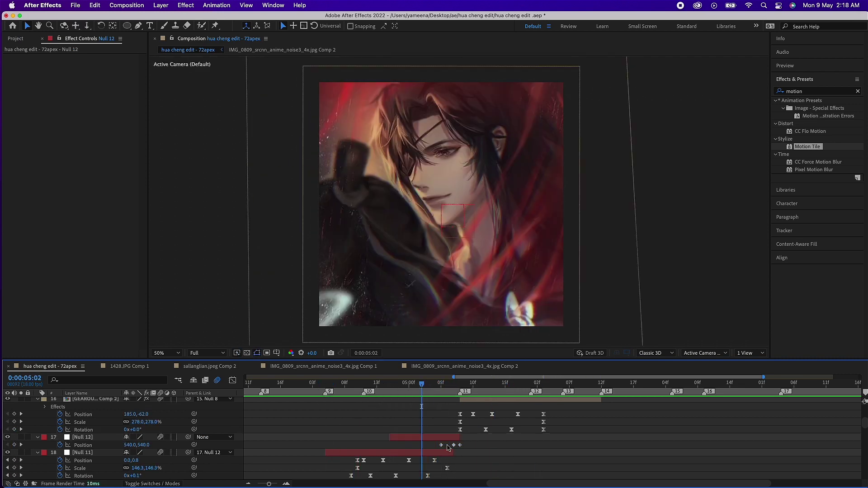
Keyframe Null 12's Position at 570, 518 around frame 05:06.
{"action": "left_click", "coordinate": [14, 445]}
{"action": "left_click_drag", "start_coordinate": [128, 445], "coordinate": [131, 447]}
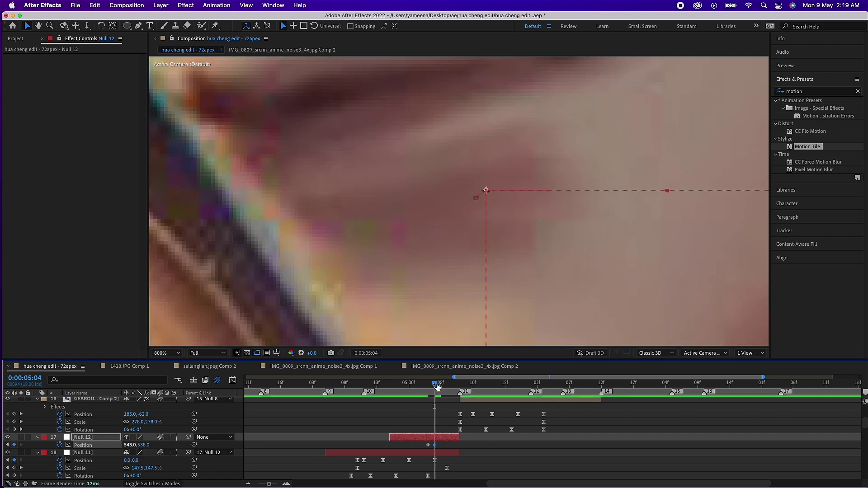
{"action": "left_click_drag", "start_coordinate": [435, 385], "coordinate": [440, 385]}
{"action": "left_click_drag", "start_coordinate": [131, 445], "coordinate": [135, 445]}
{"action": "left_click_drag", "start_coordinate": [440, 384], "coordinate": [447, 385]}
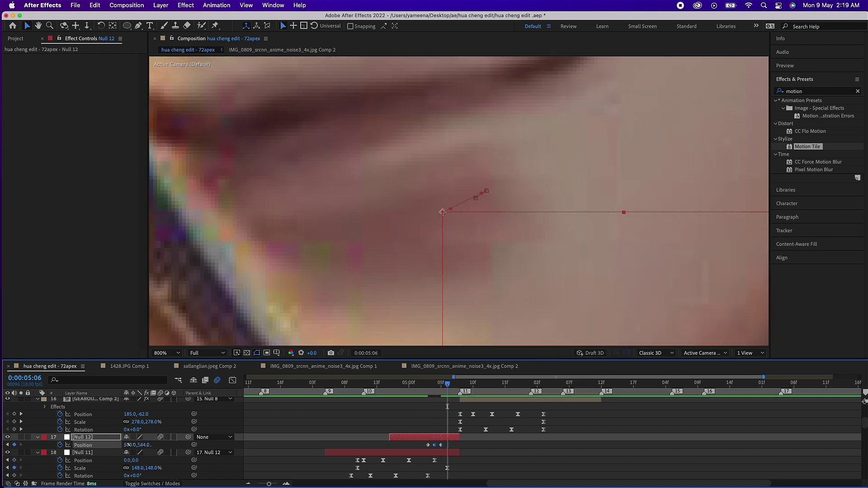
{"action": "left_click_drag", "start_coordinate": [131, 445], "coordinate": [138, 445]}
{"action": "left_click", "coordinate": [131, 445]}
{"action": "key", "text": "Tab"}
{"action": "type", "text": "518"}
{"action": "key", "text": "Return"}
Shift Null 12's keyframes two frames later and set Position 546, 544 at 05:05.
{"action": "scroll", "coordinate": [464, 192], "scroll_direction": "down", "scroll_amount": 8}
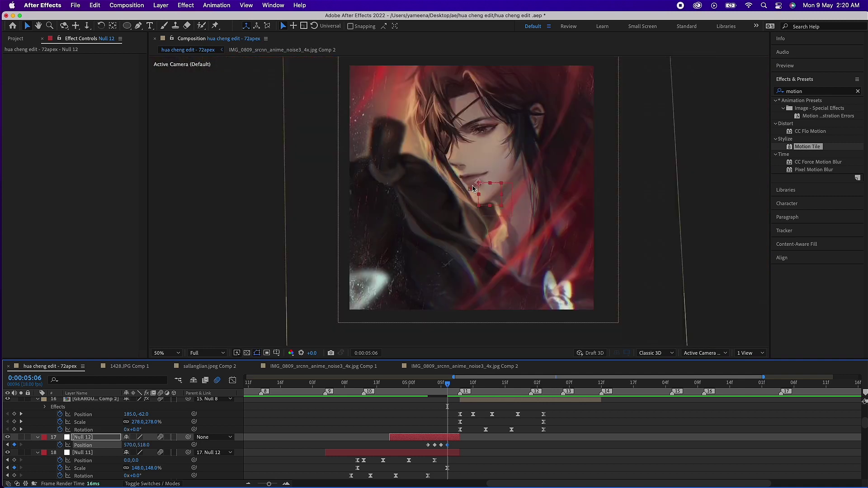
{"action": "left_click_drag", "start_coordinate": [443, 445], "coordinate": [455, 445]}
{"action": "left_click", "coordinate": [455, 384]}
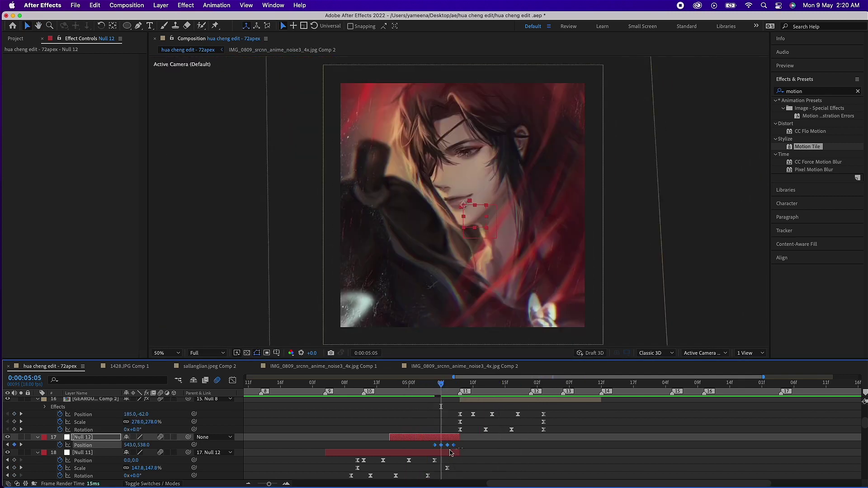
{"action": "left_click_drag", "start_coordinate": [416, 388], "coordinate": [436, 382]}
{"action": "type", "text": "546"}
{"action": "left_click", "coordinate": [151, 445]}
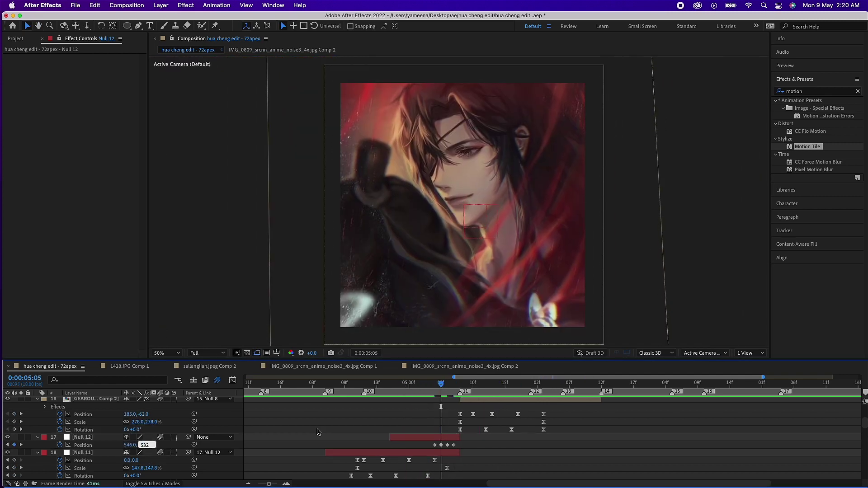
{"action": "type", "text": "544"}
{"action": "key", "text": "Return"}
{"action": "key", "text": "Page_Down"}
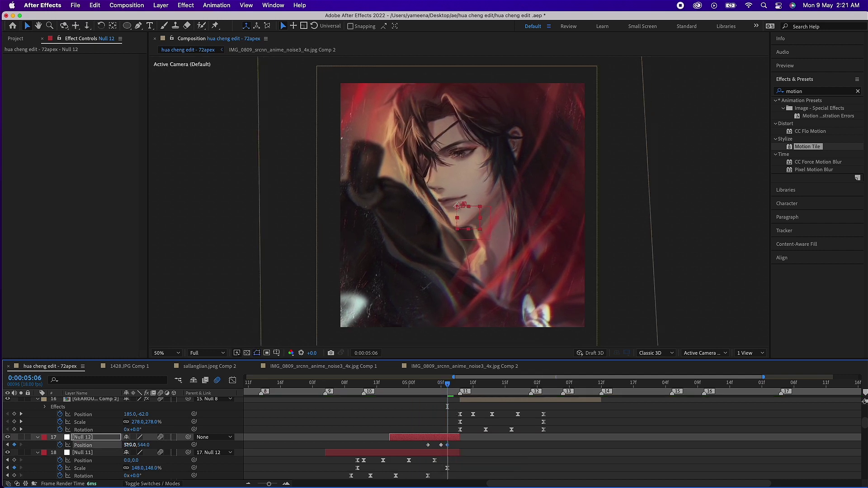
{"action": "left_click_drag", "start_coordinate": [127, 445], "coordinate": [135, 442]}
Reveal Null 12's Rotation, review the jitter, then collapse layers and fit the timeline.
{"action": "key", "text": "shift+r"}
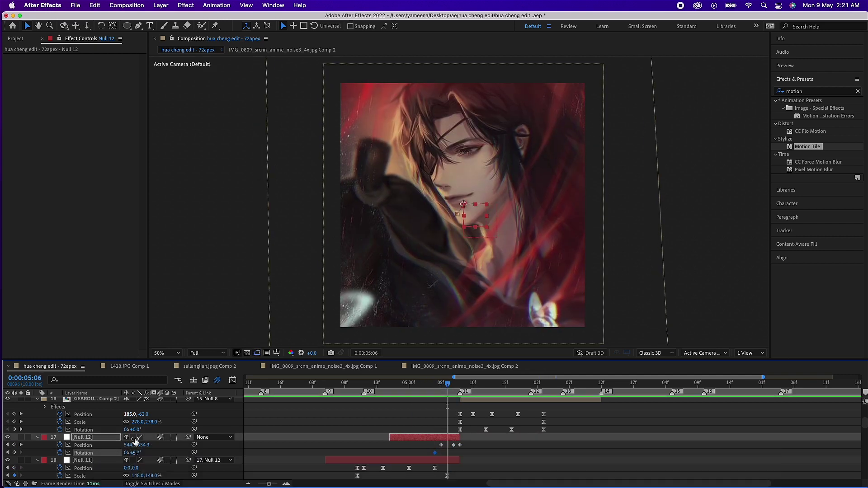
{"action": "left_click_drag", "start_coordinate": [447, 384], "coordinate": [422, 384]}
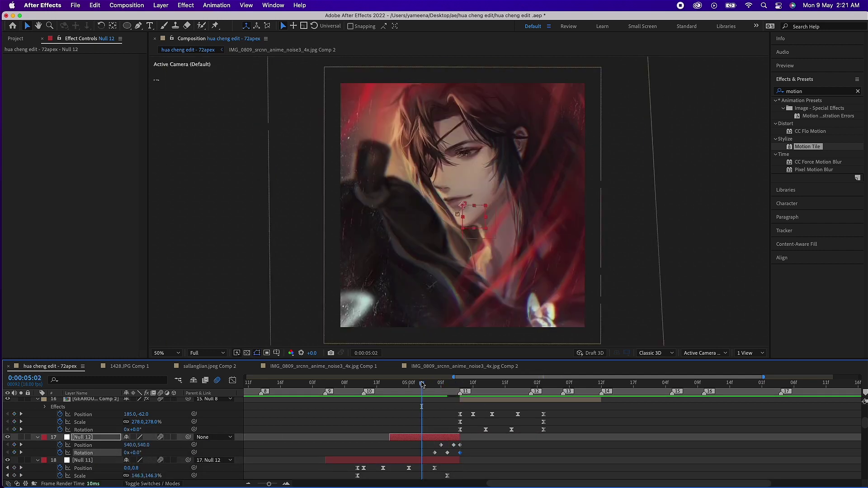
{"action": "key", "text": "Home"}
{"action": "key", "text": "ctrl+grave"}
{"action": "key", "text": "semicolon"}
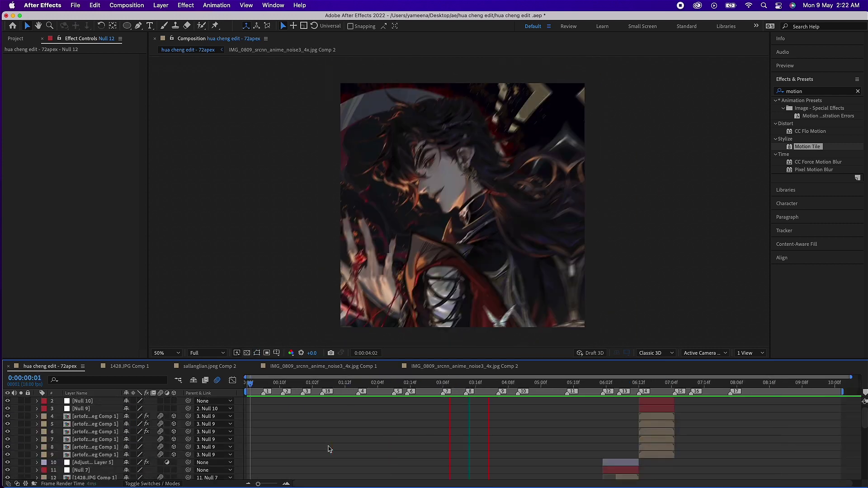
Open shoko edit.aep, then reopen hua cheng edit.aep.
{"action": "key", "text": "super+o"}
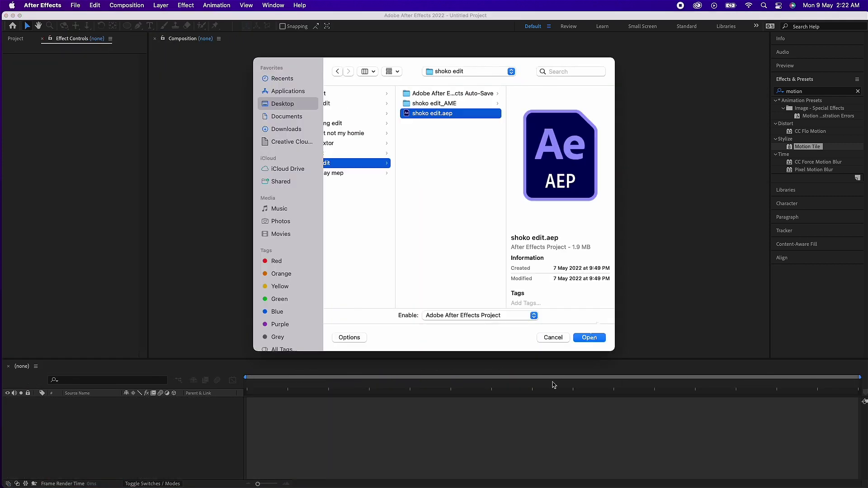
{"action": "key", "text": "Return"}
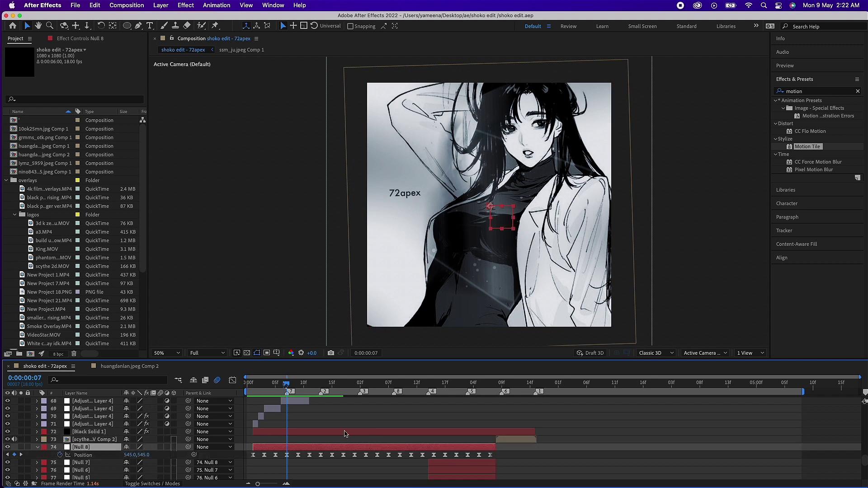
{"action": "key", "text": "super+o"}
{"action": "key", "text": "Return"}
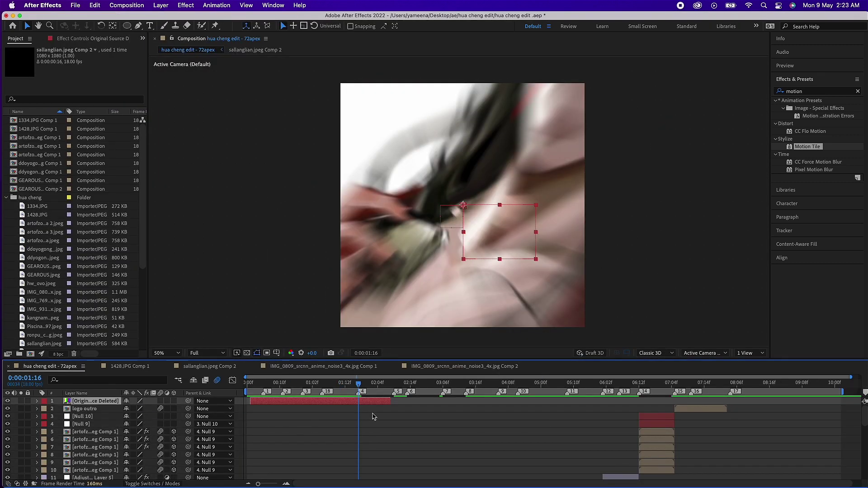
Review layer 1's Position keyframes and step down the layers, parenting Null 12 and the logos intro layer.
{"action": "key", "text": "p"}
{"action": "left_click_drag", "start_coordinate": [642, 384], "coordinate": [626, 384]}
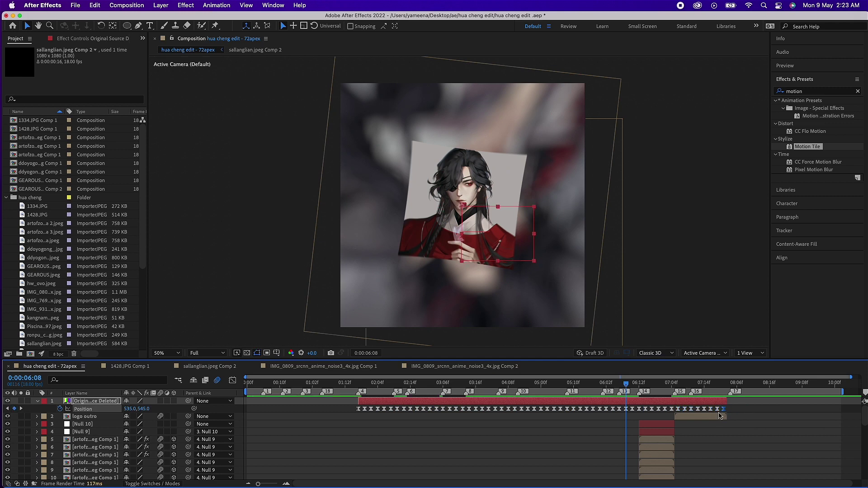
{"action": "key", "text": "ctrl+Down"}
{"action": "key", "text": "ctrl+Down"}
{"action": "key", "text": "ctrl+Down"}
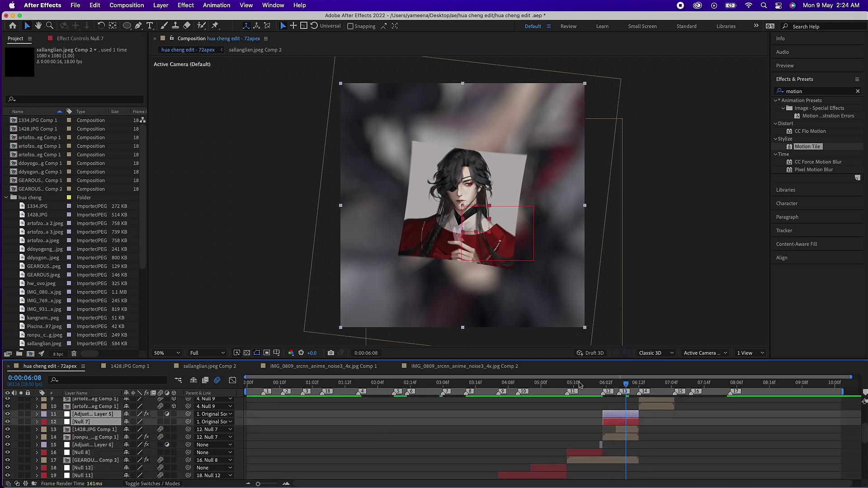
{"action": "left_click_drag", "start_coordinate": [580, 384], "coordinate": [550, 384]}
{"action": "key", "text": "ctrl+Down"}
{"action": "key", "text": "ctrl+Down"}
{"action": "key", "text": "ctrl+Down"}
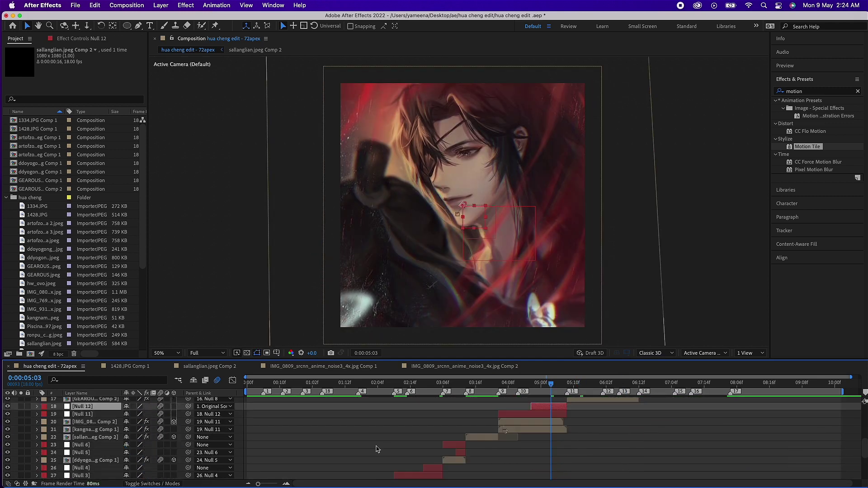
{"action": "left_click_drag", "start_coordinate": [188, 445], "coordinate": [119, 402]}
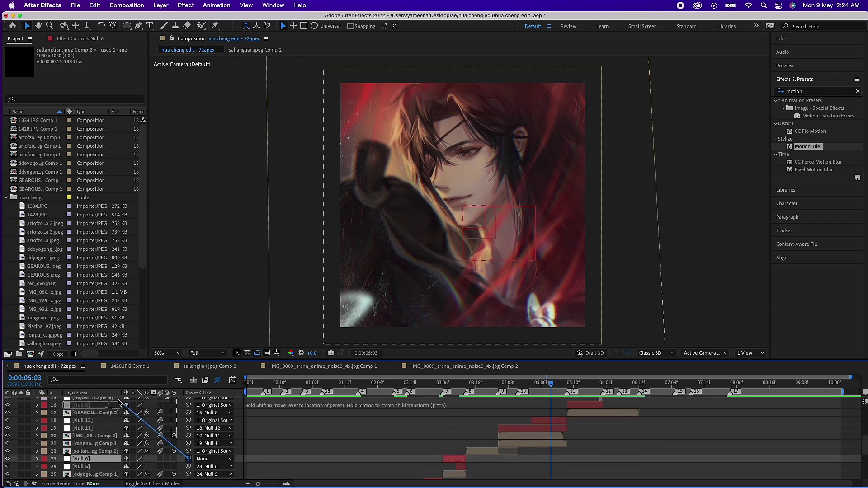
{"action": "key", "text": "ctrl+Down"}
{"action": "key", "text": "ctrl+Down"}
{"action": "key", "text": "ctrl+Down"}
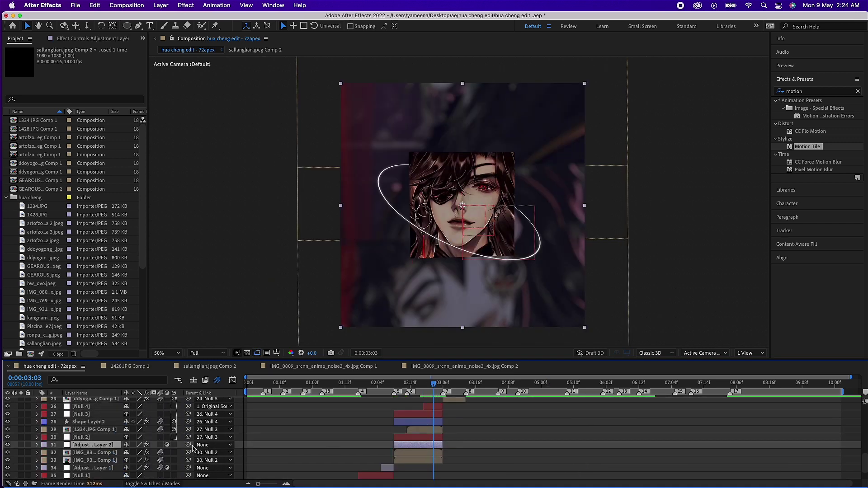
{"action": "scroll", "coordinate": [193, 457], "scroll_direction": "down", "scroll_amount": 2}
{"action": "left_click_drag", "start_coordinate": [189, 468], "coordinate": [116, 423]}
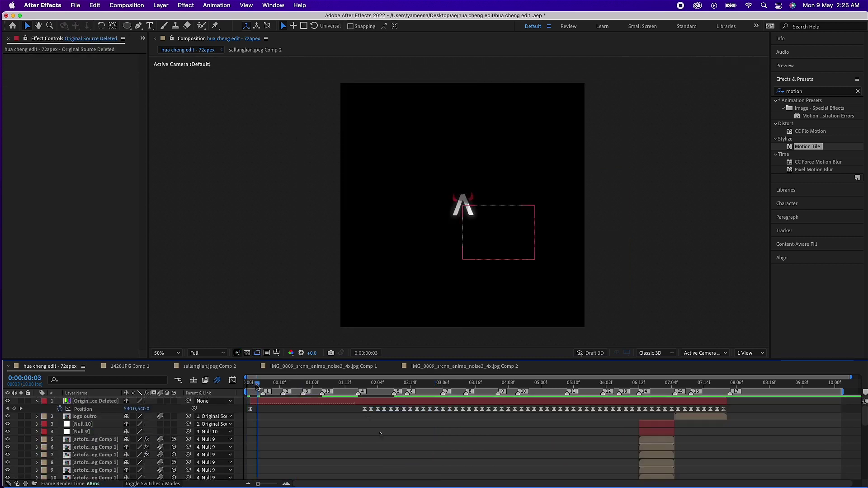
Slide layer 1's Position keyframes to the start and move to about frame 02:00.
{"action": "left_click_drag", "start_coordinate": [447, 409], "coordinate": [333, 410]}
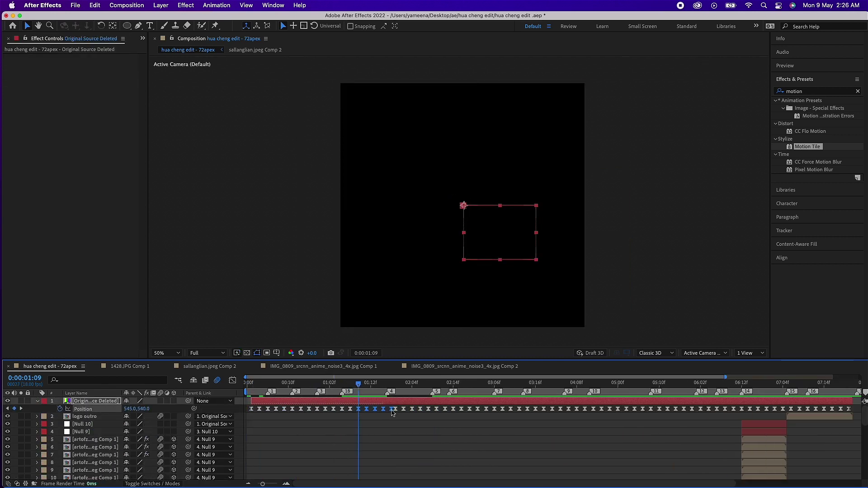
{"action": "left_click_drag", "start_coordinate": [509, 389], "coordinate": [252, 388]}
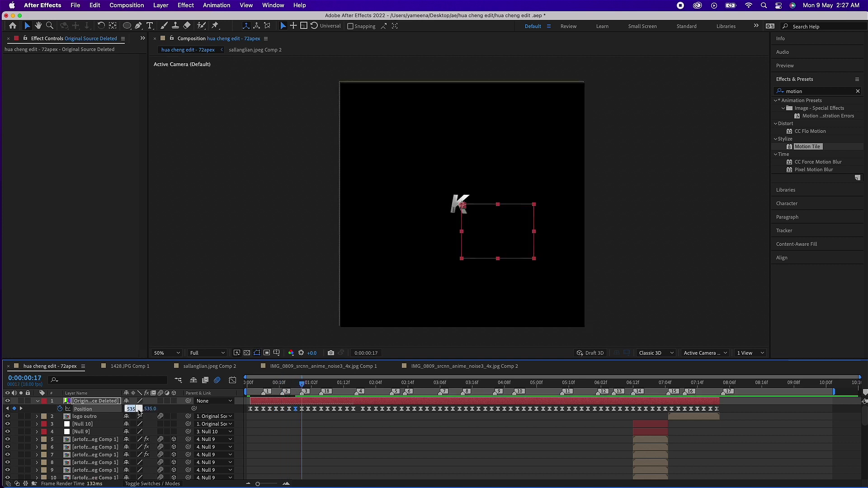
{"action": "scroll", "coordinate": [465, 209], "scroll_direction": "up", "scroll_amount": 8}
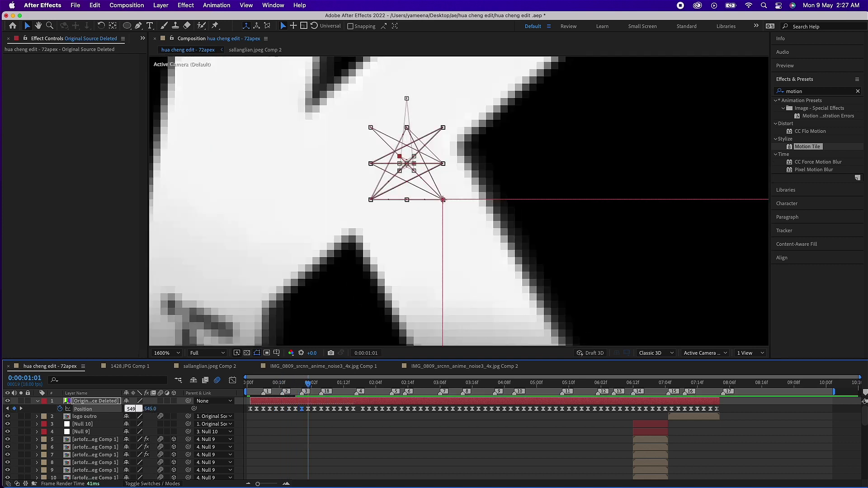
{"action": "key", "text": "Page_Down"}
{"action": "key", "text": "Page_Down"}
{"action": "key", "text": "Page_Down"}
{"action": "key", "text": "Page_Down"}
{"action": "key", "text": "Page_Down"}
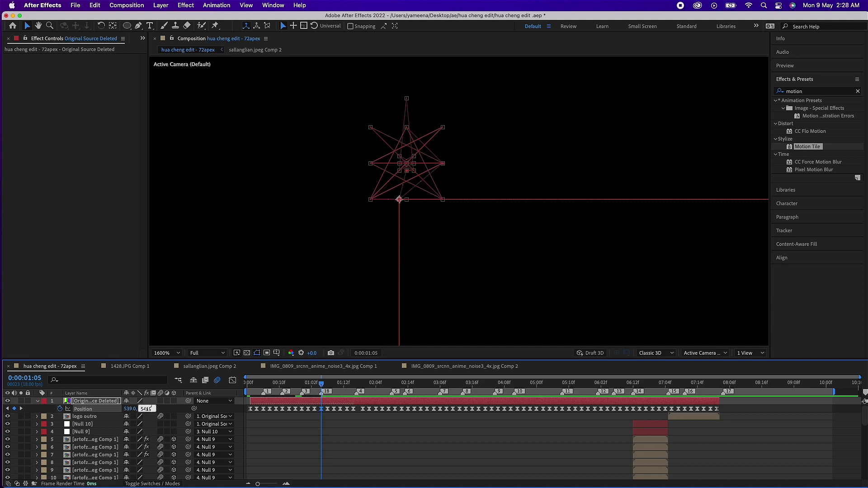
{"action": "left_click_drag", "start_coordinate": [342, 384], "coordinate": [363, 384]}
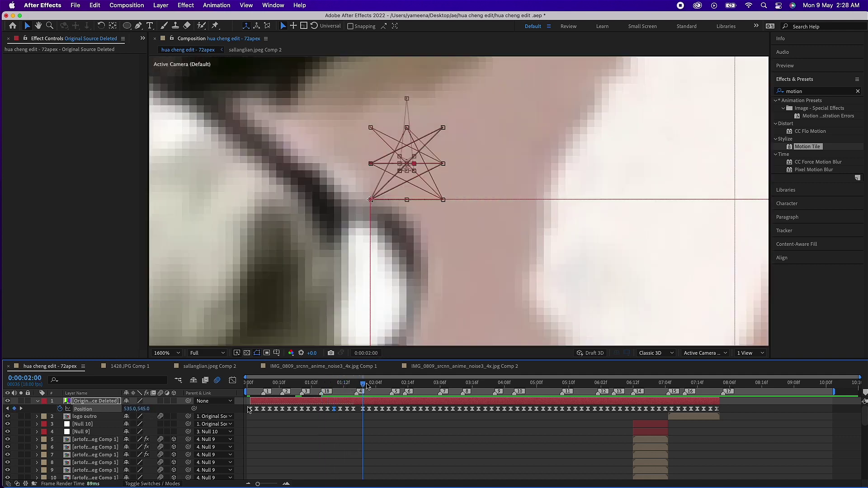
{"action": "key", "text": "Page_Down"}
{"action": "key", "text": "Page_Down"}
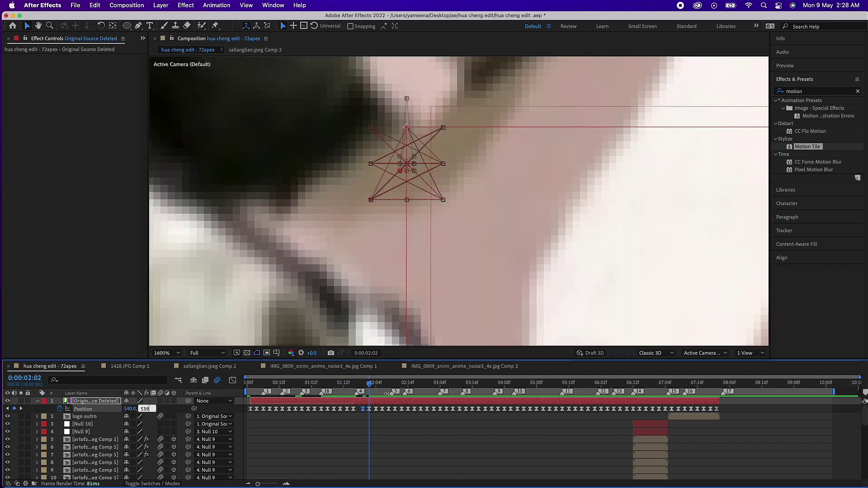
{"action": "key", "text": "Page_Down"}
{"action": "key", "text": "Page_Down"}
Set the first shake offsets on successive frames: X 531, X 541, then Y 539.
{"action": "key", "text": "Page_Down"}
{"action": "key", "text": "Page_Down"}
{"action": "left_click", "coordinate": [130, 409]}
{"action": "type", "text": "1"}
{"action": "key", "text": "Return"}
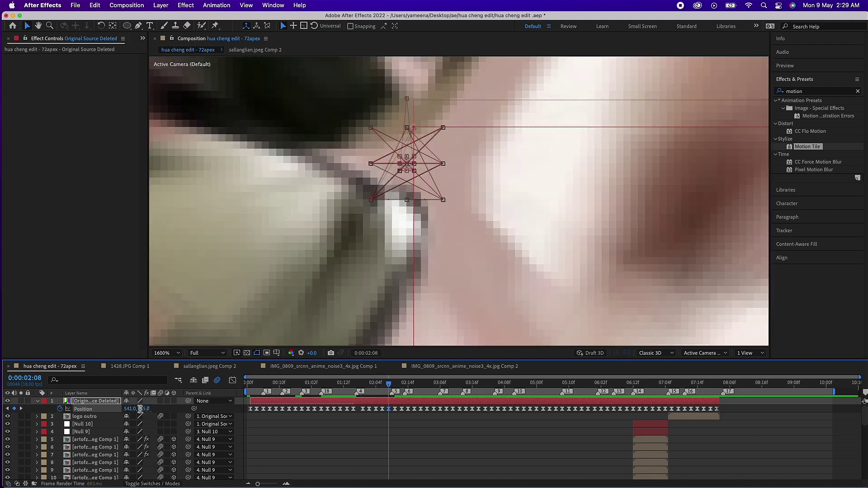
{"action": "key", "text": "Page_Down"}
{"action": "key", "text": "Page_Down"}
{"action": "key", "text": "Page_Down"}
{"action": "key", "text": "Page_Down"}
{"action": "key", "text": "Page_Down"}
{"action": "key", "text": "Page_Down"}
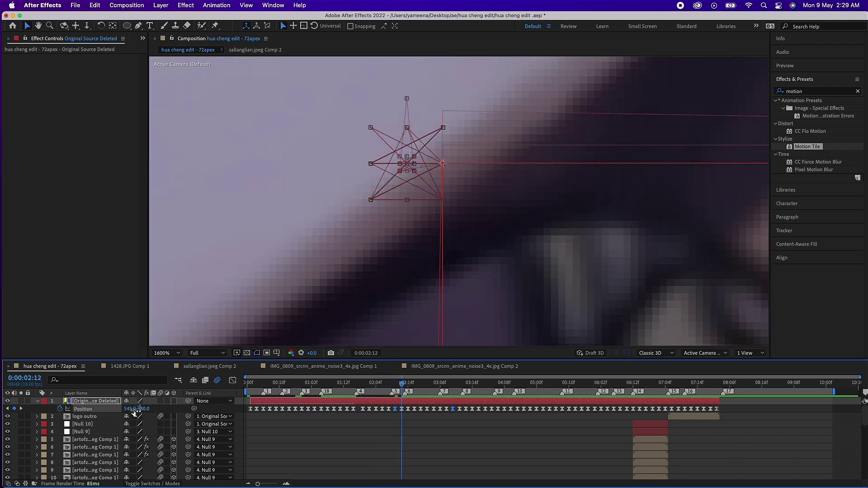
{"action": "key", "text": "Page_Down"}
{"action": "key", "text": "Page_Down"}
{"action": "key", "text": "Page_Down"}
{"action": "key", "text": "Page_Down"}
{"action": "key", "text": "Page_Down"}
{"action": "key", "text": "Page_Down"}
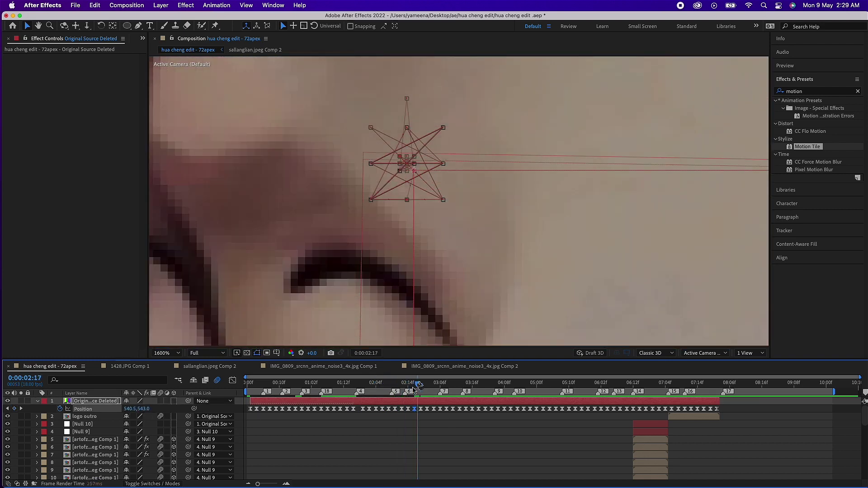
{"action": "key", "text": "Page_Down"}
{"action": "key", "text": "Page_Down"}
{"action": "key", "text": "Page_Down"}
From frame 03:08 to 04:00, set Y to 535, X to 539, and Y to 535.
{"action": "key", "text": "Page_Down"}
{"action": "left_click", "coordinate": [131, 408]}
{"action": "key", "text": "Return"}
{"action": "key", "text": "Page_Down"}
{"action": "key", "text": "Page_Down"}
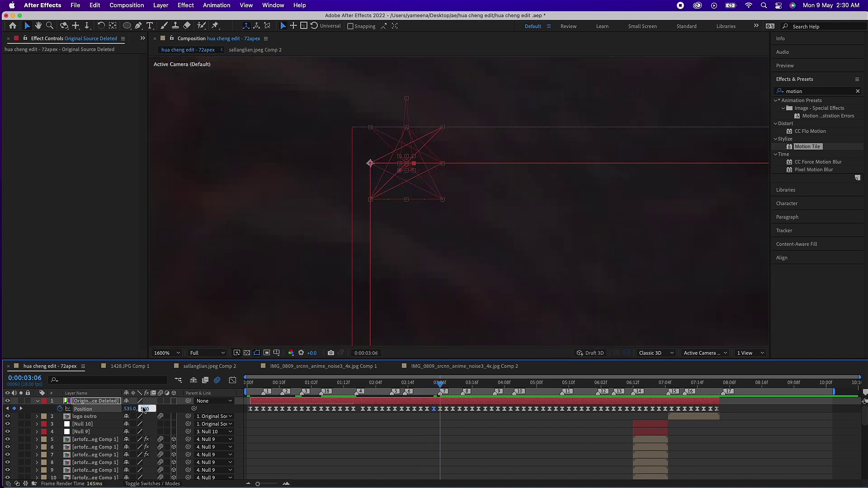
{"action": "key", "text": "Page_Down"}
{"action": "key", "text": "Page_Down"}
{"action": "left_click", "coordinate": [148, 408]}
{"action": "type", "text": "539"}
{"action": "key", "text": "Return"}
{"action": "key", "text": "Page_Down"}
{"action": "key", "text": "Page_Down"}
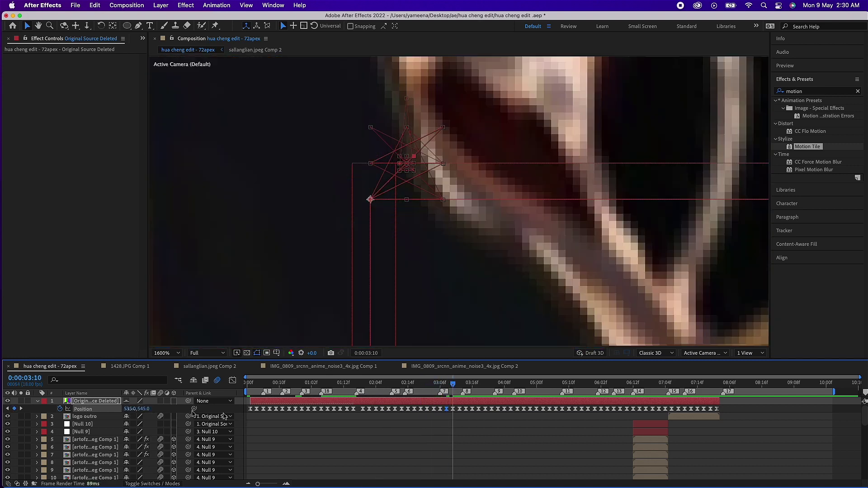
{"action": "key", "text": "Page_Down"}
{"action": "key", "text": "Page_Down"}
{"action": "key", "text": "Page_Down"}
{"action": "key", "text": "Page_Down"}
{"action": "left_click", "coordinate": [148, 409]}
{"action": "type", "text": "535"}
{"action": "key", "text": "Return"}
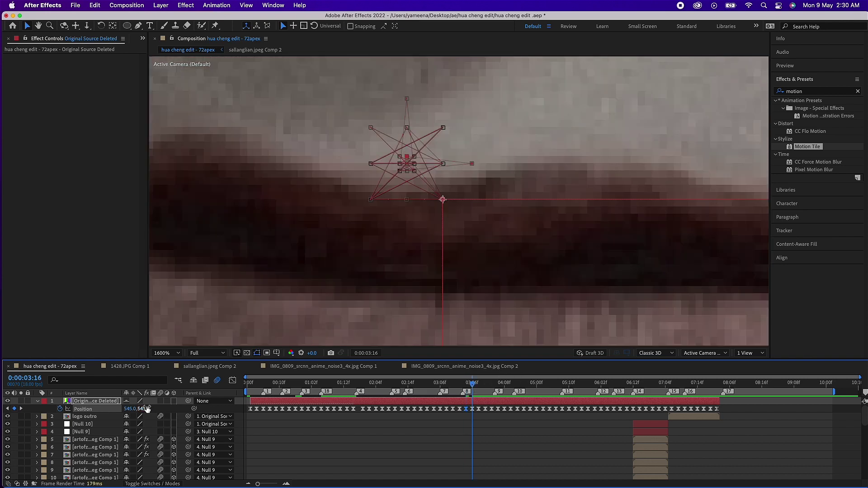
{"action": "key", "text": "Page_Down"}
{"action": "key", "text": "Page_Down"}
{"action": "key", "text": "Page_Down"}
{"action": "key", "text": "Page_Down"}
{"action": "left_click", "coordinate": [131, 408]}
{"action": "type", "text": "539"}
{"action": "key", "text": "Return"}
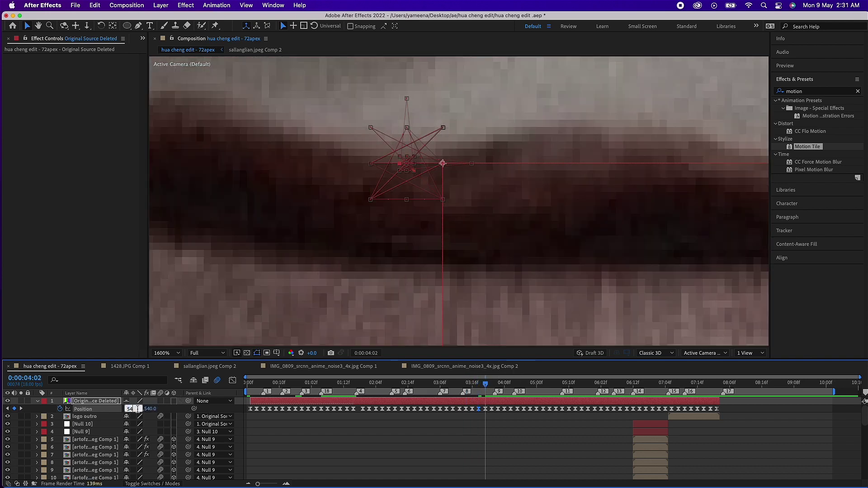
{"action": "key", "text": "Page_Down"}
{"action": "key", "text": "Page_Down"}
Set the keyframes after 04:04 to Y 535 and then Y 541.
{"action": "key", "text": "Page_Down"}
{"action": "key", "text": "Page_Down"}
{"action": "key", "text": "Page_Down"}
{"action": "key", "text": "Page_Down"}
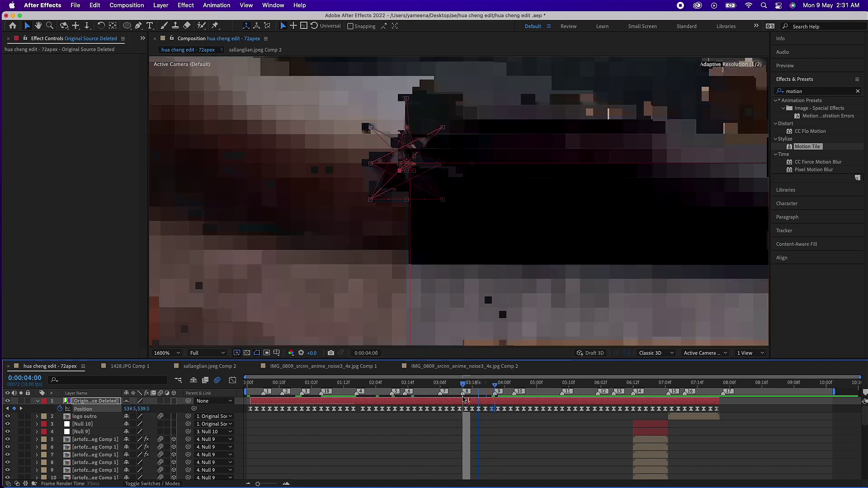
{"action": "left_click", "coordinate": [147, 409]}
{"action": "type", "text": "535"}
{"action": "key", "text": "Page_Down"}
{"action": "key", "text": "Page_Down"}
{"action": "key", "text": "Page_Down"}
{"action": "key", "text": "Page_Down"}
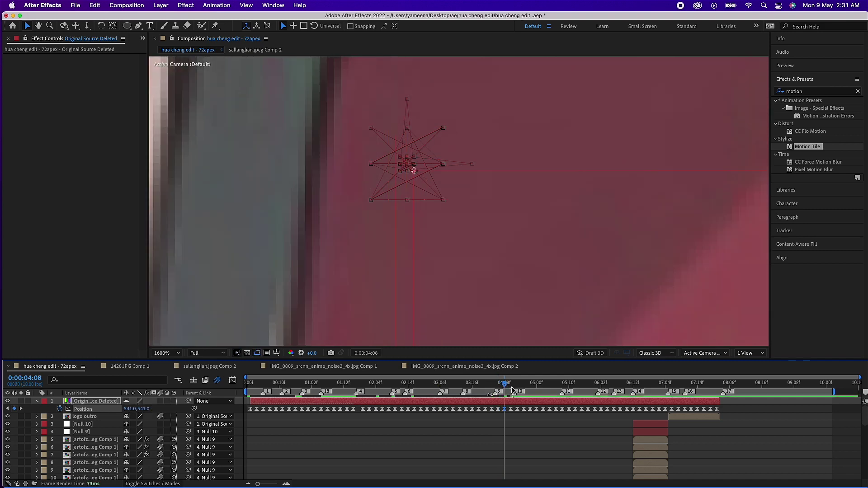
{"action": "key", "text": "Page_Down"}
Offset the following frames to a position of 545, then 539, 541.
{"action": "key", "text": "Page_Down"}
{"action": "left_click", "coordinate": [144, 408]}
{"action": "type", "text": "535"}
{"action": "key", "text": "Return"}
{"action": "key", "text": "Page_Down"}
{"action": "key", "text": "Page_Down"}
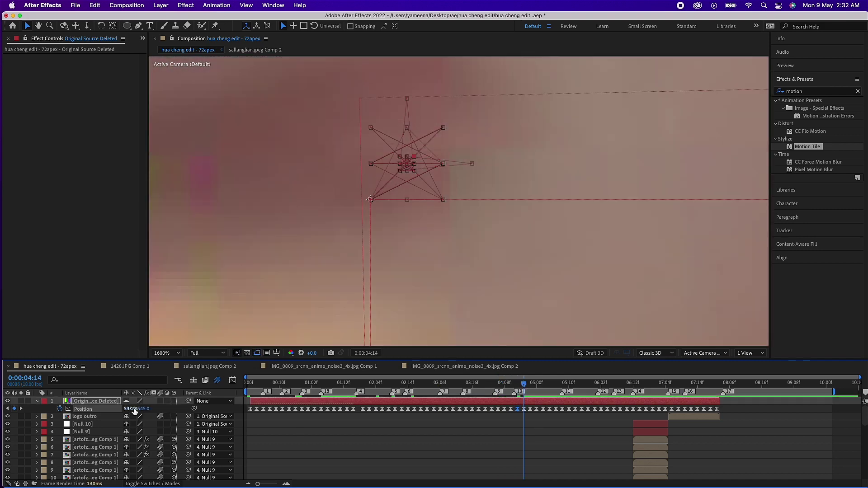
{"action": "key", "text": "Return"}
{"action": "key", "text": "Page_Down"}
{"action": "key", "text": "Page_Down"}
{"action": "left_click", "coordinate": [132, 408]}
{"action": "key", "text": "Return"}
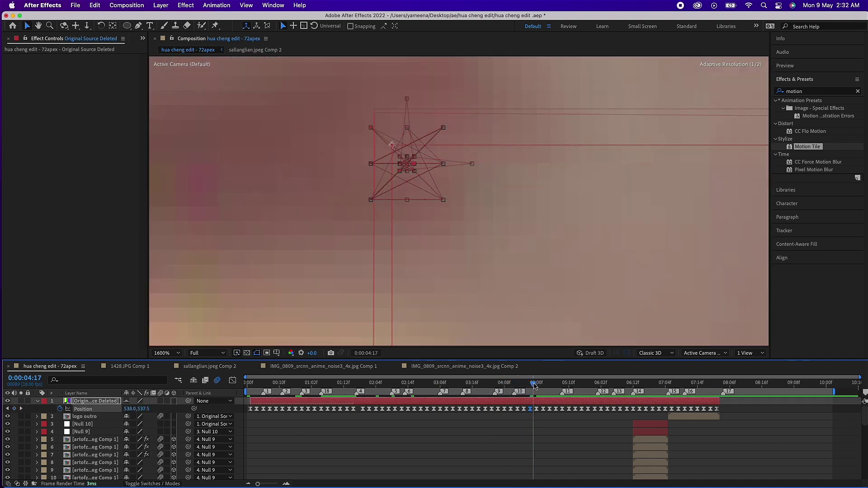
{"action": "key", "text": "Page_Down"}
{"action": "key", "text": "Page_Down"}
{"action": "left_click", "coordinate": [143, 409]}
{"action": "type", "text": "545"}
{"action": "key", "text": "Return"}
Change the Y position on another keyframe a few frames further on.
{"action": "key", "text": "Page_Down"}
{"action": "key", "text": "Page_Down"}
{"action": "key", "text": "Page_Down"}
{"action": "key", "text": "Page_Down"}
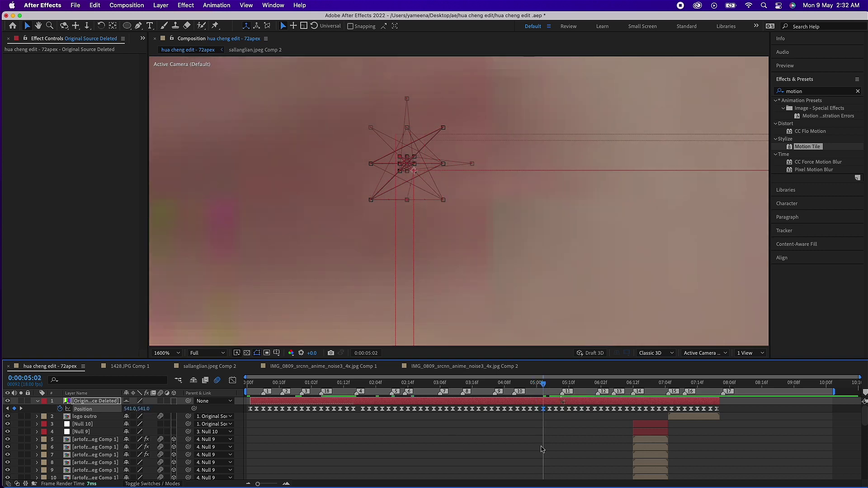
{"action": "left_click", "coordinate": [143, 409]}
{"action": "type", "text": "541"}
{"action": "key", "text": "Return"}
{"action": "key", "text": "Page_Down"}
{"action": "key", "text": "Page_Down"}
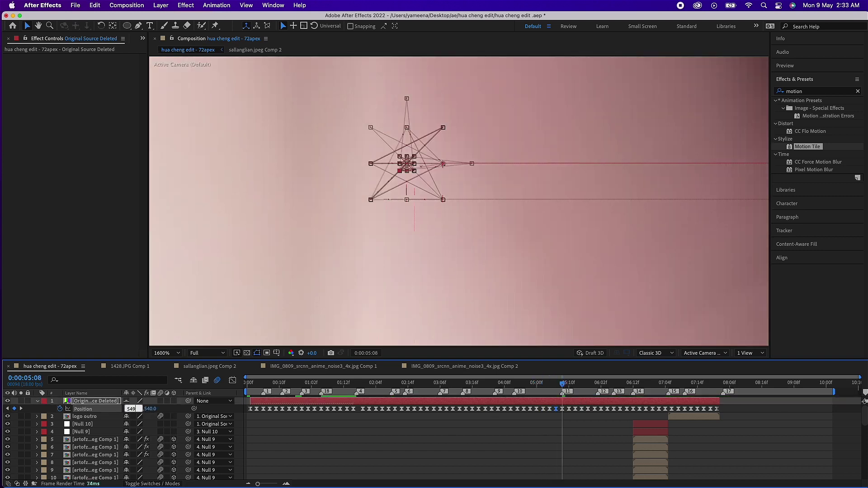
{"action": "key", "text": "Page_Down"}
{"action": "key", "text": "Page_Down"}
{"action": "key", "text": "Page_Down"}
{"action": "left_click", "coordinate": [143, 408]}
{"action": "type", "text": "53"}
{"action": "key", "text": "Return"}
{"action": "key", "text": "Page_Down"}
{"action": "key", "text": "Page_Down"}
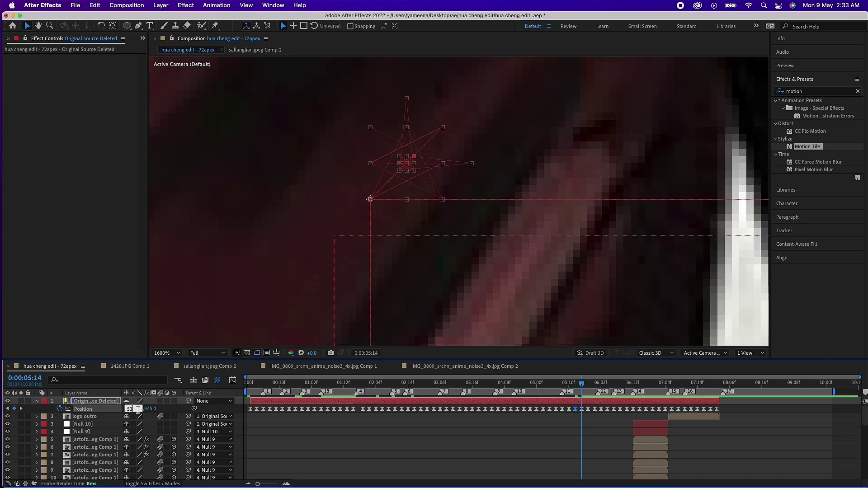
{"action": "key", "text": "Page_Down"}
Select the Position keyframes from 6:00 to the end and adjust their X value.
{"action": "key", "text": "Page_Down"}
{"action": "left_click_drag", "start_coordinate": [416, 423], "coordinate": [526, 408]}
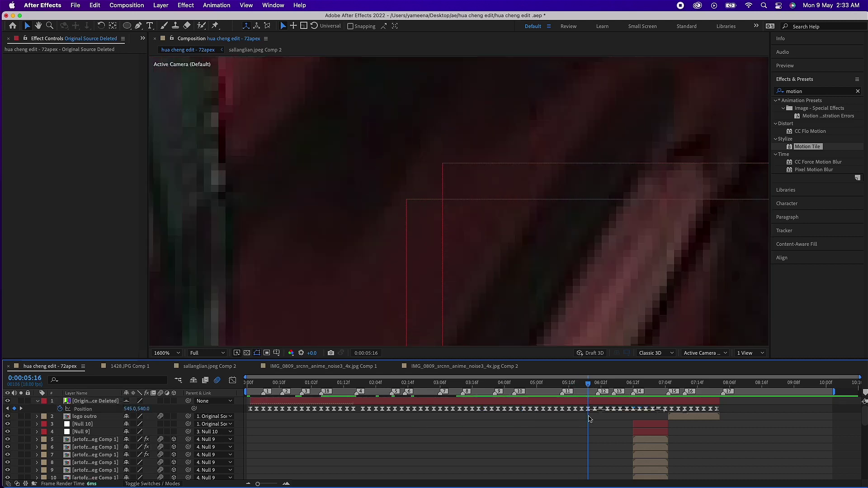
{"action": "key", "text": "Page_Down"}
{"action": "mouse_move", "coordinate": [723, 414]}
{"action": "left_mouse_down"}
{"action": "mouse_move", "coordinate": [596, 406]}
{"action": "mouse_move", "coordinate": [636, 388]}
{"action": "mouse_move", "coordinate": [459, 384]}
{"action": "mouse_move", "coordinate": [340, 407]}
{"action": "left_mouse_up"}
{"action": "key", "text": "Page_Down"}
{"action": "left_click", "coordinate": [133, 409]}
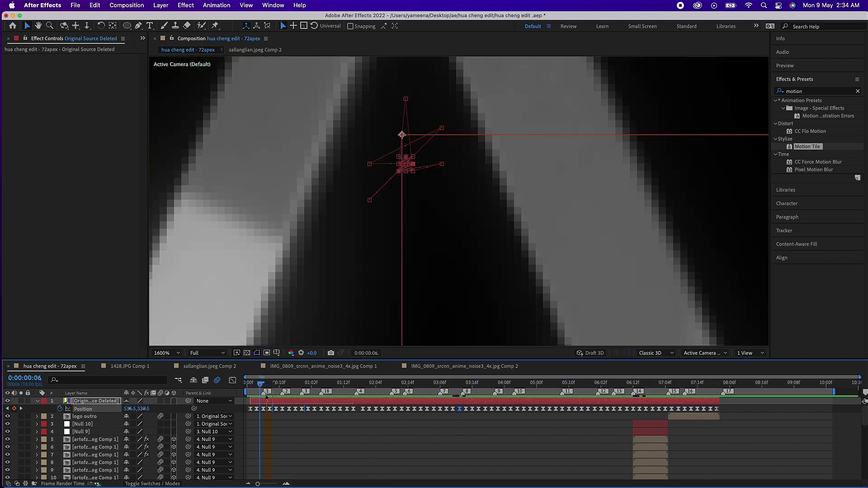
{"action": "key", "text": "k"}
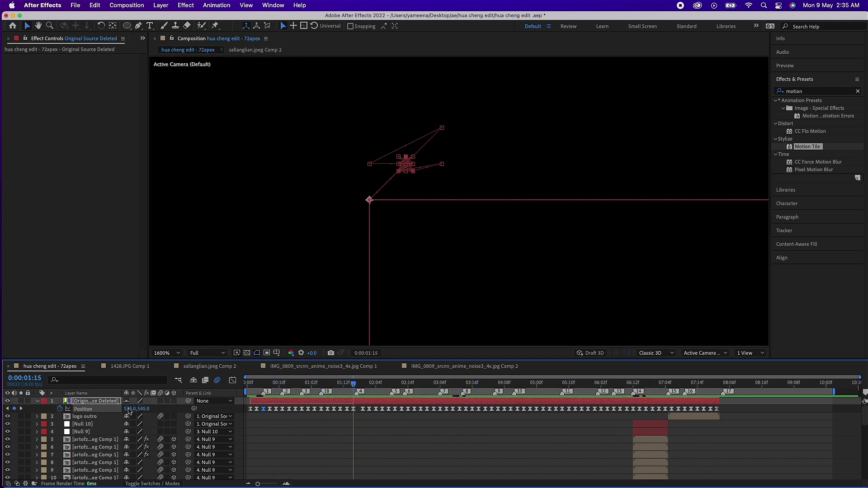
{"action": "key", "text": "Return"}
Scrub and play back to check the jitter, then set viewer zoom to 50%.
{"action": "mouse_move", "coordinate": [353, 383]}
{"action": "left_mouse_down"}
{"action": "mouse_move", "coordinate": [696, 375]}
{"action": "mouse_move", "coordinate": [337, 427]}
{"action": "left_mouse_up"}
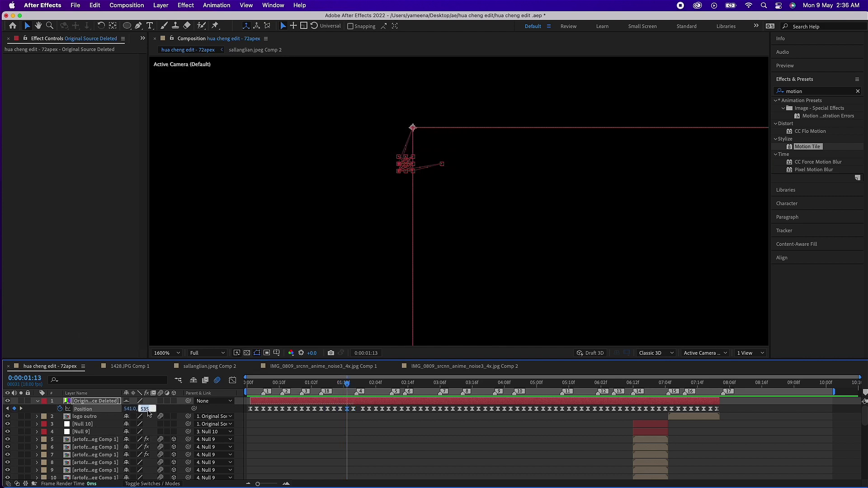
{"action": "key", "text": "Return"}
{"action": "key", "text": "space"}
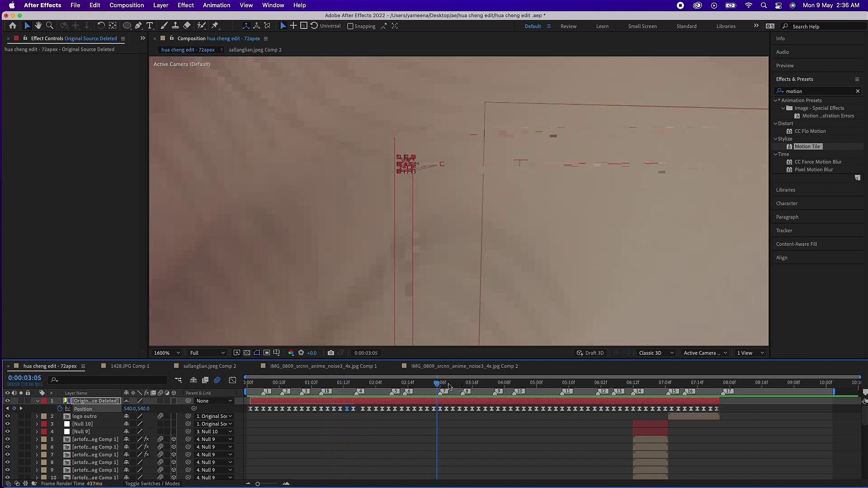
{"action": "left_click", "coordinate": [165, 353]}
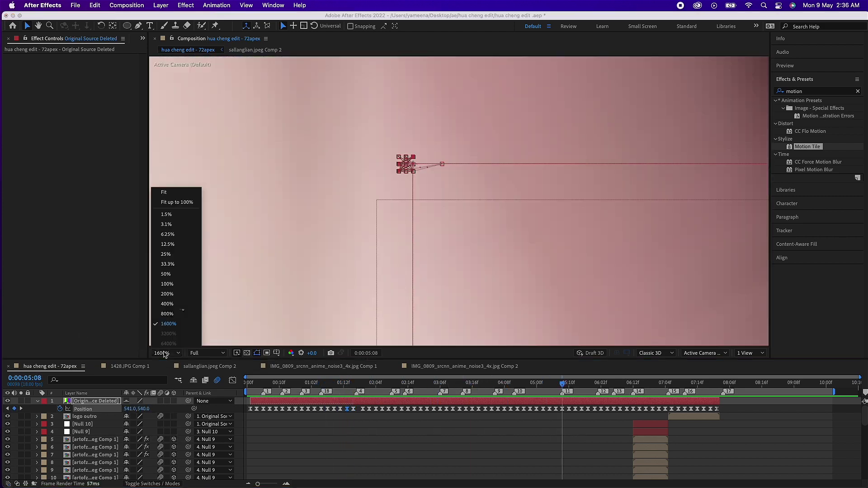
{"action": "left_click", "coordinate": [165, 274]}
Collapse Position and look inside the IMG_0809 Comp 2 precomp around 5:07, returning each time.
{"action": "left_click", "coordinate": [37, 401]}
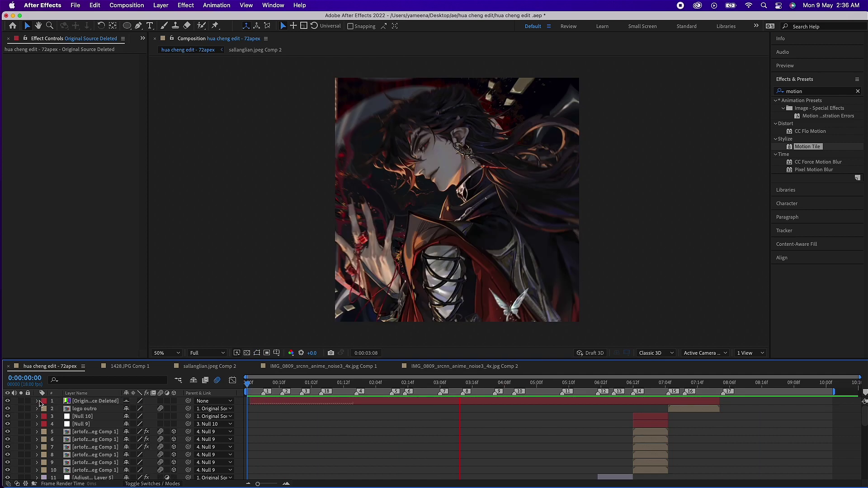
{"action": "scroll", "coordinate": [442, 445], "scroll_direction": "down", "scroll_amount": 5}
{"action": "left_click", "coordinate": [541, 391]}
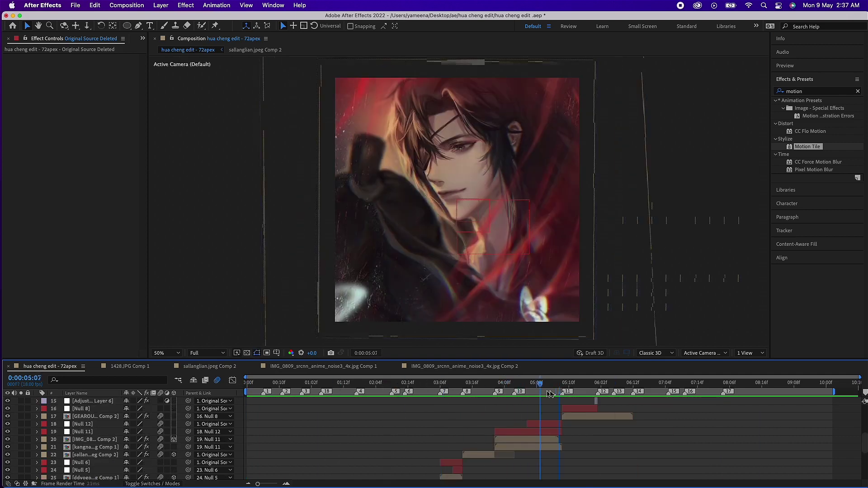
{"action": "double_click", "coordinate": [542, 439]}
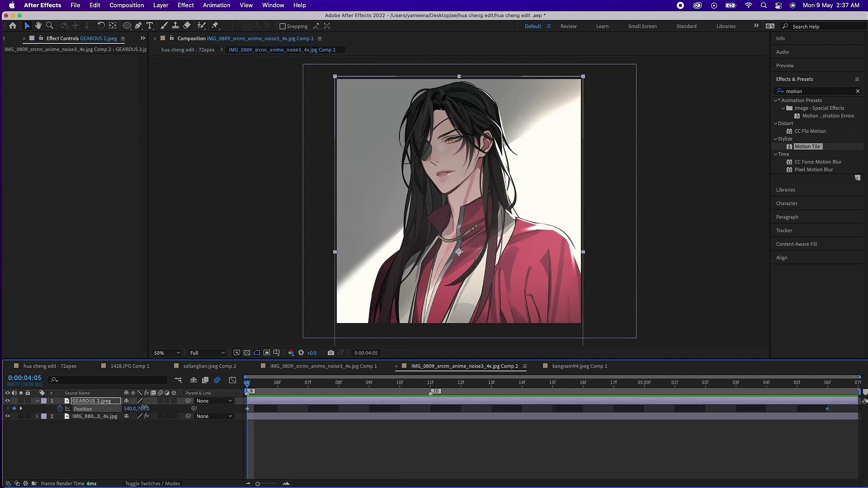
{"action": "left_click", "coordinate": [50, 365]}
{"action": "left_click", "coordinate": [438, 383]}
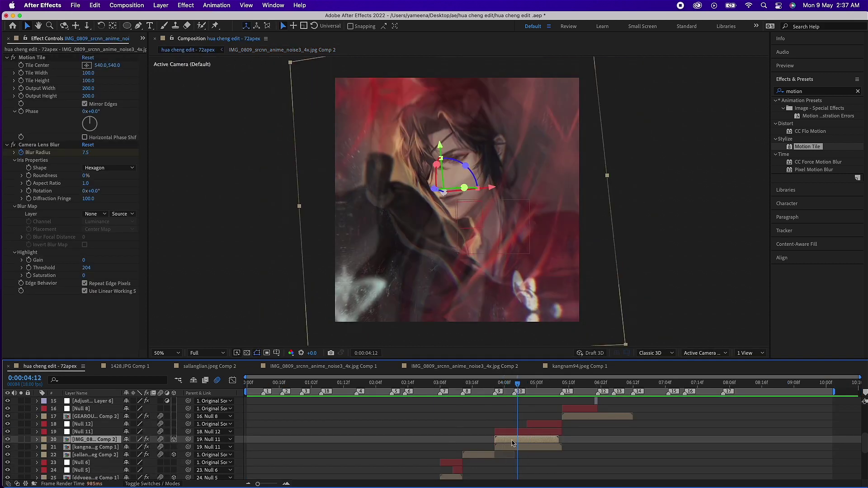
{"action": "double_click", "coordinate": [513, 443]}
{"action": "left_click", "coordinate": [50, 366]}
{"action": "left_click", "coordinate": [418, 384]}
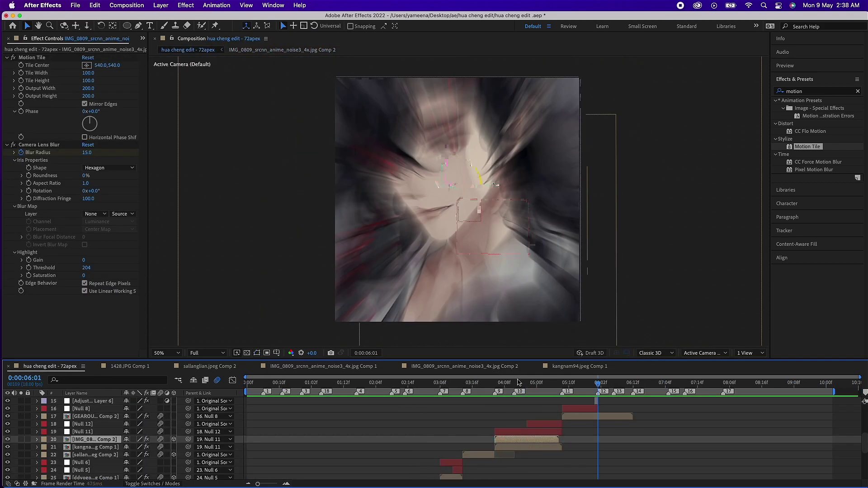
Apply Motion Tile to the kangnam94 layer inside kangnam94.jpeg Comp 1, then return to hua cheng edit.
{"action": "double_click", "coordinate": [528, 447]}
{"action": "left_click", "coordinate": [113, 403]}
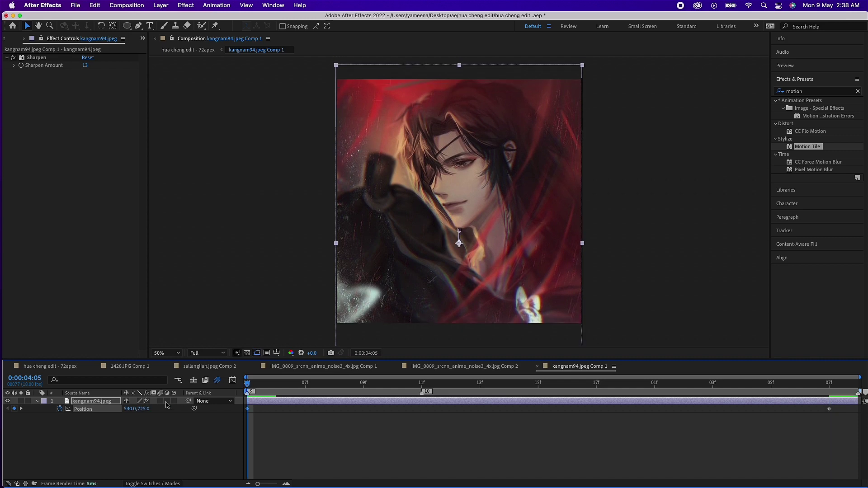
{"action": "left_click", "coordinate": [50, 366]}
{"action": "left_click", "coordinate": [388, 384]}
{"action": "left_click", "coordinate": [579, 366]}
{"action": "left_click_drag", "start_coordinate": [687, 383], "coordinate": [827, 422]}
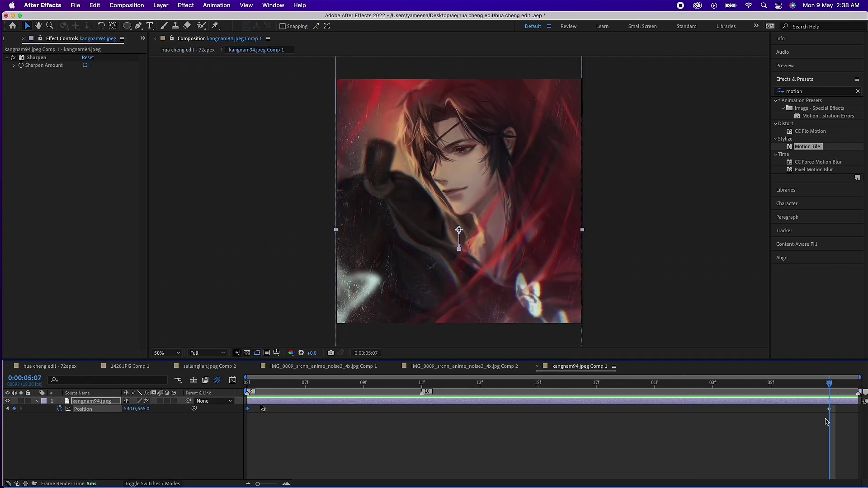
{"action": "left_click", "coordinate": [741, 384]}
{"action": "left_click_drag", "start_coordinate": [807, 147], "coordinate": [45, 56]}
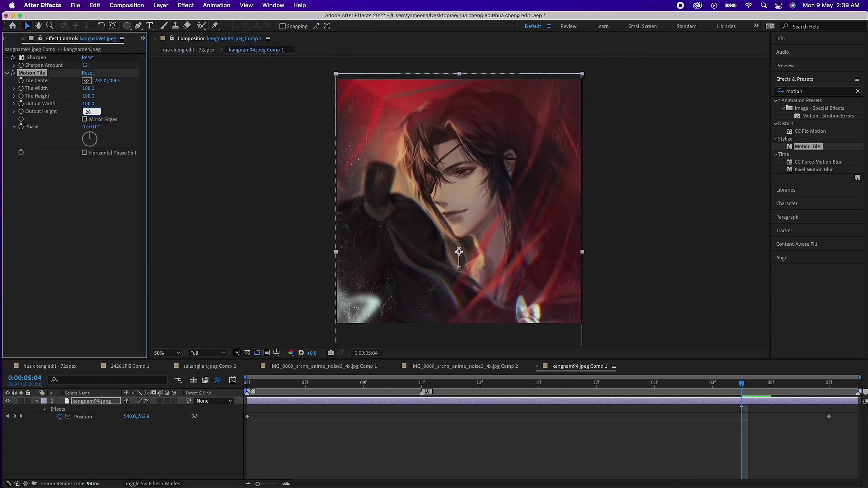
{"action": "left_click", "coordinate": [31, 367]}
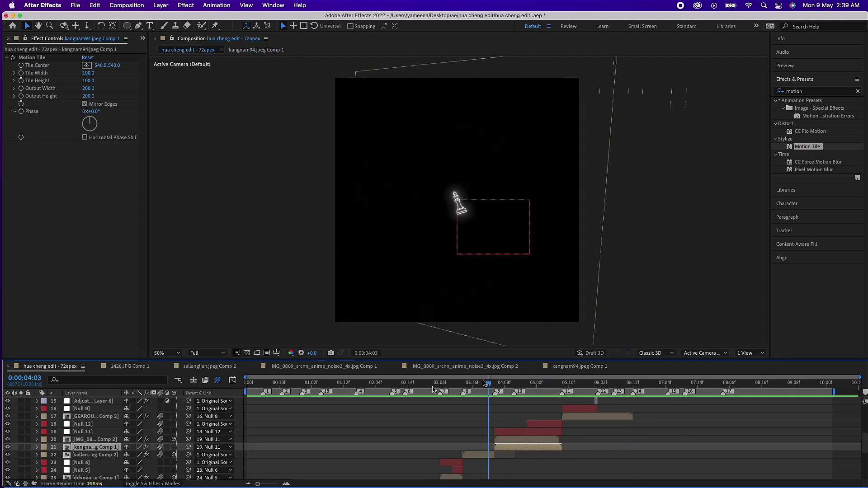
Reveal Null 12's Scale keyframes (scaling to 65%) and inspect its curve in the Graph Editor.
{"action": "key", "text": "shift+F3"}
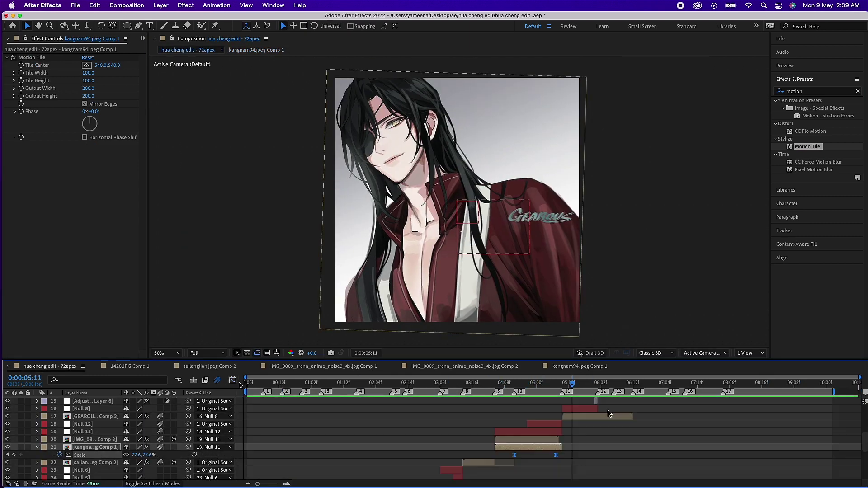
{"action": "left_click", "coordinate": [83, 424]}
{"action": "key", "text": "s"}
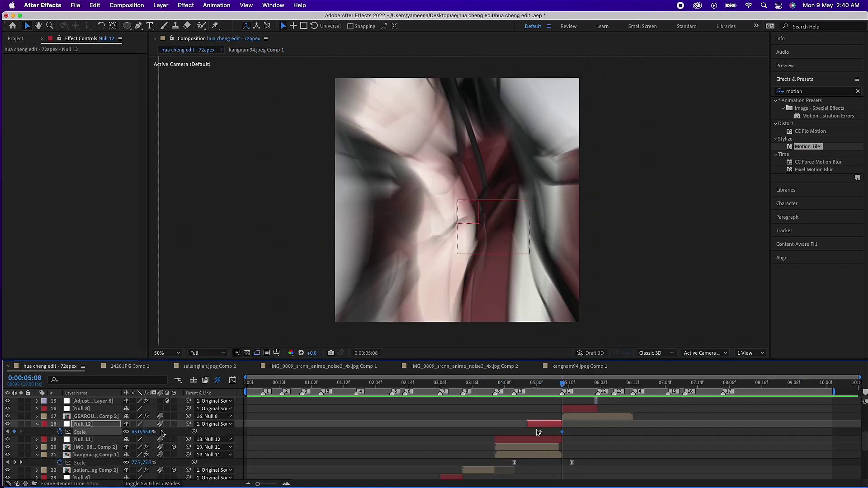
{"action": "key", "text": "shift+F3"}
{"action": "left_click", "coordinate": [442, 383]}
{"action": "left_click_drag", "start_coordinate": [375, 382], "coordinate": [407, 382]}
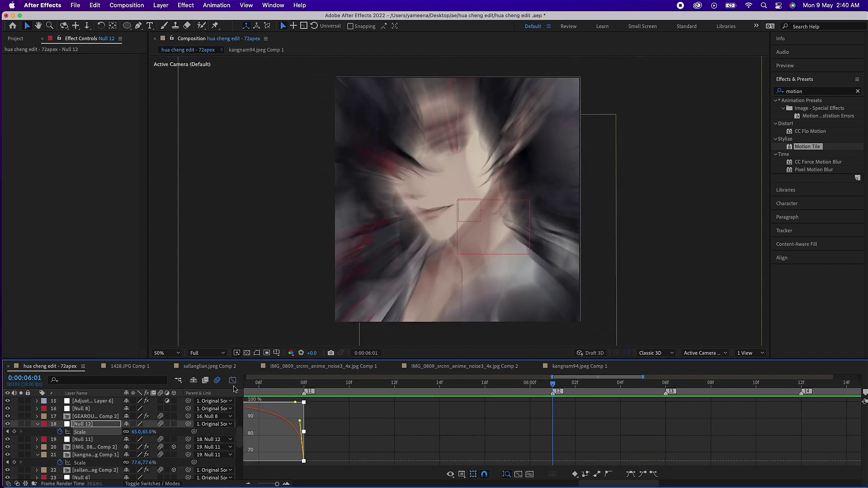
Sharpen GEAROUS.jpeg Comp 2's Scale easing from 278% to about 100% in the Graph Editor.
{"action": "key", "text": "shift+F3"}
{"action": "left_click", "coordinate": [95, 416]}
{"action": "key", "text": "s"}
{"action": "left_click", "coordinate": [105, 426]}
{"action": "key", "text": "shift+F3"}
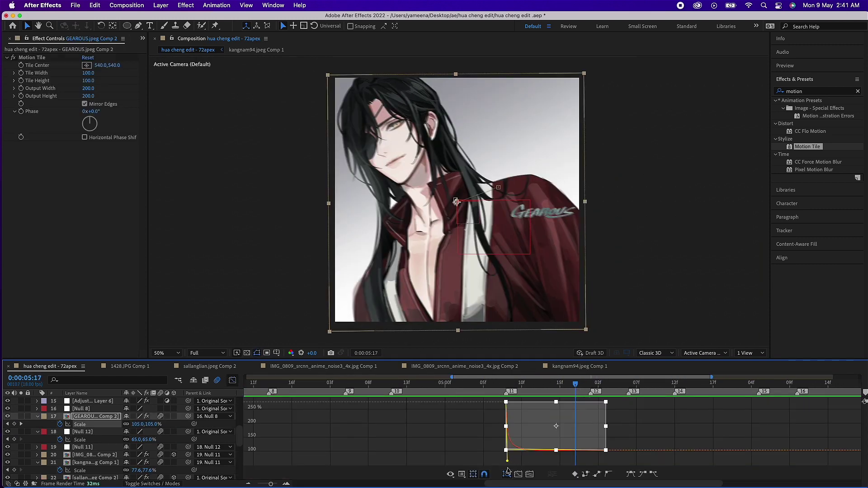
{"action": "key", "text": "shift+F3"}
{"action": "left_click", "coordinate": [607, 385]}
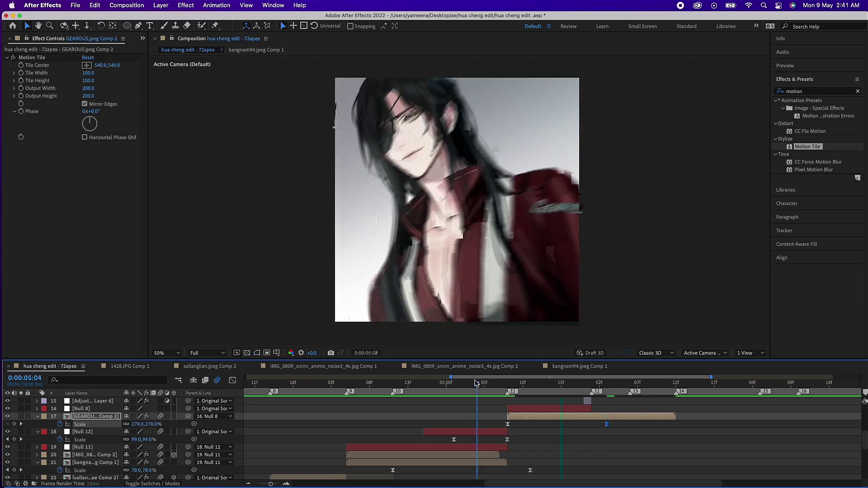
{"action": "key", "text": "shift+F3"}
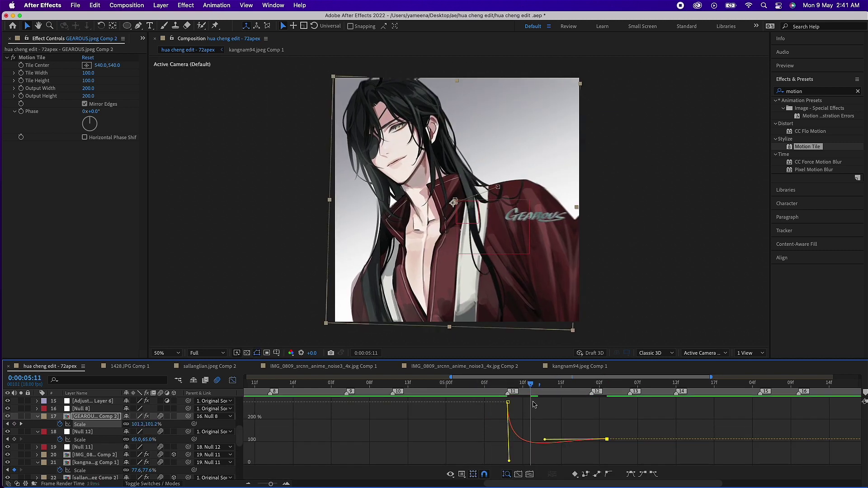
{"action": "key", "text": "shift+F3"}
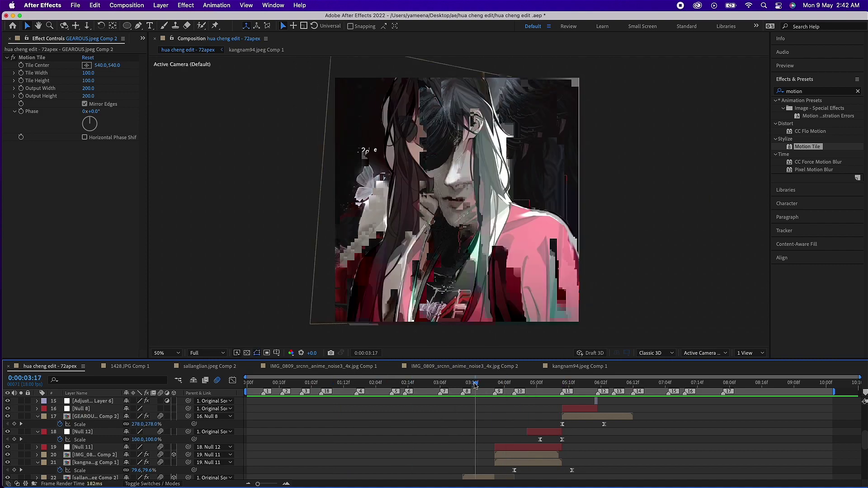
Open the IMG_0809 Comp 2 precomp, draw a white ellipse on the artwork's right side, and move to 4:11.
{"action": "double_click", "coordinate": [511, 463]}
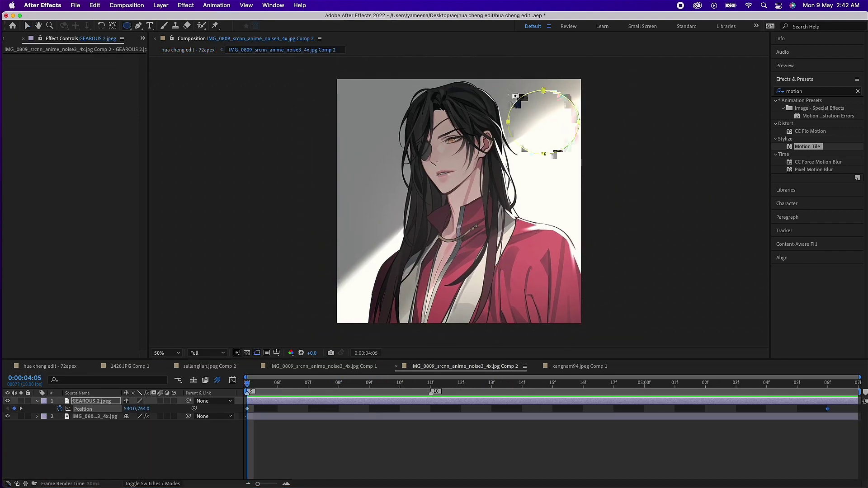
{"action": "left_click_drag", "start_coordinate": [503, 93], "coordinate": [609, 216]}
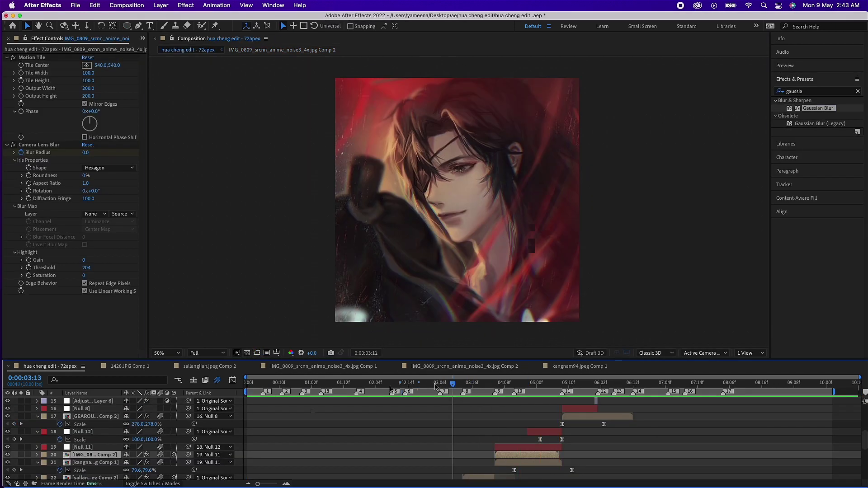
{"action": "left_click_drag", "start_coordinate": [492, 385], "coordinate": [514, 385]}
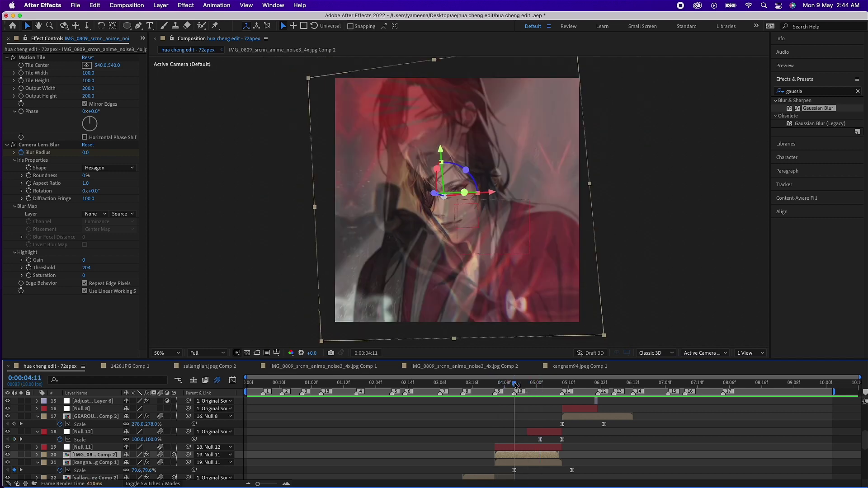
Check the kangnam94 layer's rotation and Null 11's properties, then go to 5:05.
{"action": "left_click", "coordinate": [95, 462], "text": "shift"}
{"action": "key", "text": "r"}
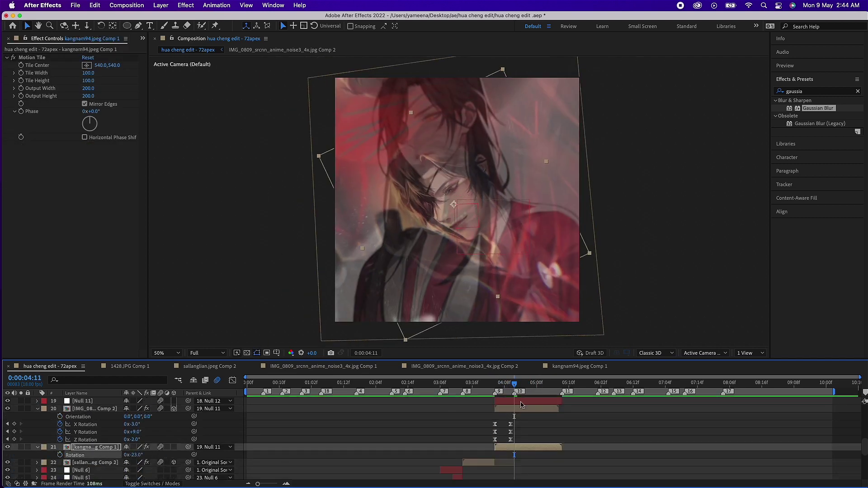
{"action": "left_click", "coordinate": [522, 405]}
{"action": "key", "text": "s"}
{"action": "mouse_move", "coordinate": [506, 384]}
{"action": "left_mouse_down"}
{"action": "mouse_move", "coordinate": [553, 385]}
{"action": "mouse_move", "coordinate": [508, 386]}
{"action": "left_mouse_up"}
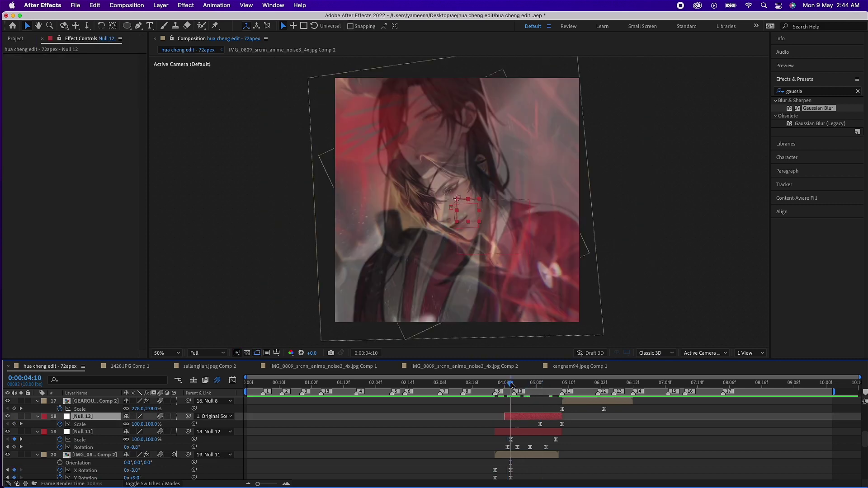
{"action": "left_click", "coordinate": [552, 385]}
Keyframe the kangnam94 layer's Rotation to -23° at 5:05 and apply Easy Ease.
{"action": "left_click", "coordinate": [95, 454]}
{"action": "key", "text": "r"}
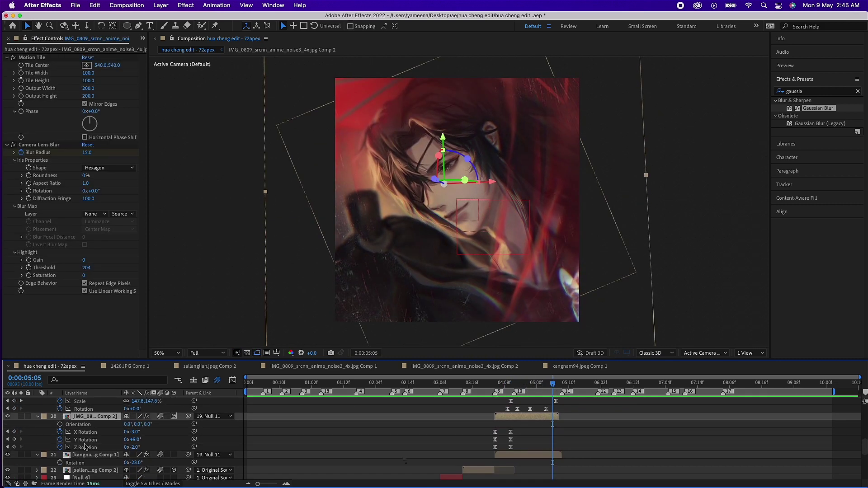
{"action": "left_click", "coordinate": [136, 462]}
{"action": "left_click", "coordinate": [60, 463]}
{"action": "key", "text": "j"}
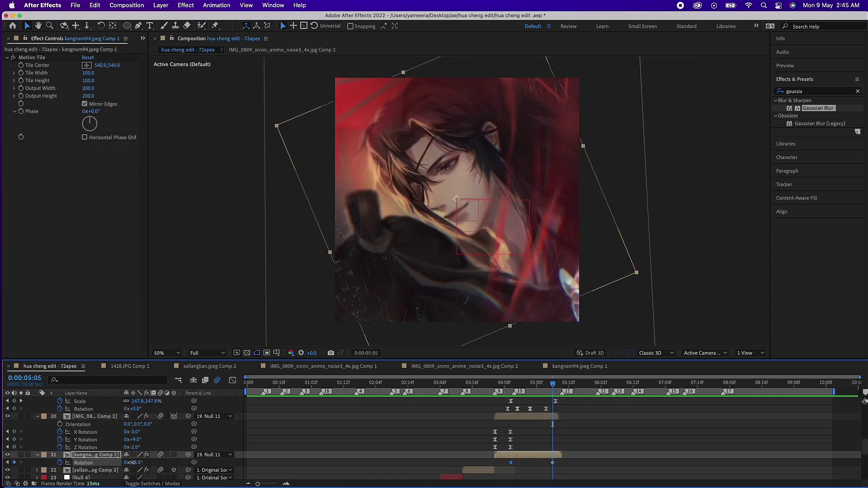
{"action": "key", "text": "shift+F3"}
{"action": "left_click", "coordinate": [483, 385]}
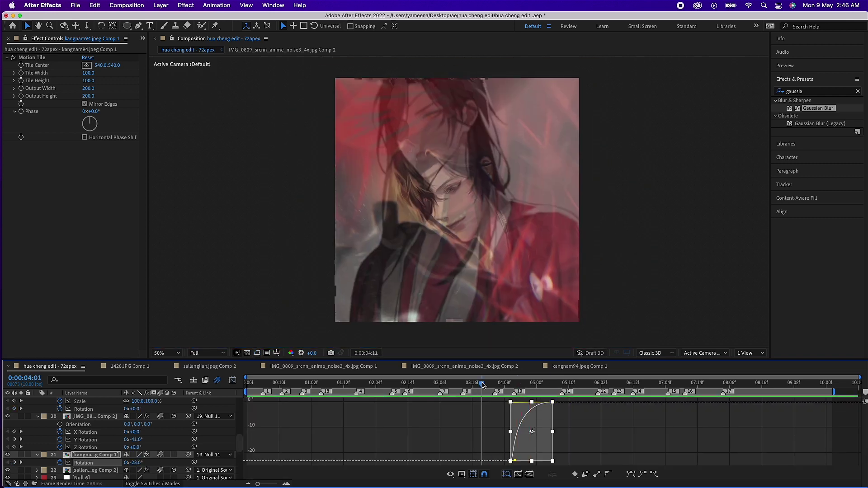
{"action": "key", "text": "shift+F3"}
Adjust the IMG_0809 layer's Z Rotation speed curve at its 5:05 keyframe.
{"action": "left_click", "coordinate": [95, 416]}
{"action": "key", "text": "k"}
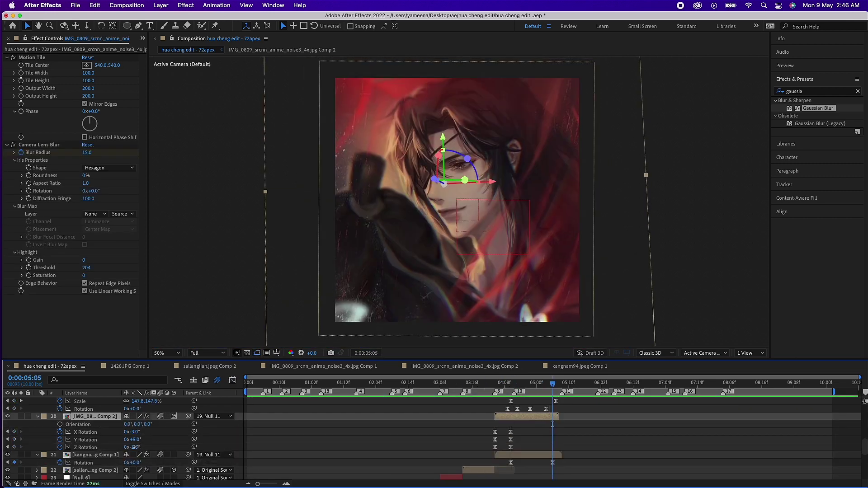
{"action": "left_click", "coordinate": [232, 381]}
{"action": "key", "text": ";"}
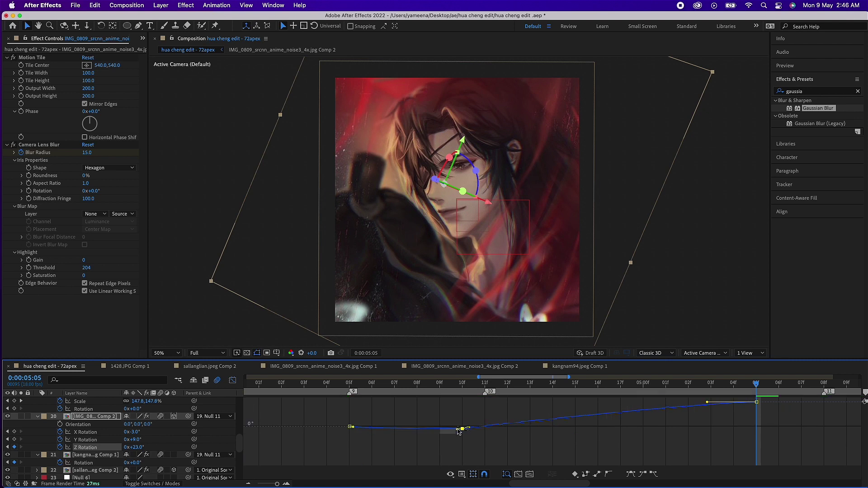
{"action": "key", "text": "shift+F3"}
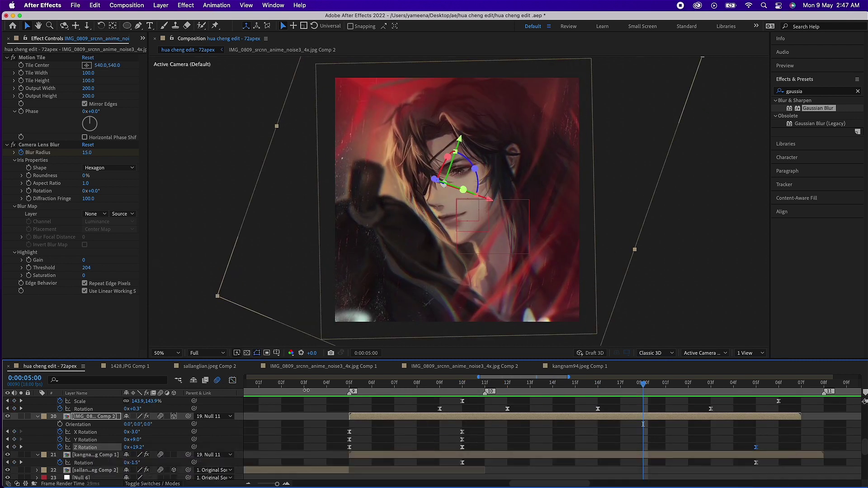
Preview the transition from 4:13 near the fade-out.
{"action": "left_click", "coordinate": [94, 470]}
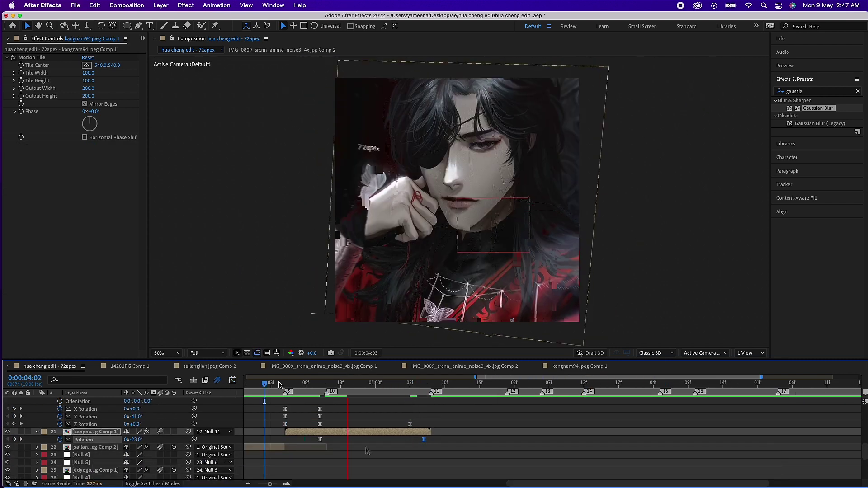
{"action": "mouse_move", "coordinate": [445, 384]}
{"action": "left_mouse_down"}
{"action": "mouse_move", "coordinate": [245, 386]}
{"action": "mouse_move", "coordinate": [535, 383]}
{"action": "left_mouse_up"}
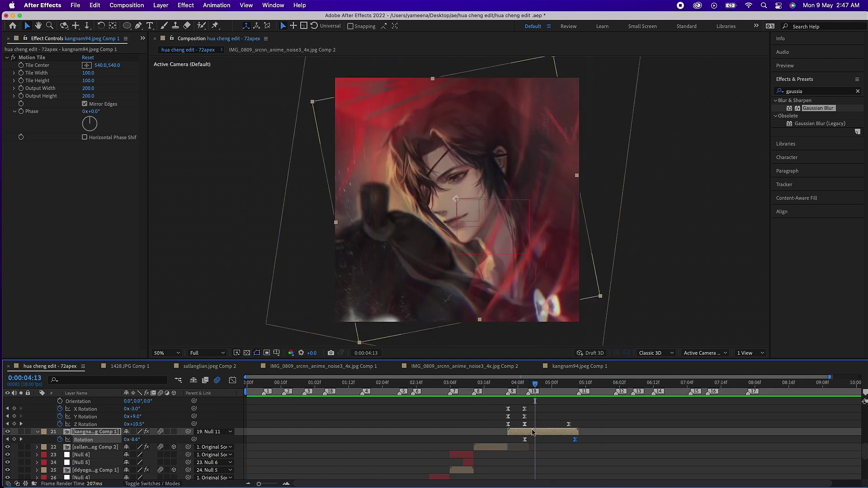
{"action": "left_click", "coordinate": [551, 424]}
{"action": "key", "text": "space"}
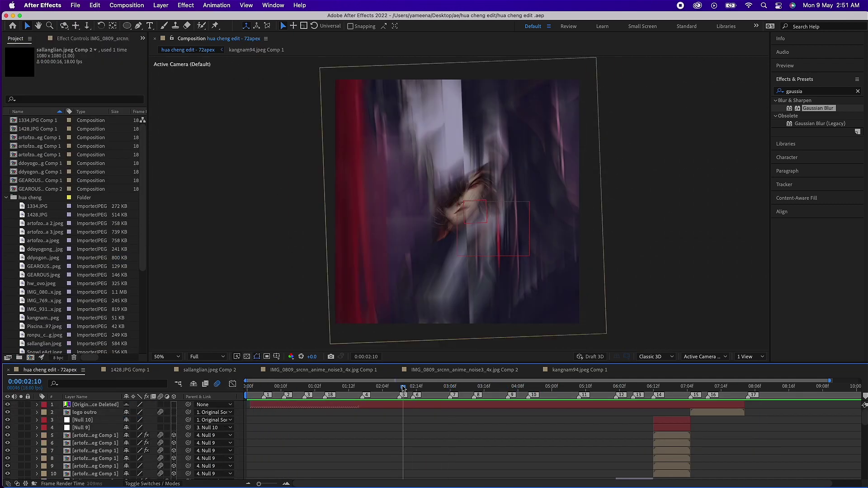
Add VideoStar.MOV to the timeline at the playhead and turn on its motion blur.
{"action": "left_click", "coordinate": [414, 443]}
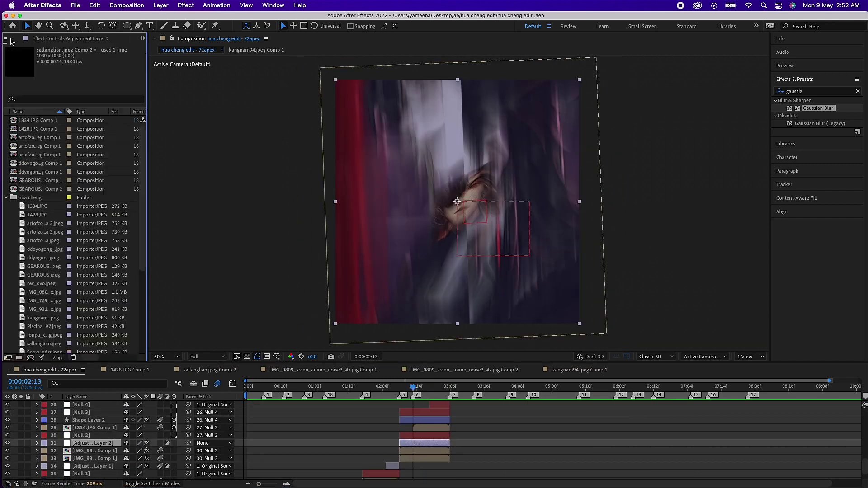
{"action": "scroll", "coordinate": [68, 249], "scroll_direction": "down", "scroll_amount": 10}
{"action": "left_click", "coordinate": [42, 302]}
{"action": "left_click_drag", "start_coordinate": [411, 453], "coordinate": [414, 448]}
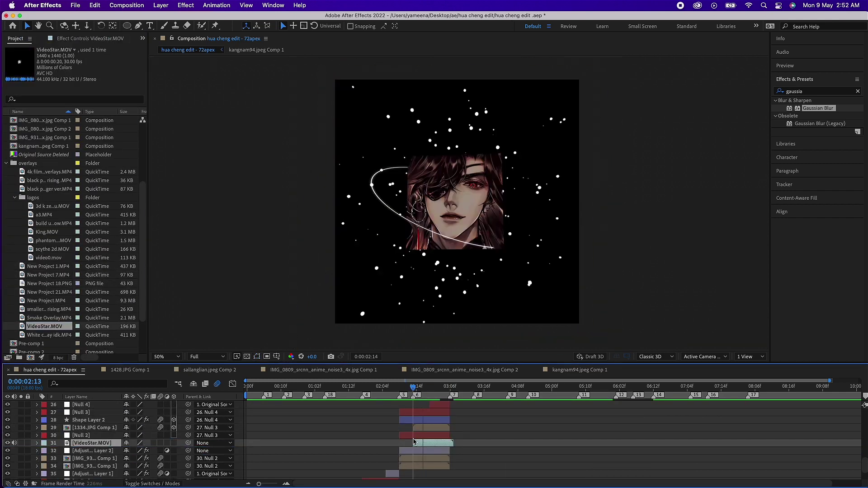
{"action": "left_click", "coordinate": [161, 443]}
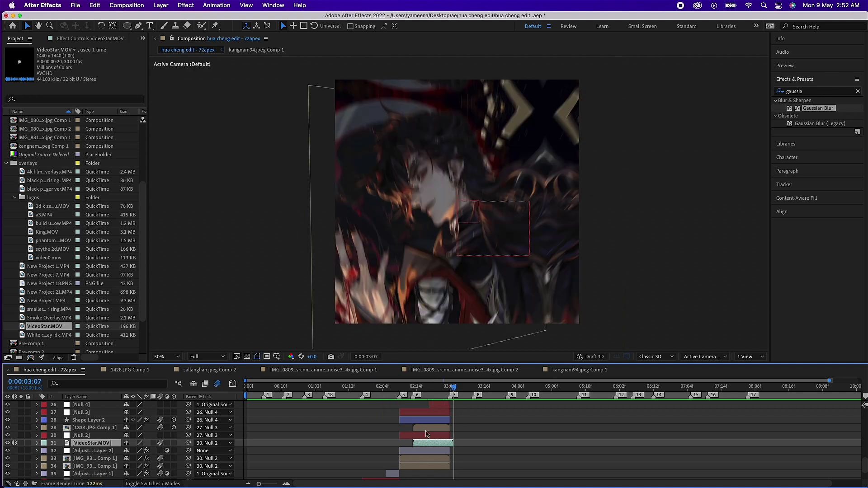
Apply the Glow effect to the VideoStar.MOV overlay.
{"action": "type", "text": "glow"}
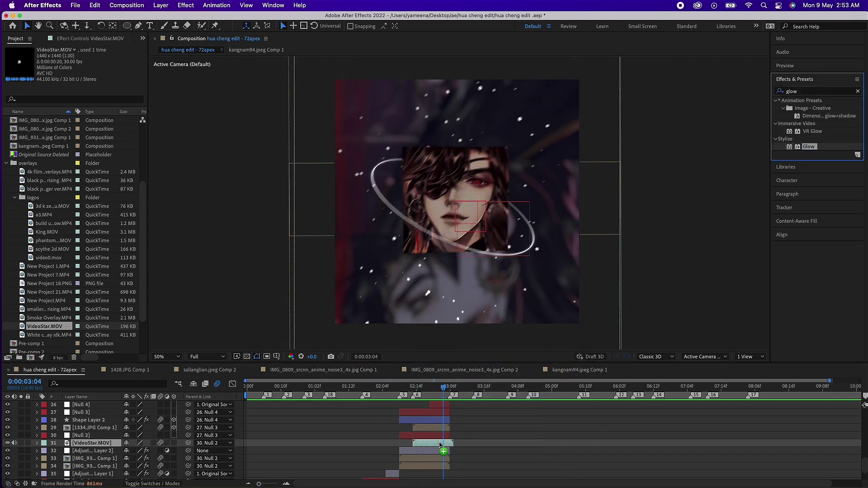
{"action": "double_click", "coordinate": [808, 147]}
{"action": "left_click", "coordinate": [427, 388]}
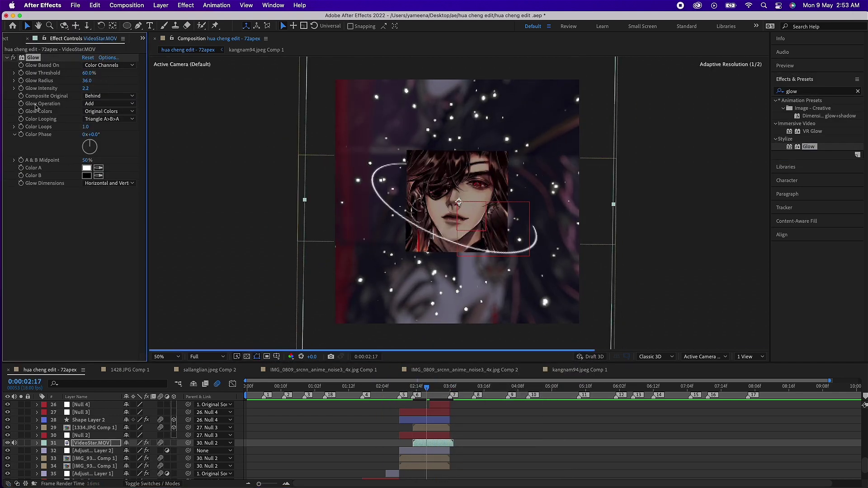
Apply Hue/Saturation to Adjustment Layer 2.
{"action": "left_click", "coordinate": [413, 388]}
{"action": "left_click", "coordinate": [425, 451]}
{"action": "type", "text": "hue"}
{"action": "double_click", "coordinate": [819, 139]}
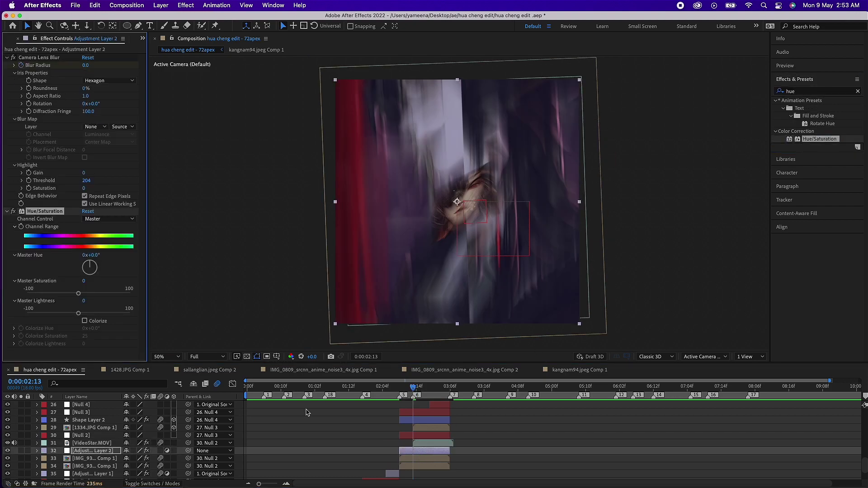
Scrub around 2:10, then show the IMG_0809 layer's keyframes at 4:05.
{"action": "mouse_move", "coordinate": [407, 387]}
{"action": "left_mouse_down"}
{"action": "mouse_move", "coordinate": [396, 388]}
{"action": "mouse_move", "coordinate": [510, 390]}
{"action": "mouse_move", "coordinate": [490, 390]}
{"action": "left_mouse_up"}
{"action": "left_click", "coordinate": [466, 204]}
{"action": "key", "text": "u"}
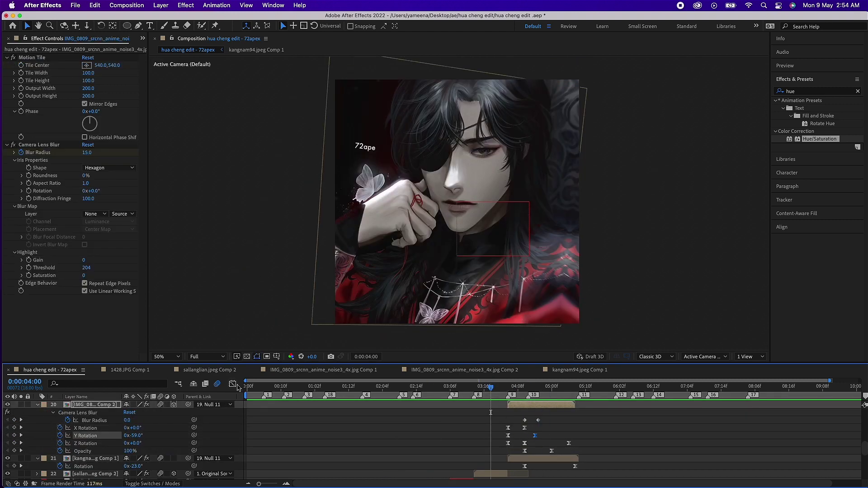
{"action": "left_click", "coordinate": [233, 384]}
Add New Project 1.MP4 to the composition and place it below Null 11.
{"action": "left_click", "coordinate": [233, 384]}
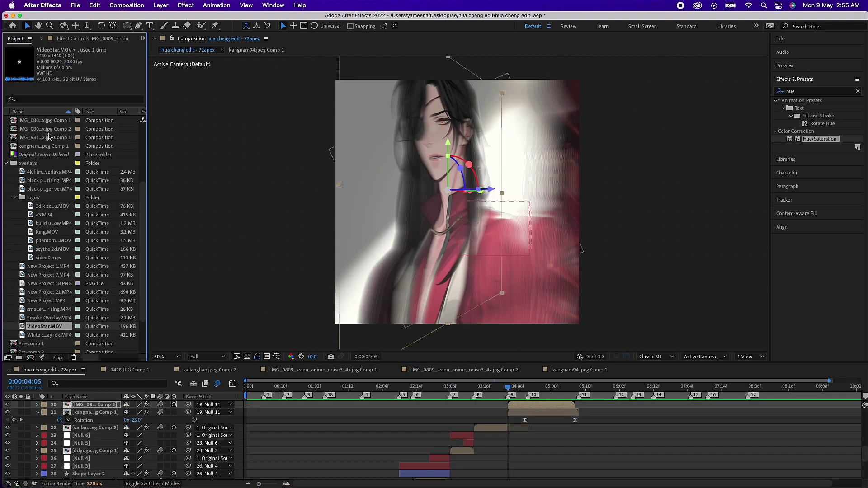
{"action": "double_click", "coordinate": [48, 267]}
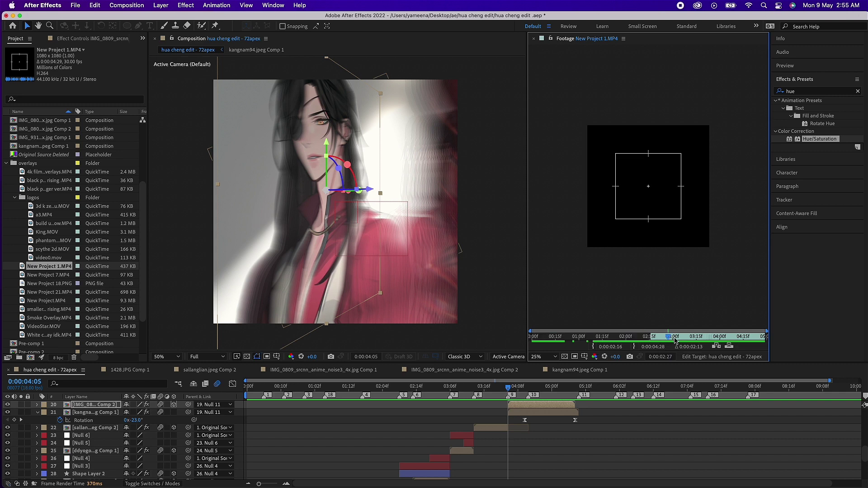
{"action": "left_click", "coordinate": [716, 346]}
{"action": "scroll", "coordinate": [110, 453], "scroll_direction": "up", "scroll_amount": 3}
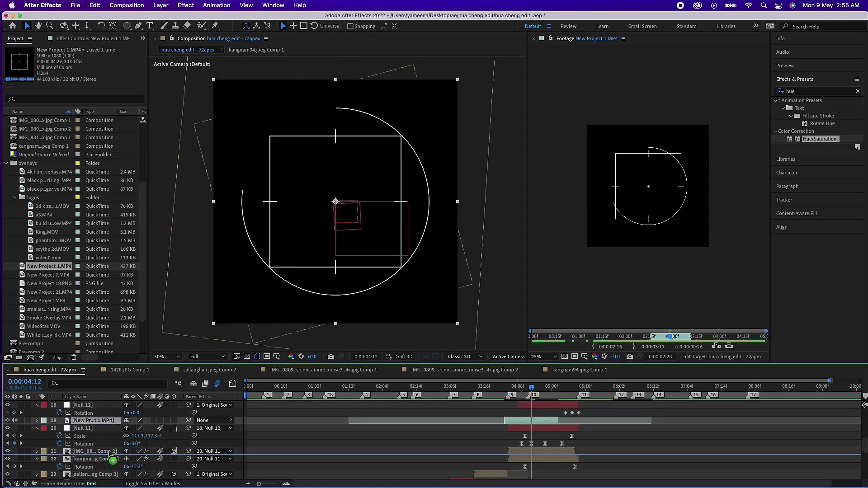
{"action": "left_click_drag", "start_coordinate": [110, 453], "coordinate": [188, 454]}
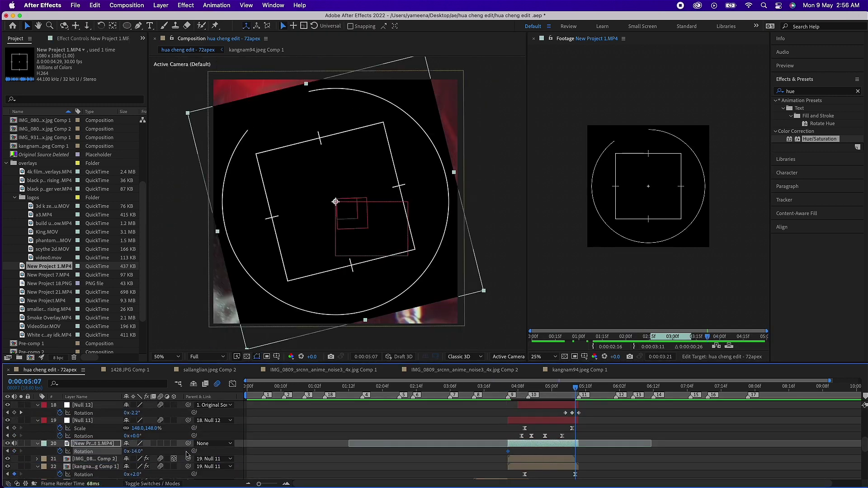
Keyframe the overlay's rotation, ending near 65°, with eased keyframes.
{"action": "mouse_move", "coordinate": [133, 451]}
{"action": "left_mouse_down"}
{"action": "mouse_move", "coordinate": [163, 451]}
{"action": "mouse_move", "coordinate": [122, 451]}
{"action": "left_mouse_up"}
{"action": "left_click", "coordinate": [232, 384]}
{"action": "key", "text": "F9"}
{"action": "left_click", "coordinate": [572, 386]}
{"action": "left_click", "coordinate": [232, 384]}
{"action": "left_click", "coordinate": [232, 384]}
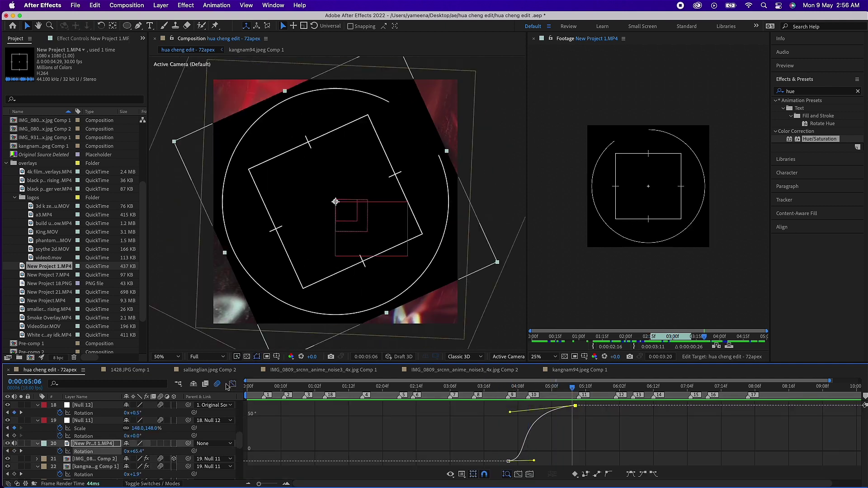
{"action": "left_click_drag", "start_coordinate": [572, 387], "coordinate": [485, 387]}
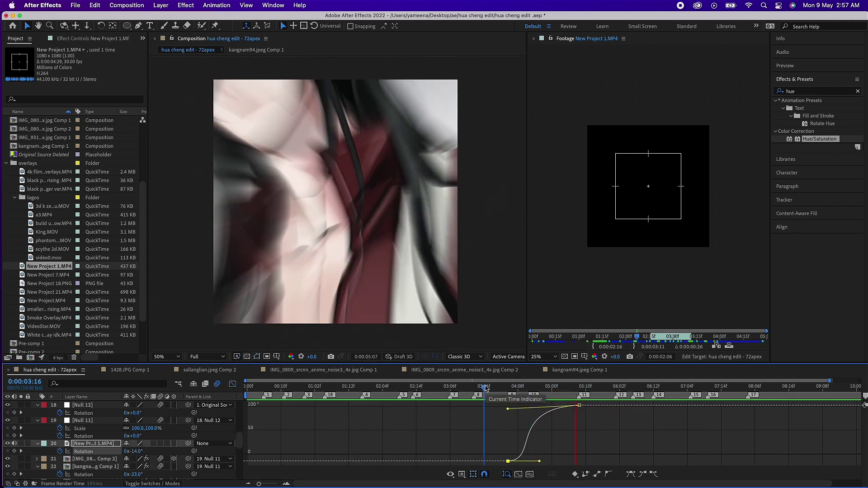
{"action": "key", "text": "shift+F3"}
{"action": "key", "text": "k"}
{"action": "left_click_drag", "start_coordinate": [524, 389], "coordinate": [511, 389]}
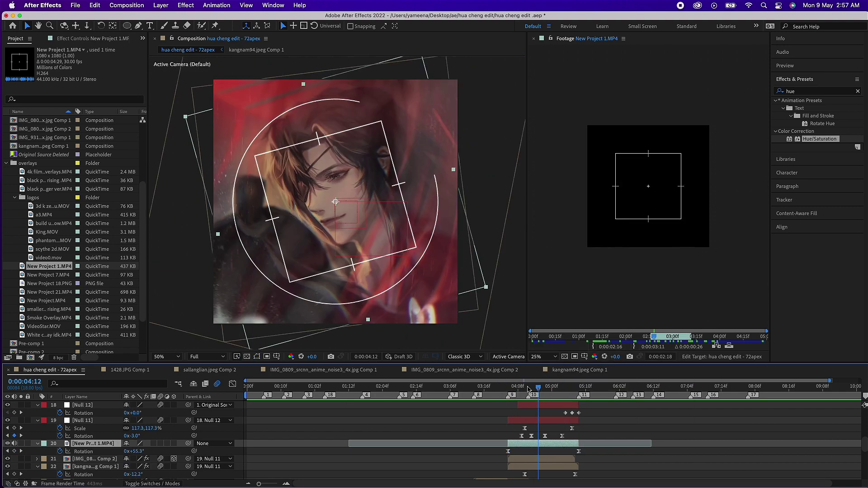
{"action": "key", "text": "j"}
Keyframe the overlay's scale and separated X/Y position at 4:05, and shape their curves.
{"action": "key", "text": "shift+F3"}
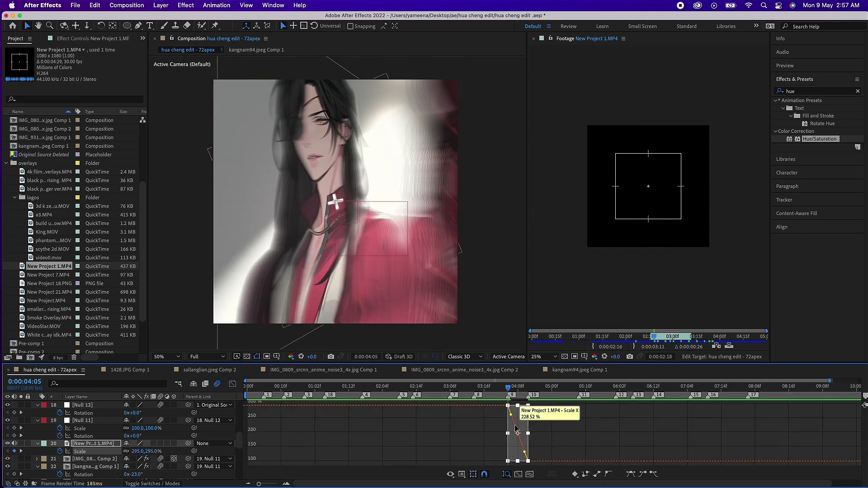
{"action": "key", "text": "shift+F3"}
{"action": "key", "text": "j"}
{"action": "key", "text": "p"}
{"action": "left_click", "coordinate": [60, 451]}
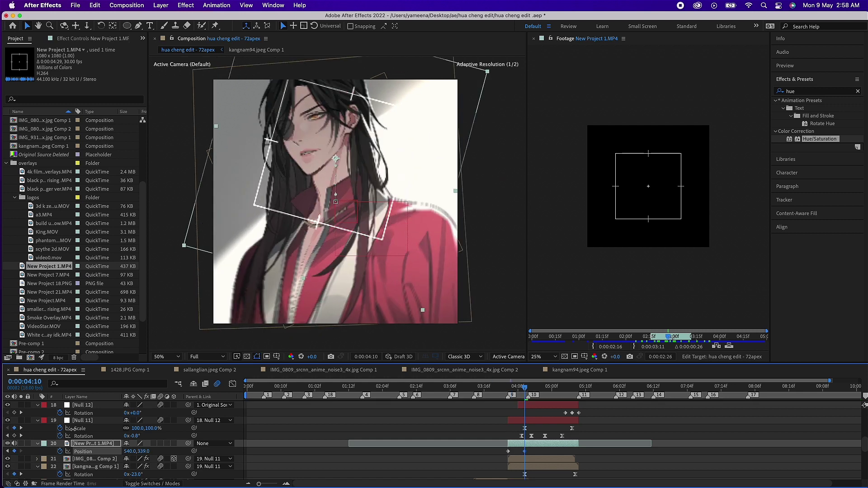
{"action": "key", "text": "j"}
{"action": "key", "text": "shift+F3"}
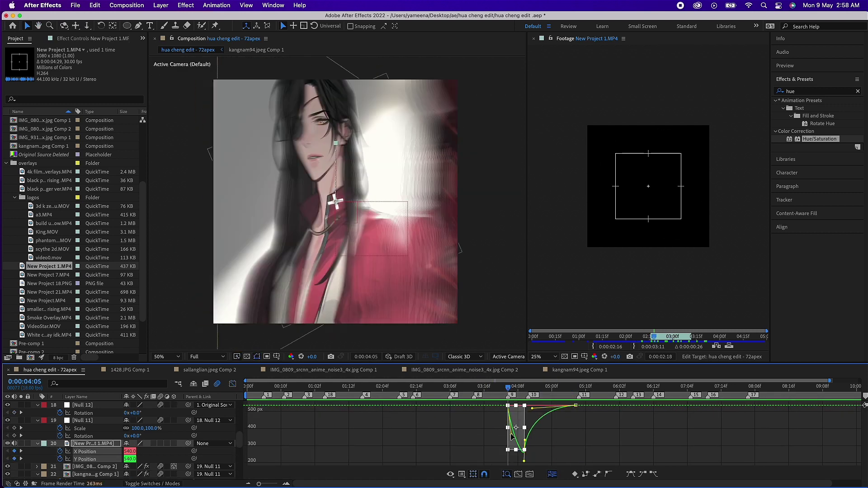
{"action": "key", "text": "shift+F3"}
Play back the overlay animation, review its rotation and scale curves, and create Null 13.
{"action": "key", "text": "space"}
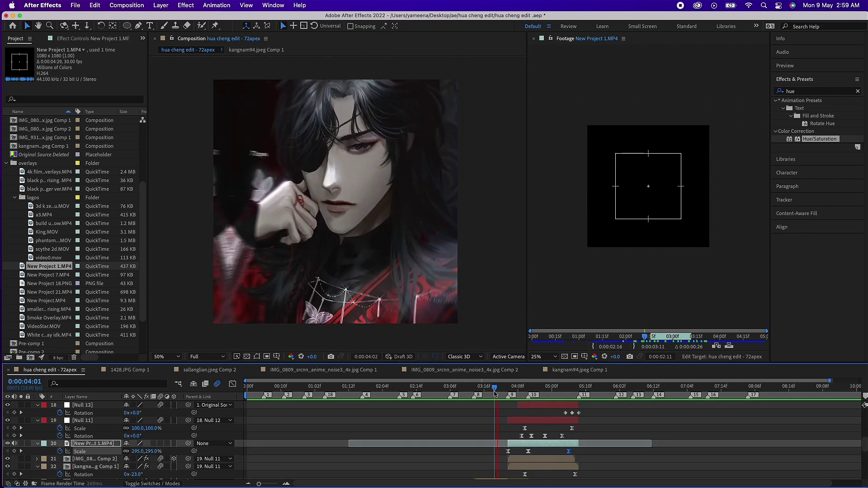
{"action": "key", "text": "space"}
{"action": "key", "text": "u"}
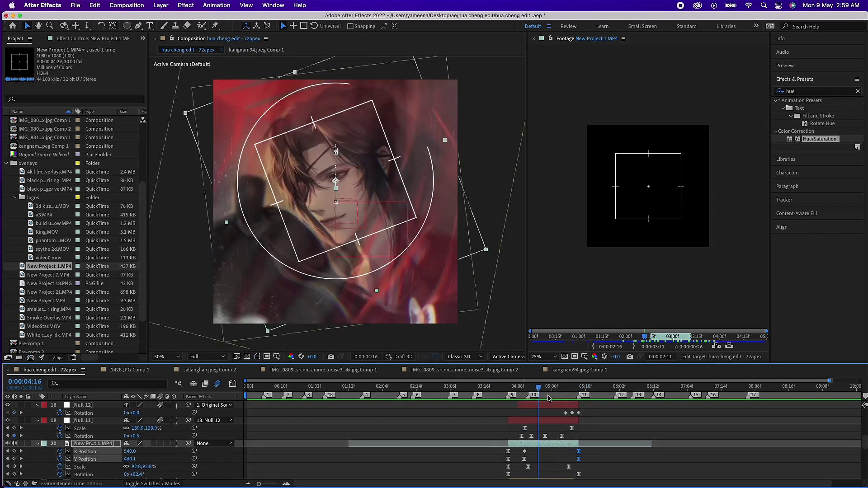
{"action": "left_click", "coordinate": [579, 474]}
{"action": "key", "text": "shift+F3"}
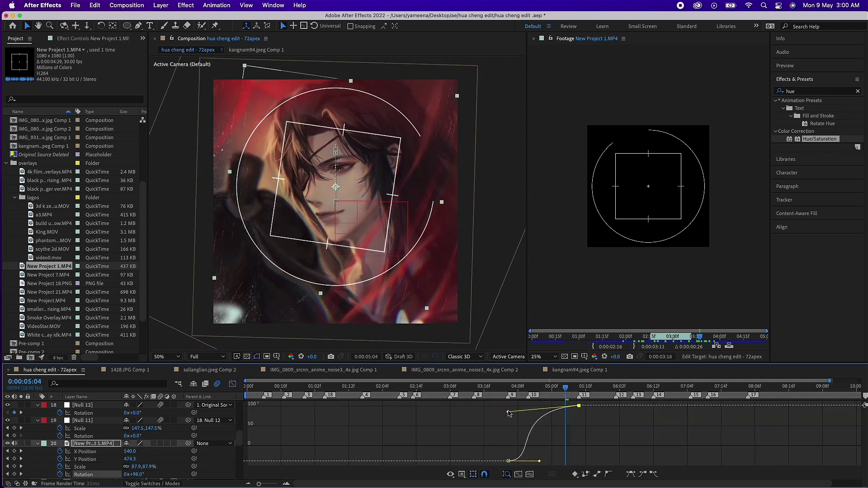
{"action": "key", "text": "shift+F3"}
{"action": "left_click", "coordinate": [578, 467]}
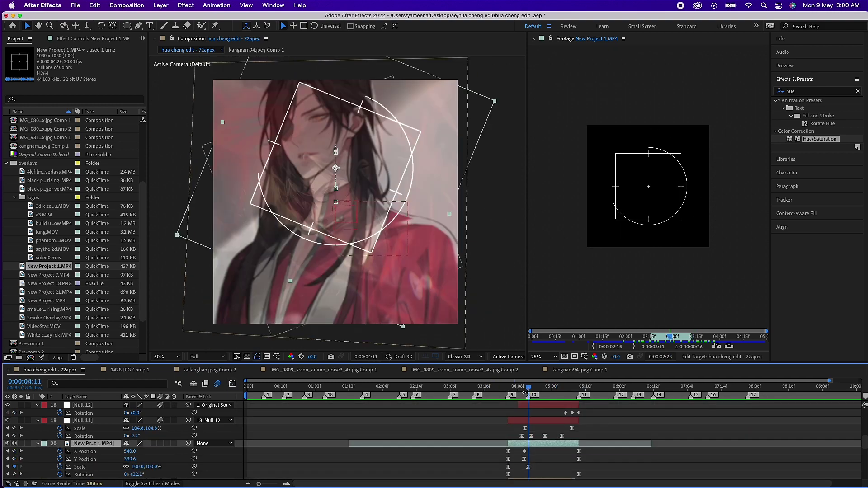
{"action": "left_click_drag", "start_coordinate": [568, 391], "coordinate": [559, 391]}
{"action": "key", "text": "super+alt+shift+y"}
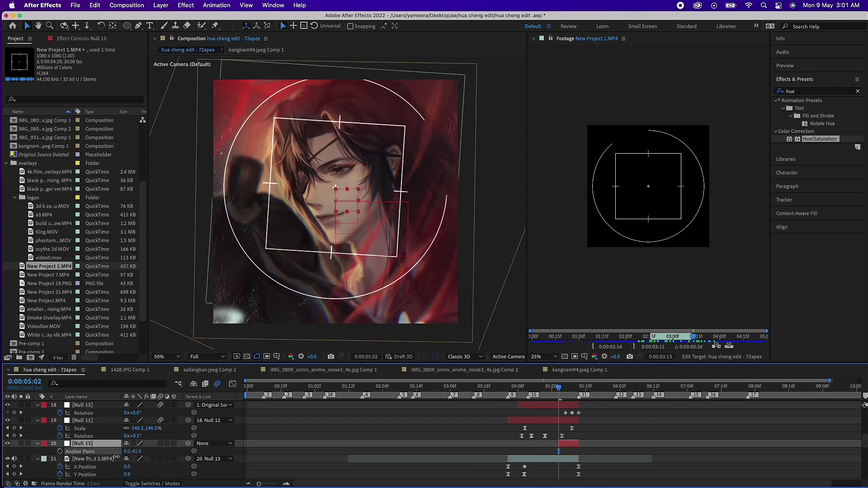
Shape Null 13's rotation easing and check frames at 04:02, 05:01 and 05:09.
{"action": "left_click_drag", "start_coordinate": [569, 392], "coordinate": [572, 391]}
{"action": "key", "text": "shift+F3"}
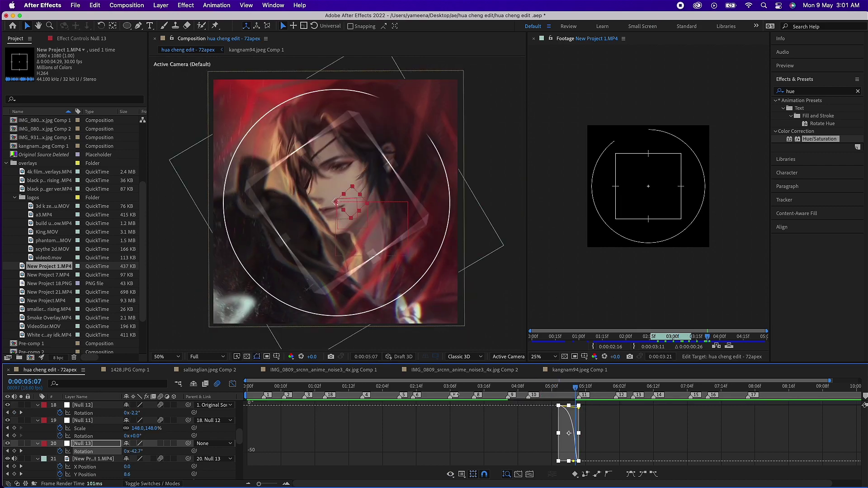
{"action": "key", "text": "shift+F3"}
{"action": "left_click_drag", "start_coordinate": [561, 391], "coordinate": [445, 391]}
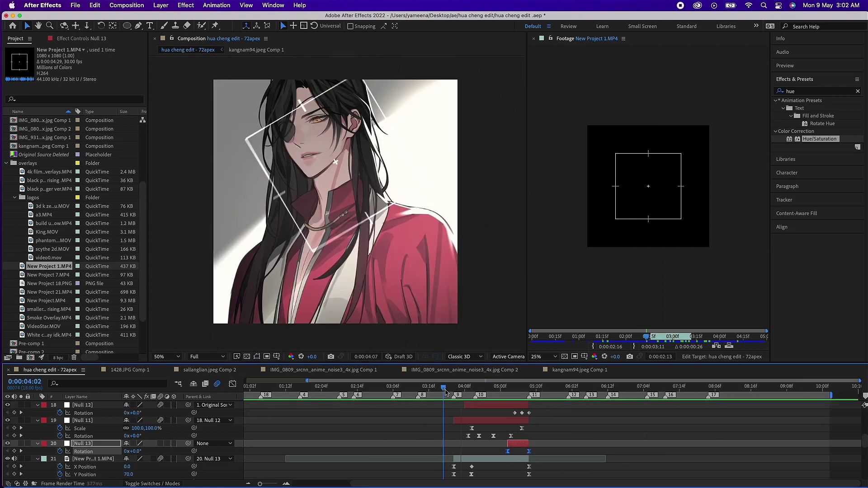
{"action": "left_click", "coordinate": [504, 387]}
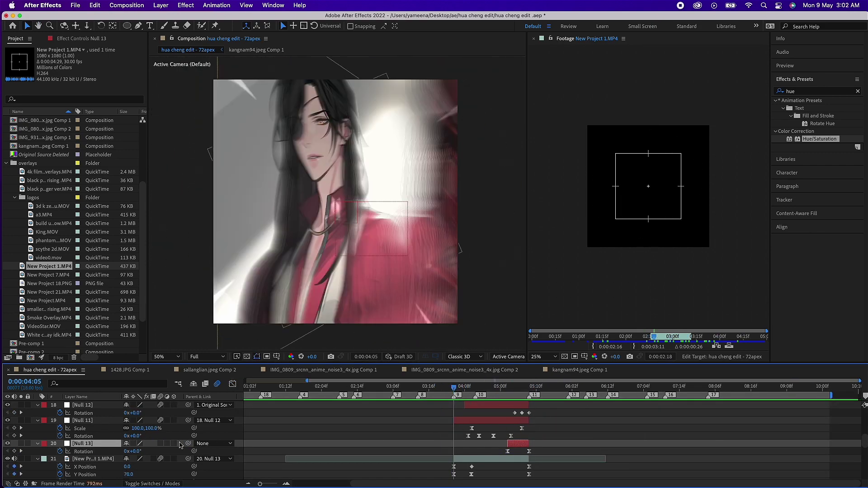
{"action": "scroll", "coordinate": [179, 446], "scroll_direction": "up", "scroll_amount": 3}
{"action": "left_click", "coordinate": [531, 387]}
{"action": "scroll", "coordinate": [190, 478], "scroll_direction": "down", "scroll_amount": 1}
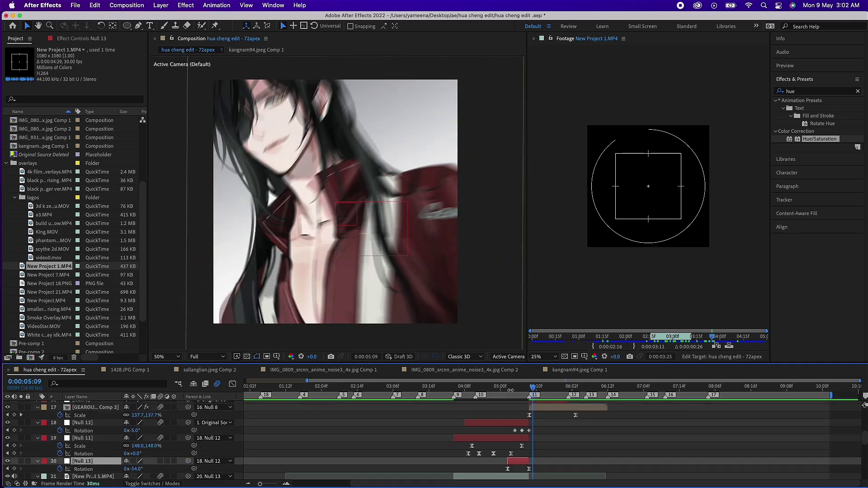
Parent Null 13 to Null 12 and select the IMG_0809 Comp 2 layer at 04:11.
{"action": "left_click", "coordinate": [189, 461]}
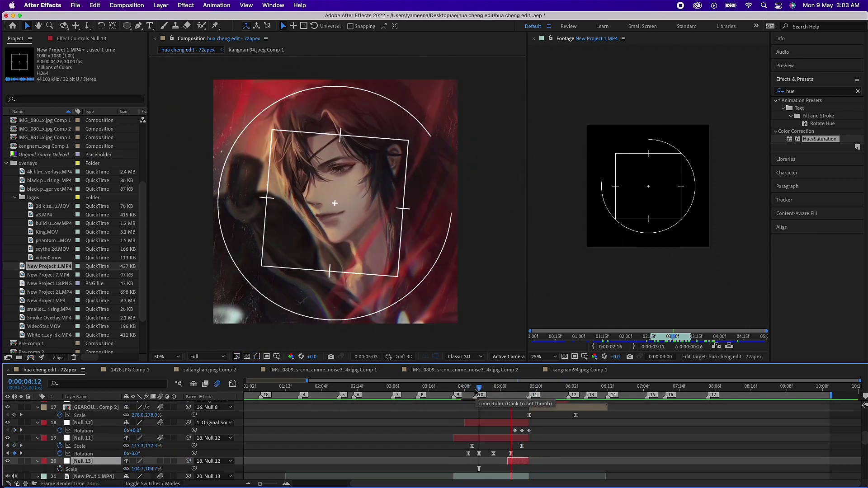
{"action": "left_click", "coordinate": [475, 388]}
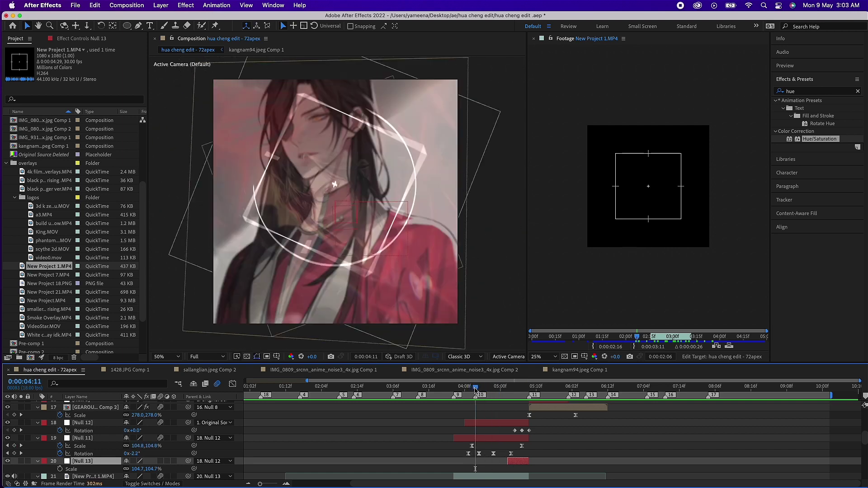
{"action": "scroll", "coordinate": [479, 452], "scroll_direction": "down", "scroll_amount": 3}
{"action": "left_click", "coordinate": [479, 470]}
{"action": "type", "text": "linear"}
Apply Linear Wipe and keyframe its Wipe Angle up to about 166° at 05:06.
{"action": "double_click", "coordinate": [818, 146]}
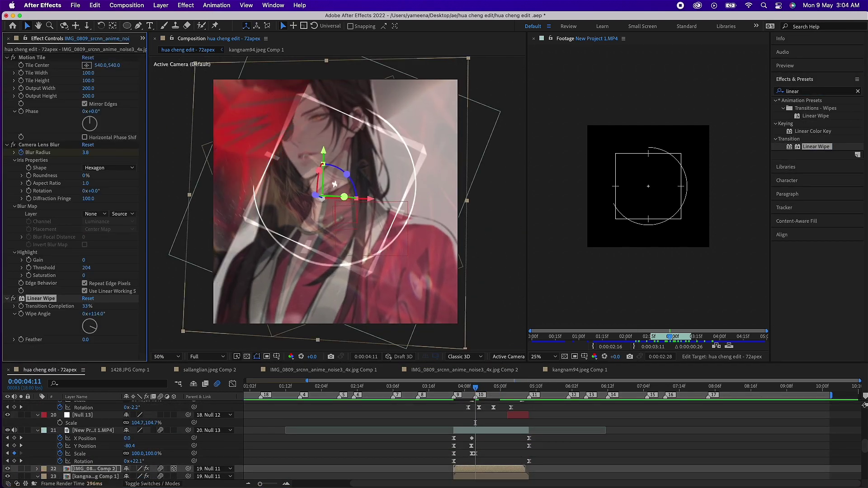
{"action": "left_click", "coordinate": [479, 477]}
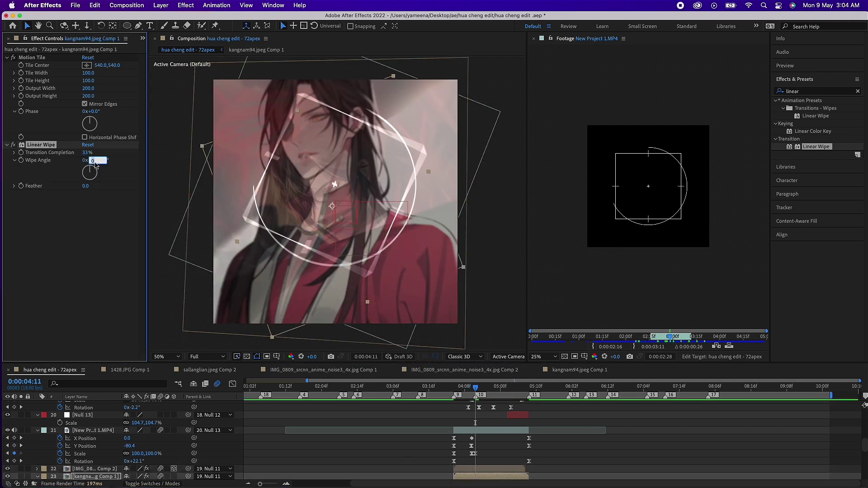
{"action": "left_click_drag", "start_coordinate": [475, 389], "coordinate": [522, 389]}
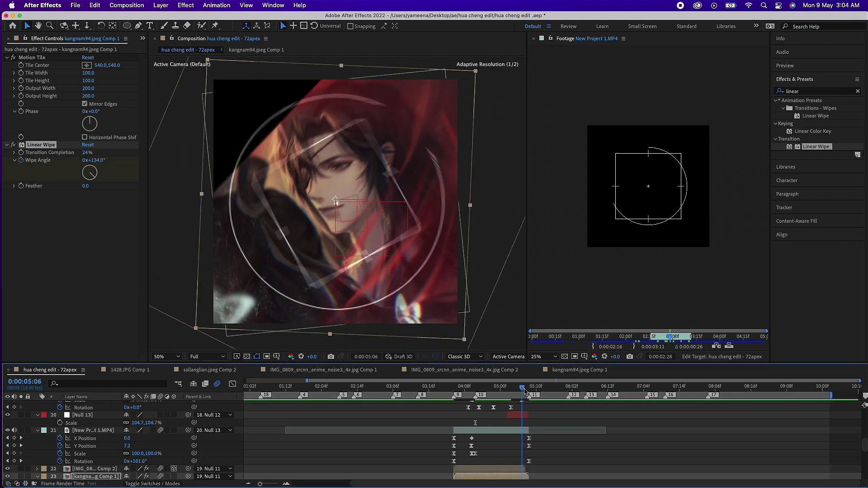
{"action": "left_click_drag", "start_coordinate": [94, 178], "coordinate": [92, 181]}
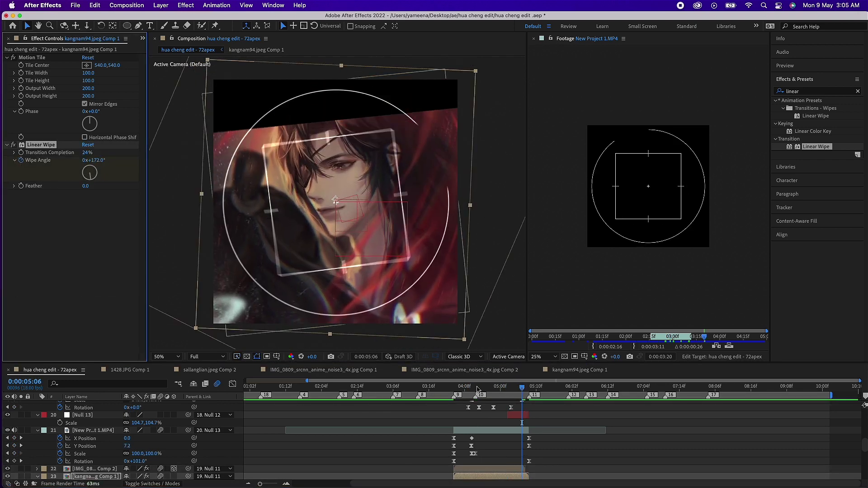
{"action": "left_click_drag", "start_coordinate": [477, 389], "coordinate": [515, 389]}
Raise the Wipe Angle to 183°, ease the curve, and preview from 04:12.
{"action": "scroll", "coordinate": [400, 435], "scroll_direction": "down", "scroll_amount": 3}
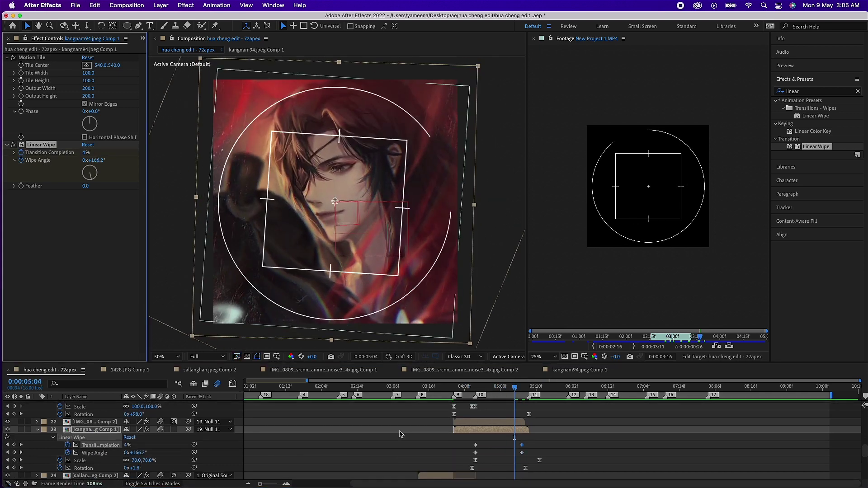
{"action": "key", "text": "shift+F3"}
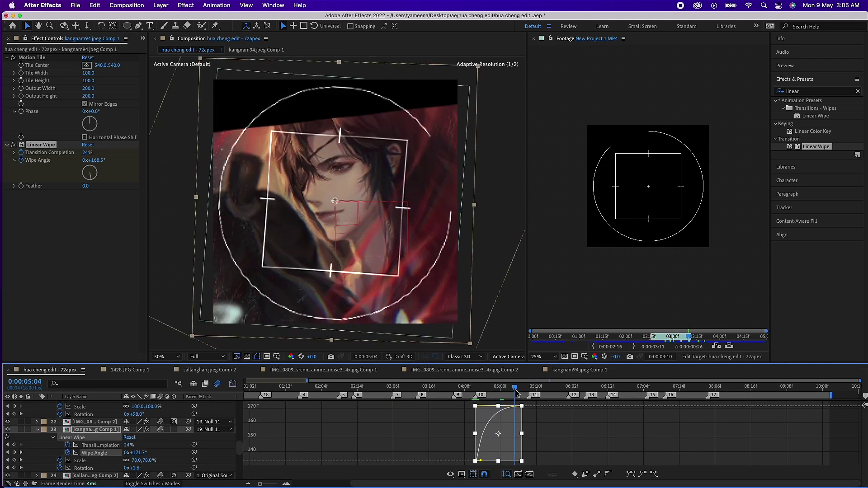
{"action": "key", "text": "shift+F3"}
{"action": "left_click_drag", "start_coordinate": [89, 178], "coordinate": [90, 188]}
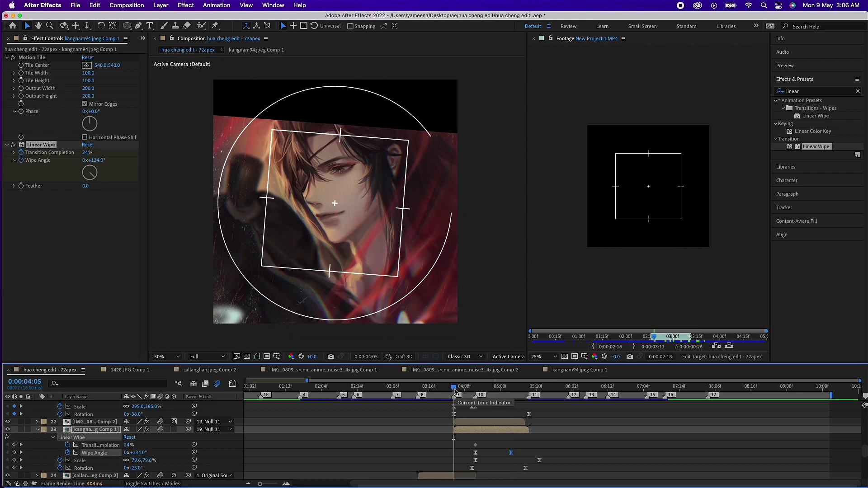
{"action": "left_click", "coordinate": [519, 397]}
{"action": "key", "text": "shift+F3"}
{"action": "left_click_drag", "start_coordinate": [518, 397], "coordinate": [478, 457]}
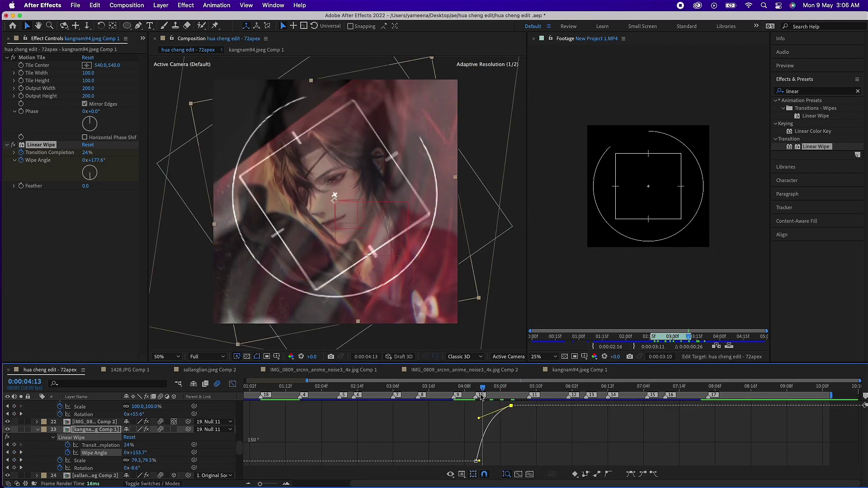
Review the first wipe's easing between 04:06 and 05:04 at the 04:11 keyframe.
{"action": "left_click_drag", "start_coordinate": [481, 392], "coordinate": [515, 389]}
{"action": "key", "text": "shift+F3"}
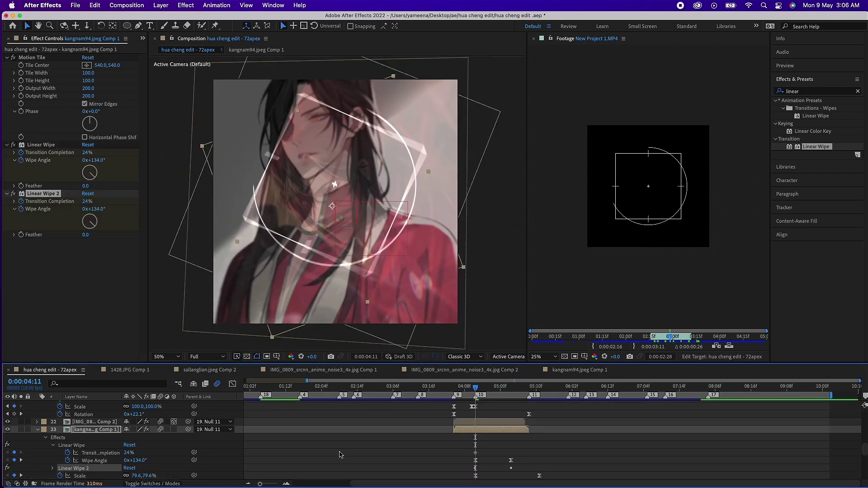
{"action": "key", "text": "shift+F3"}
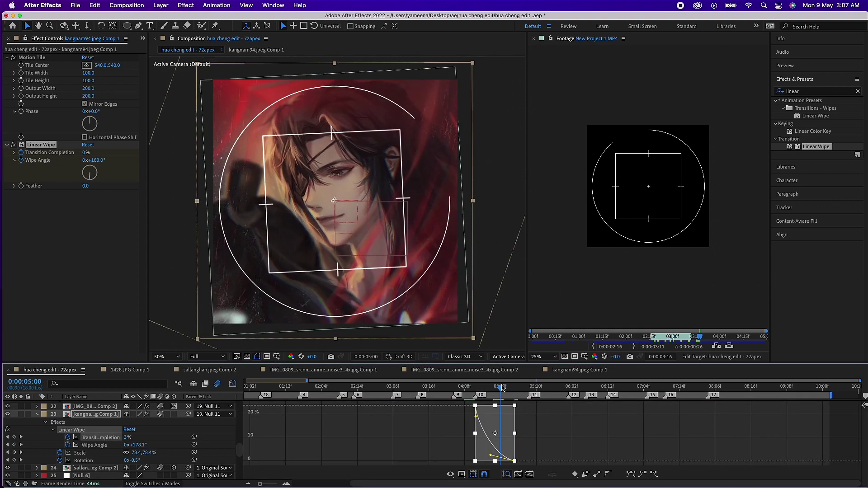
{"action": "key", "text": "j"}
{"action": "left_click_drag", "start_coordinate": [475, 387], "coordinate": [457, 388]}
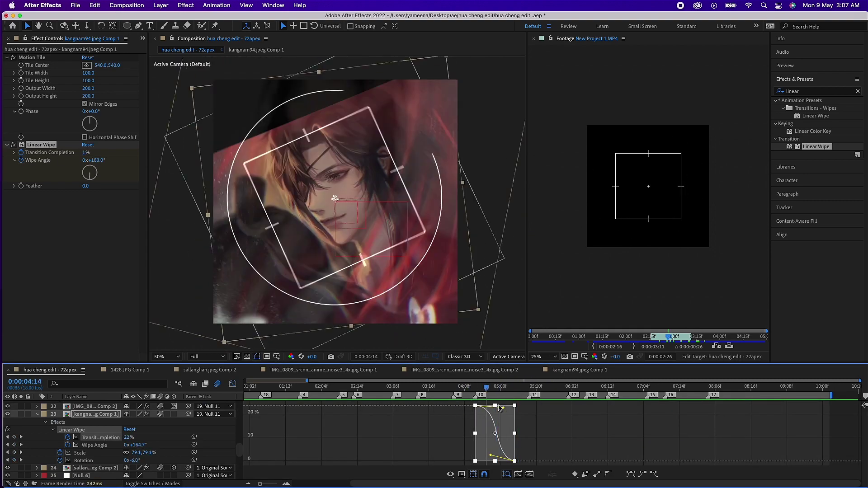
{"action": "key", "text": "k"}
{"action": "key", "text": "shift+F3"}
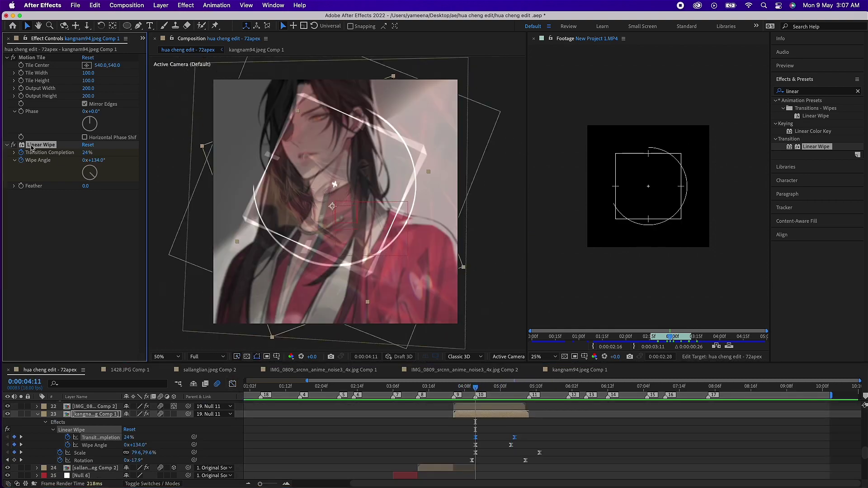
Duplicate into Linear Wipe 2 at 222° with a lower, keyframed Transition Completion.
{"action": "key", "text": "super+d"}
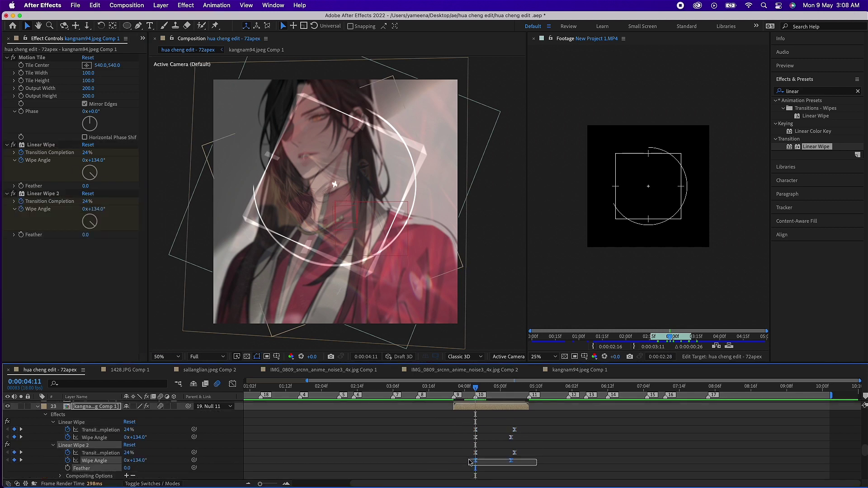
{"action": "left_click_drag", "start_coordinate": [136, 460], "coordinate": [520, 452]}
{"action": "left_click_drag", "start_coordinate": [128, 452], "coordinate": [121, 454]}
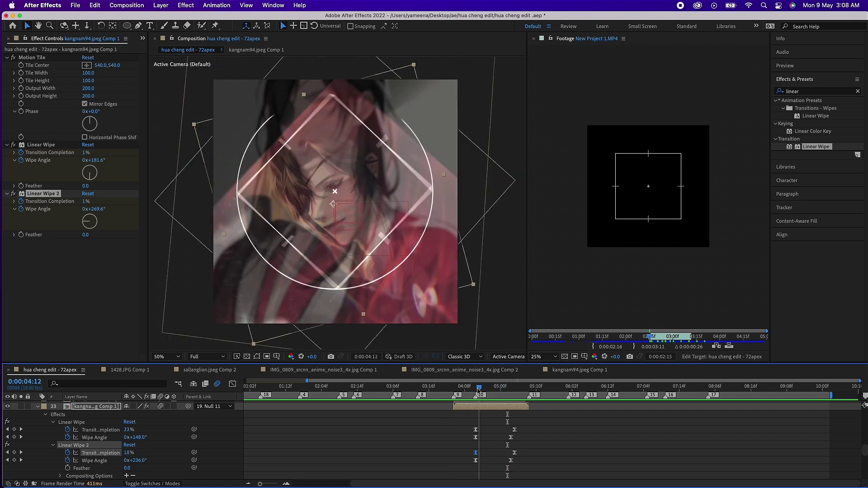
{"action": "left_click_drag", "start_coordinate": [450, 392], "coordinate": [476, 389]}
Duplicate into Linear Wipe 3 at about 318° with 29% Transition Completion.
{"action": "key", "text": "super+d"}
{"action": "left_click", "coordinate": [53, 437]}
{"action": "left_click_drag", "start_coordinate": [133, 453], "coordinate": [182, 453]}
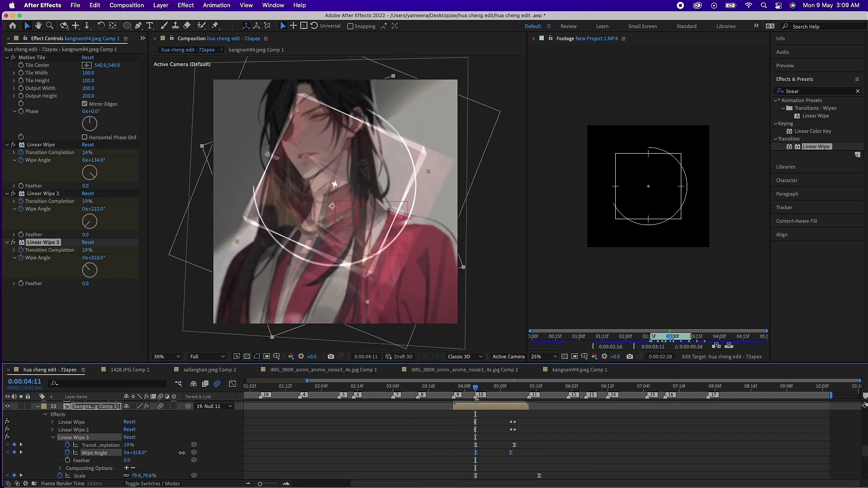
{"action": "left_click", "coordinate": [129, 445]}
{"action": "type", "text": "29"}
{"action": "key", "text": "Return"}
{"action": "key", "text": "Page_Up"}
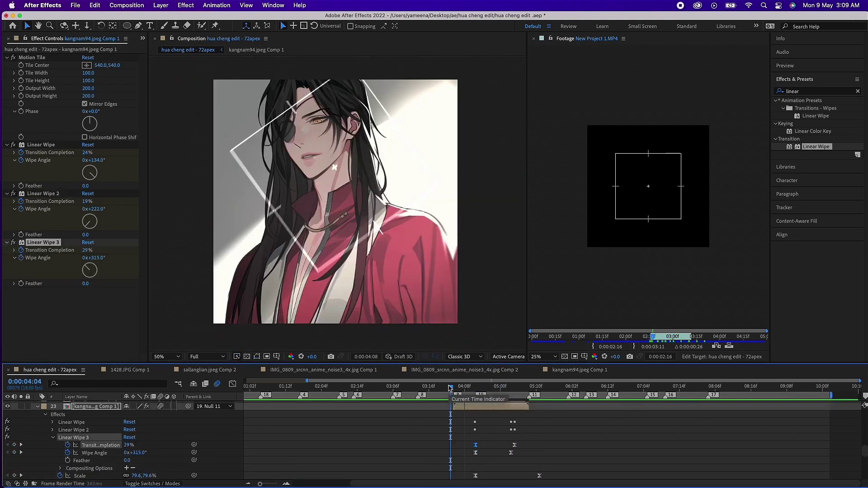
{"action": "key", "text": "Page_Down"}
Duplicate into Linear Wipe 4, angled past a full rotation, at 33% completion.
{"action": "key", "text": "super+d"}
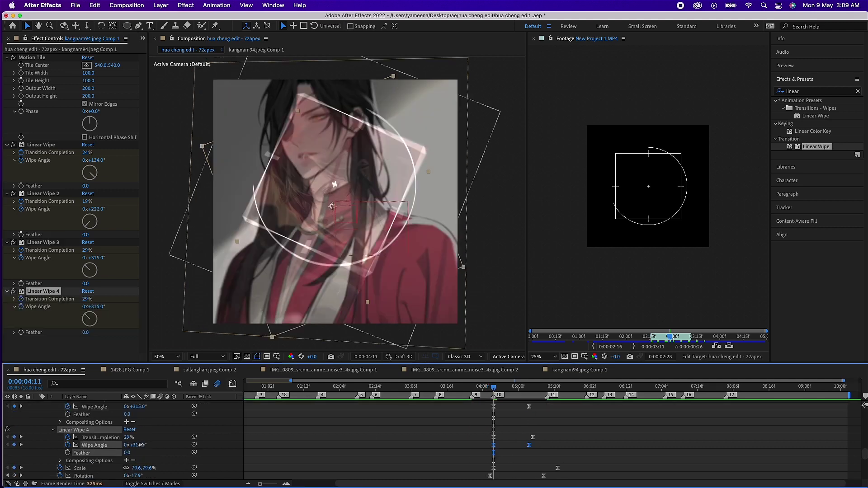
{"action": "left_click_drag", "start_coordinate": [134, 445], "coordinate": [184, 447]}
{"action": "left_click_drag", "start_coordinate": [133, 438], "coordinate": [139, 447]}
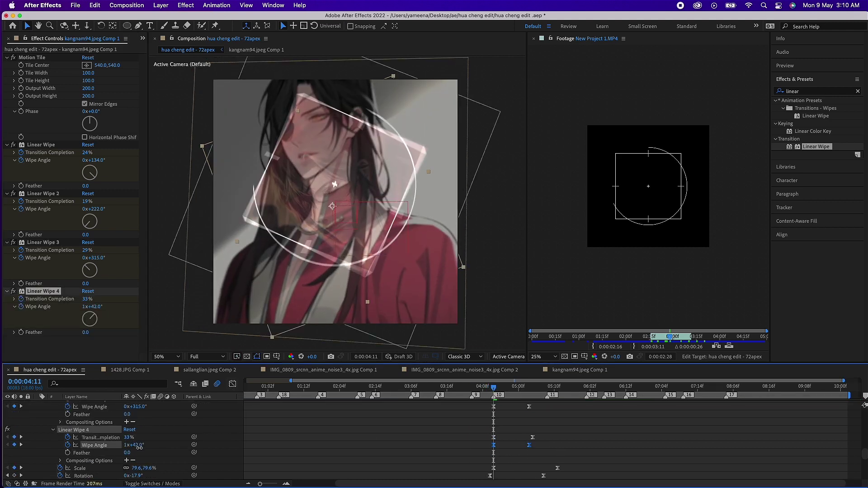
{"action": "scroll", "coordinate": [99, 453], "scroll_direction": "up", "scroll_amount": 3}
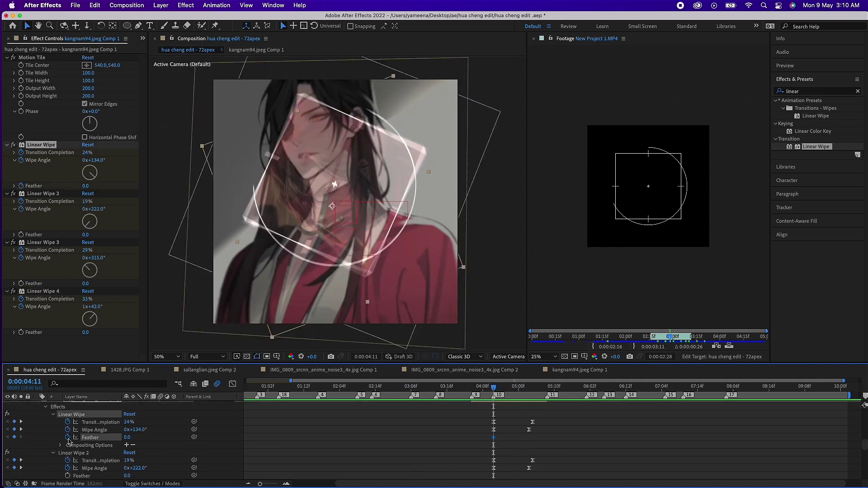
{"action": "scroll", "coordinate": [98, 453], "scroll_direction": "down", "scroll_amount": 3}
{"action": "mouse_move", "coordinate": [512, 387]}
{"action": "left_mouse_down"}
{"action": "mouse_move", "coordinate": [501, 389]}
{"action": "mouse_move", "coordinate": [544, 388]}
{"action": "left_mouse_up"}
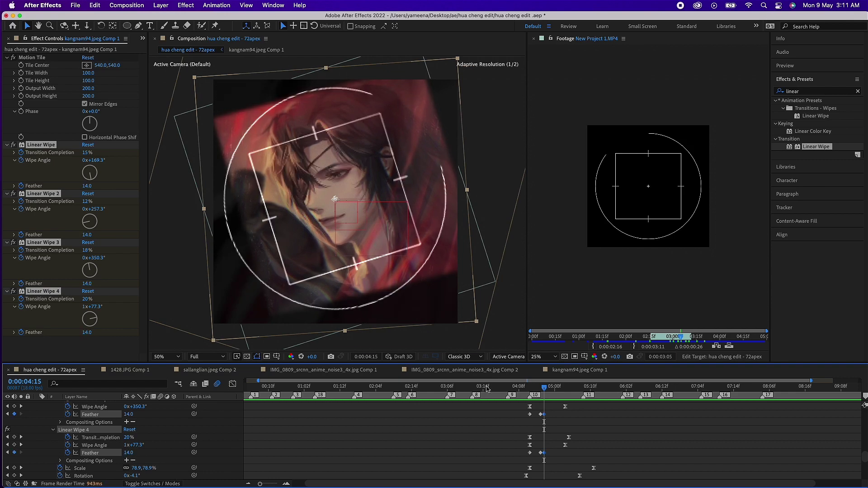
{"action": "left_click_drag", "start_coordinate": [487, 389], "coordinate": [594, 388]}
{"action": "key", "text": "ctrl+Up"}
Scale the kangnam94.jpeg Comp 1 layer to 77.6% and play back the transition.
{"action": "left_click", "coordinate": [95, 445]}
{"action": "key", "text": "s"}
{"action": "left_click_drag", "start_coordinate": [133, 452], "coordinate": [137, 453]}
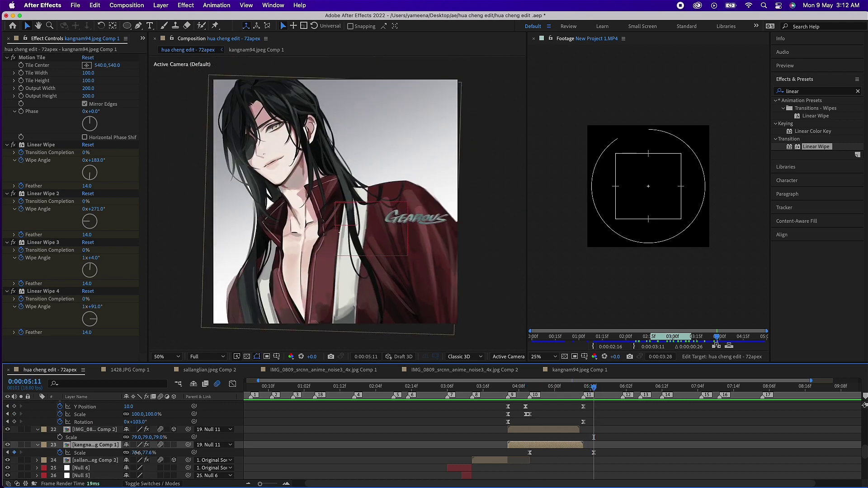
{"action": "key", "text": "space"}
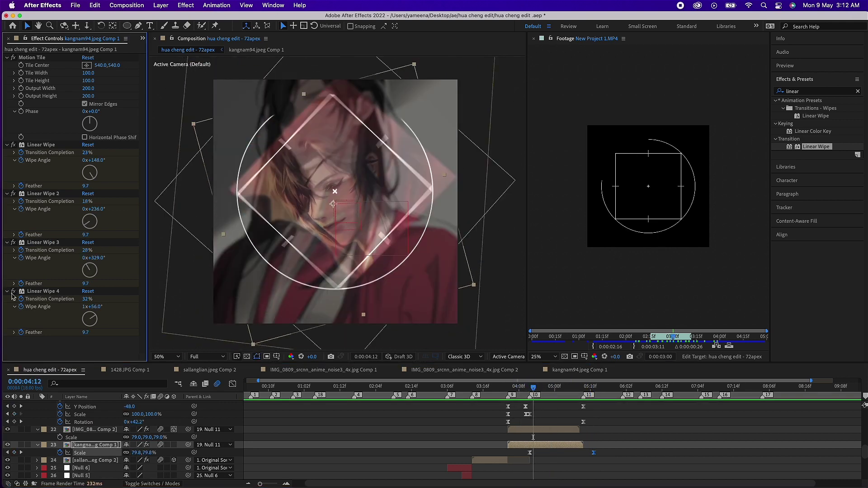
Show Linear Wipe 4's keyframed properties at 04:11 in the Graph Editor.
{"action": "left_click", "coordinate": [41, 291]}
{"action": "key", "text": "u"}
{"action": "left_click", "coordinate": [531, 388]}
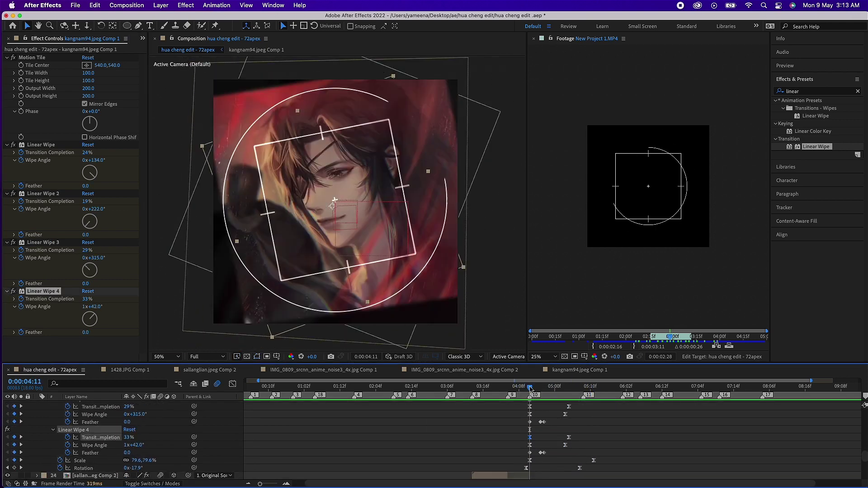
{"action": "left_click_drag", "start_coordinate": [531, 388], "coordinate": [534, 388]}
{"action": "key", "text": "shift+F3"}
{"action": "scroll", "coordinate": [94, 420], "scroll_direction": "up", "scroll_amount": 3}
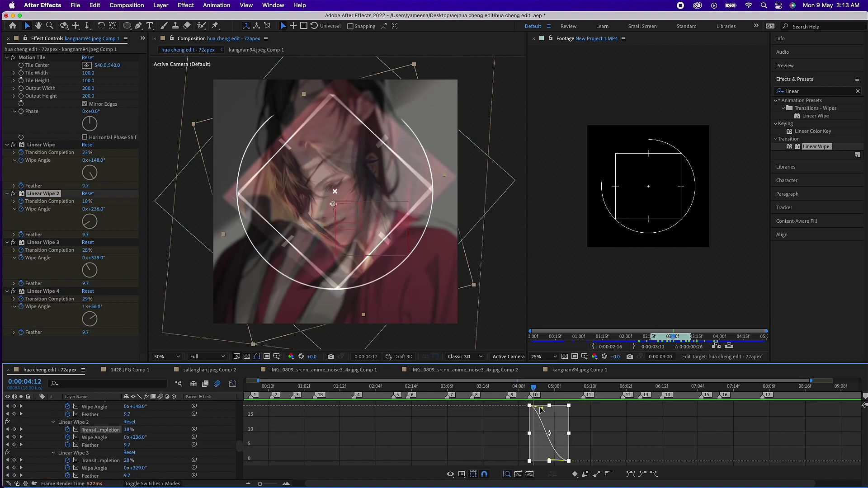
Apply Glow to the New Project 1.MP4 layer at 01:13 and select its Y Position keyframe.
{"action": "key", "text": "shift+F3"}
{"action": "mouse_move", "coordinate": [534, 388]}
{"action": "left_mouse_down"}
{"action": "mouse_move", "coordinate": [344, 388]}
{"action": "mouse_move", "coordinate": [562, 388]}
{"action": "left_mouse_up"}
{"action": "scroll", "coordinate": [561, 434], "scroll_direction": "up", "scroll_amount": 3}
{"action": "left_click", "coordinate": [550, 421]}
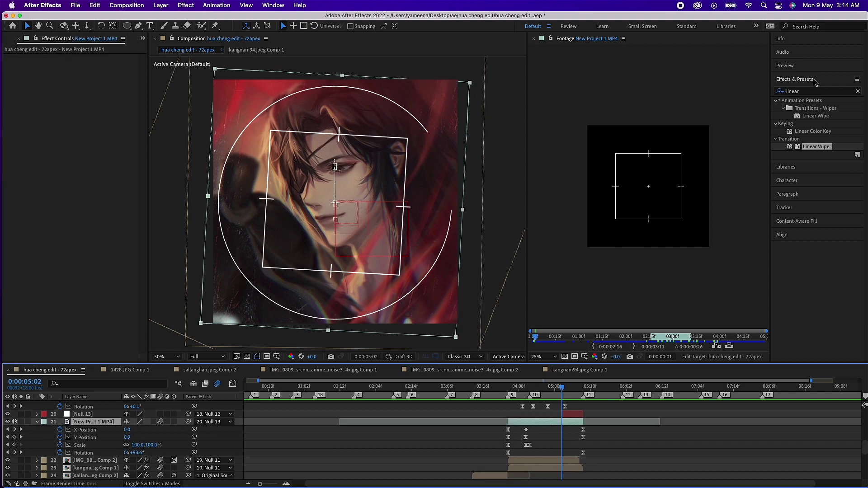
{"action": "type", "text": "glow"}
{"action": "double_click", "coordinate": [808, 147]}
{"action": "key", "text": "k"}
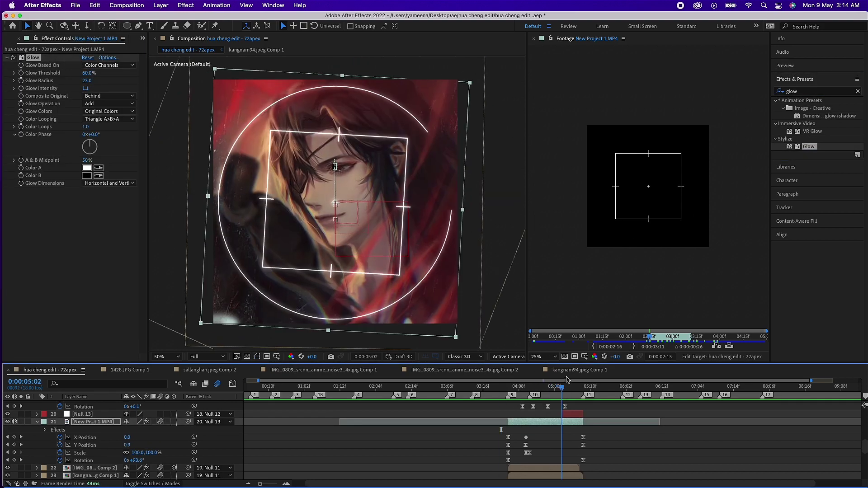
{"action": "left_click", "coordinate": [583, 445]}
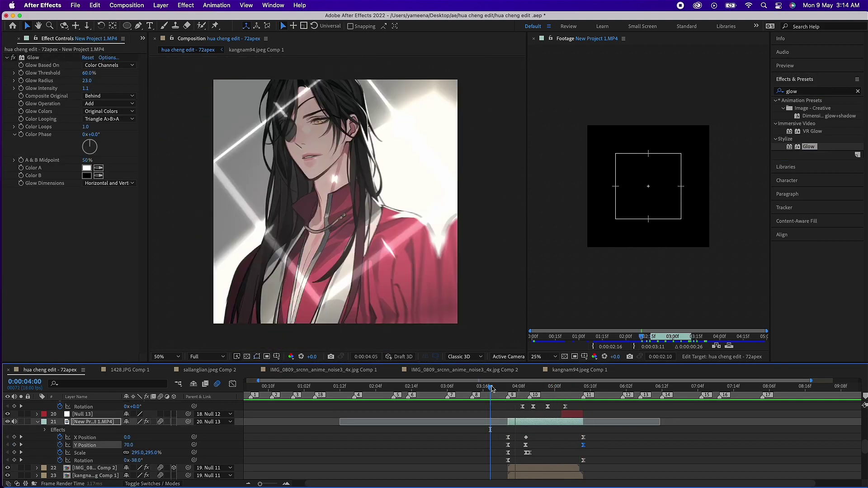
Apply Hue/Saturation to Adjustment Layer 7 and bring up its tint settings (hue 36°, saturation 25).
{"action": "left_click", "coordinate": [803, 91]}
{"action": "type", "text": "rip"}
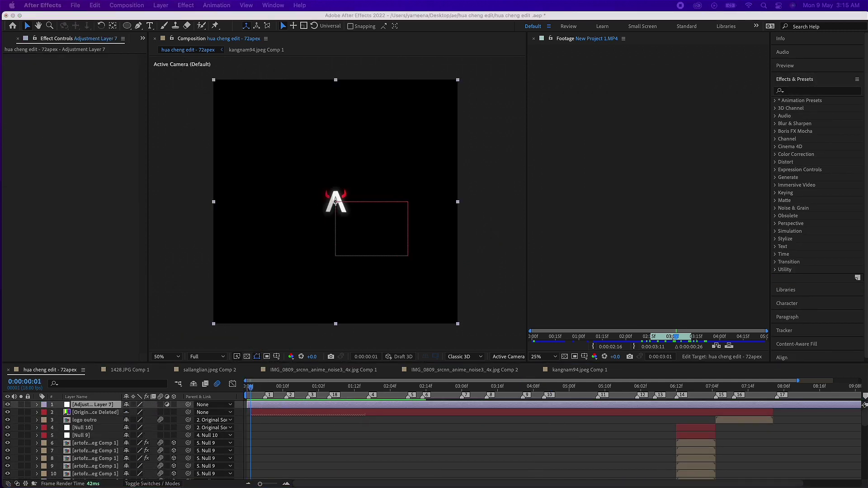
{"action": "left_click", "coordinate": [810, 91]}
{"action": "type", "text": "hue"}
{"action": "left_click_drag", "start_coordinate": [819, 138], "coordinate": [89, 180]}
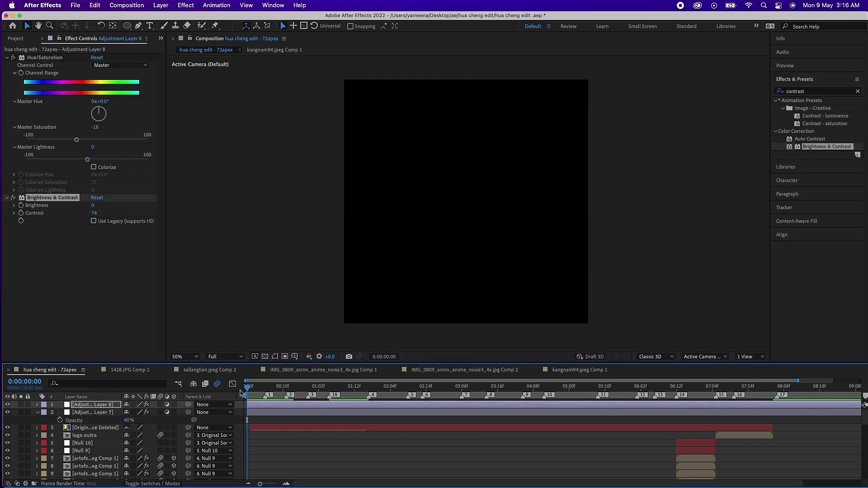
{"action": "left_click", "coordinate": [251, 396]}
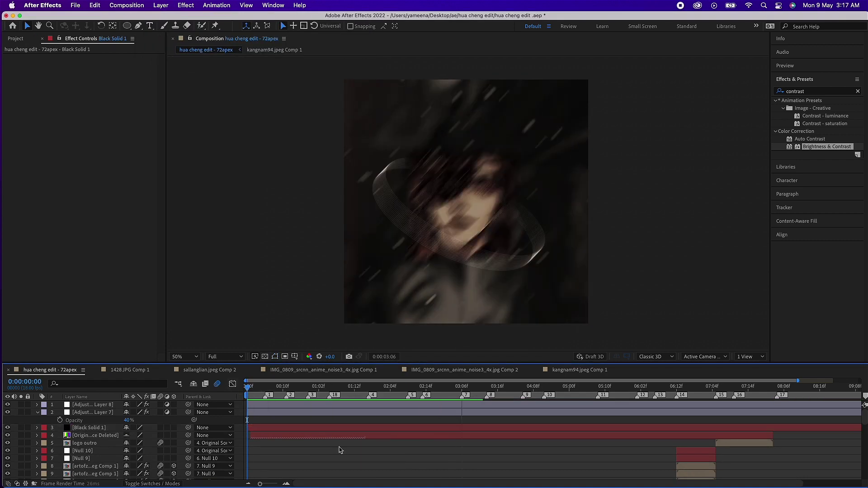
{"action": "left_click", "coordinate": [290, 412]}
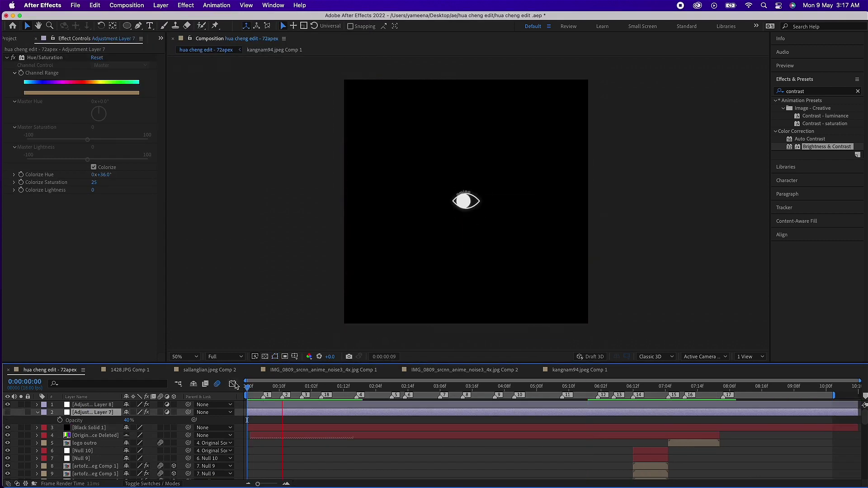
{"action": "left_click", "coordinate": [15, 38]}
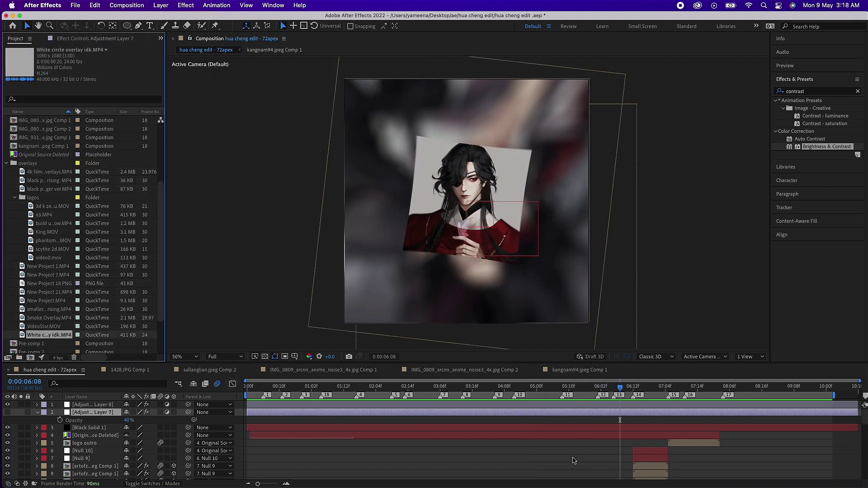
Delete the White circle overlay layer.
{"action": "scroll", "coordinate": [573, 460], "scroll_direction": "down", "scroll_amount": 5}
{"action": "left_click", "coordinate": [629, 451]}
{"action": "left_click", "coordinate": [634, 388]}
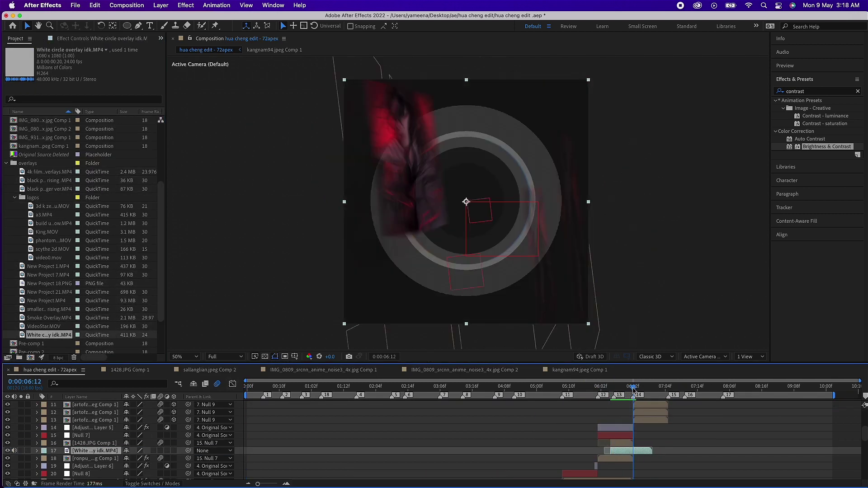
{"action": "key", "text": "i"}
{"action": "key", "text": "Delete"}
Add the black particles footage with Lighten blending and an Invert effect.
{"action": "left_click_drag", "start_coordinate": [34, 180], "coordinate": [497, 204]}
{"action": "right_click", "coordinate": [620, 202]}
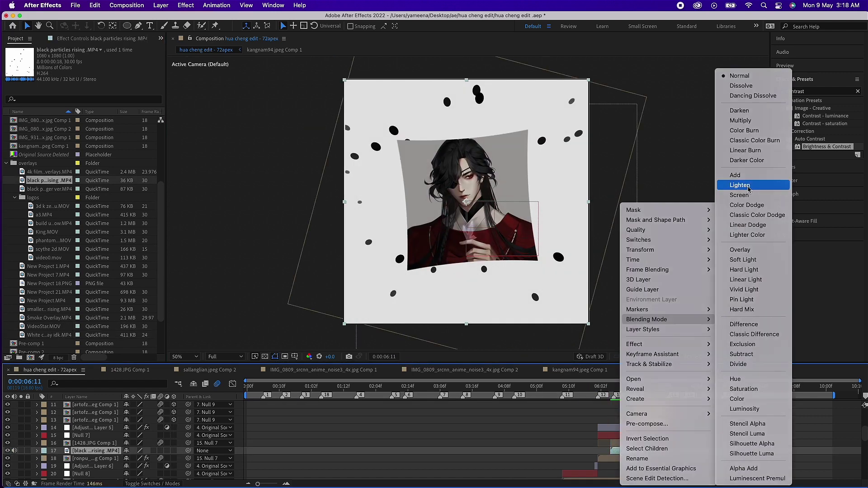
{"action": "left_click", "coordinate": [809, 132]}
{"action": "type", "text": "invert"}
{"action": "double_click", "coordinate": [809, 131]}
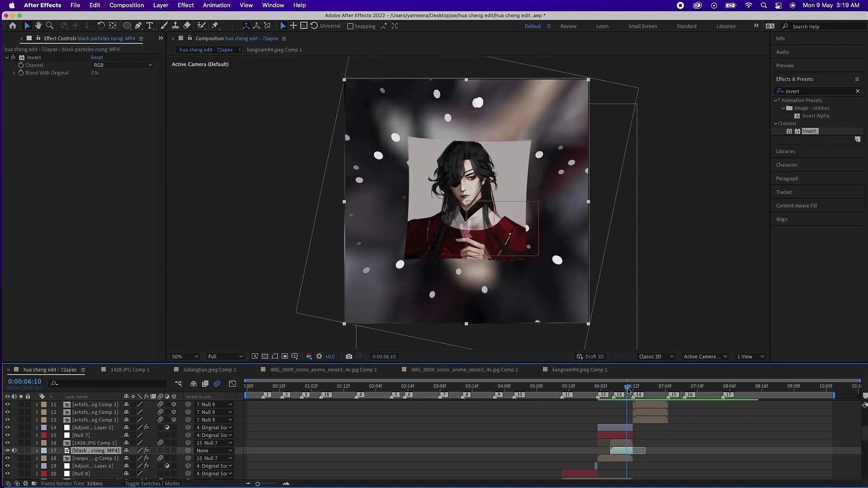
{"action": "right_click", "coordinate": [615, 478]}
{"action": "left_click", "coordinate": [779, 93]}
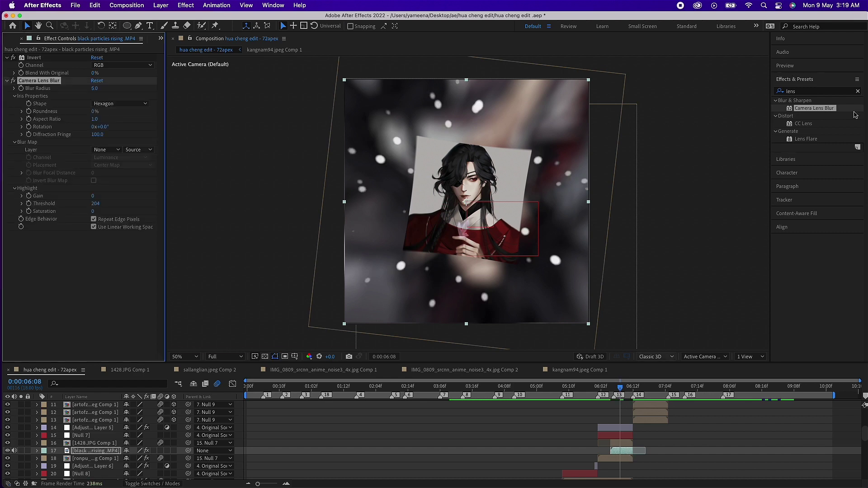
{"action": "key", "text": "s"}
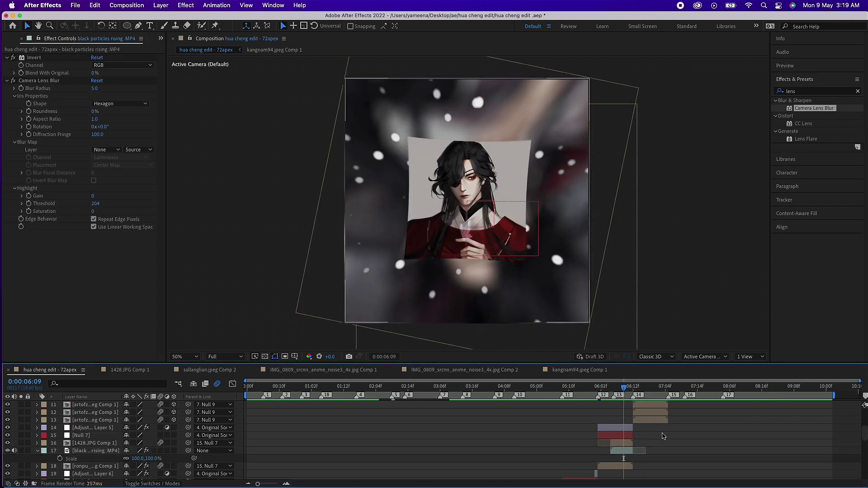
Apply Camera Lens Blur to the black particles layer and preview the blurred transition.
{"action": "left_click", "coordinate": [615, 427]}
{"action": "scroll", "coordinate": [587, 443], "scroll_direction": "down", "scroll_amount": 1}
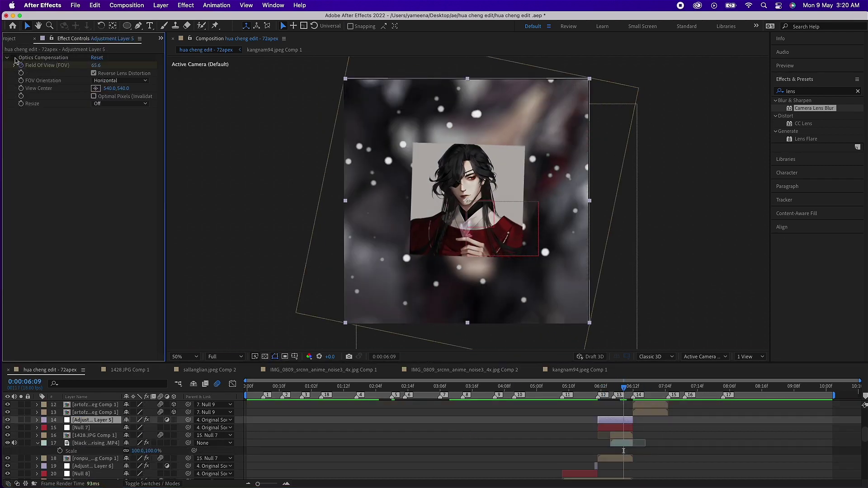
{"action": "key", "text": "s"}
{"action": "key", "text": "space"}
{"action": "left_click", "coordinate": [16, 38]}
{"action": "left_click", "coordinate": [51, 190]}
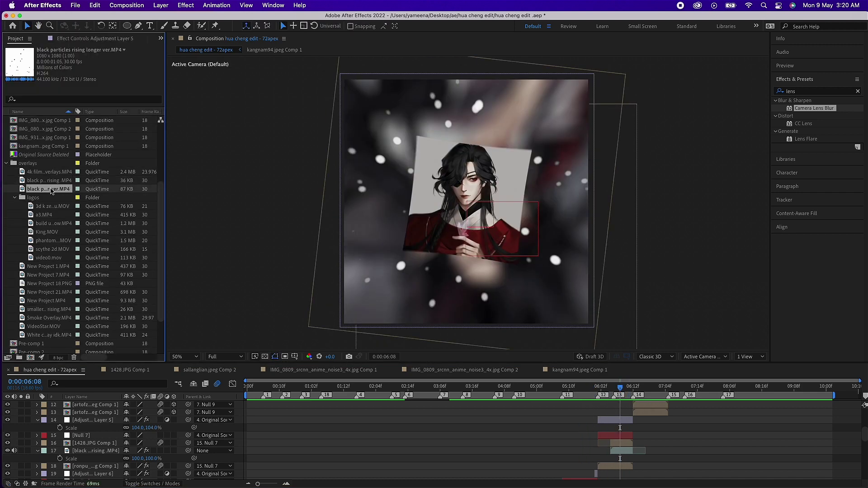
{"action": "left_click", "coordinate": [606, 420]}
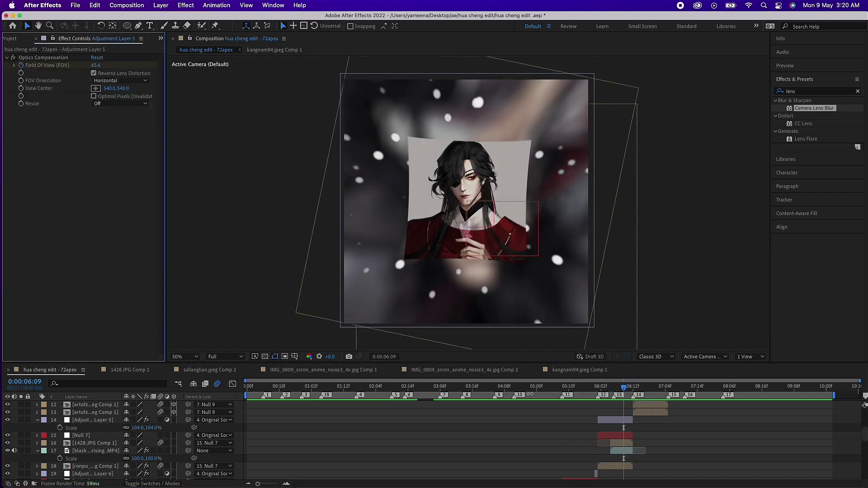
{"action": "left_click_drag", "start_coordinate": [814, 108], "coordinate": [95, 451]}
{"action": "key", "text": "space"}
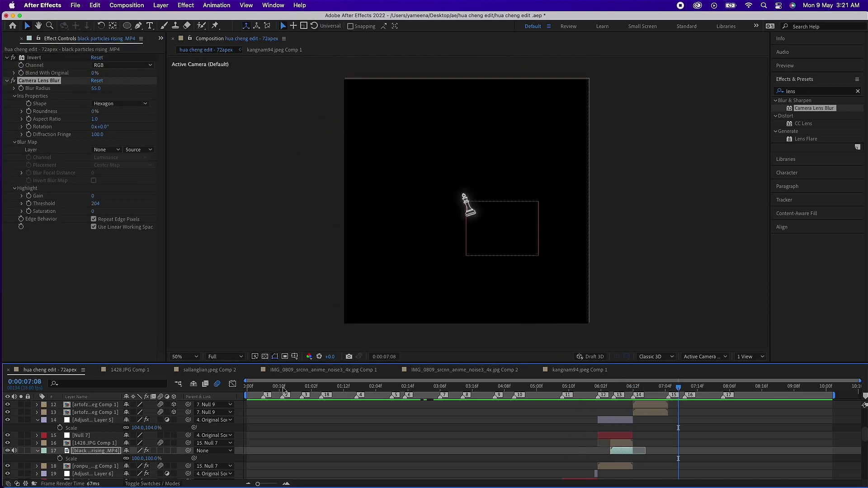
Apply Hue/Saturation to the kangnam94 artwork layer with Master Saturation at -100.
{"action": "type", "text": "hue"}
{"action": "scroll", "coordinate": [449, 445], "scroll_direction": "down", "scroll_amount": 5}
{"action": "scroll", "coordinate": [449, 445], "scroll_direction": "up", "scroll_amount": 5}
{"action": "left_click", "coordinate": [517, 451]}
{"action": "double_click", "coordinate": [819, 139]}
{"action": "left_click_drag", "start_coordinate": [87, 308], "coordinate": [28, 310]}
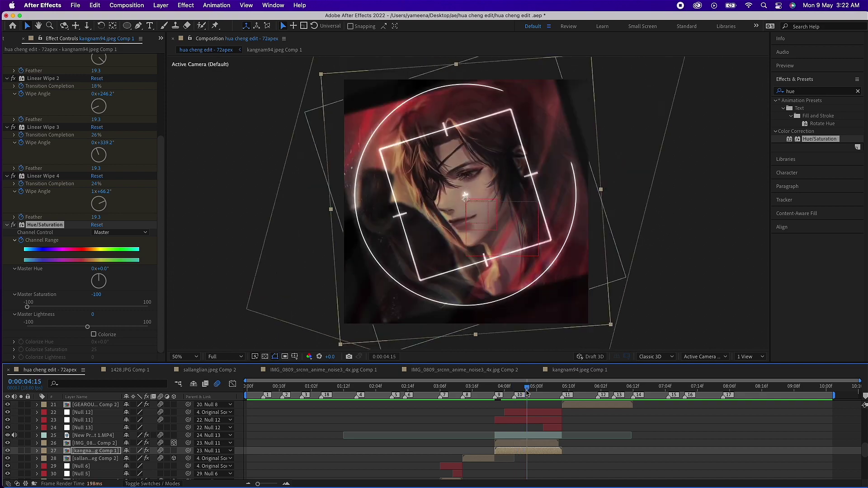
Select the New Project 1.MP4 overlay layer and move to frame 04:12.
{"action": "left_click", "coordinate": [510, 435]}
{"action": "right_click", "coordinate": [510, 434]}
{"action": "left_click", "coordinate": [518, 388]}
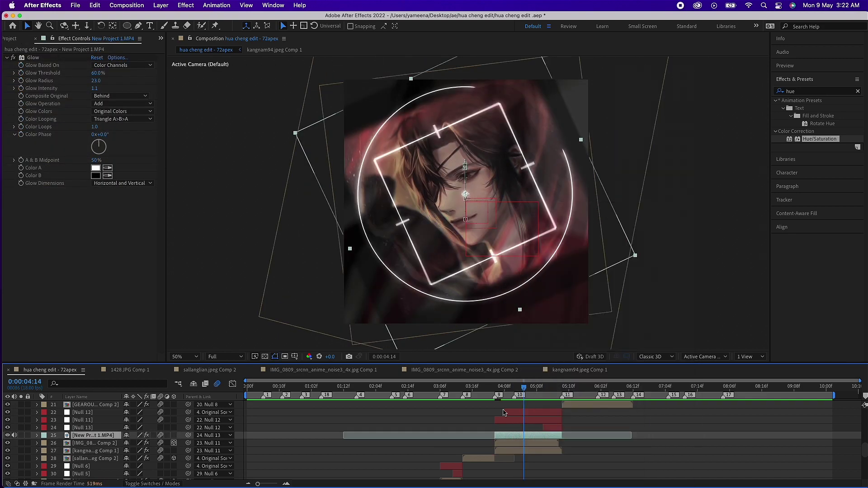
{"action": "left_click_drag", "start_coordinate": [518, 388], "coordinate": [517, 388]}
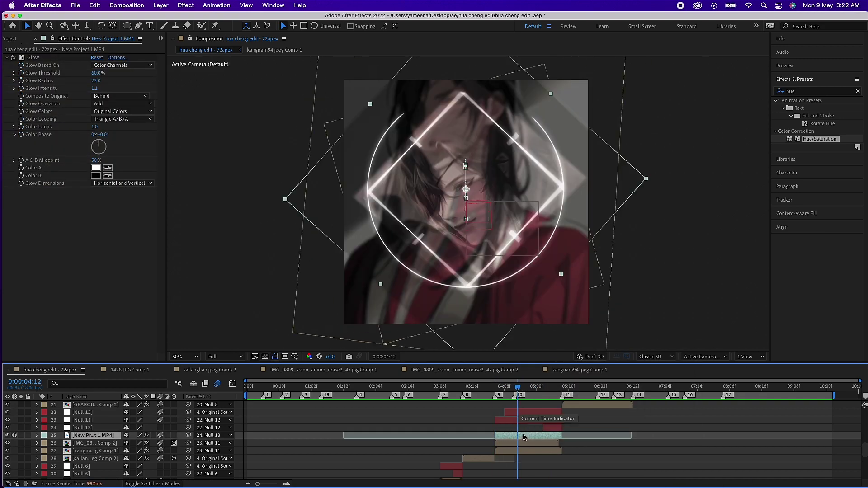
Try Pin Light and other blending modes on the overlay, settle on Exclusion, and preview.
{"action": "right_click", "coordinate": [524, 435]}
{"action": "mouse_move", "coordinate": [551, 319]}
{"action": "left_click", "coordinate": [647, 250]}
{"action": "right_click", "coordinate": [516, 435]}
{"action": "left_click", "coordinate": [638, 259]}
{"action": "right_click", "coordinate": [515, 435]}
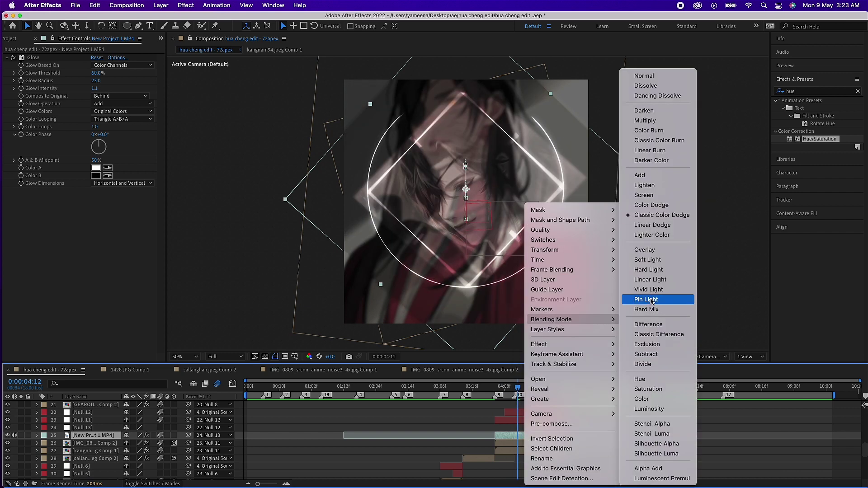
{"action": "left_click", "coordinate": [637, 300]}
{"action": "right_click", "coordinate": [515, 435]}
{"action": "left_click", "coordinate": [638, 345]}
{"action": "key", "text": "space"}
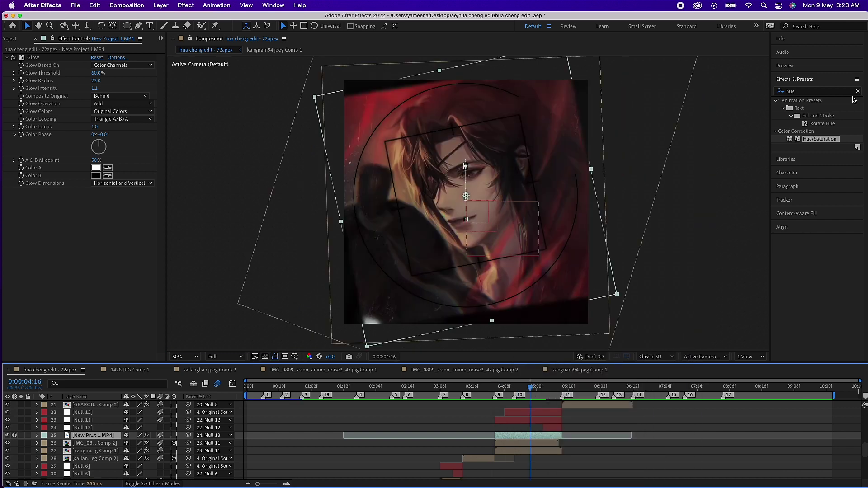
Apply the Invert effect (RGB channel) to the overlay layer.
{"action": "type", "text": "invert"}
{"action": "right_click", "coordinate": [515, 435]}
{"action": "key", "text": "Escape"}
{"action": "right_click", "coordinate": [515, 435]}
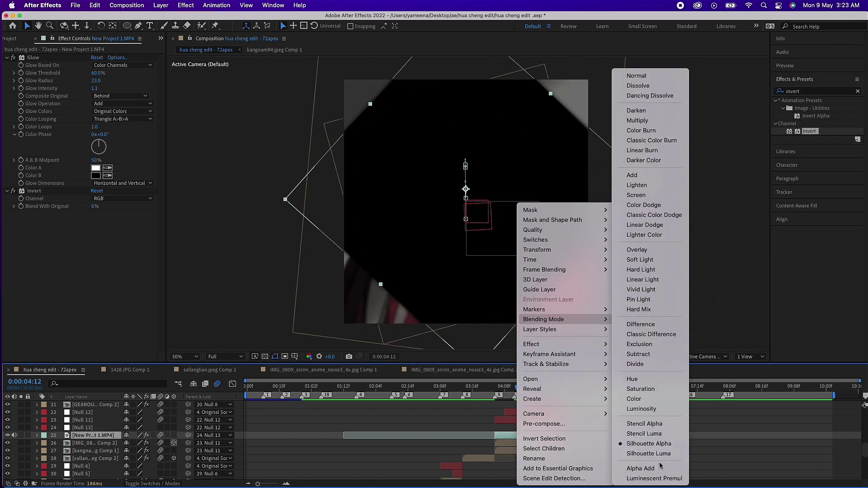
{"action": "key", "text": "Escape"}
{"action": "left_click_drag", "start_coordinate": [809, 131], "coordinate": [35, 194]}
Try Divide blending on the overlay and scrub back toward the start of the edit.
{"action": "right_click", "coordinate": [516, 435]}
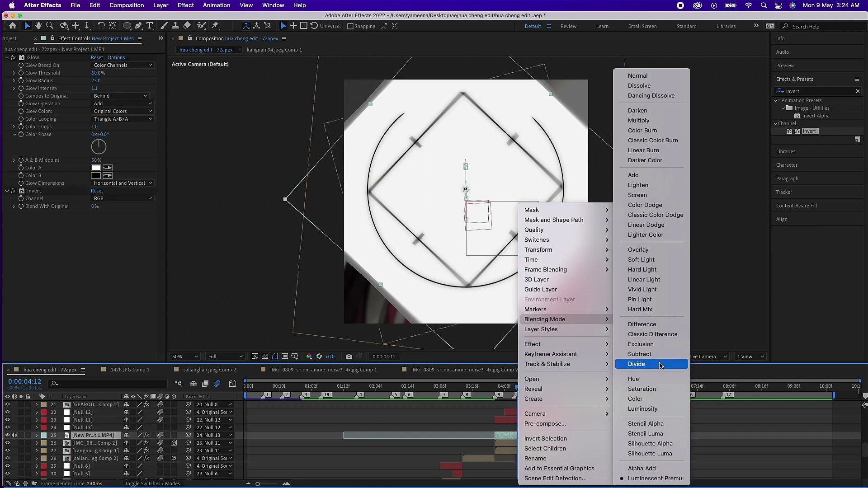
{"action": "key", "text": "Escape"}
{"action": "left_click", "coordinate": [535, 387]}
{"action": "left_click_drag", "start_coordinate": [535, 388], "coordinate": [288, 421]}
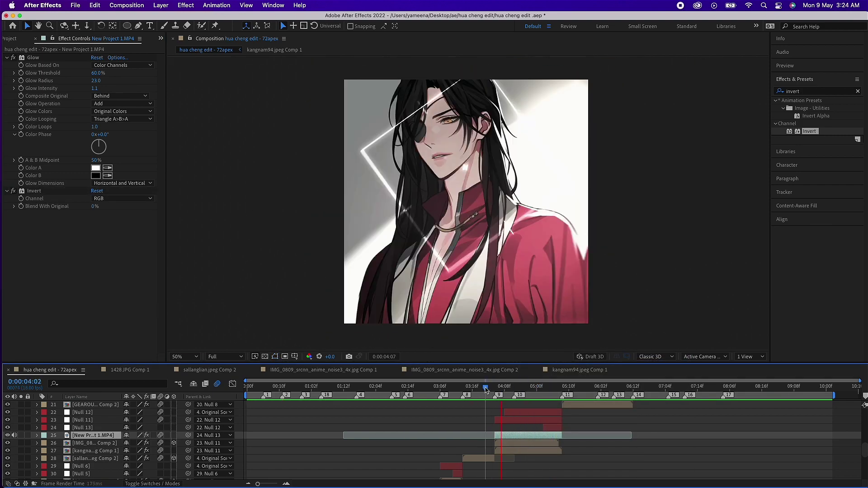
{"action": "scroll", "coordinate": [51, 441], "scroll_direction": "up", "scroll_amount": 3}
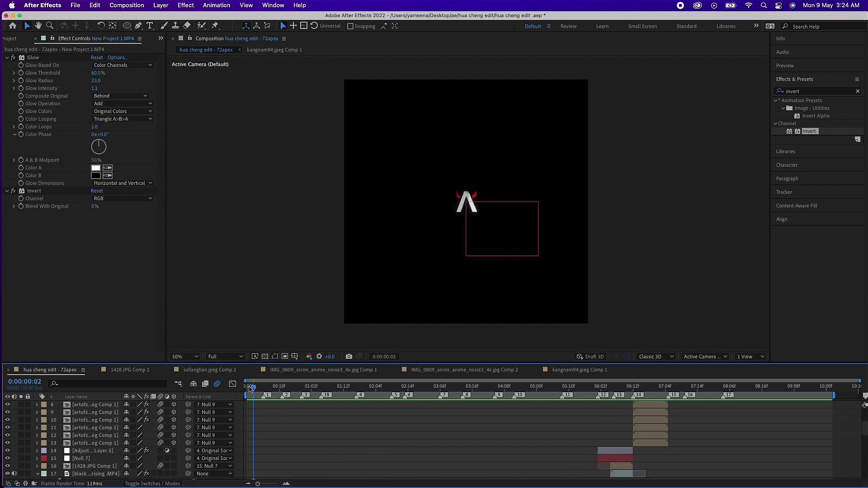
Apply Exposure at 2.32 to Adjustment Layer 9 at frame 10 of the intro.
{"action": "scroll", "coordinate": [256, 452], "scroll_direction": "down", "scroll_amount": 15}
{"action": "key", "text": "equal"}
{"action": "left_click", "coordinate": [255, 468]}
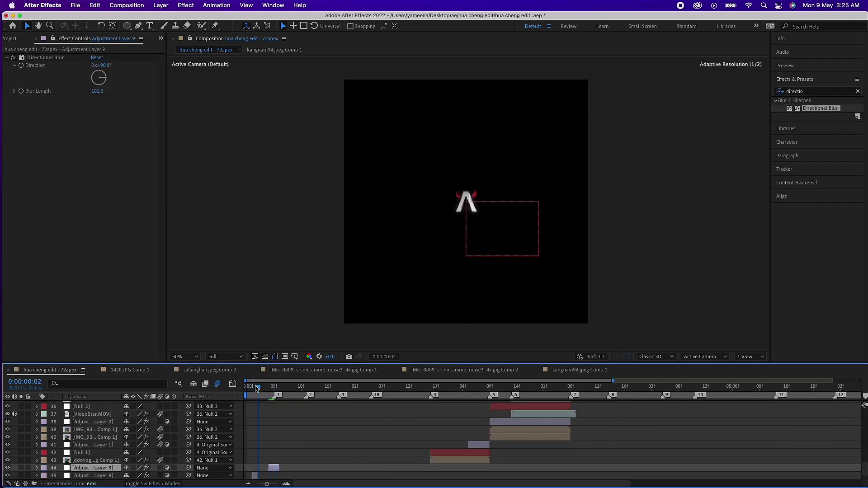
{"action": "left_click_drag", "start_coordinate": [306, 391], "coordinate": [301, 391]}
{"action": "key", "text": "p"}
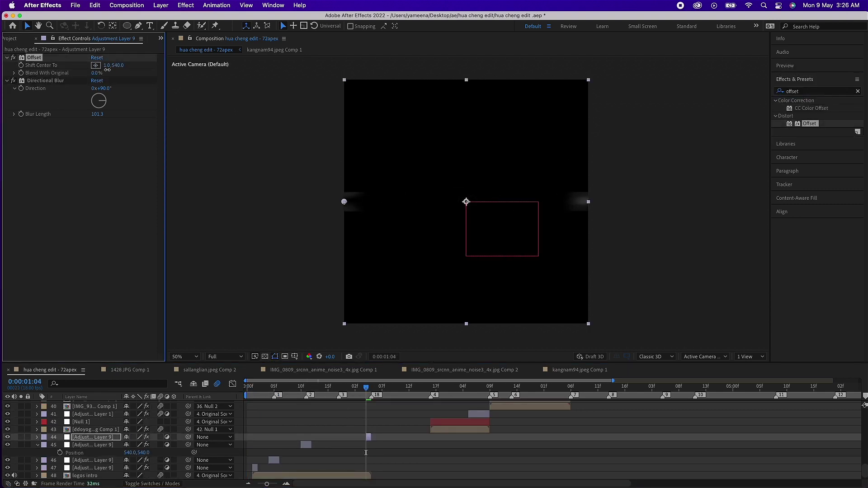
{"action": "left_click_drag", "start_coordinate": [813, 185], "coordinate": [146, 144]}
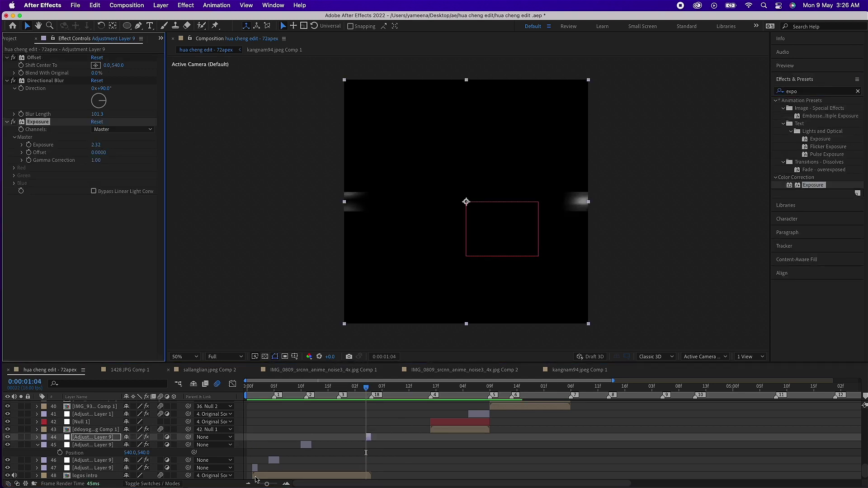
{"action": "scroll", "coordinate": [136, 443], "scroll_direction": "up", "scroll_amount": 15}
{"action": "left_click", "coordinate": [112, 443]}
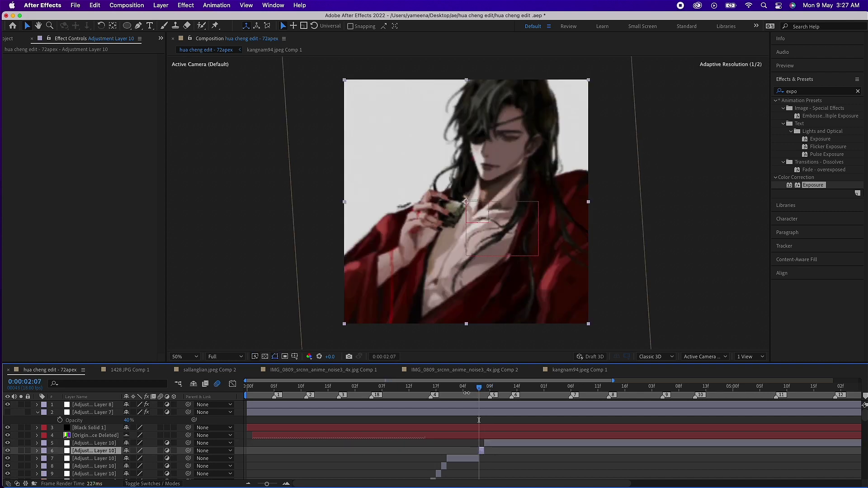
Split the adjustment layer at the current frame, the next cut, 03:17 and 04:08.
{"action": "key", "text": "ctrl+shift+d"}
{"action": "key", "text": "ctrl+shift+d"}
{"action": "key", "text": "ctrl+shift+d"}
{"action": "mouse_move", "coordinate": [432, 389]}
{"action": "left_mouse_down"}
{"action": "mouse_move", "coordinate": [493, 445]}
{"action": "mouse_move", "coordinate": [582, 448]}
{"action": "left_mouse_up"}
{"action": "key", "text": "ctrl+shift+d"}
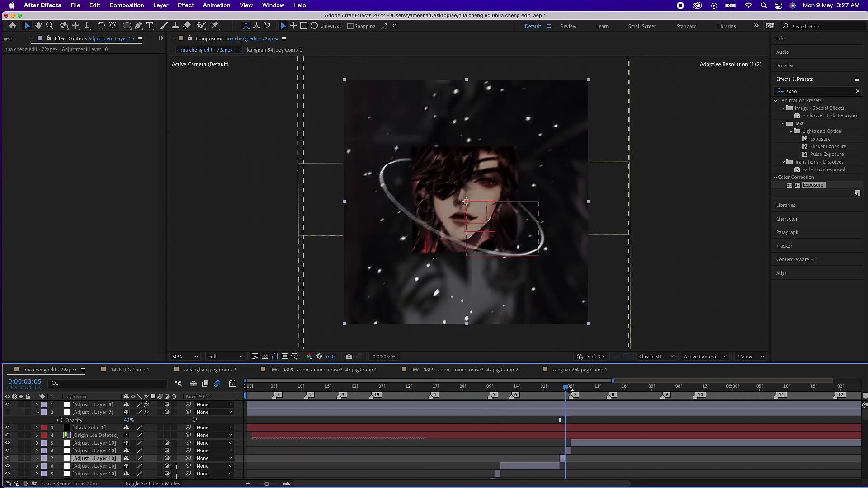
{"action": "left_click", "coordinate": [549, 388]}
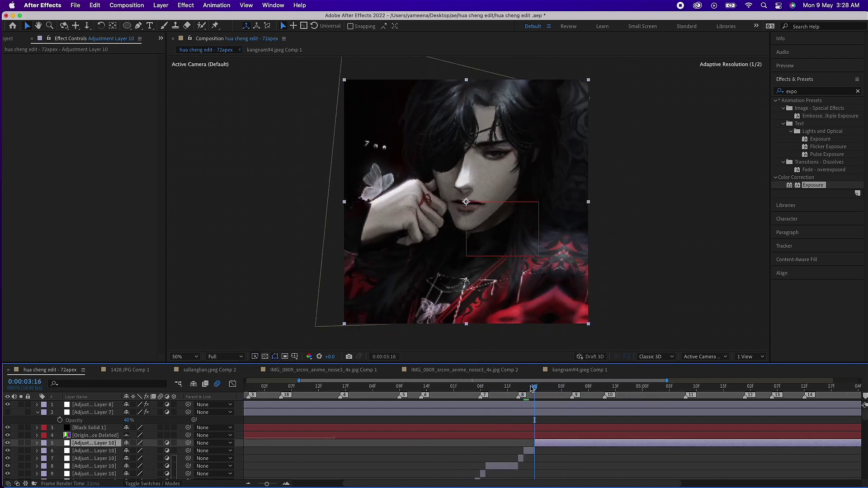
{"action": "key", "text": "ctrl+shift+d"}
{"action": "left_click_drag", "start_coordinate": [550, 387], "coordinate": [660, 390]}
{"action": "key", "text": "ctrl+shift+d"}
Add splits near 06:03 and 07:03, undo the last one, and preview from 02:00.
{"action": "key", "text": "ctrl+shift+d"}
{"action": "key", "text": "ctrl+shift+d"}
{"action": "left_click_drag", "start_coordinate": [715, 400], "coordinate": [490, 390]}
{"action": "key", "text": "ctrl+shift+d"}
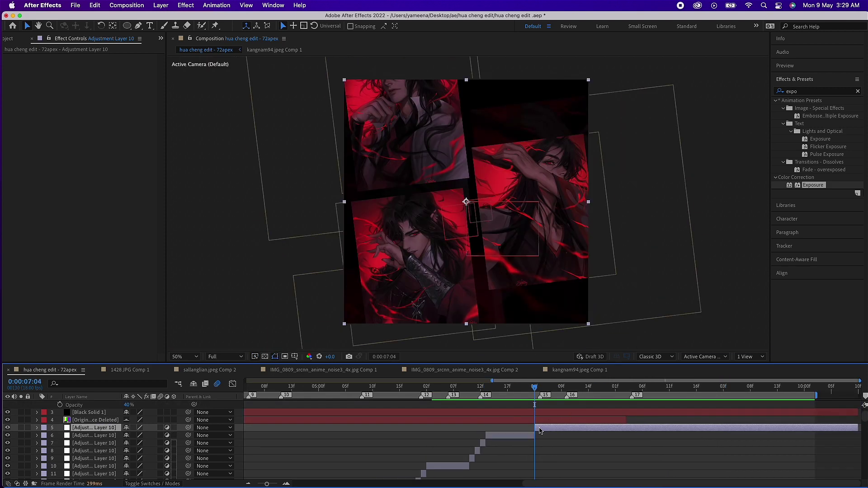
{"action": "key", "text": "ctrl+shift+d"}
{"action": "key", "text": "Page_Up"}
{"action": "left_click", "coordinate": [526, 444]}
{"action": "key", "text": "ctrl+z"}
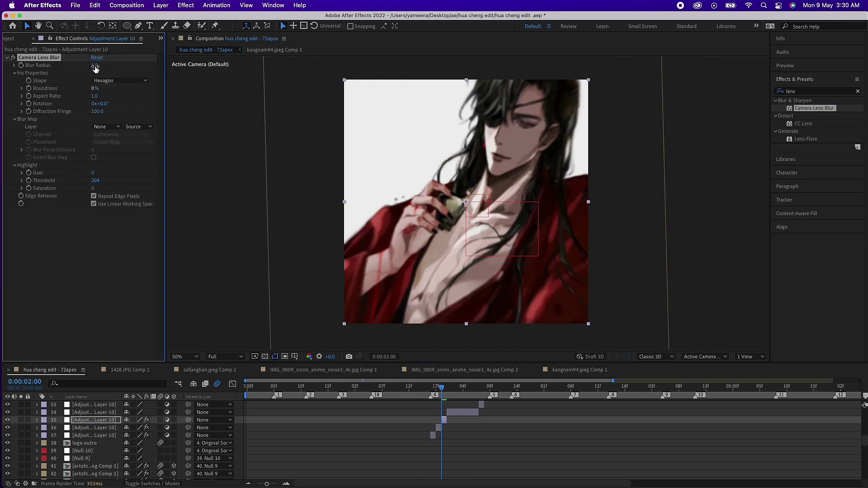
{"action": "left_click_drag", "start_coordinate": [410, 389], "coordinate": [441, 387]}
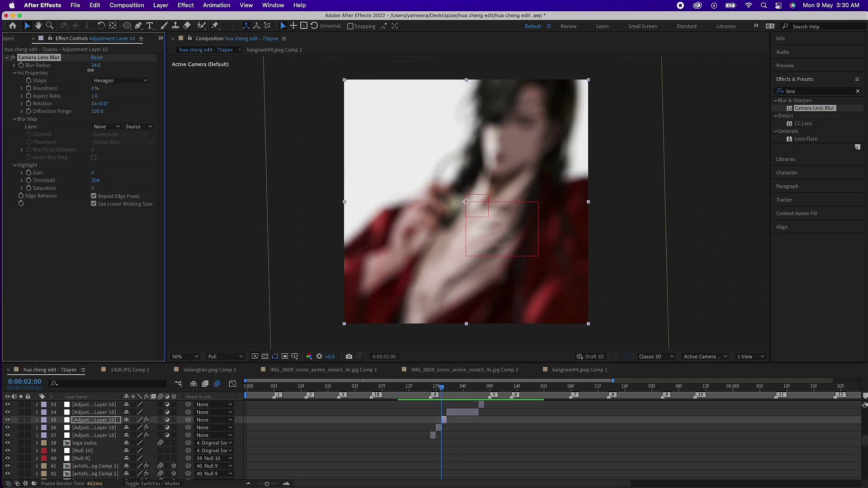
{"action": "key", "text": "space"}
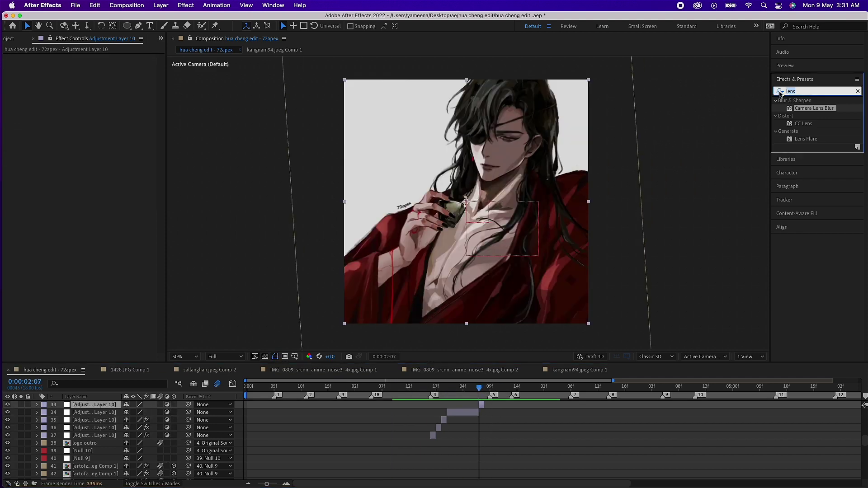
Place the striped New Project 18.PNG image into the composition at the playhead.
{"action": "left_click_drag", "start_coordinate": [48, 266], "coordinate": [481, 407]}
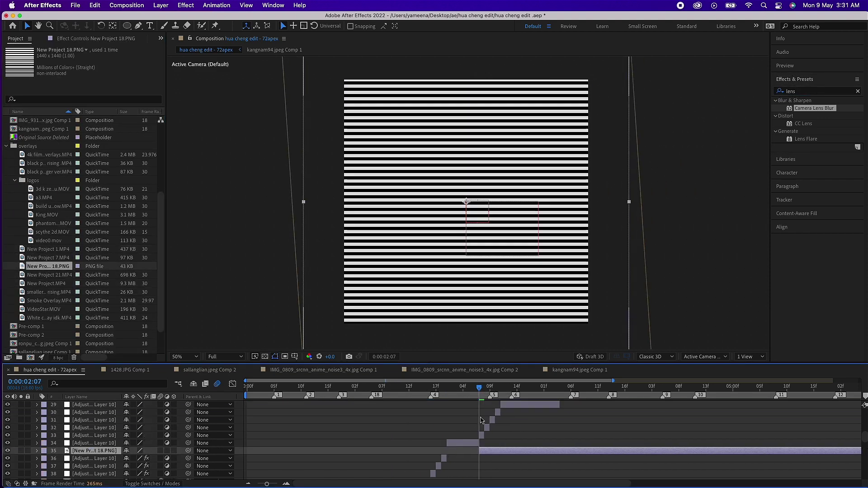
{"action": "key", "text": "s"}
{"action": "left_click_drag", "start_coordinate": [136, 459], "coordinate": [114, 457]}
Add Motion Tile to the stripes layer with Output Width 310 and Mirror Edges on.
{"action": "type", "text": "motion tile"}
{"action": "left_click_drag", "start_coordinate": [807, 108], "coordinate": [508, 451]}
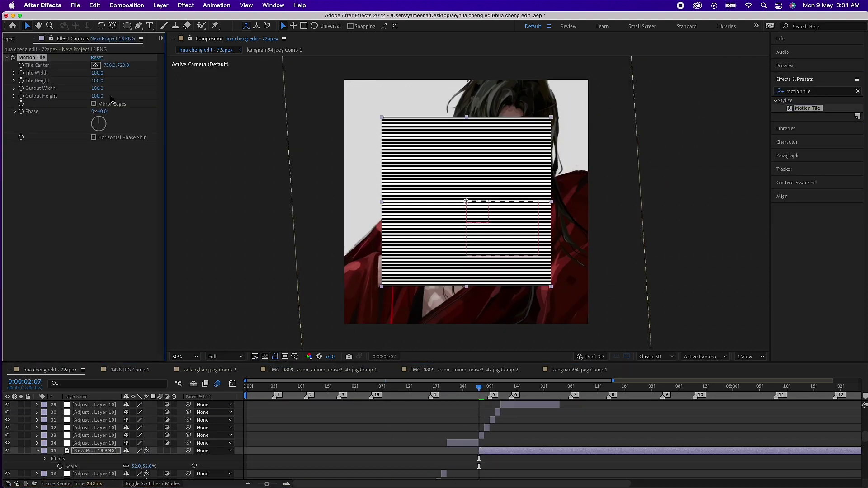
{"action": "left_click_drag", "start_coordinate": [99, 88], "coordinate": [149, 89]}
{"action": "left_click", "coordinate": [94, 104]}
{"action": "left_click", "coordinate": [408, 453]}
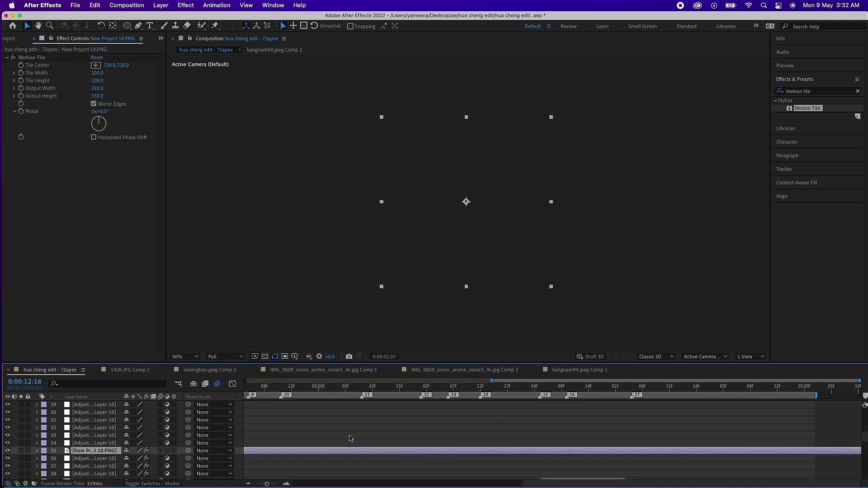
{"action": "scroll", "coordinate": [489, 454], "scroll_direction": "down", "scroll_amount": 2}
{"action": "key", "text": "p"}
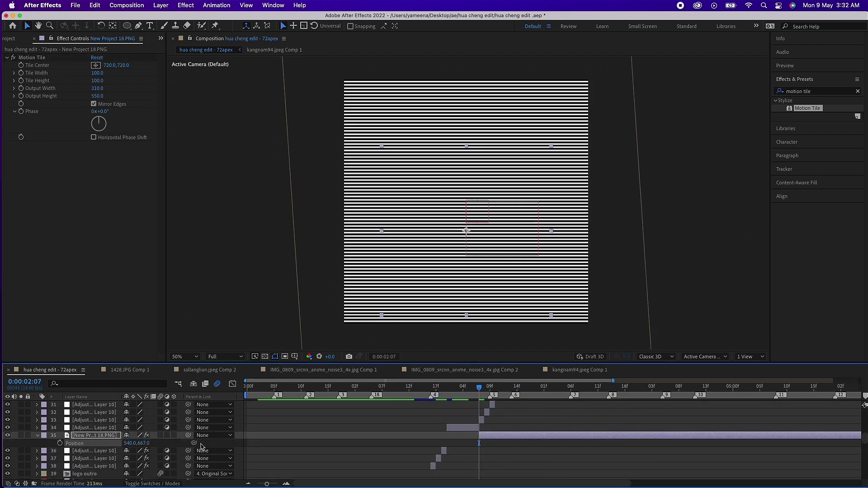
{"action": "right_click", "coordinate": [482, 431]}
{"action": "left_click", "coordinate": [453, 389]}
{"action": "left_click_drag", "start_coordinate": [453, 390], "coordinate": [478, 389]}
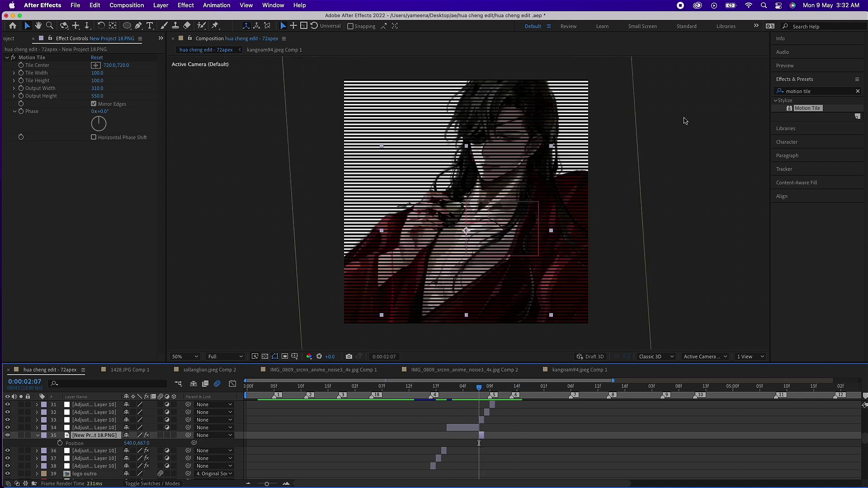
Apply CC Threshold to adjustment layer 32.
{"action": "left_click", "coordinate": [818, 92]}
{"action": "type", "text": "thres"}
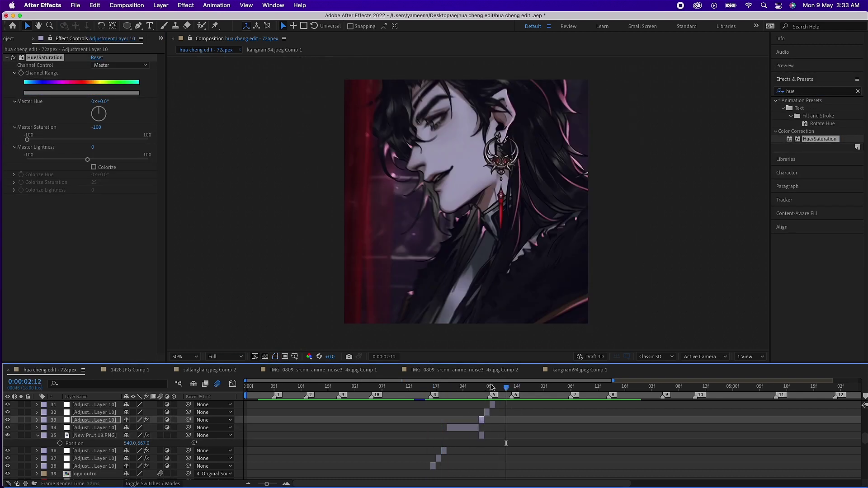
{"action": "left_click_drag", "start_coordinate": [818, 109], "coordinate": [93, 412]}
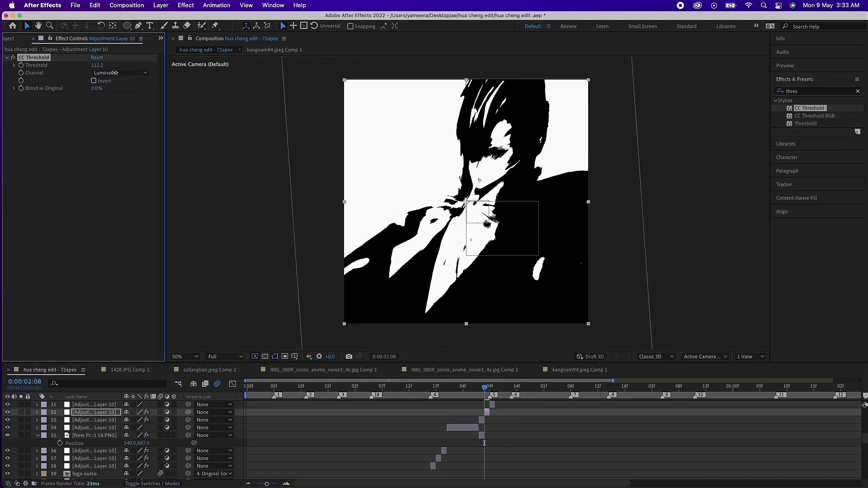
Give the next adjustment frame Brightness & Contrast and Hue/Saturation effects.
{"action": "left_click_drag", "start_coordinate": [463, 388], "coordinate": [490, 387]}
{"action": "left_click", "coordinate": [492, 405]}
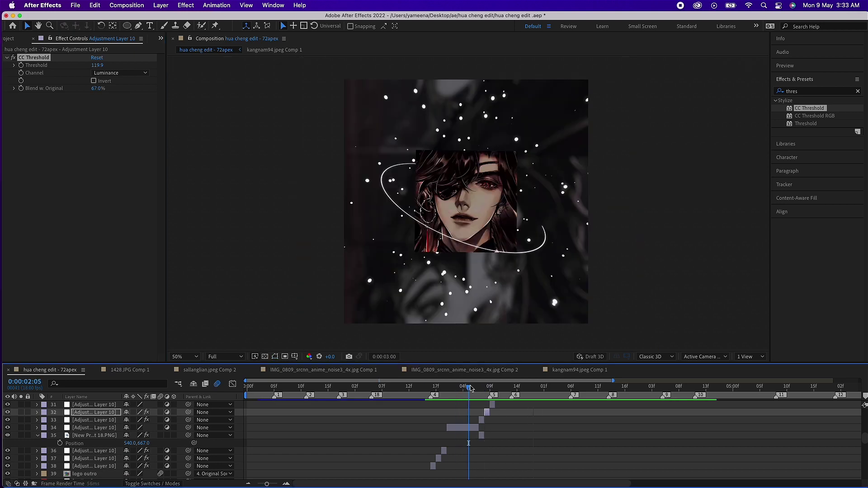
{"action": "left_click", "coordinate": [773, 91]}
{"action": "type", "text": "wave"}
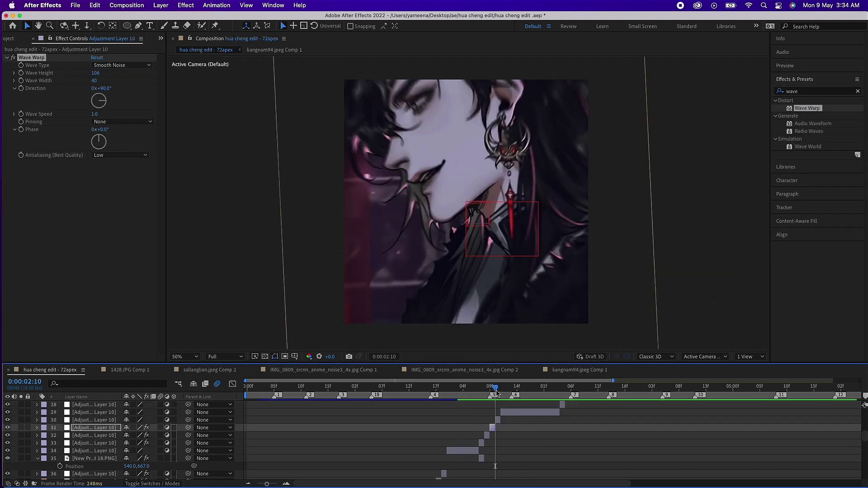
{"action": "type", "text": "contra"}
{"action": "double_click", "coordinate": [827, 185]}
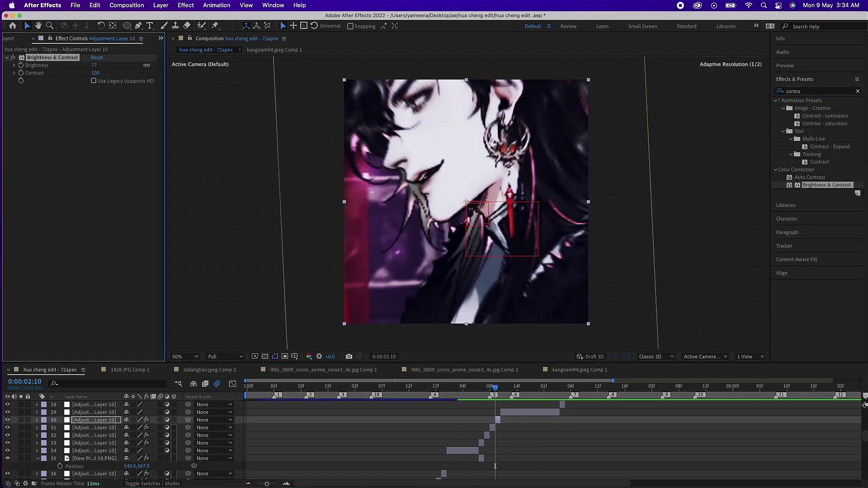
{"action": "type", "text": "hue"}
{"action": "double_click", "coordinate": [819, 139]}
Lower the Camera Lens Blur radius on adjustment layer 29 to 8.0.
{"action": "left_click_drag", "start_coordinate": [496, 387], "coordinate": [511, 387]}
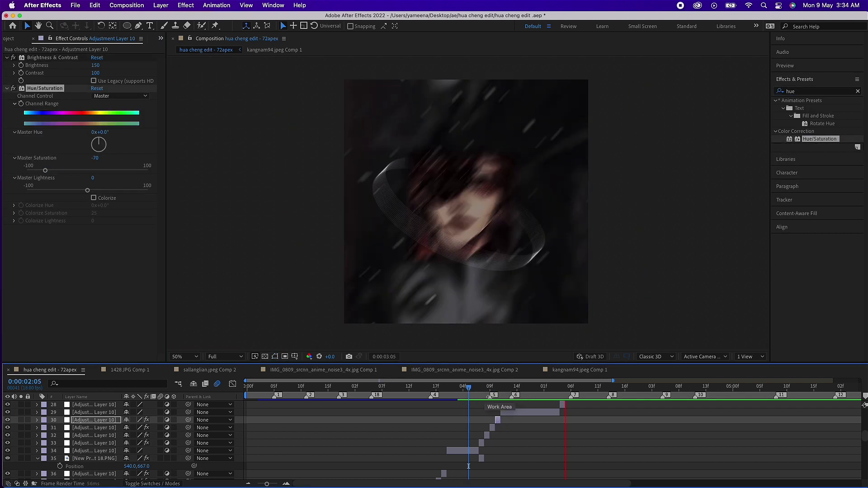
{"action": "left_click", "coordinate": [518, 412]}
{"action": "left_click_drag", "start_coordinate": [102, 66], "coordinate": [98, 65]}
{"action": "left_click", "coordinate": [540, 388]}
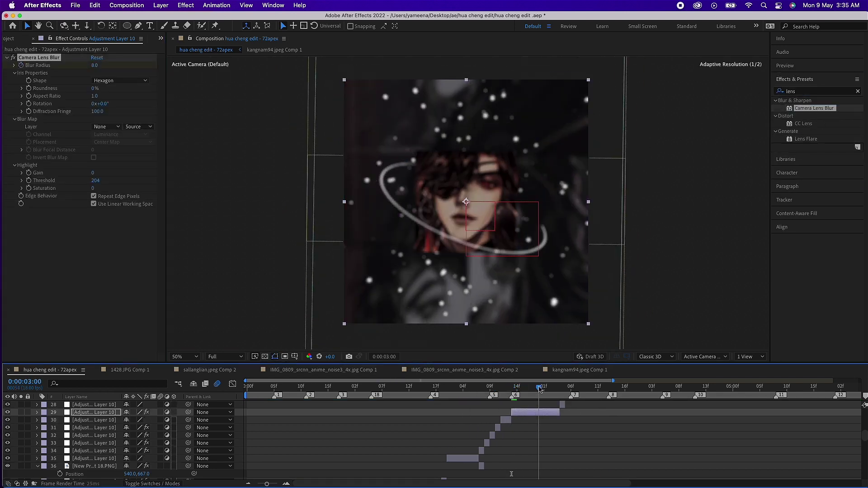
Add an Offset effect at 03:04 and clear the effects from adjustment layer 28.
{"action": "left_click_drag", "start_coordinate": [539, 388], "coordinate": [561, 388]}
{"action": "left_click", "coordinate": [94, 404]}
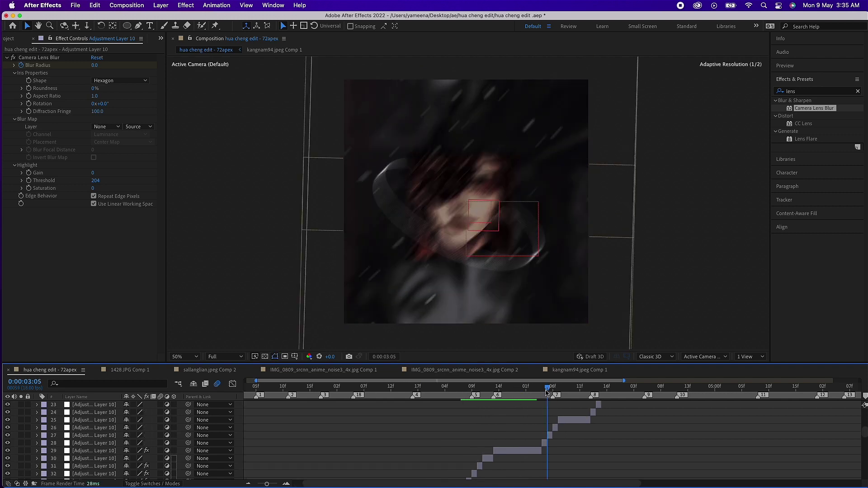
{"action": "left_click", "coordinate": [814, 90]}
{"action": "type", "text": "tra"}
{"action": "left_click", "coordinate": [547, 387]}
{"action": "left_click", "coordinate": [94, 436]}
{"action": "left_click", "coordinate": [814, 90]}
{"action": "type", "text": "osset"}
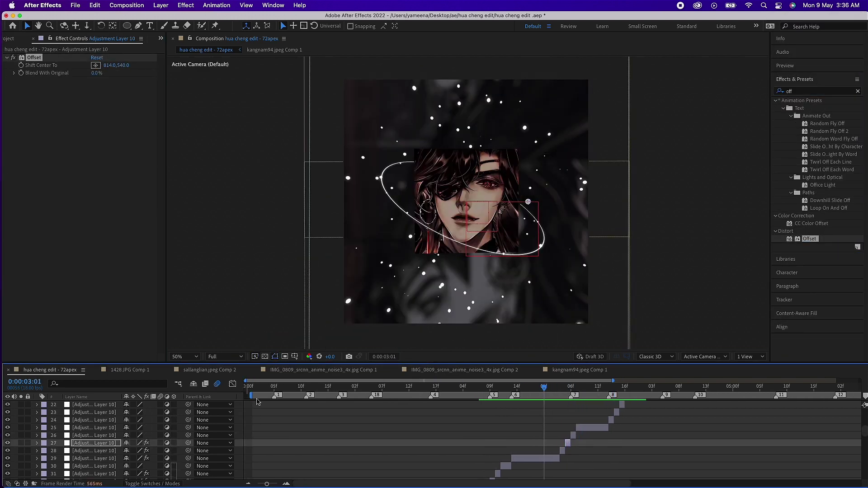
{"action": "left_click", "coordinate": [94, 443]}
{"action": "key", "text": "super+shift+e"}
{"action": "type", "text": "contrast"}
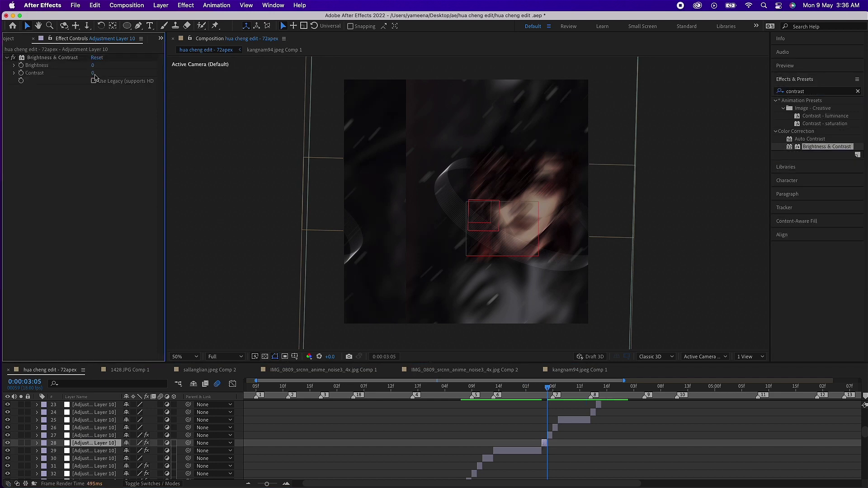
Give adjustment layer 27 an Exposure effect.
{"action": "left_click", "coordinate": [94, 435]}
{"action": "left_click", "coordinate": [814, 91]}
{"action": "type", "text": "expo"}
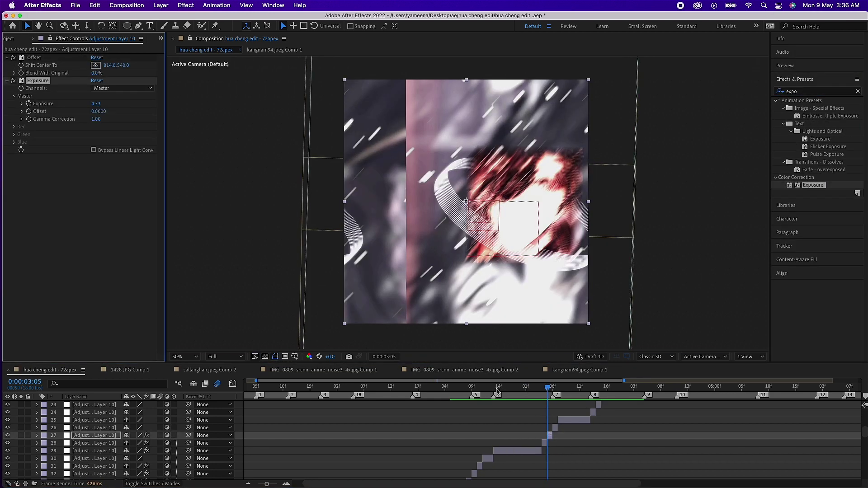
At 03:06, raise brightness to 145 and apply Invert to adjustment layer 26.
{"action": "left_click_drag", "start_coordinate": [497, 390], "coordinate": [552, 388]}
{"action": "left_click", "coordinate": [558, 427]}
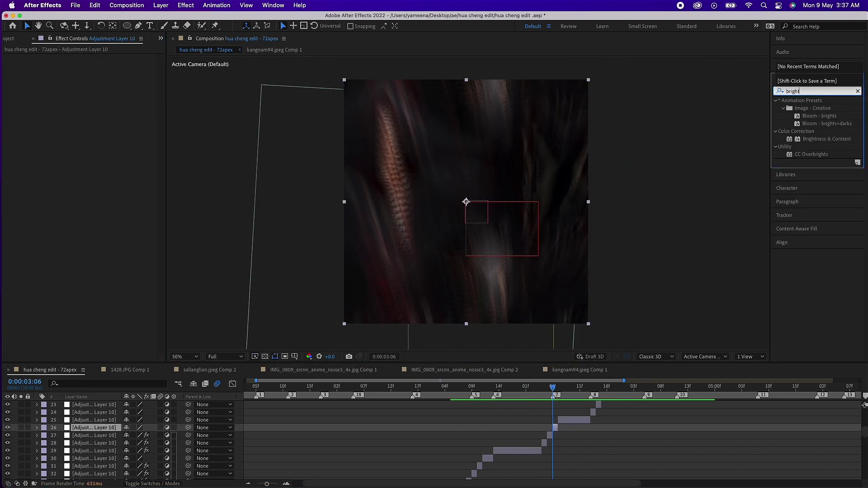
{"action": "left_click_drag", "start_coordinate": [118, 66], "coordinate": [149, 66]}
{"action": "left_click", "coordinate": [814, 91]}
{"action": "type", "text": "invert"}
{"action": "double_click", "coordinate": [809, 132]}
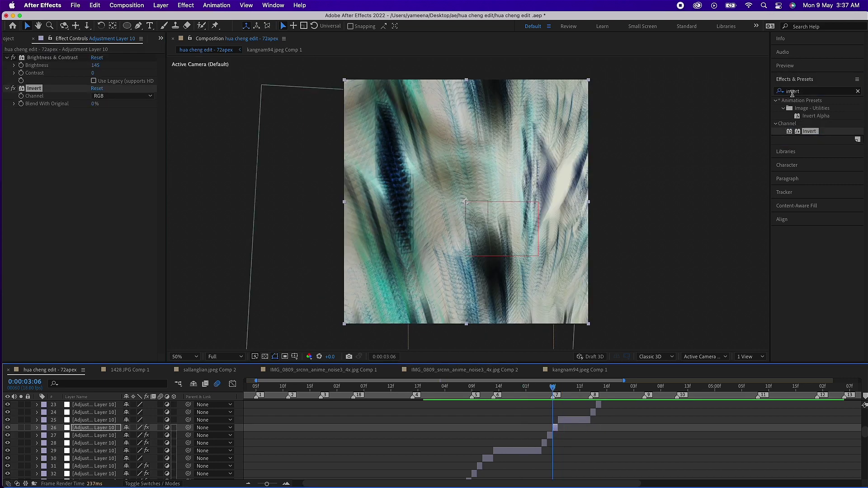
{"action": "type", "text": "hue"}
Apply Wave Warp to adjustment layer 25 with an eased Wave Height keyframe down to 1.
{"action": "left_click", "coordinate": [560, 420]}
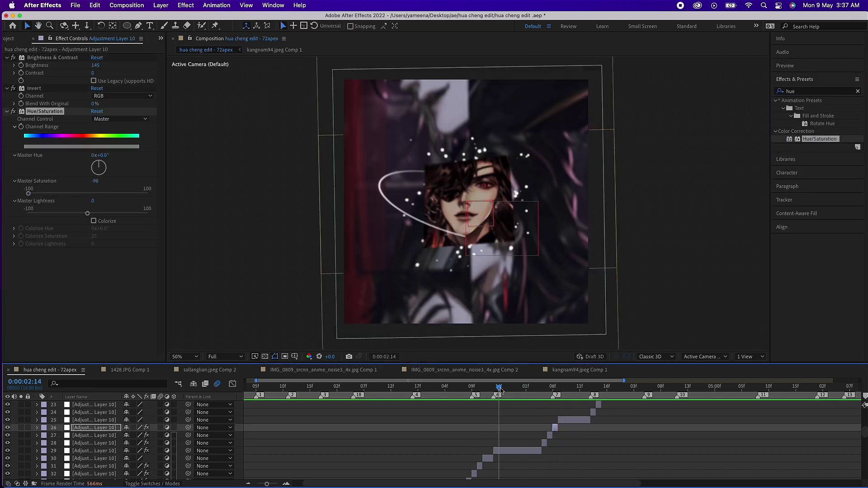
{"action": "left_click", "coordinate": [813, 91]}
{"action": "type", "text": "wave"}
{"action": "double_click", "coordinate": [807, 108]}
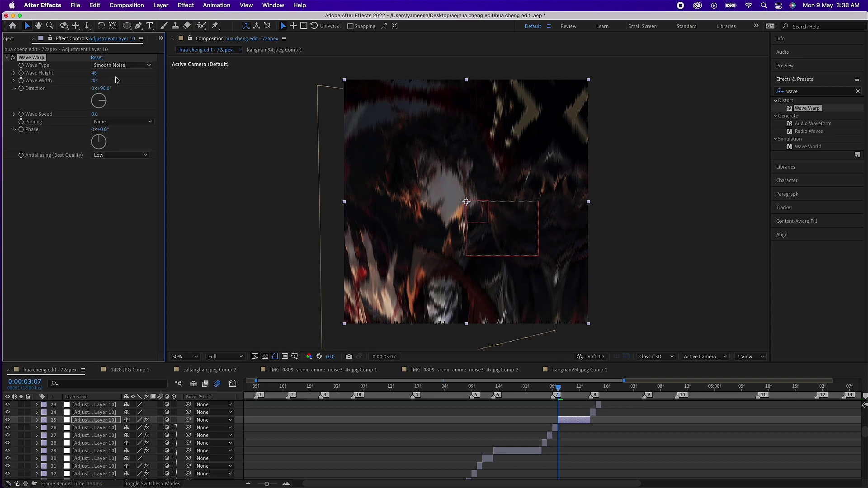
{"action": "left_click", "coordinate": [21, 73]}
{"action": "left_click_drag", "start_coordinate": [557, 388], "coordinate": [580, 388]}
{"action": "left_click_drag", "start_coordinate": [93, 72], "coordinate": [72, 73]}
{"action": "left_click", "coordinate": [233, 383]}
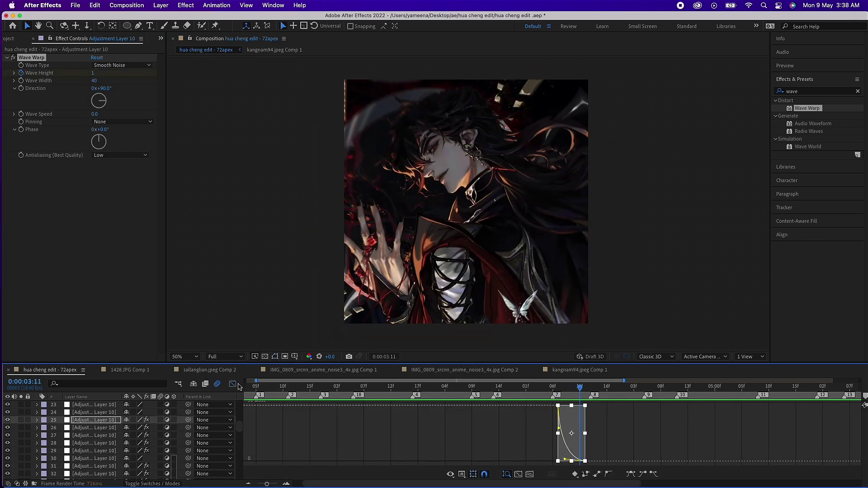
Apply Offset to adjustment layer 23 at 03:13.
{"action": "left_click", "coordinate": [232, 384]}
{"action": "left_click_drag", "start_coordinate": [580, 388], "coordinate": [591, 387]}
{"action": "left_click", "coordinate": [594, 412]}
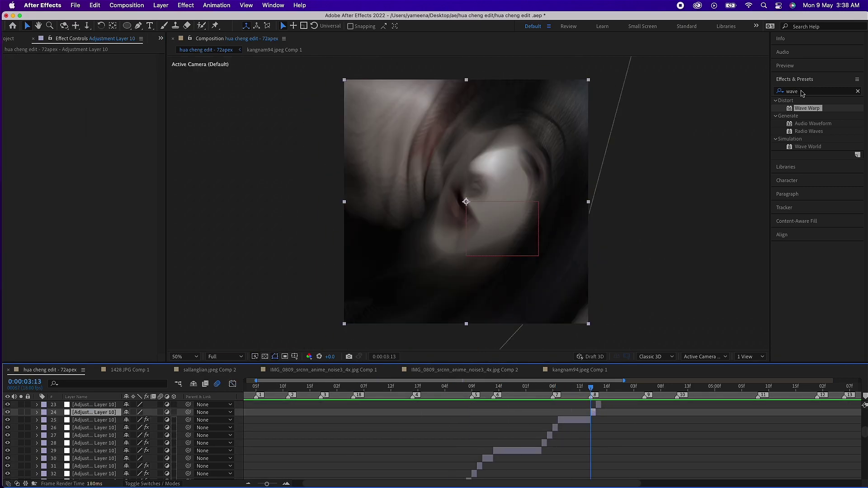
{"action": "key", "text": "Page_Down"}
{"action": "key", "text": "super+Up"}
{"action": "left_click", "coordinate": [814, 91]}
{"action": "type", "text": "offset"}
{"action": "double_click", "coordinate": [810, 123]}
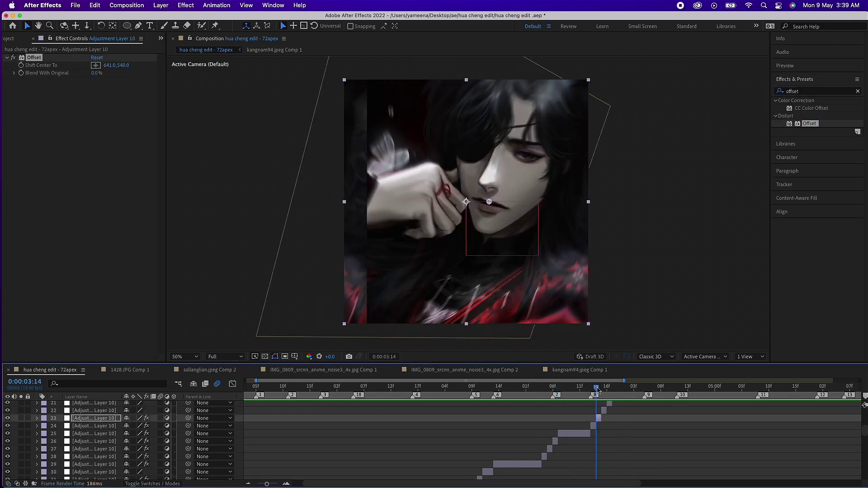
Apply Exposure to adjustment layer 22 on the next frame.
{"action": "key", "text": "Page_Down"}
{"action": "type", "text": "wav"}
{"action": "left_click", "coordinate": [606, 410]}
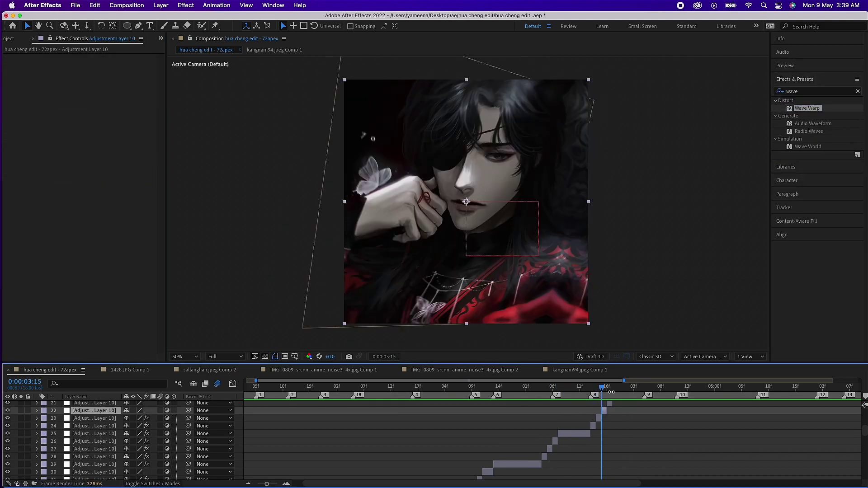
{"action": "type", "text": "expo"}
{"action": "double_click", "coordinate": [813, 185]}
Apply Brightness & Contrast to adjustment layer 21.
{"action": "key", "text": "Page_Down"}
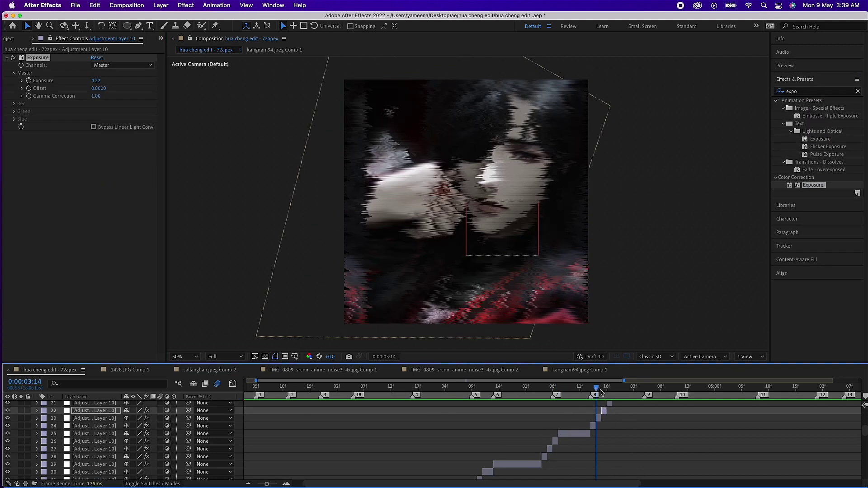
{"action": "key", "text": "super+Up"}
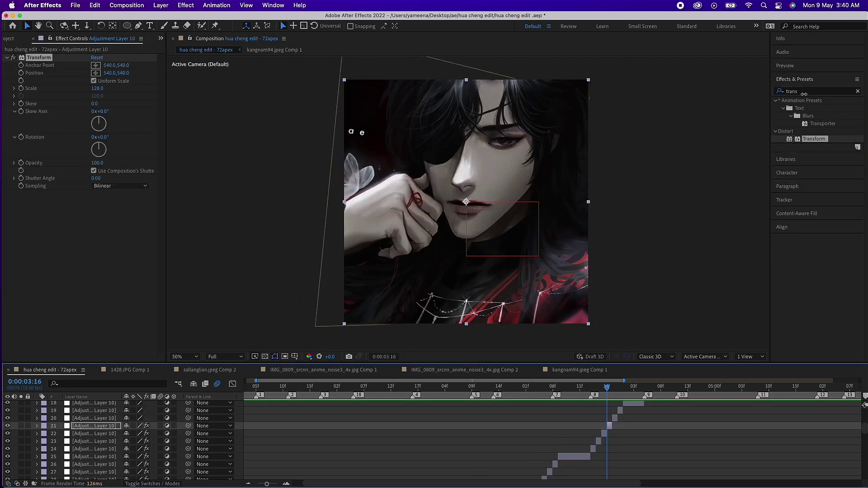
{"action": "double_click", "coordinate": [826, 146]}
On adjustment layer 20 at 03:17, swap Displacement Map for Wave Warp and Offset.
{"action": "key", "text": "Page_Down"}
{"action": "key", "text": "super+Up"}
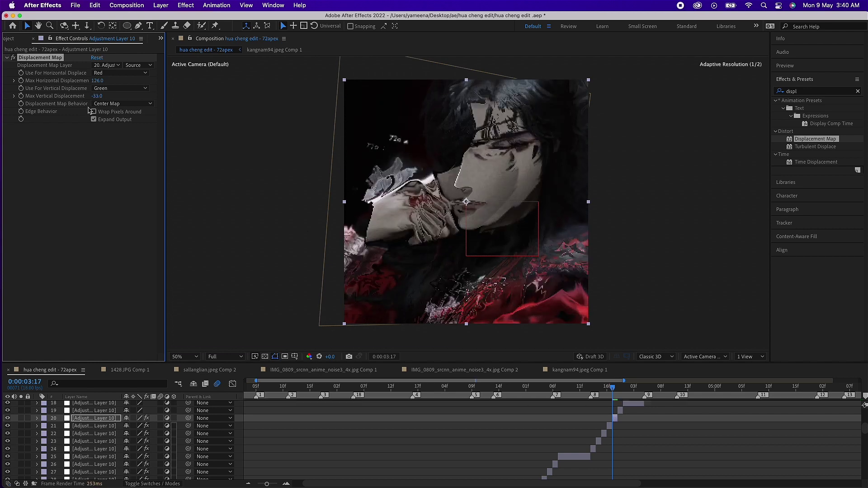
{"action": "key", "text": "Page_Up"}
{"action": "key", "text": "super+Down"}
{"action": "key", "text": "Page_Down"}
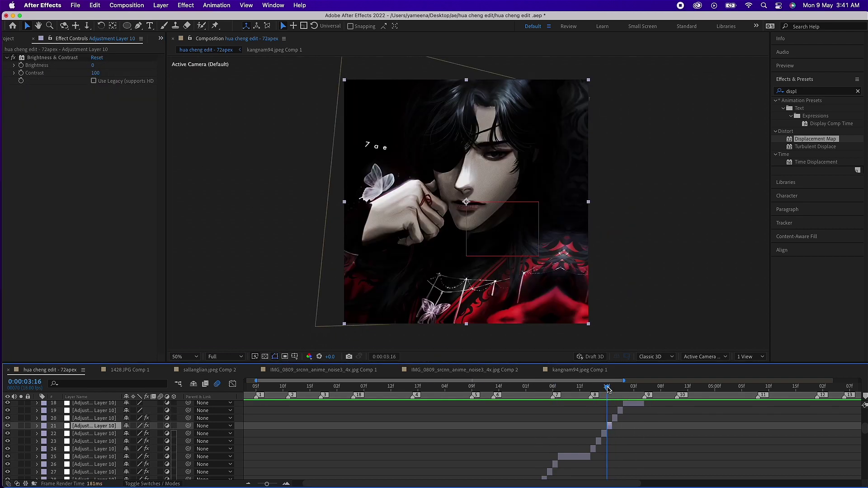
{"action": "key", "text": "super+Up"}
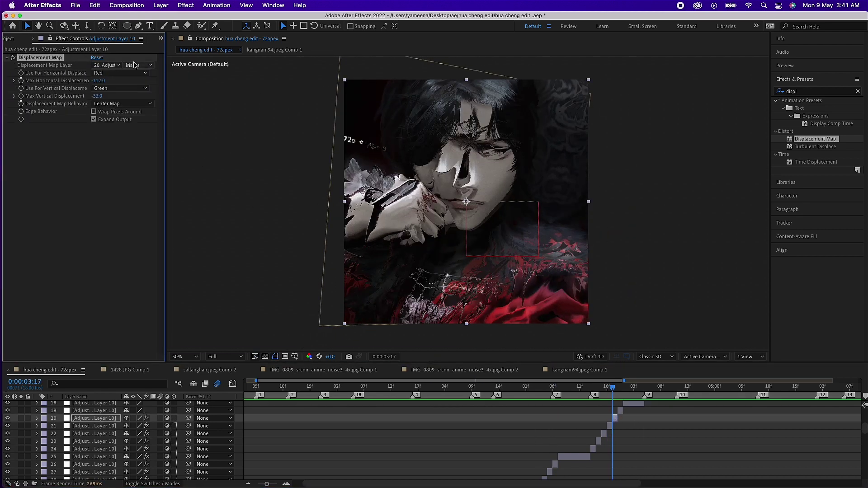
{"action": "left_click", "coordinate": [120, 89]}
{"action": "key", "text": "Delete"}
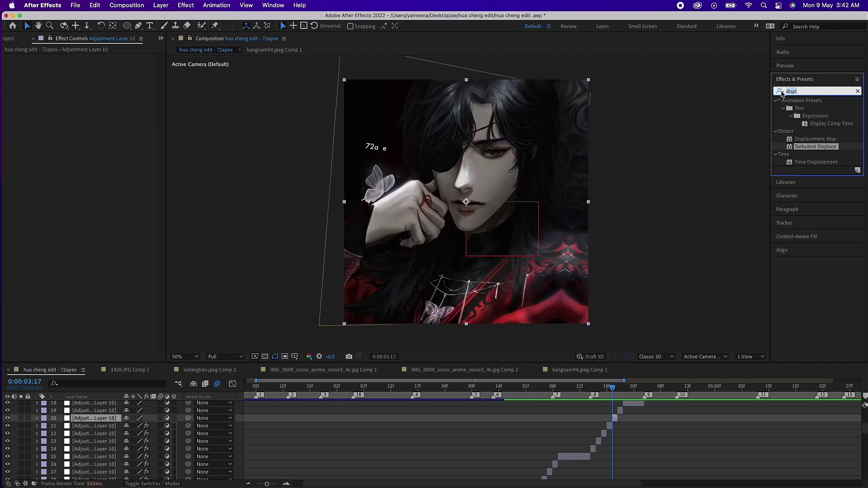
{"action": "left_click", "coordinate": [818, 91]}
{"action": "type", "text": "wave"}
{"action": "double_click", "coordinate": [807, 108]}
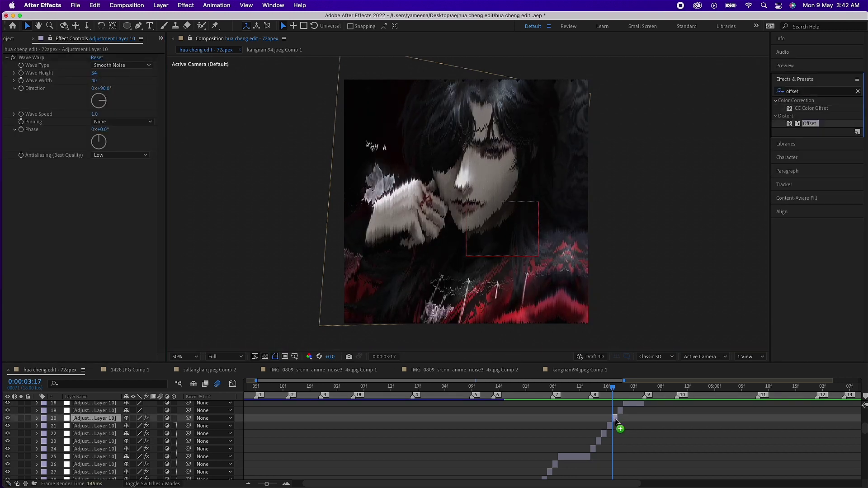
{"action": "left_click_drag", "start_coordinate": [616, 423], "coordinate": [616, 422]}
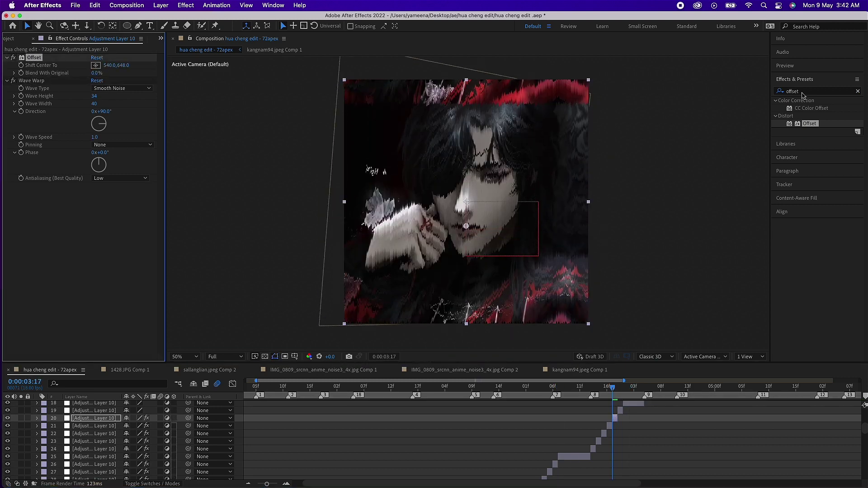
Add Displacement Map and Hue/Saturation at Saturation -100 to the 3:17 adjustment layer.
{"action": "type", "text": "dis"}
{"action": "mouse_move", "coordinate": [816, 239]}
{"action": "left_mouse_down"}
{"action": "mouse_move", "coordinate": [618, 425]}
{"action": "mouse_move", "coordinate": [615, 418]}
{"action": "left_mouse_up"}
{"action": "double_click", "coordinate": [810, 91]}
{"action": "type", "text": "hue"}
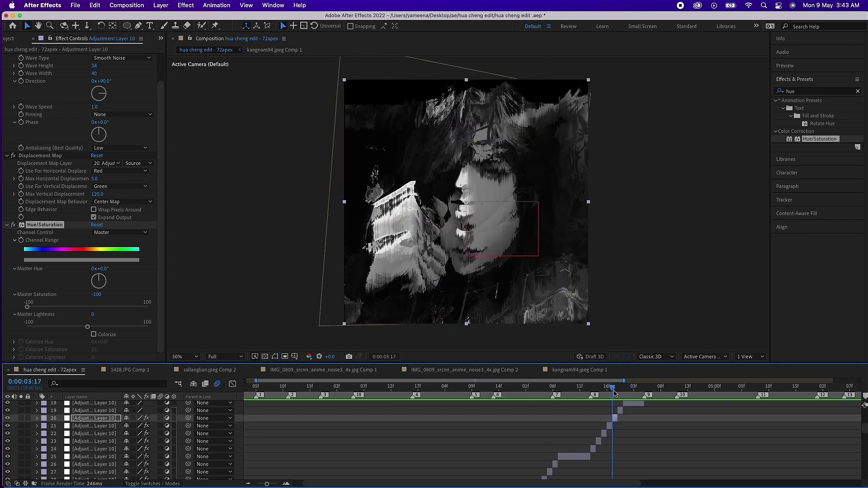
Apply Exposure 1.03 to the adjustment layer at the 4:00 frame.
{"action": "left_click_drag", "start_coordinate": [613, 387], "coordinate": [618, 388]}
{"action": "left_click", "coordinate": [620, 410]}
{"action": "double_click", "coordinate": [810, 91]}
{"action": "type", "text": "expo"}
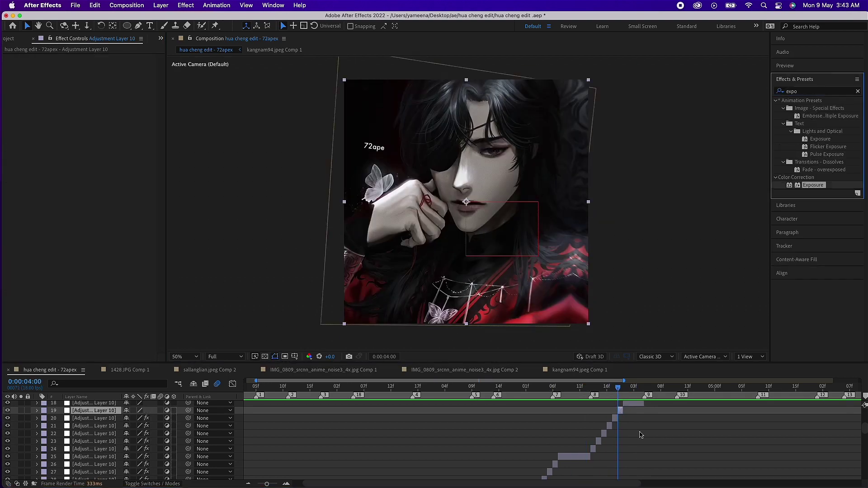
{"action": "left_click_drag", "start_coordinate": [813, 184], "coordinate": [181, 85]}
{"action": "left_click_drag", "start_coordinate": [618, 387], "coordinate": [656, 388]}
Apply CC Vignette to the 4:07 layer, keyframing Angle of View between 4:07 and 5:05.
{"action": "left_click", "coordinate": [629, 442]}
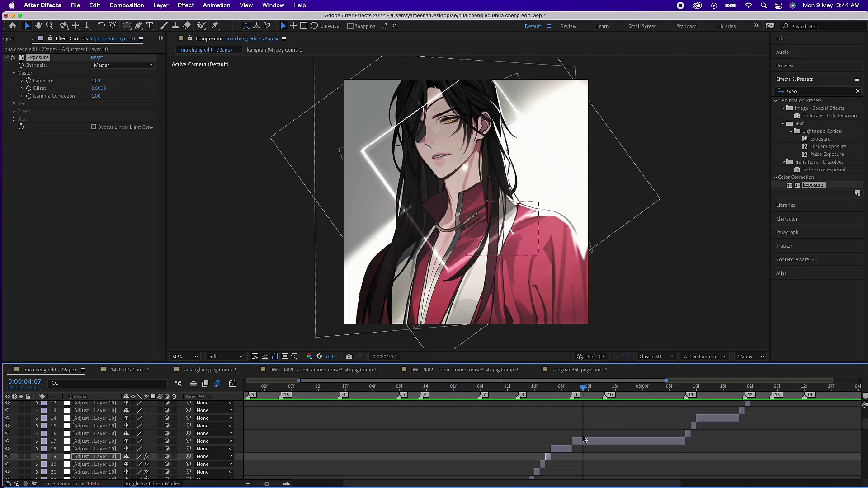
{"action": "double_click", "coordinate": [810, 91]}
{"action": "type", "text": "vig"}
{"action": "mouse_move", "coordinate": [809, 131]}
{"action": "left_mouse_down"}
{"action": "mouse_move", "coordinate": [97, 72]}
{"action": "mouse_move", "coordinate": [155, 83]}
{"action": "left_mouse_up"}
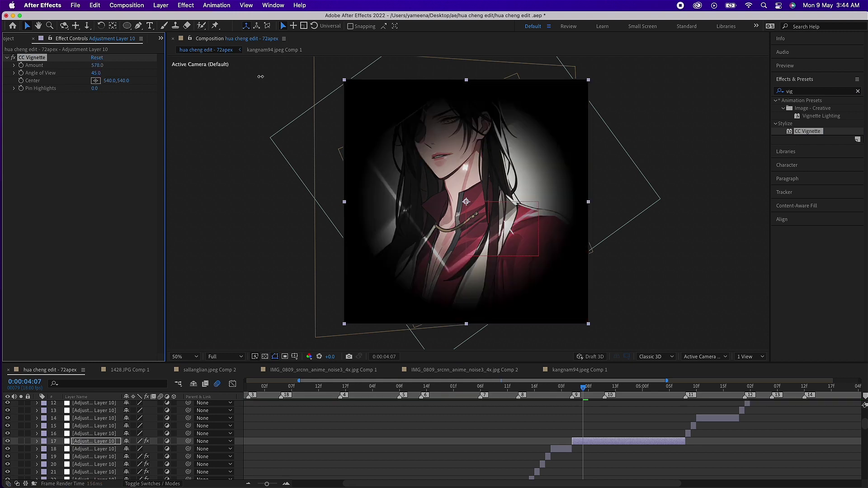
{"action": "left_click_drag", "start_coordinate": [96, 72], "coordinate": [93, 67]}
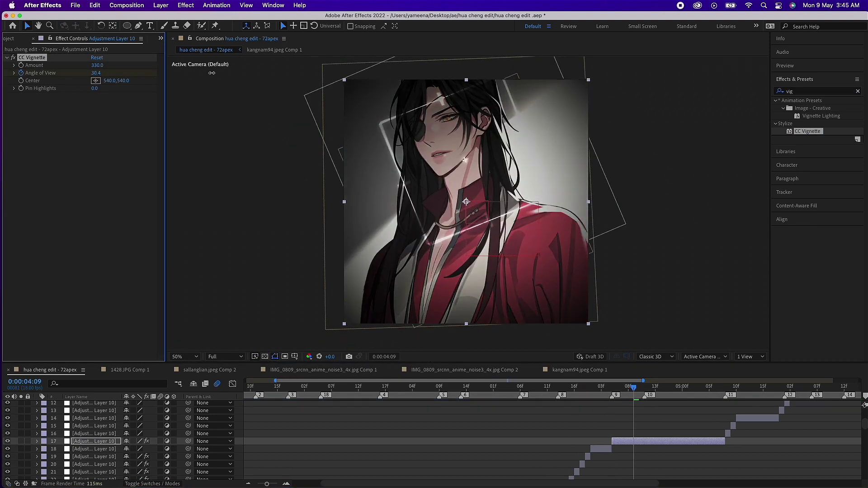
{"action": "left_click", "coordinate": [712, 386]}
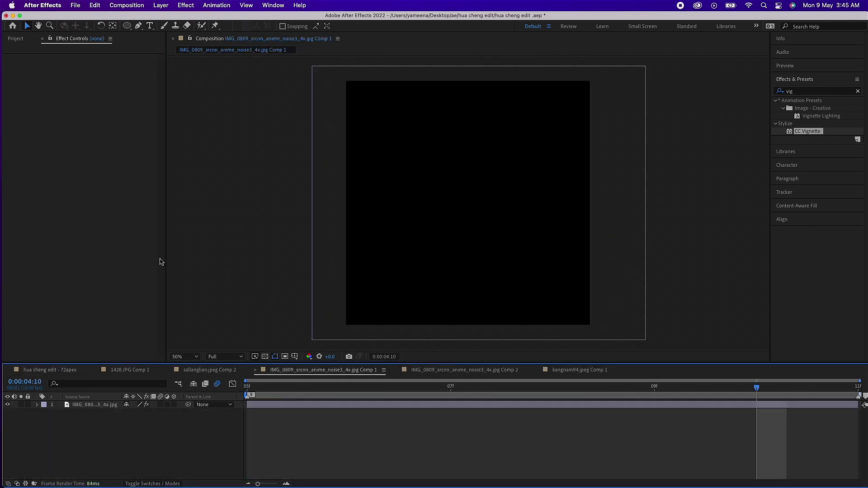
{"action": "left_click_drag", "start_coordinate": [96, 73], "coordinate": [61, 84]}
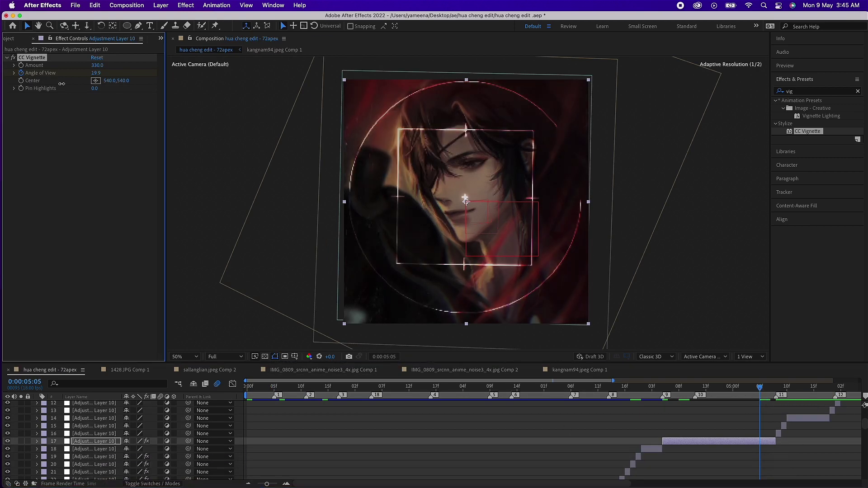
{"action": "key", "text": "u"}
Review the vignette's Angle of View keyframes and curve in the Graph Editor.
{"action": "left_click", "coordinate": [678, 386]}
{"action": "key", "text": "shift+F3"}
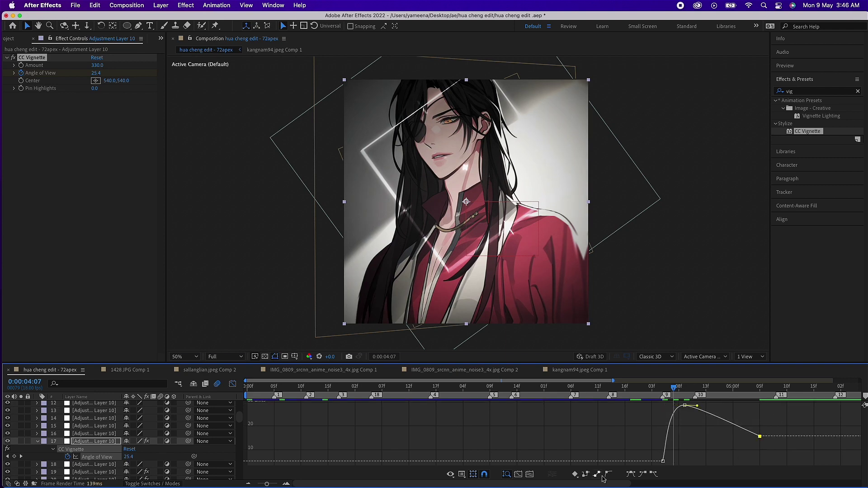
{"action": "key", "text": "shift+F3"}
{"action": "left_click_drag", "start_coordinate": [652, 387], "coordinate": [664, 387]}
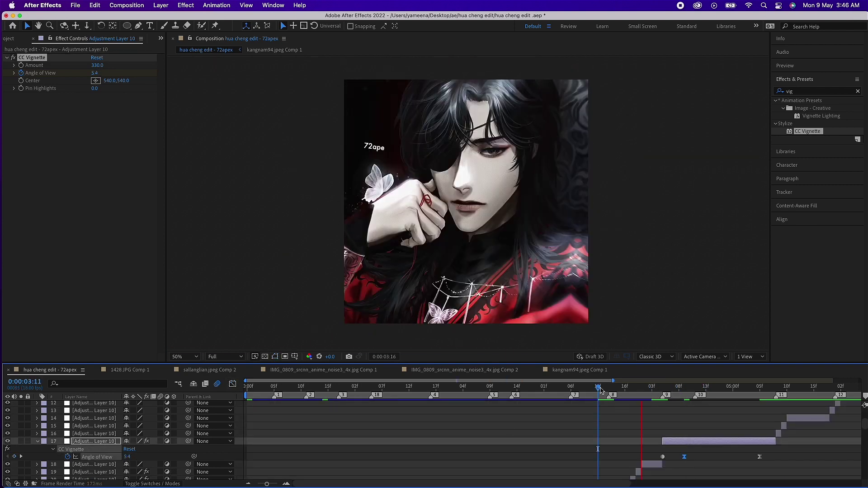
{"action": "key", "text": "k"}
{"action": "key", "text": "k"}
{"action": "key", "text": "j"}
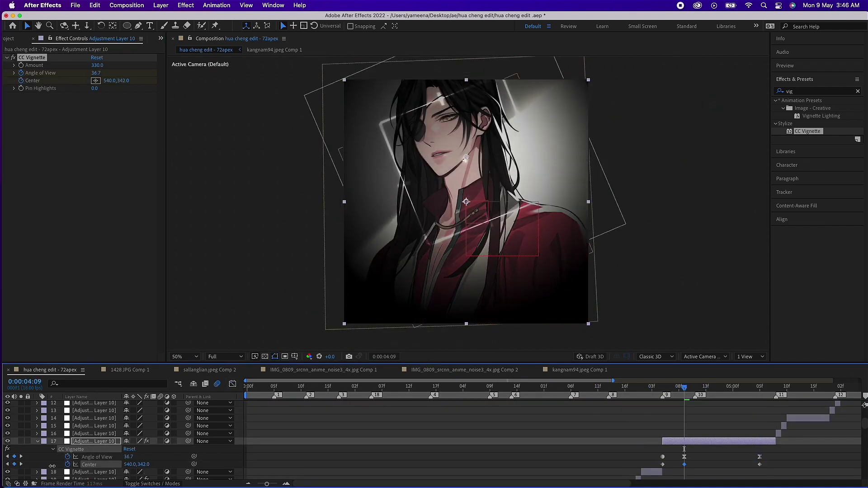
{"action": "key", "text": "shift+F3"}
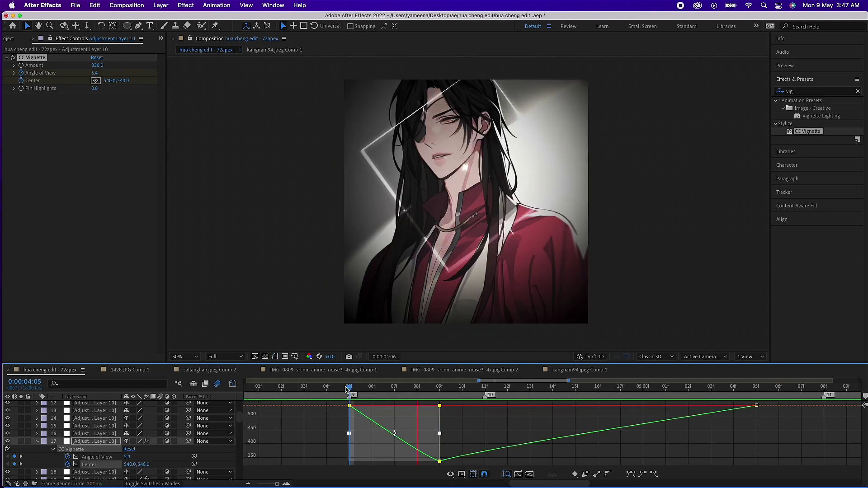
{"action": "key", "text": "shift+F3"}
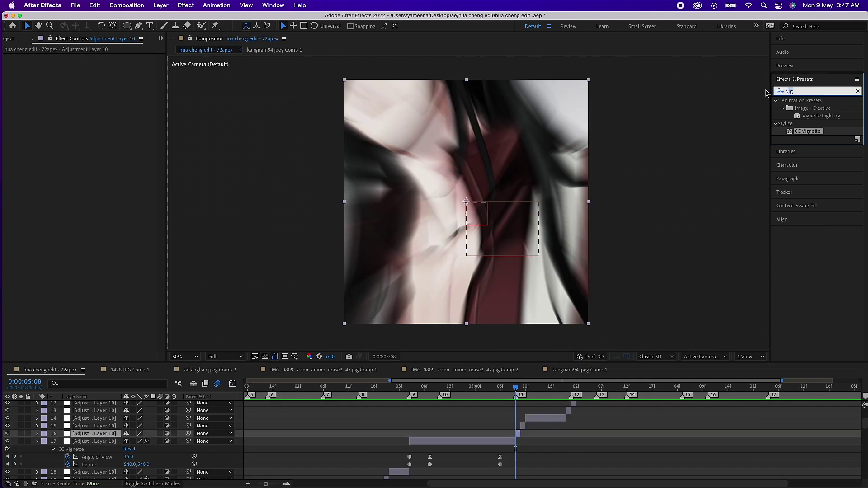
Make the 5:09 adjustment frame black-and-white and duplicate its layer.
{"action": "key", "text": "Page_Down"}
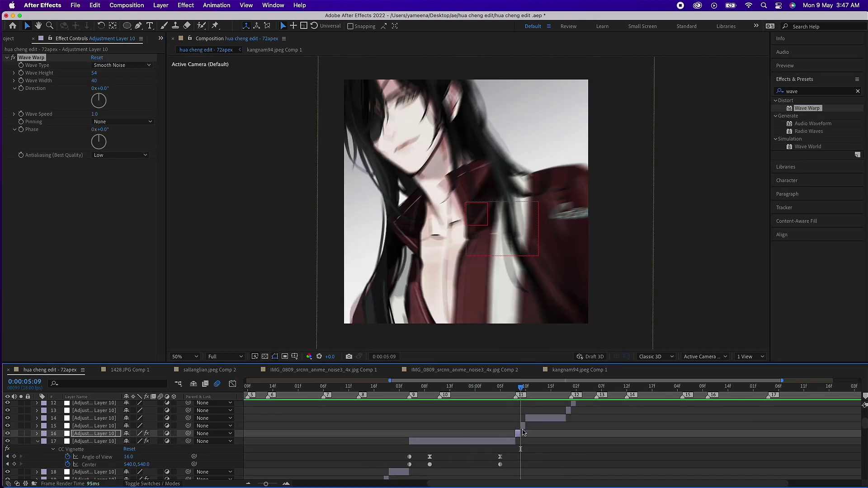
{"action": "key", "text": "super+Up"}
{"action": "key", "text": "super+5"}
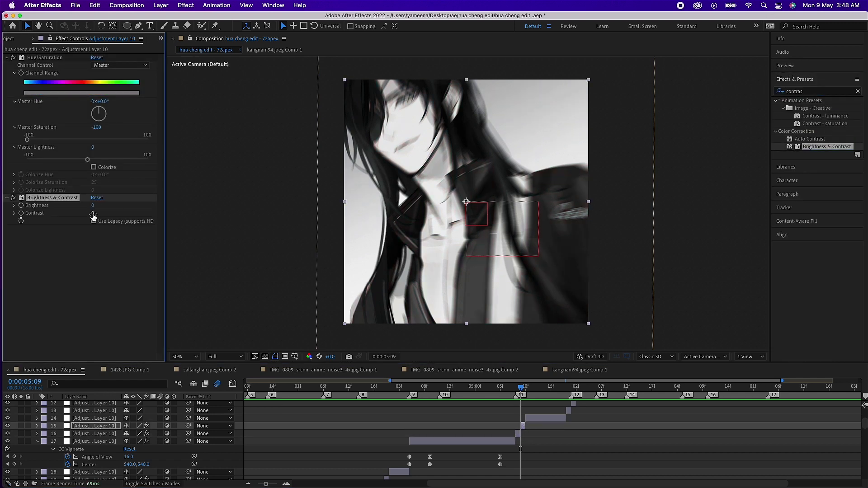
{"action": "key", "text": "Page_Down"}
Increase the horizontal displacement amount on the 5:10 glitch frame.
{"action": "key", "text": "super+alt+v"}
{"action": "left_click", "coordinate": [773, 91]}
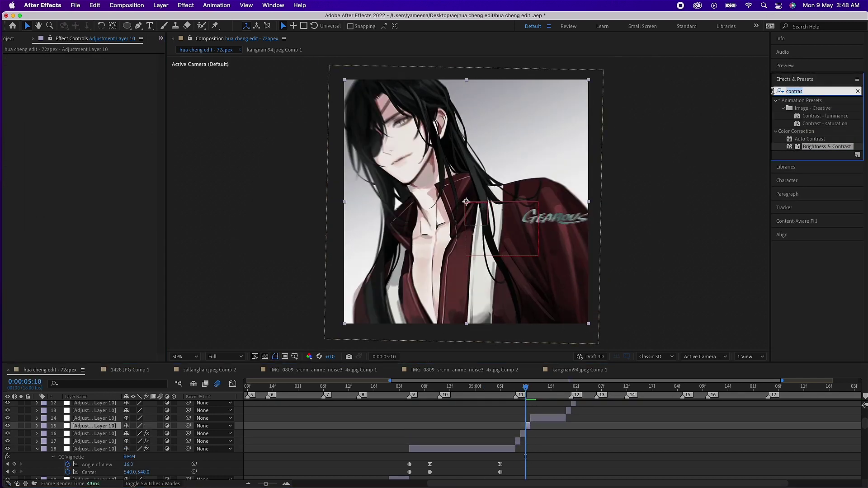
{"action": "left_click_drag", "start_coordinate": [96, 81], "coordinate": [119, 81]}
{"action": "key", "text": "space"}
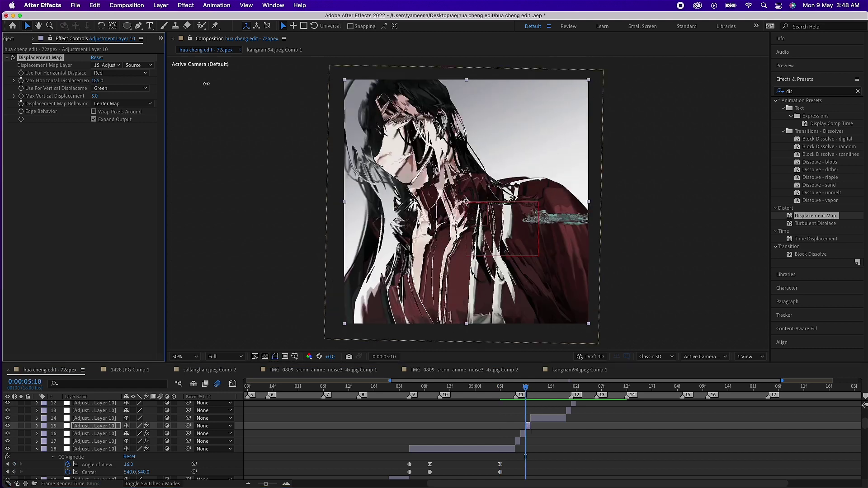
Apply Block Dissolve at 19% with block width 595 and preview the result.
{"action": "left_click", "coordinate": [810, 255]}
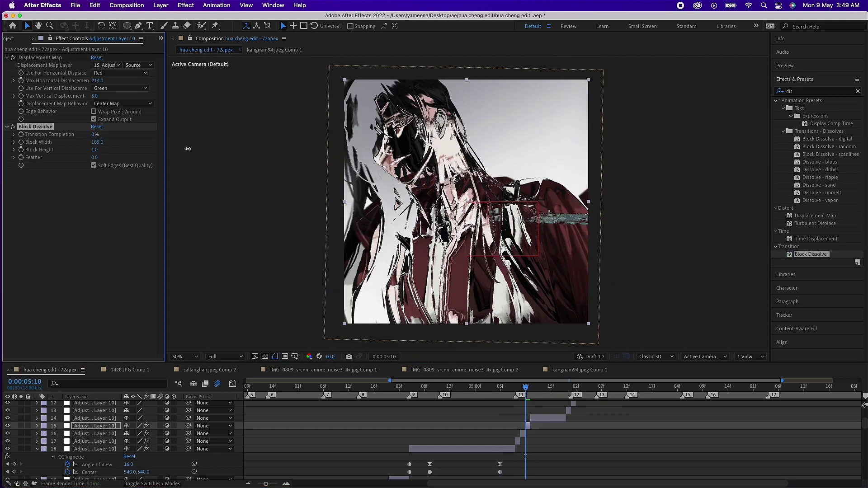
{"action": "left_click_drag", "start_coordinate": [118, 135], "coordinate": [135, 130]}
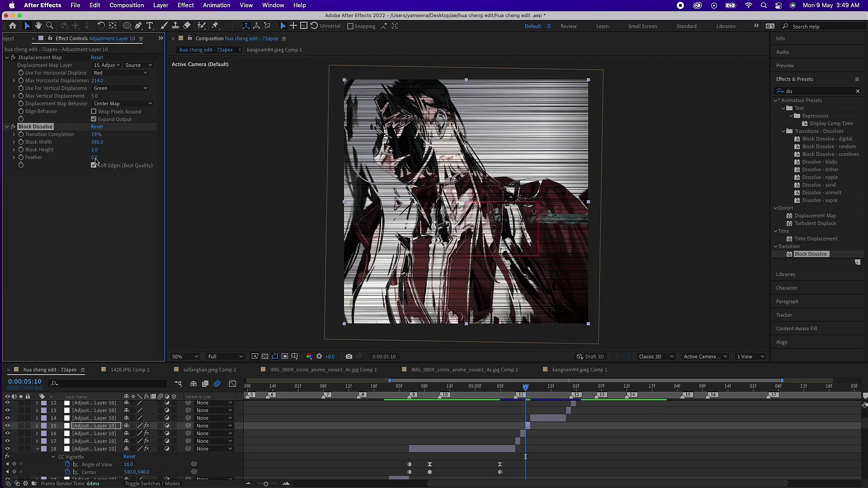
{"action": "key", "text": "space"}
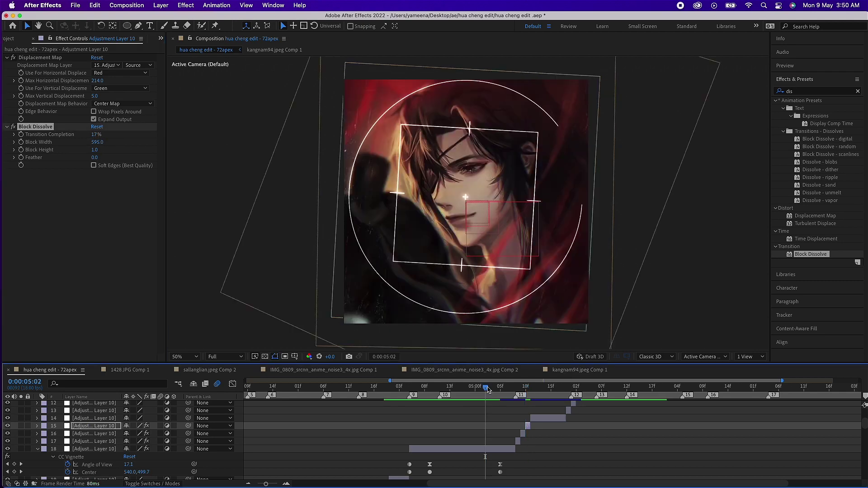
{"action": "left_click", "coordinate": [527, 388]}
{"action": "key", "text": "Delete"}
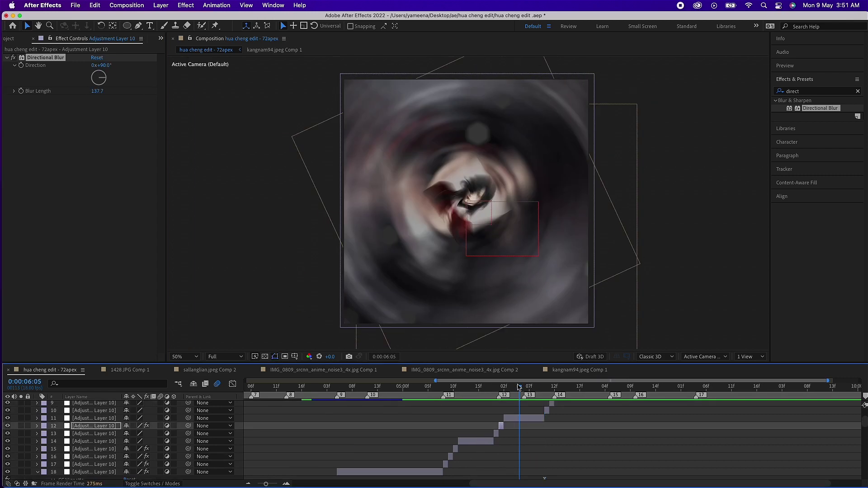
Apply Camera Lens Blur to 1428.JPG Comp 1 and slide layer 33's adjustment clip later.
{"action": "scroll", "coordinate": [519, 387], "scroll_direction": "down", "scroll_amount": 10}
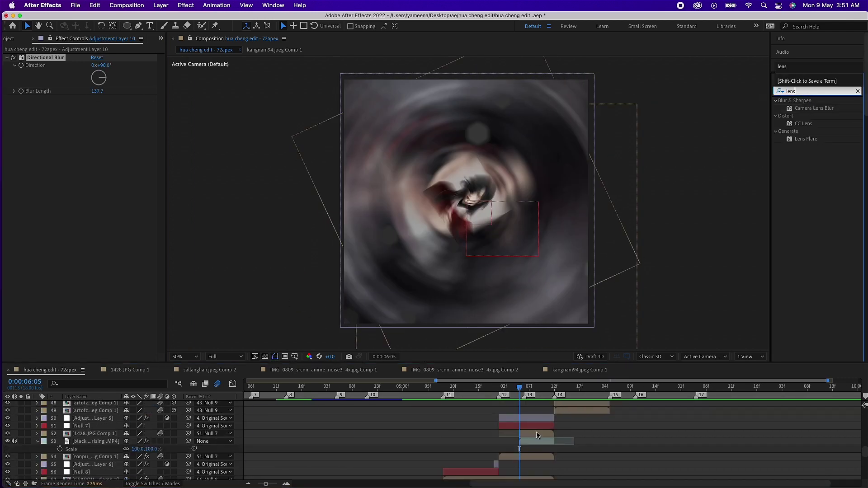
{"action": "left_click_drag", "start_coordinate": [522, 436], "coordinate": [522, 436]}
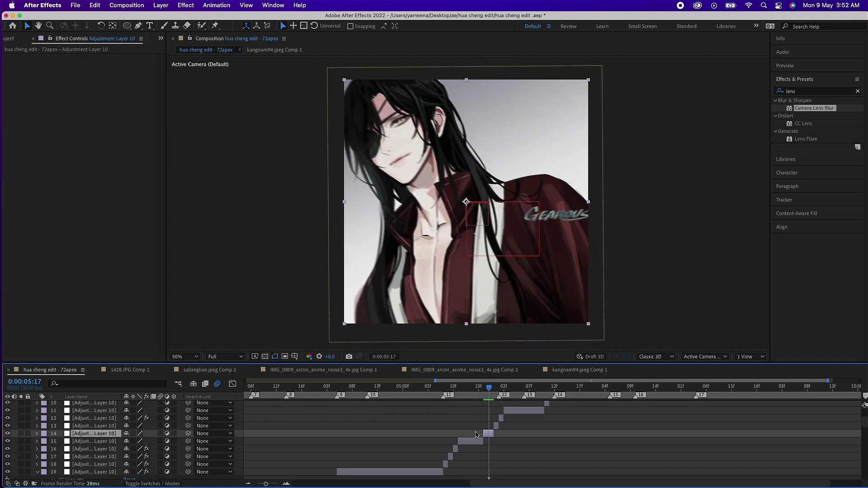
{"action": "left_click", "coordinate": [485, 434]}
{"action": "left_click_drag", "start_coordinate": [483, 472], "coordinate": [429, 476]}
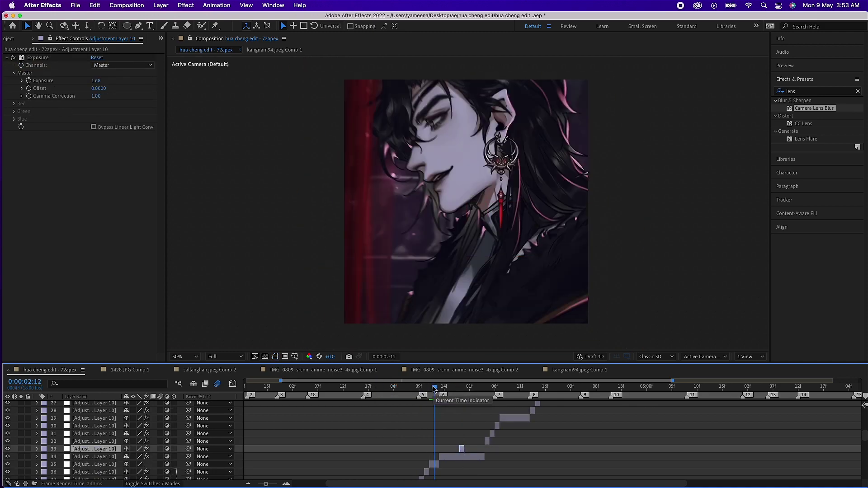
{"action": "left_click_drag", "start_coordinate": [461, 449], "coordinate": [477, 449]}
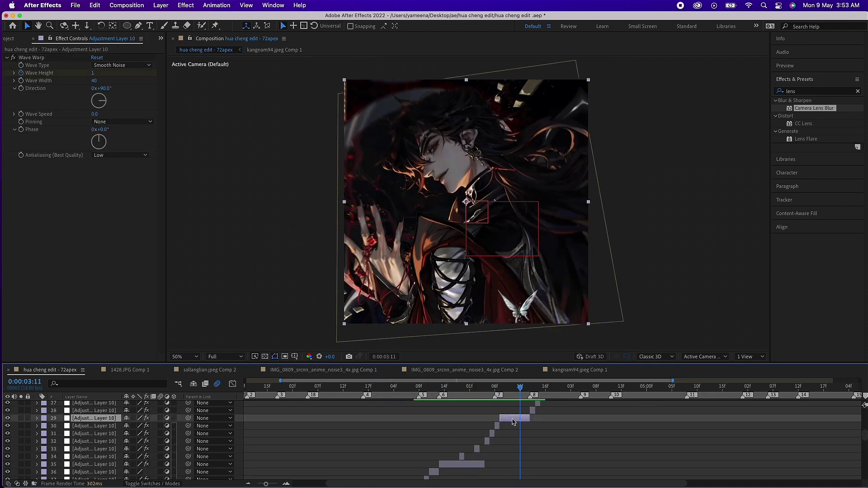
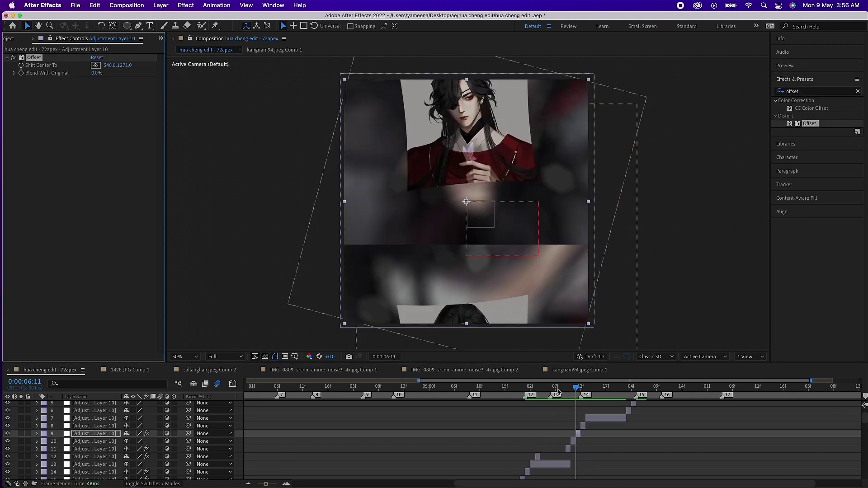
Find Directional Blur with 'direc' and apply it to Adjustment Layer 10.
{"action": "type", "text": "direc"}
{"action": "left_click_drag", "start_coordinate": [821, 108], "coordinate": [162, 184]}
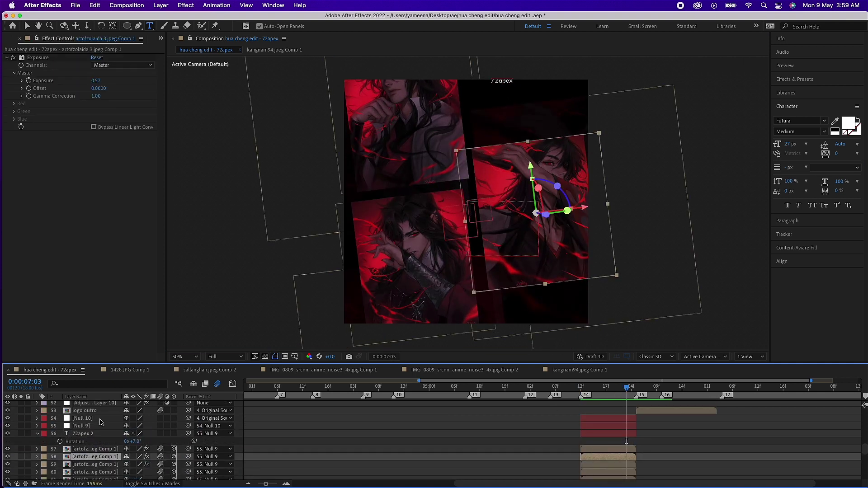
Commit 72apex 2's 7° rotation, then recolour its text with red E12332 from the collage.
{"action": "key", "text": "Return"}
{"action": "key", "text": "p"}
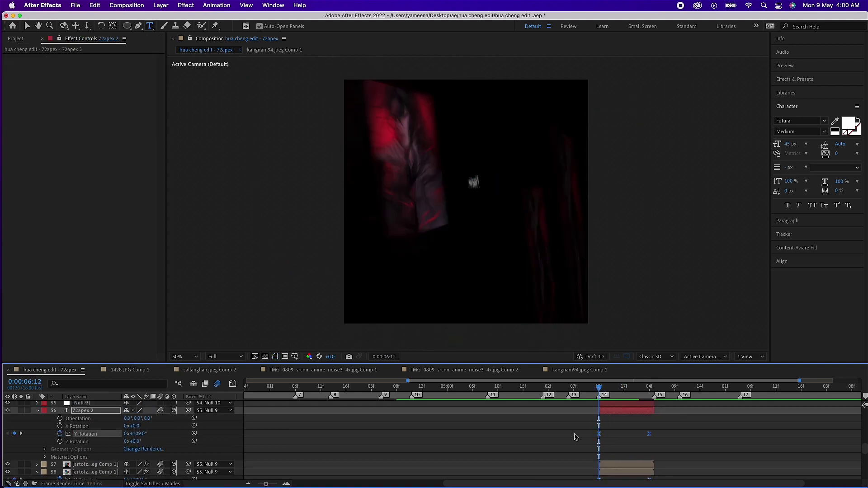
{"action": "left_click", "coordinate": [624, 388]}
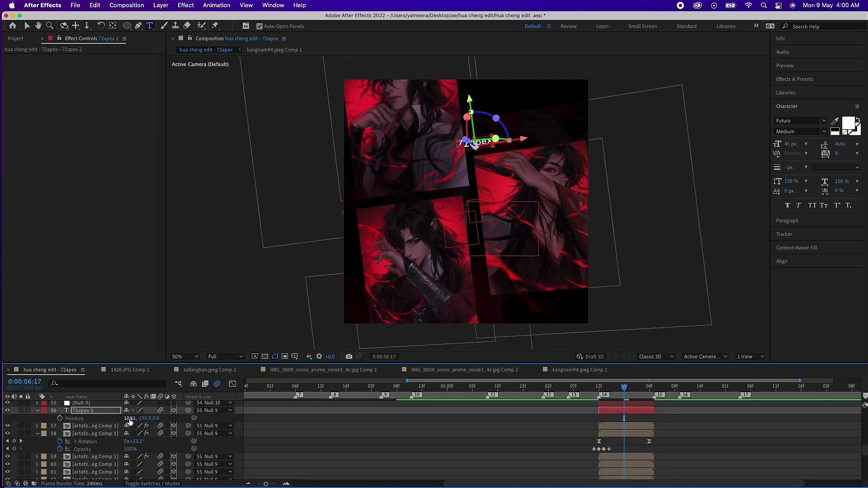
{"action": "left_click_drag", "start_coordinate": [624, 387], "coordinate": [635, 387]}
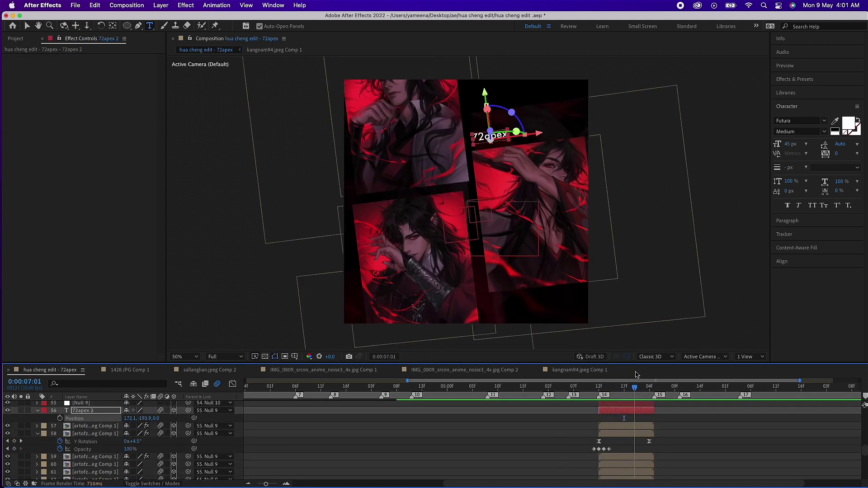
{"action": "left_click", "coordinate": [848, 122]}
{"action": "left_click", "coordinate": [510, 241]}
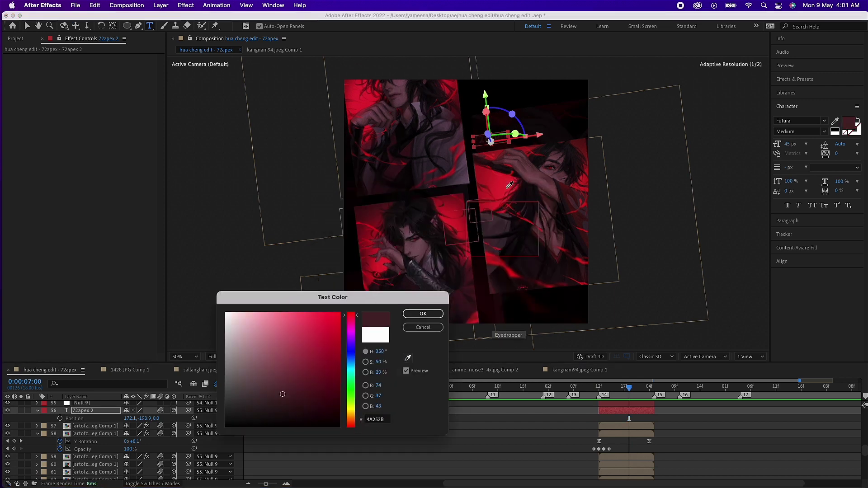
{"action": "left_click", "coordinate": [364, 99]}
Check the 72apex text layer's properties and preview it around 07:00.
{"action": "key", "text": "Return"}
{"action": "key", "text": "Page_Up"}
{"action": "key", "text": "Page_Up"}
{"action": "key", "text": "Page_Up"}
{"action": "key", "text": "a"}
{"action": "key", "text": "a"}
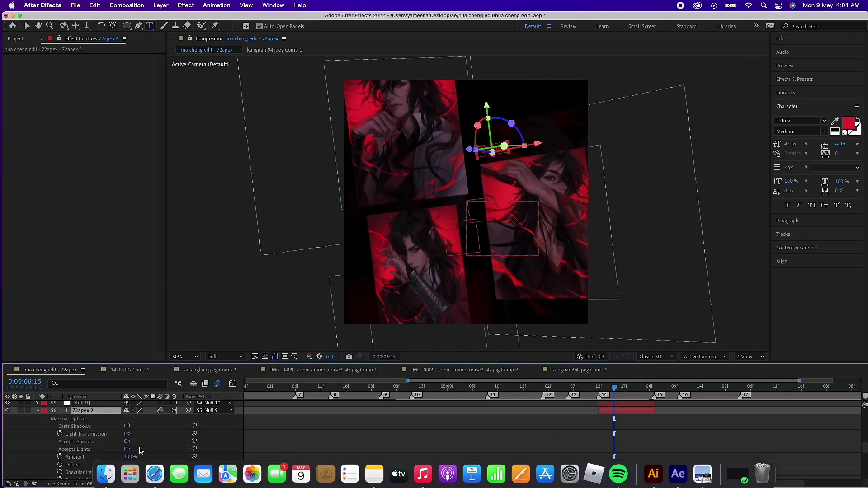
{"action": "key", "text": "a"}
{"action": "key", "text": "Page_Down"}
{"action": "key", "text": "Page_Down"}
{"action": "key", "text": "Page_Down"}
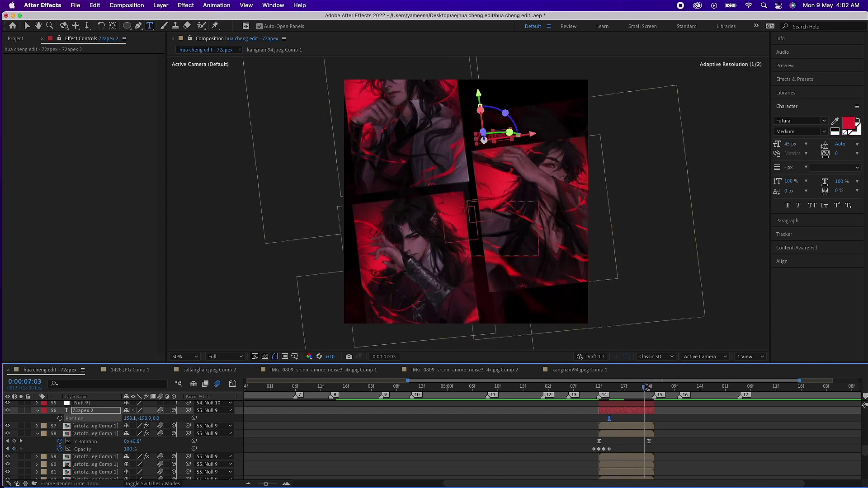
{"action": "key", "text": "a"}
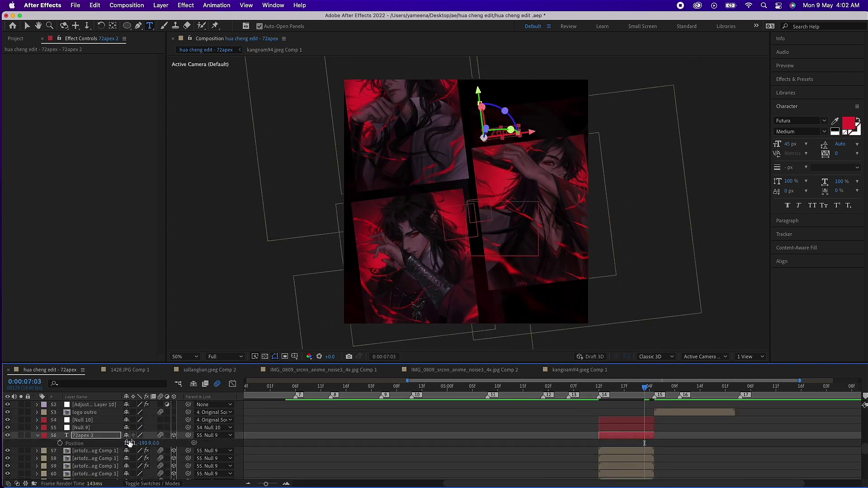
{"action": "mouse_move", "coordinate": [644, 386]}
{"action": "left_mouse_down"}
{"action": "mouse_move", "coordinate": [620, 387]}
{"action": "mouse_move", "coordinate": [669, 386]}
{"action": "left_mouse_up"}
Review the layers' keyframes and create a new Adjustment Layer 11.
{"action": "key", "text": "u"}
{"action": "left_click_drag", "start_coordinate": [626, 479], "coordinate": [613, 424]}
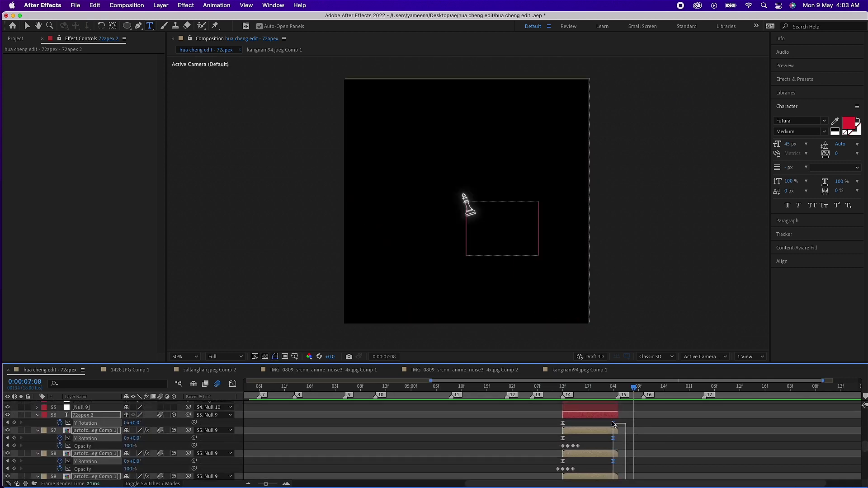
{"action": "key", "text": "Page_Up"}
{"action": "key", "text": "Page_Up"}
{"action": "key", "text": "Page_Up"}
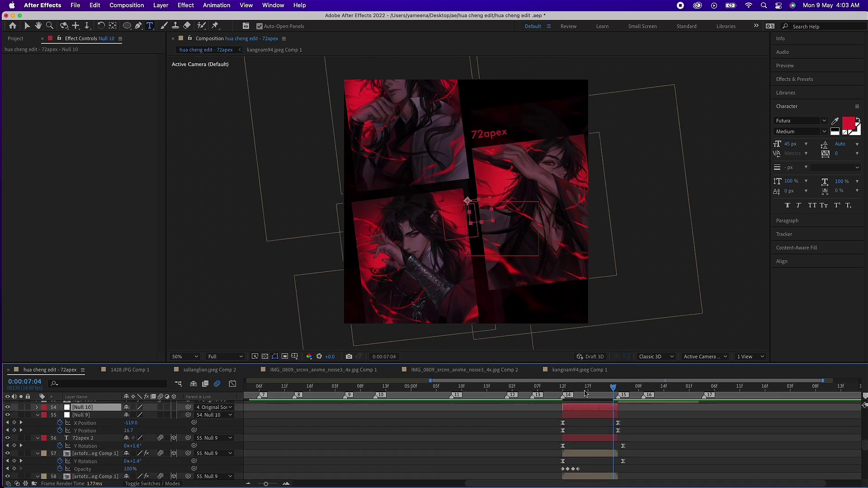
{"action": "key", "text": "ctrl+alt+y"}
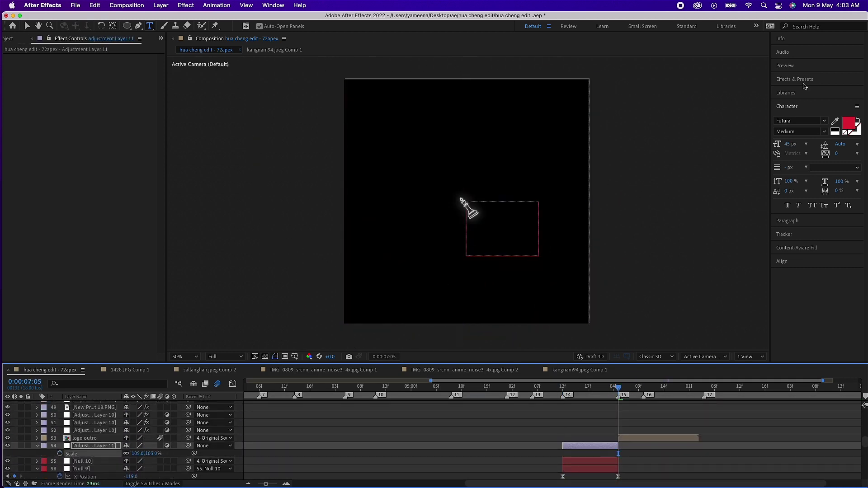
Apply Optics Compensation to Adjustment Layer 11 and preview the lens distortion.
{"action": "left_click", "coordinate": [794, 79]}
{"action": "type", "text": "optics"}
{"action": "left_click_drag", "start_coordinate": [819, 108], "coordinate": [188, 64]}
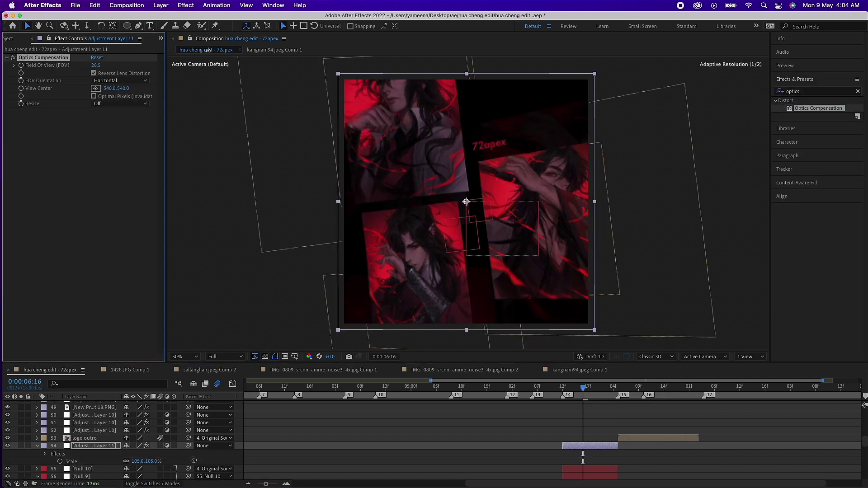
{"action": "left_click_drag", "start_coordinate": [583, 386], "coordinate": [622, 388]}
Inspect layers 59 and 60's Y Rotation speed curves in the Graph Editor.
{"action": "left_click", "coordinate": [581, 407]}
{"action": "scroll", "coordinate": [583, 429], "scroll_direction": "up", "scroll_amount": 1}
{"action": "key", "text": "shift+F3"}
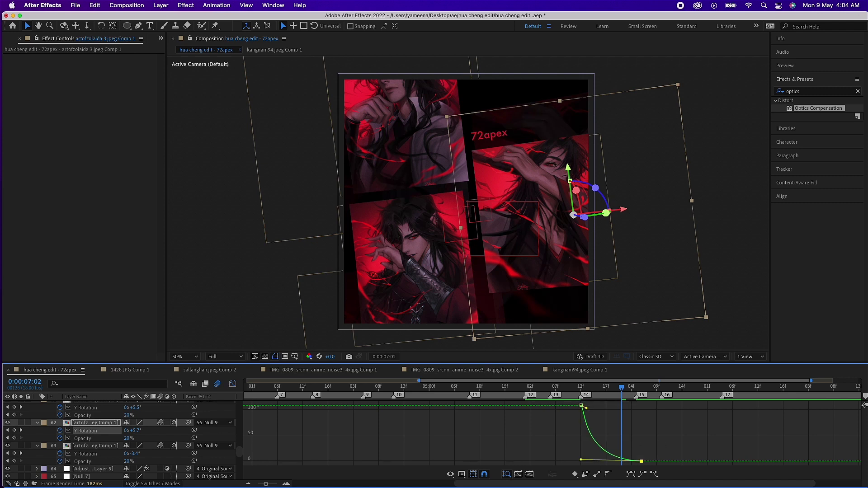
{"action": "scroll", "coordinate": [133, 429], "scroll_direction": "up", "scroll_amount": 2}
{"action": "left_click", "coordinate": [85, 438]}
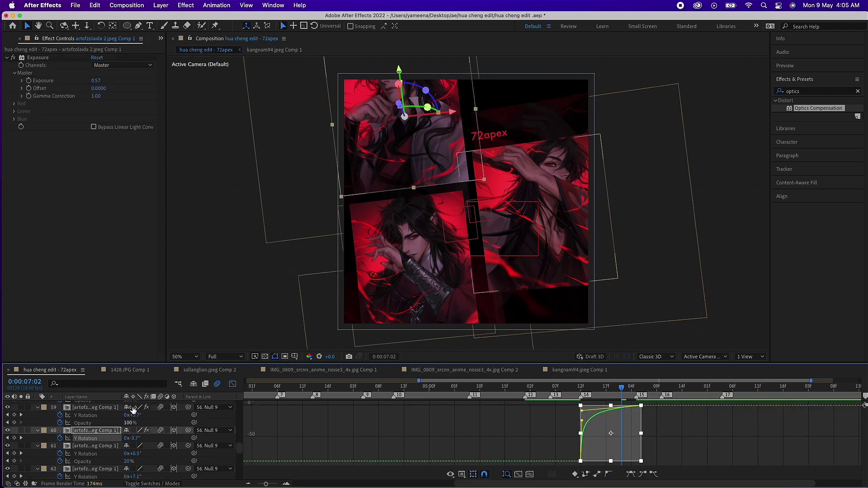
{"action": "left_click", "coordinate": [85, 415]}
{"action": "key", "text": "super+Up"}
{"action": "key", "text": "super+Up"}
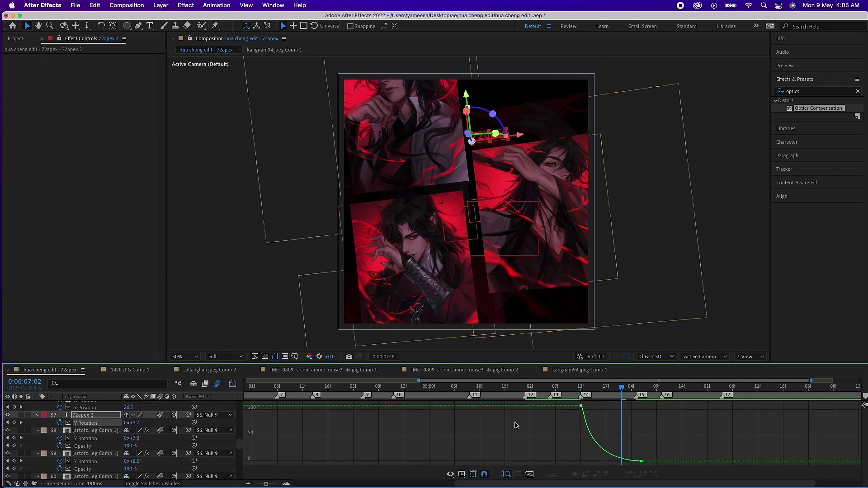
{"action": "left_click_drag", "start_coordinate": [509, 388], "coordinate": [565, 392]}
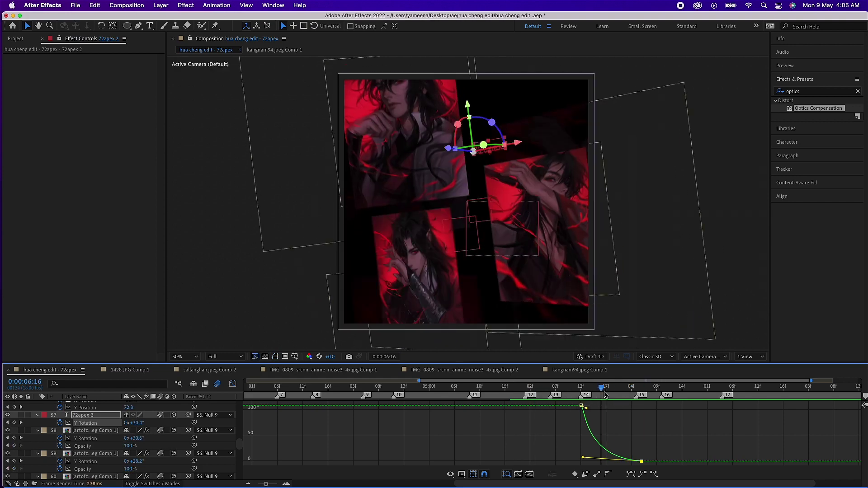
Apply Glow to the 72apex 2 text layer around 07:00.
{"action": "key", "text": "shift+F3"}
{"action": "key", "text": "super+Down"}
{"action": "key", "text": "super+Down"}
{"action": "key", "text": "super+Down"}
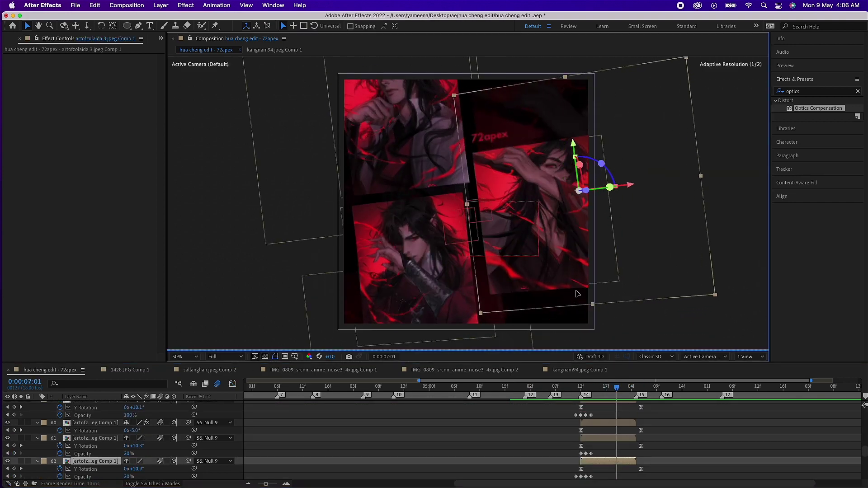
{"action": "left_click_drag", "start_coordinate": [568, 392], "coordinate": [610, 388]}
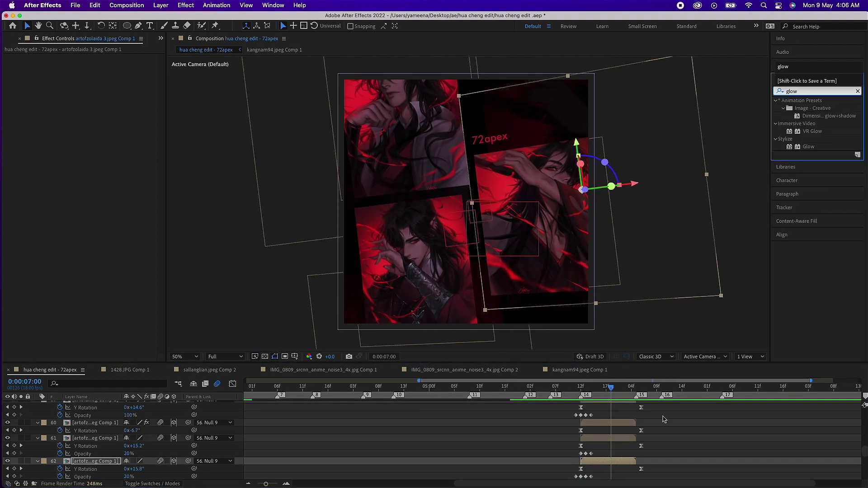
{"action": "left_click_drag", "start_coordinate": [809, 147], "coordinate": [488, 138]}
Preview from the start and add an empty text layer with white fill.
{"action": "key", "text": "Home"}
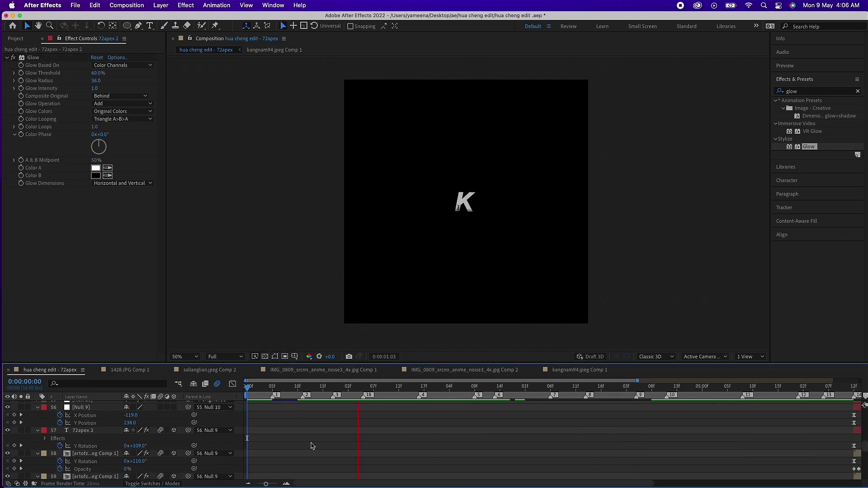
{"action": "key", "text": "space"}
{"action": "key", "text": "super+alt+shift+t"}
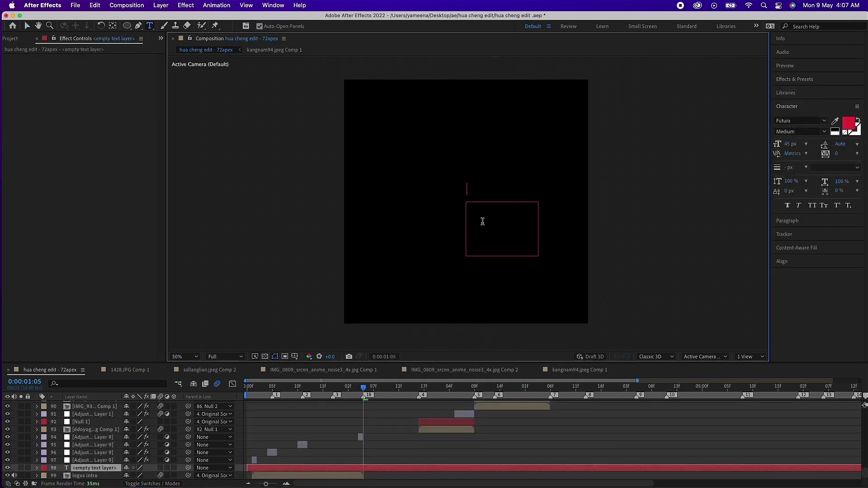
{"action": "left_click", "coordinate": [848, 124]}
{"action": "key", "text": "Escape"}
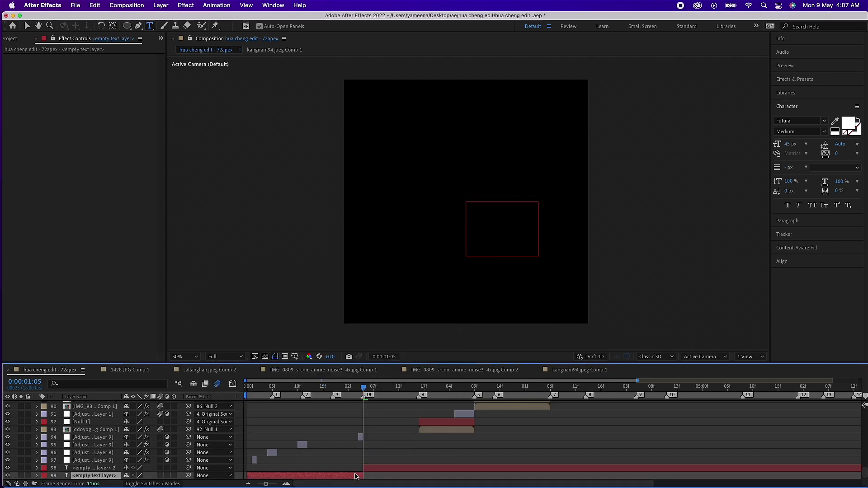
{"action": "left_click", "coordinate": [383, 469]}
{"action": "left_click", "coordinate": [383, 470]}
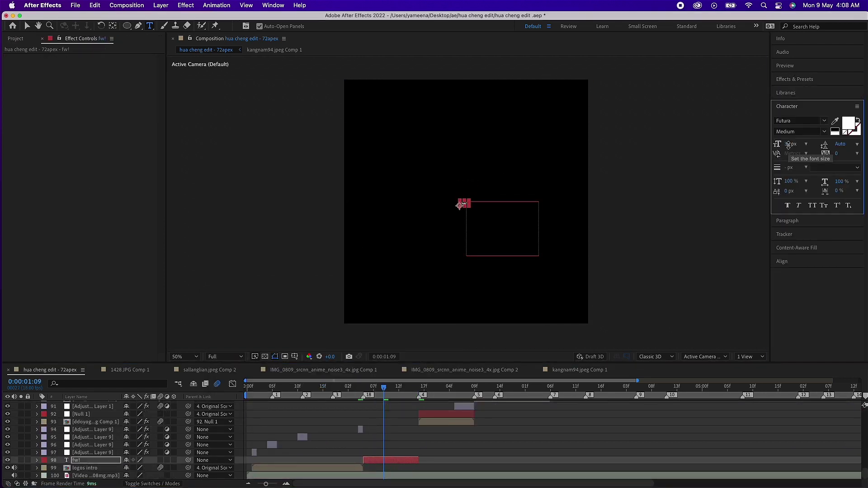
{"action": "scroll", "coordinate": [573, 424], "scroll_direction": "up", "scroll_amount": 1}
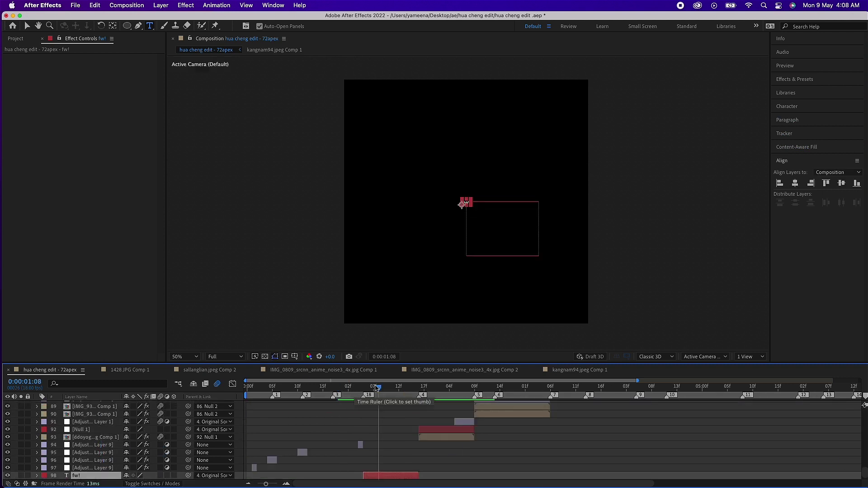
{"action": "left_click", "coordinate": [506, 461]}
{"action": "left_click", "coordinate": [243, 385]}
Duplicate Adjustment Layer 9 and move the copy to the fw! position.
{"action": "left_click", "coordinate": [363, 447]}
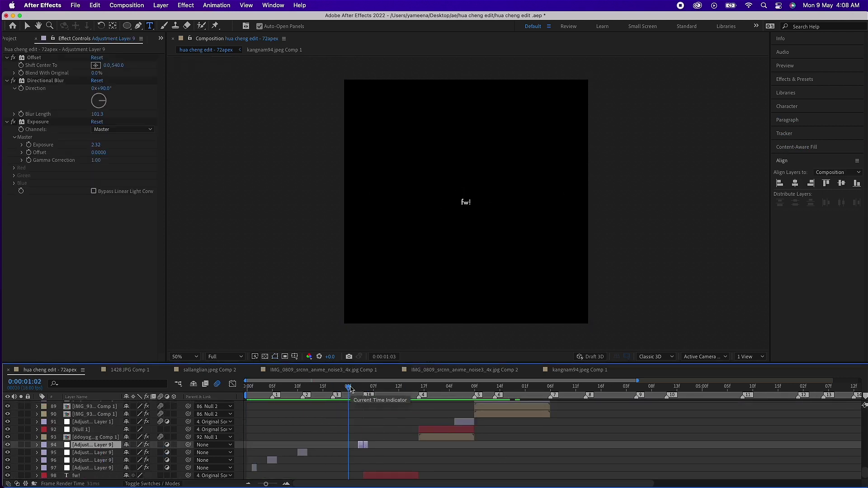
{"action": "key", "text": "ctrl+d"}
{"action": "left_click_drag", "start_coordinate": [363, 446], "coordinate": [419, 447]}
{"action": "scroll", "coordinate": [391, 445], "scroll_direction": "down", "scroll_amount": 2}
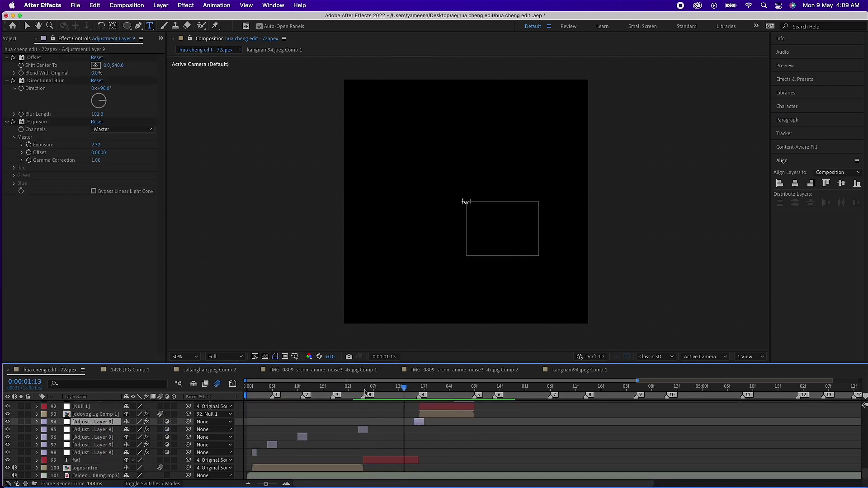
Check fw!'s Scale curve, apply Glow with radius 15, and preview.
{"action": "left_click", "coordinate": [391, 459]}
{"action": "key", "text": "u"}
{"action": "key", "text": "shift+F3"}
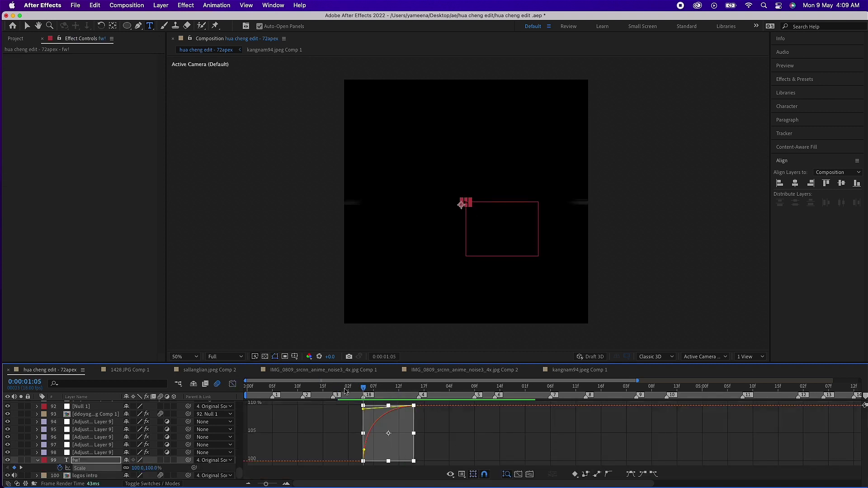
{"action": "key", "text": "shift+F3"}
{"action": "left_click", "coordinate": [388, 387]}
{"action": "key", "text": "a"}
{"action": "key", "text": "."}
{"action": "key", "text": "."}
{"action": "key", "text": "."}
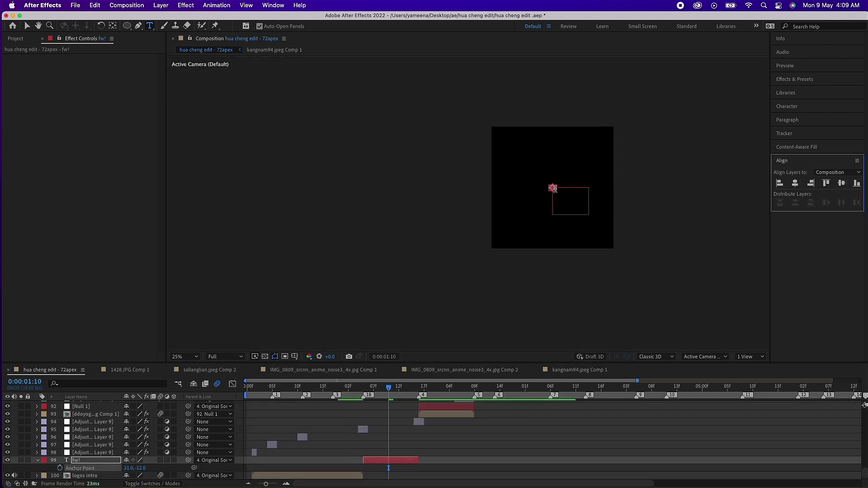
{"action": "left_click", "coordinate": [354, 389]}
{"action": "type", "text": "glow"}
{"action": "key", "text": "Return"}
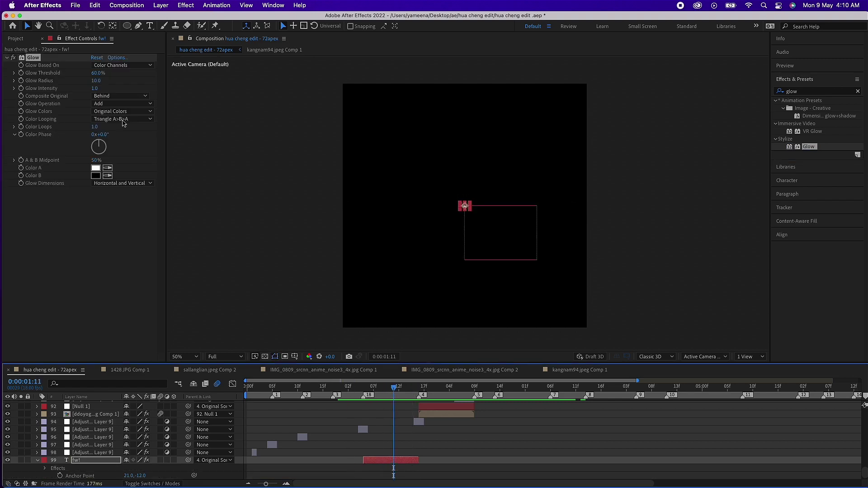
{"action": "key", "text": "space"}
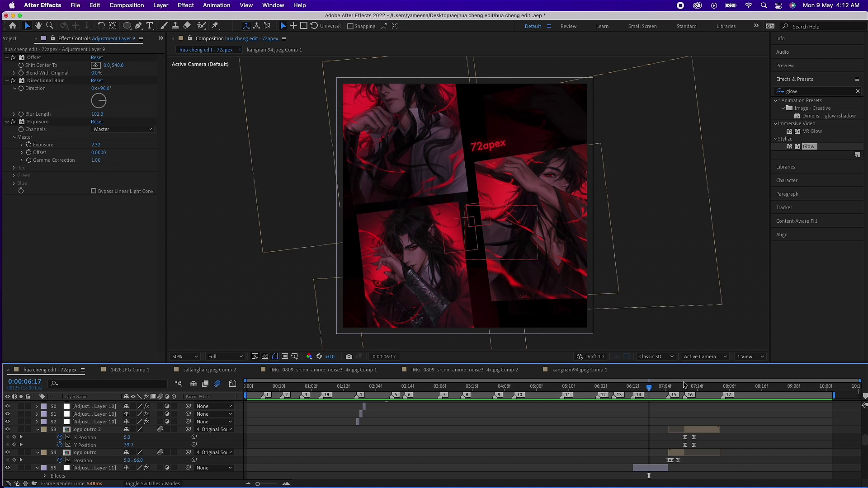
Adjust Null 10's horizontal Position value at its keyframes near 07:00.
{"action": "left_click", "coordinate": [682, 386]}
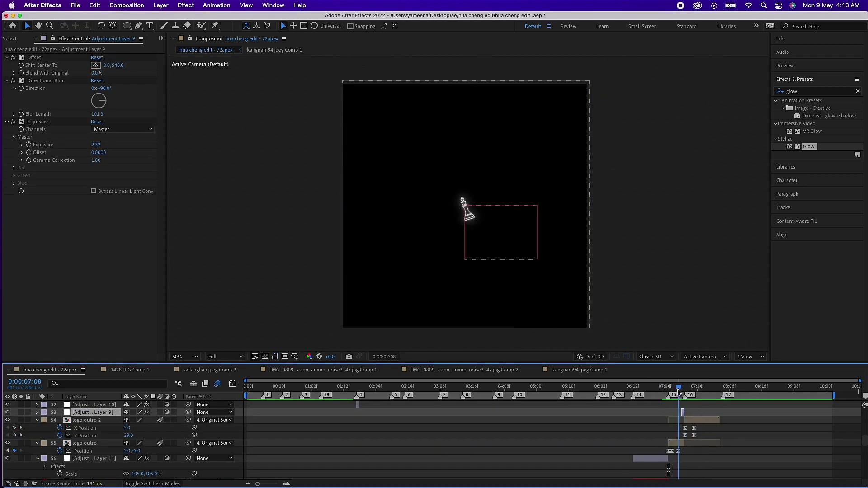
{"action": "mouse_move", "coordinate": [678, 389]}
{"action": "left_mouse_down"}
{"action": "mouse_move", "coordinate": [543, 392]}
{"action": "mouse_move", "coordinate": [653, 391]}
{"action": "left_mouse_up"}
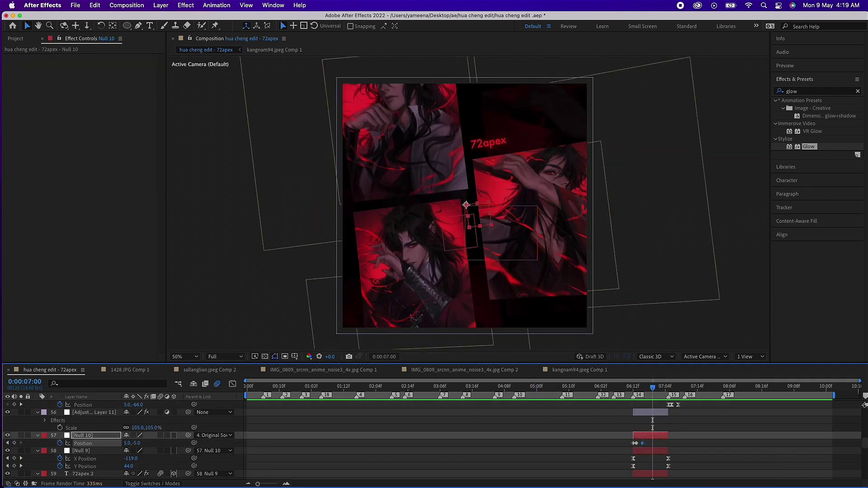
{"action": "key", "text": "u"}
{"action": "key", "text": "j"}
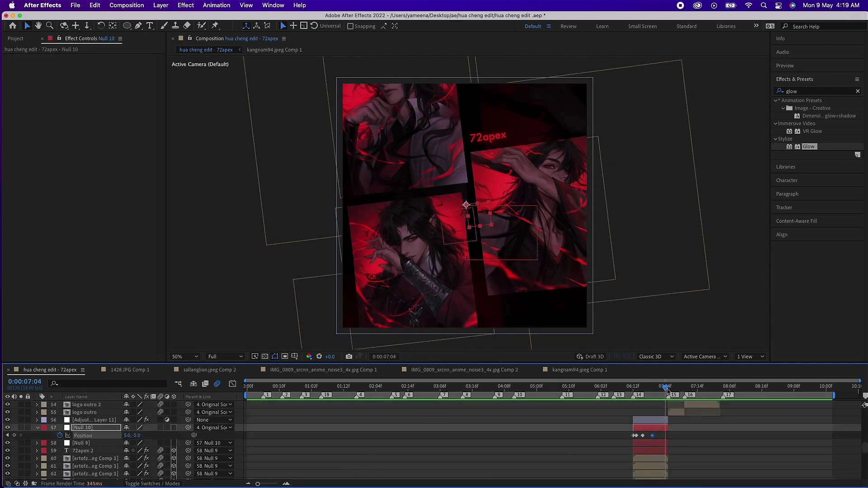
{"action": "left_click", "coordinate": [21, 435]}
{"action": "key", "text": "period"}
{"action": "key", "text": "period"}
{"action": "key", "text": "period"}
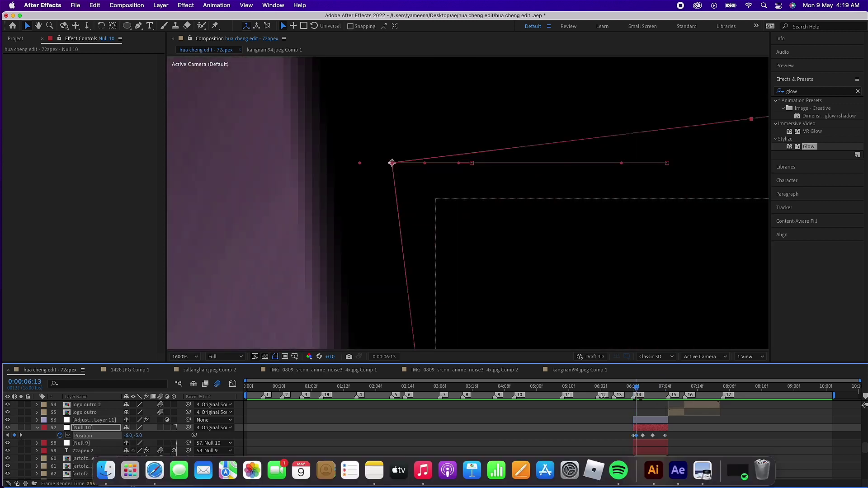
{"action": "left_click_drag", "start_coordinate": [127, 436], "coordinate": [129, 441]}
{"action": "key", "text": "k"}
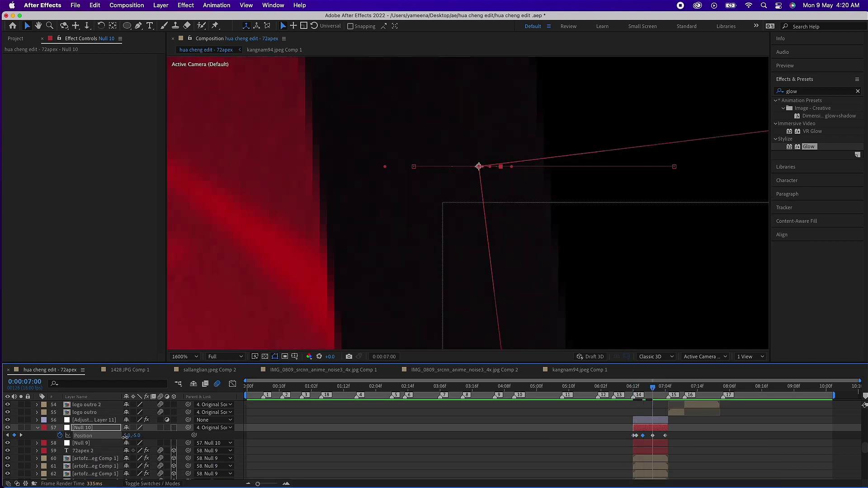
Scrub back through the edit and check Adjustment Layer 9's settings.
{"action": "scroll", "coordinate": [482, 169], "scroll_direction": "down", "scroll_amount": 10}
{"action": "scroll", "coordinate": [481, 169], "scroll_direction": "up", "scroll_amount": 2}
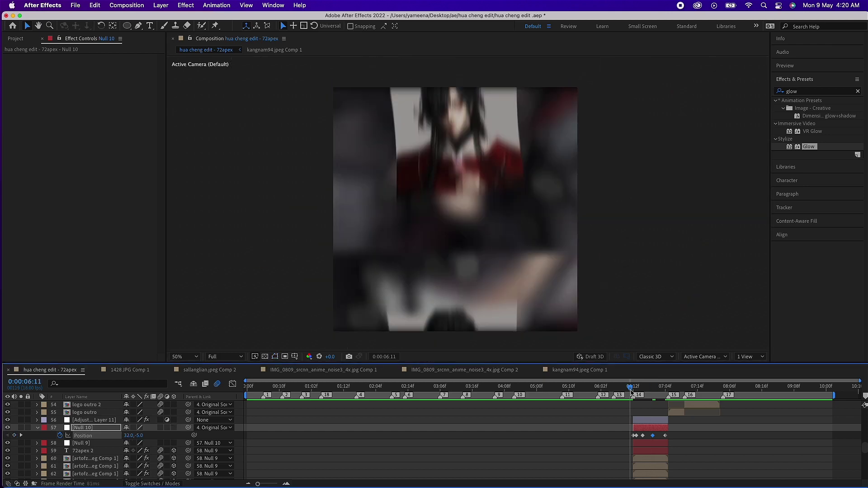
{"action": "mouse_move", "coordinate": [653, 387]}
{"action": "left_mouse_down"}
{"action": "mouse_move", "coordinate": [627, 392]}
{"action": "mouse_move", "coordinate": [707, 387]}
{"action": "left_mouse_up"}
{"action": "scroll", "coordinate": [682, 421], "scroll_direction": "up", "scroll_amount": 1}
{"action": "left_click", "coordinate": [683, 420]}
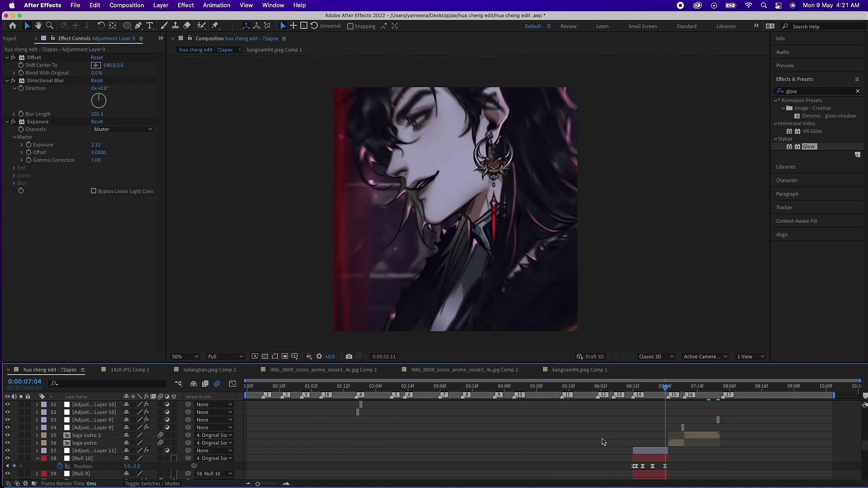
{"action": "mouse_move", "coordinate": [666, 390]}
{"action": "left_mouse_down"}
{"action": "mouse_move", "coordinate": [335, 392]}
{"action": "mouse_move", "coordinate": [357, 390]}
{"action": "left_mouse_up"}
Add New Project.MP4 to the timeline, split it, and apply Invert to the later piece.
{"action": "left_click", "coordinate": [10, 38]}
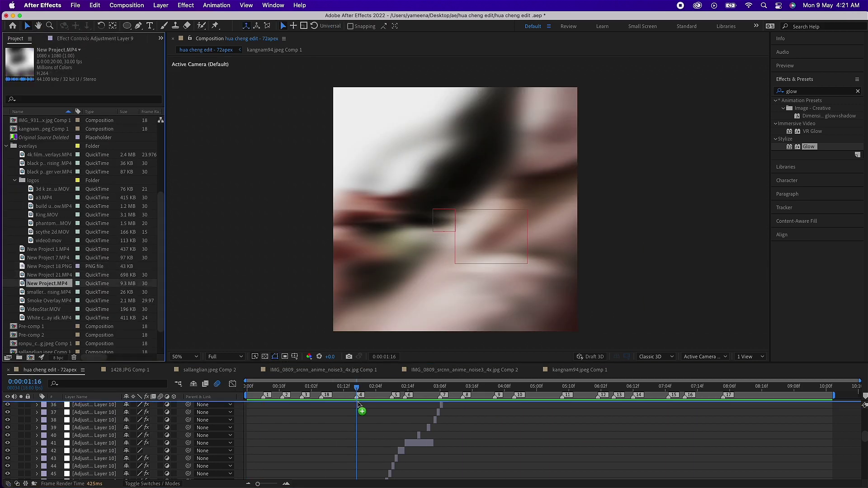
{"action": "left_click_drag", "start_coordinate": [362, 456], "coordinate": [357, 435]}
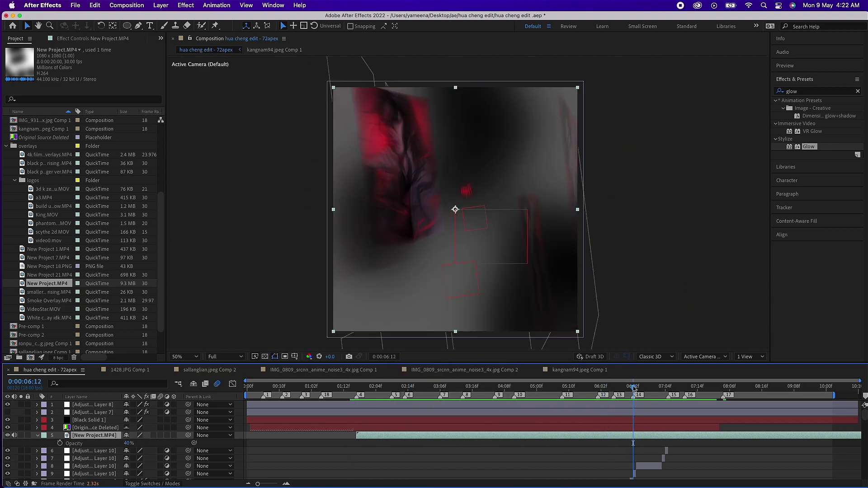
{"action": "key", "text": "ctrl+shift+d"}
{"action": "right_click", "coordinate": [649, 435]}
{"action": "left_click", "coordinate": [814, 91]}
{"action": "type", "text": "invert"}
{"action": "double_click", "coordinate": [809, 131]}
{"action": "left_click", "coordinate": [649, 388]}
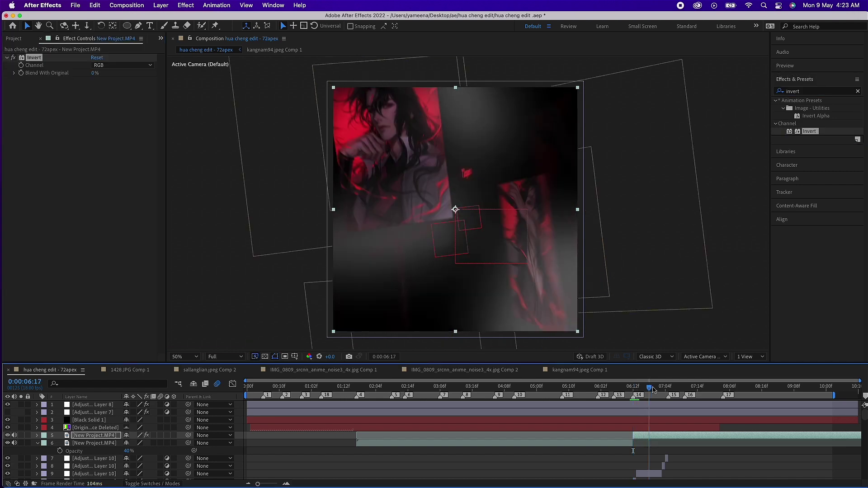
Set the overlay to 40% opacity, try a darkening blend mode, then undo the split and Invert.
{"action": "left_click_drag", "start_coordinate": [653, 389], "coordinate": [633, 388]}
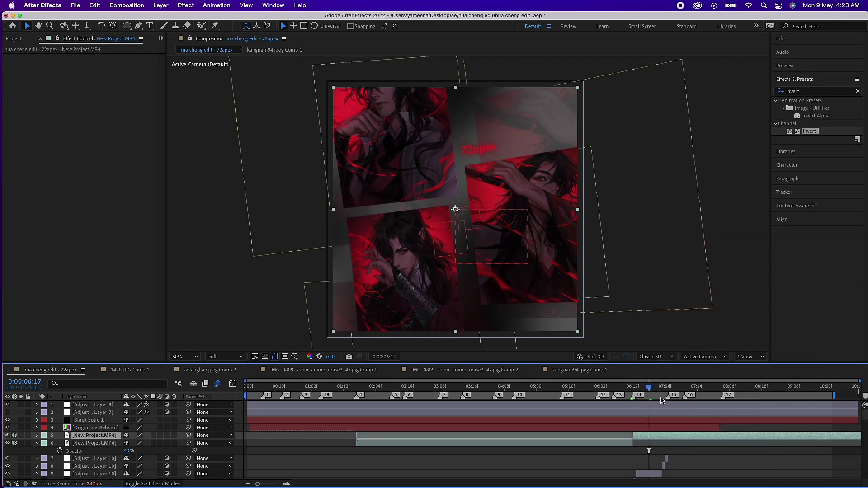
{"action": "left_click_drag", "start_coordinate": [668, 389], "coordinate": [652, 388]}
{"action": "right_click", "coordinate": [651, 435]}
{"action": "key", "text": "Escape"}
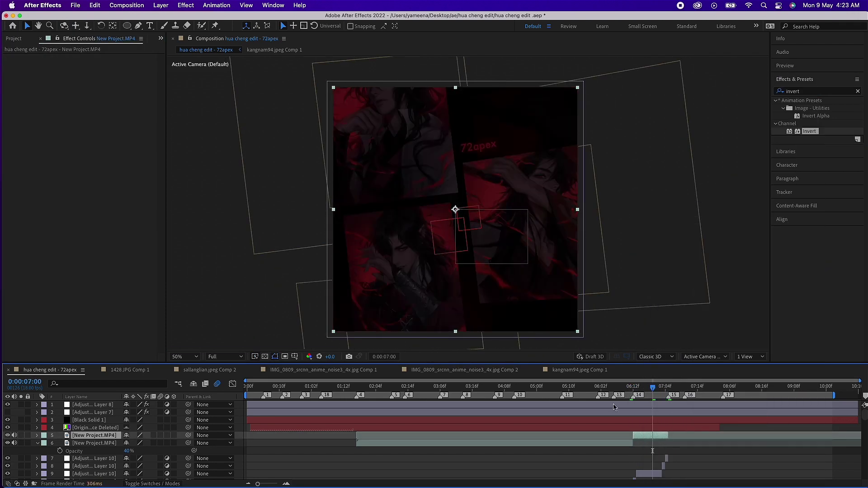
{"action": "key", "text": "t"}
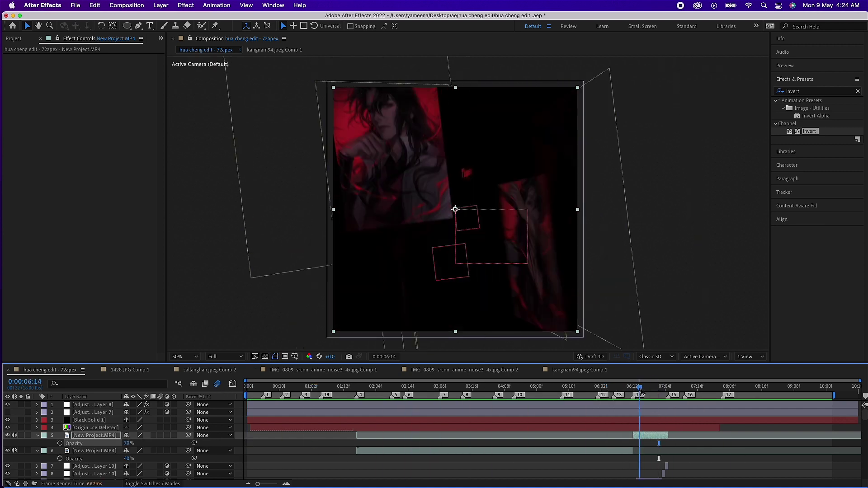
{"action": "left_click_drag", "start_coordinate": [640, 390], "coordinate": [659, 388]}
{"action": "right_click", "coordinate": [647, 435]}
{"action": "key", "text": "Escape"}
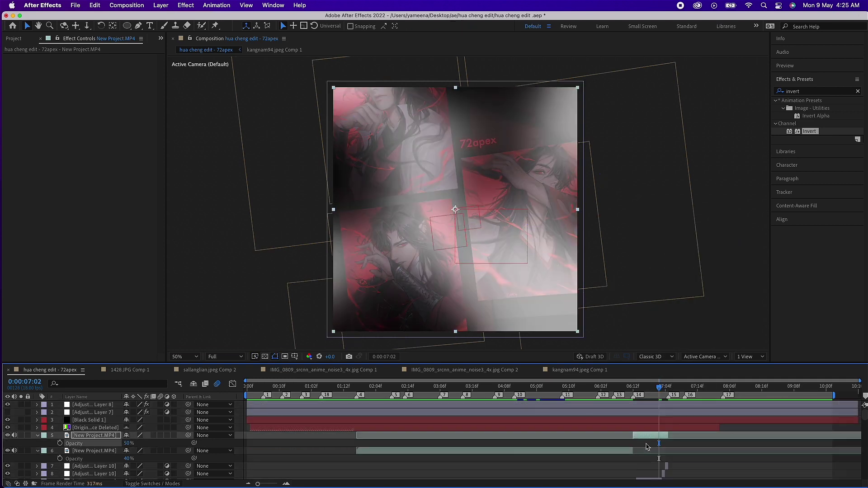
{"action": "right_click", "coordinate": [647, 436]}
{"action": "left_click", "coordinate": [792, 126]}
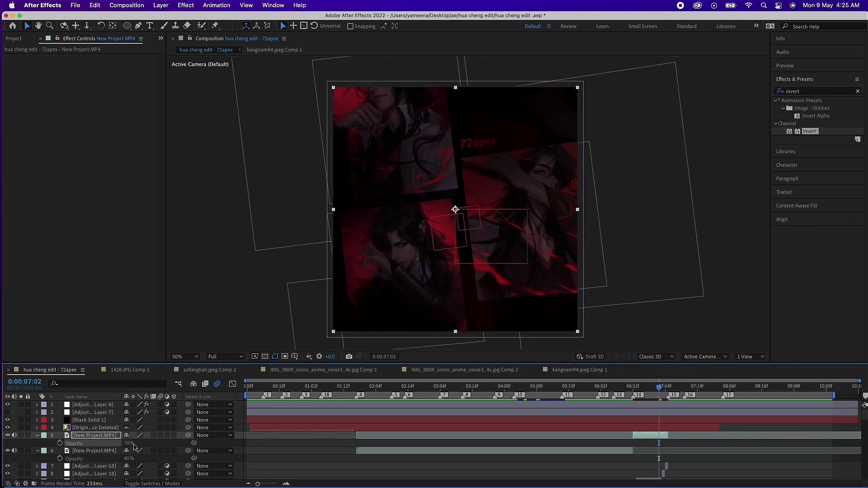
{"action": "key", "text": "ctrl+z"}
Preview, stretch the overlay to start near the beginning, and delete the leftover duplicate.
{"action": "left_click", "coordinate": [352, 388]}
{"action": "key", "text": "Return"}
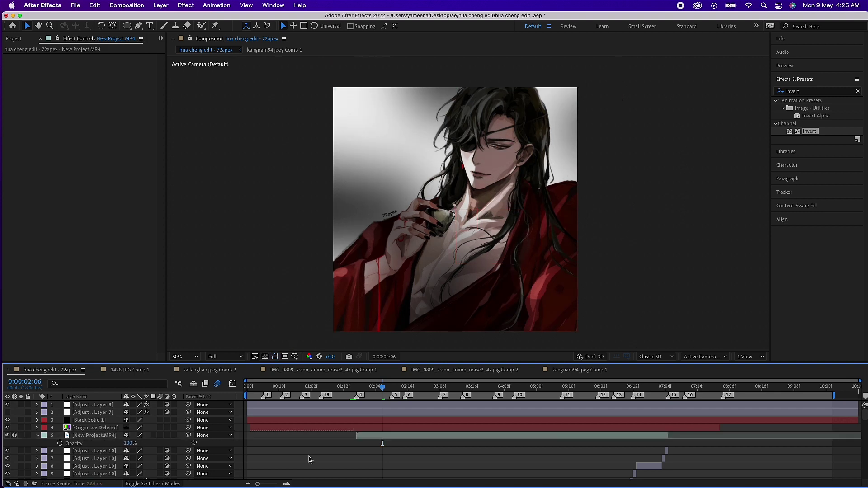
{"action": "key", "text": "space"}
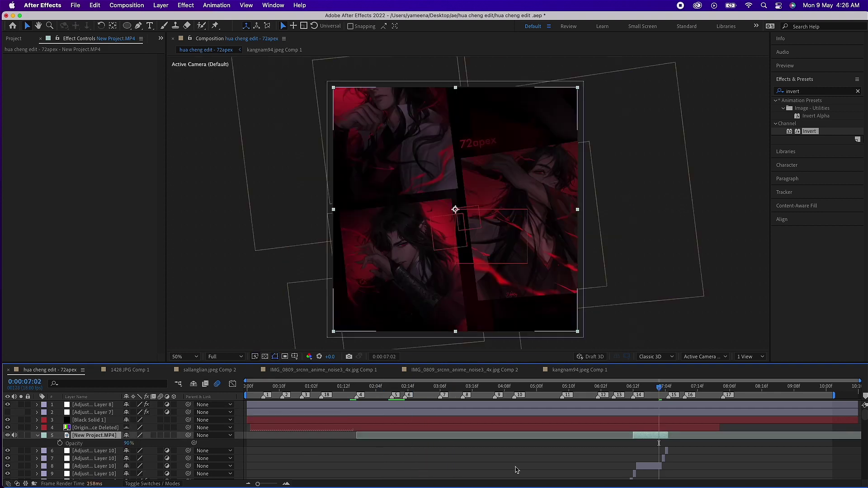
{"action": "right_click", "coordinate": [650, 204]}
{"action": "left_click", "coordinate": [786, 459]}
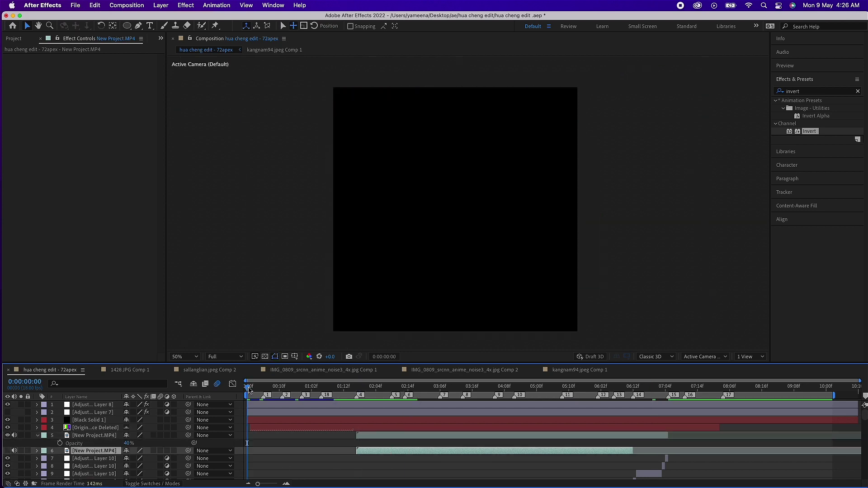
{"action": "left_click_drag", "start_coordinate": [668, 435], "coordinate": [800, 430]}
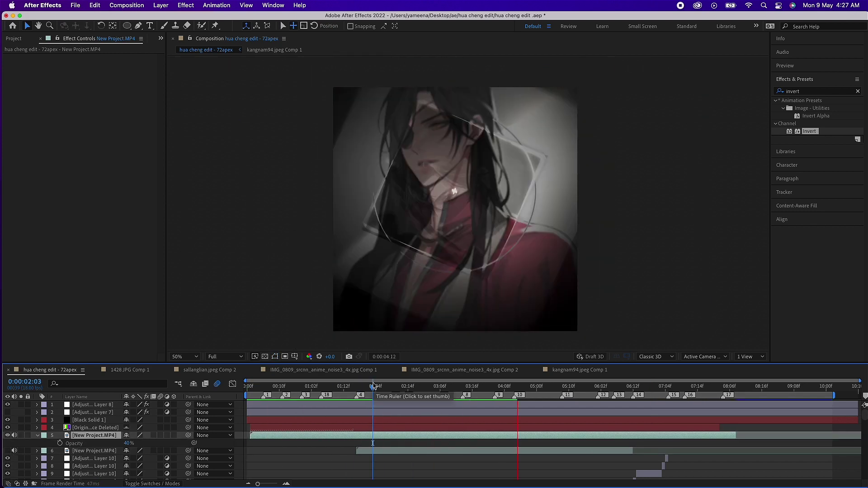
{"action": "key", "text": "super+z"}
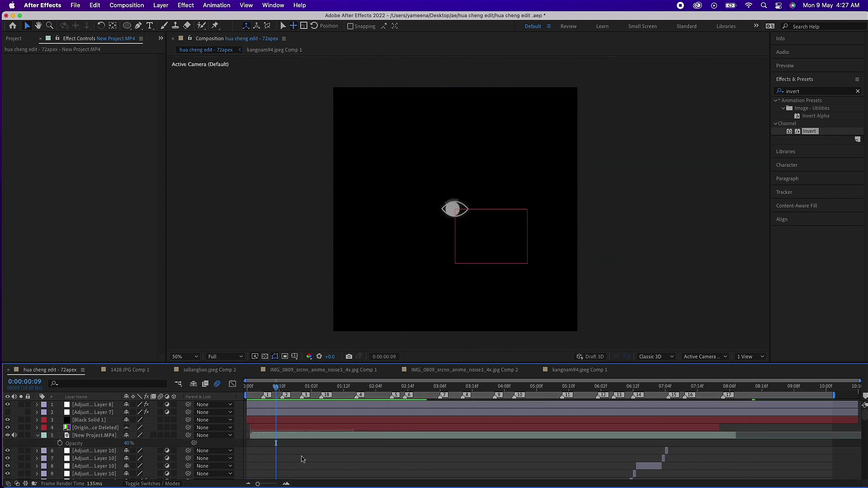
{"action": "type", "text": "glow"}
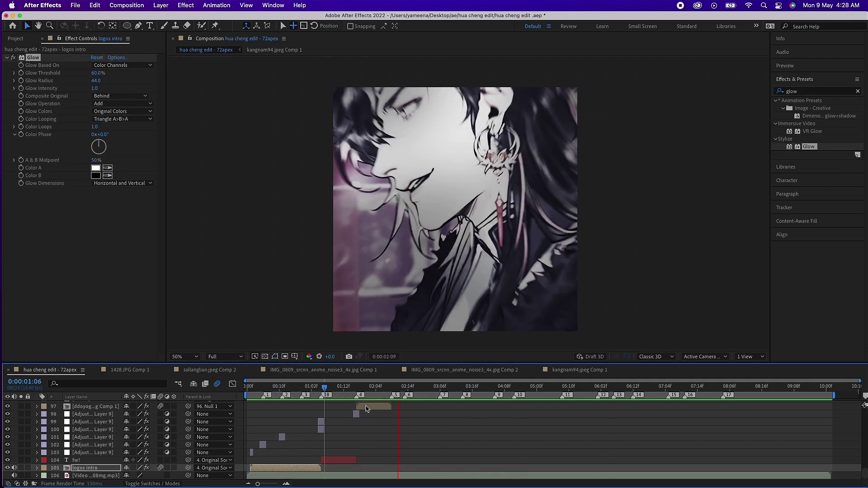
Preview the logo intro and delete adjustment layer 99.
{"action": "left_click_drag", "start_coordinate": [503, 393], "coordinate": [248, 392]}
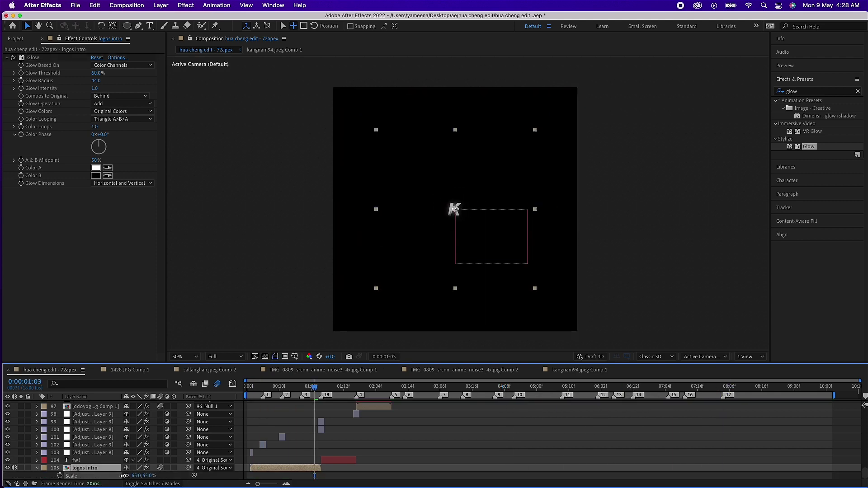
{"action": "scroll", "coordinate": [386, 434], "scroll_direction": "up", "scroll_amount": 1}
{"action": "left_click_drag", "start_coordinate": [321, 387], "coordinate": [318, 388]}
{"action": "left_click", "coordinate": [321, 430]}
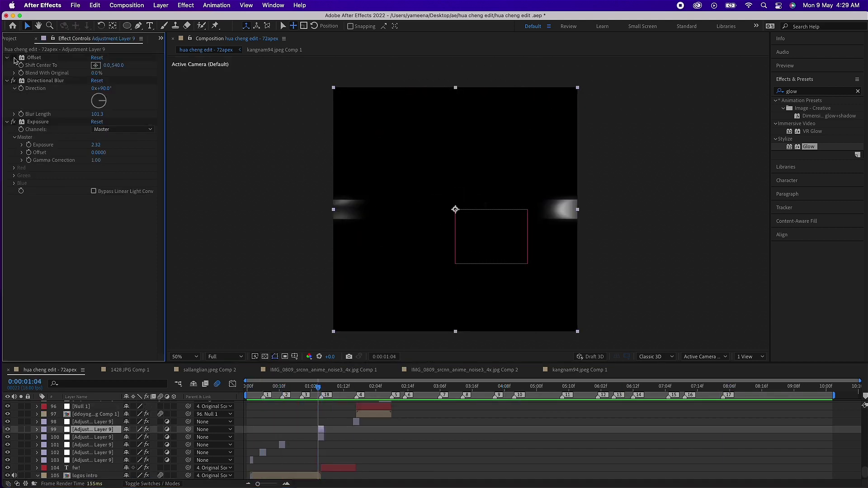
{"action": "key", "text": "Delete"}
{"action": "left_click", "coordinate": [86, 468]}
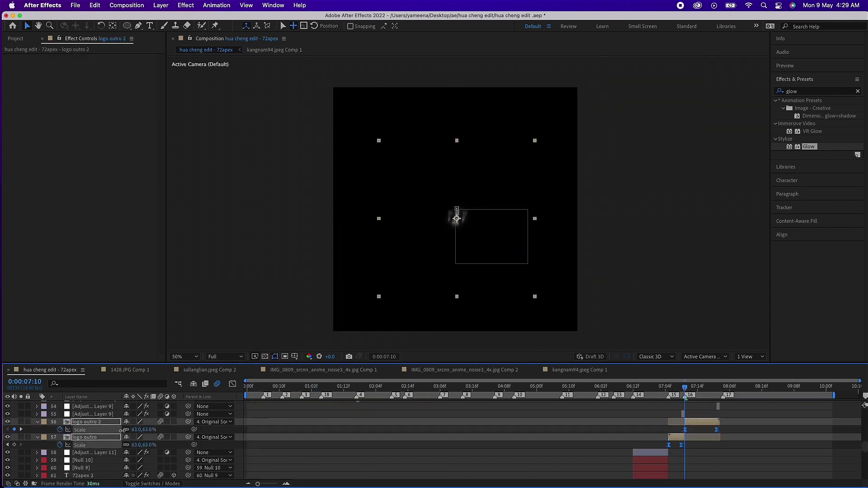
Scrub back to review around 02:09 and select the Null 4 layer.
{"action": "left_click", "coordinate": [642, 388]}
{"action": "left_click_drag", "start_coordinate": [652, 391], "coordinate": [343, 387]}
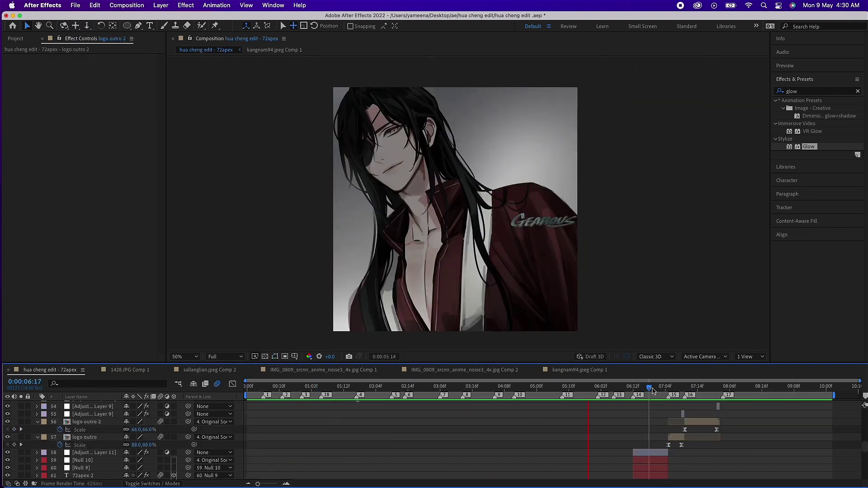
{"action": "key", "text": "Page_Down"}
{"action": "key", "text": "Page_Down"}
{"action": "key", "text": "Page_Down"}
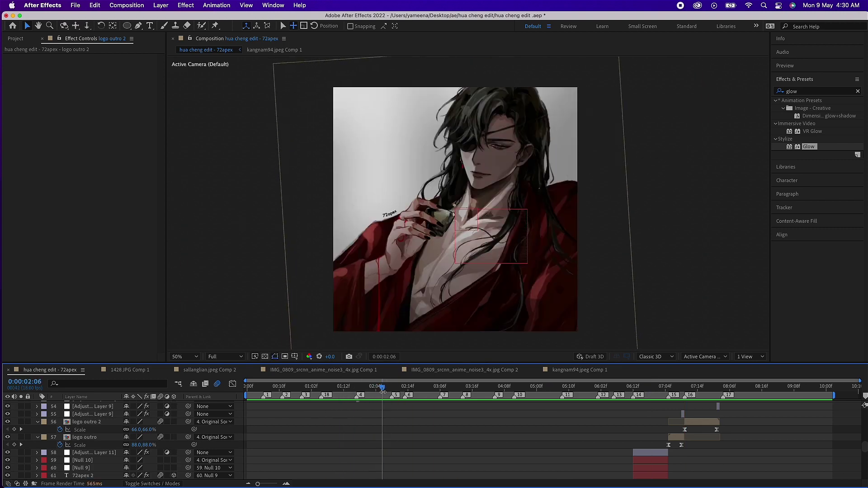
{"action": "left_click", "coordinate": [472, 219]}
Create Black Solid 2 and apply the CC Jaws effect to it.
{"action": "key", "text": "ctrl+y"}
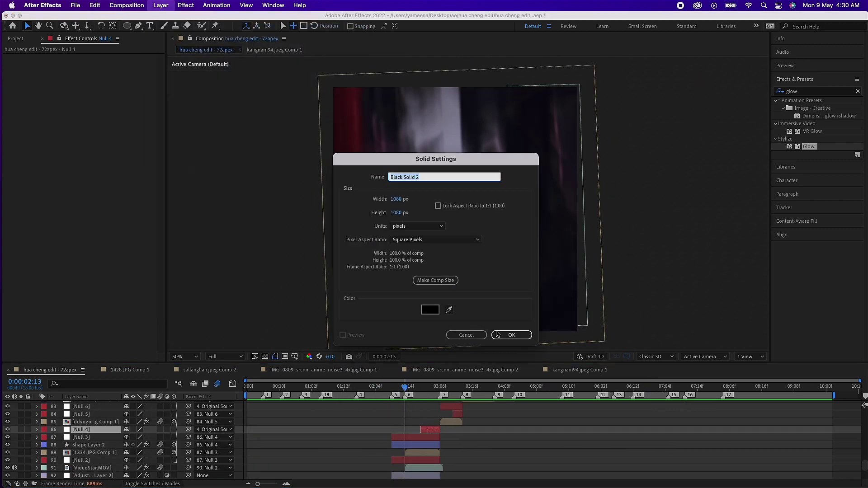
{"action": "key", "text": "Return"}
{"action": "type", "text": "cc jaws"}
{"action": "double_click", "coordinate": [804, 108]}
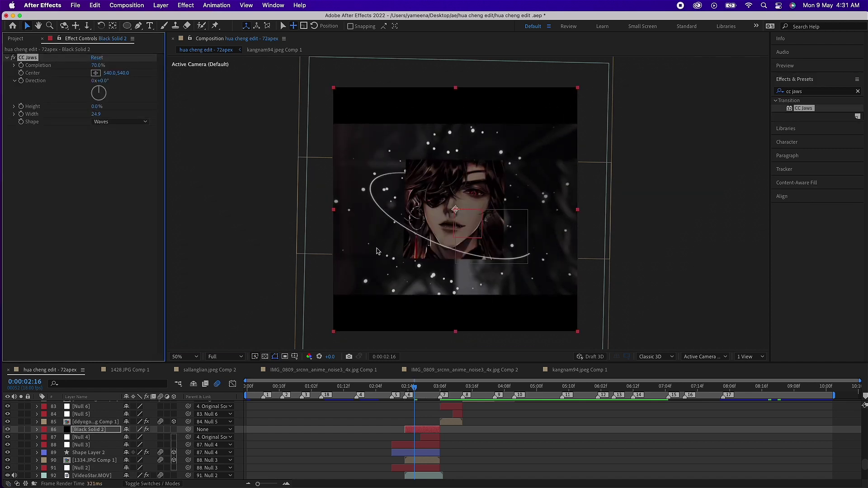
Keyframe the solid's rotation from 0° at 02:13 to 30° at 03:04 with Easy Ease.
{"action": "key", "text": "Page_Down"}
{"action": "key", "text": "Page_Down"}
{"action": "key", "text": "Page_Down"}
{"action": "key", "text": "r"}
{"action": "left_click_drag", "start_coordinate": [134, 437], "coordinate": [209, 440]}
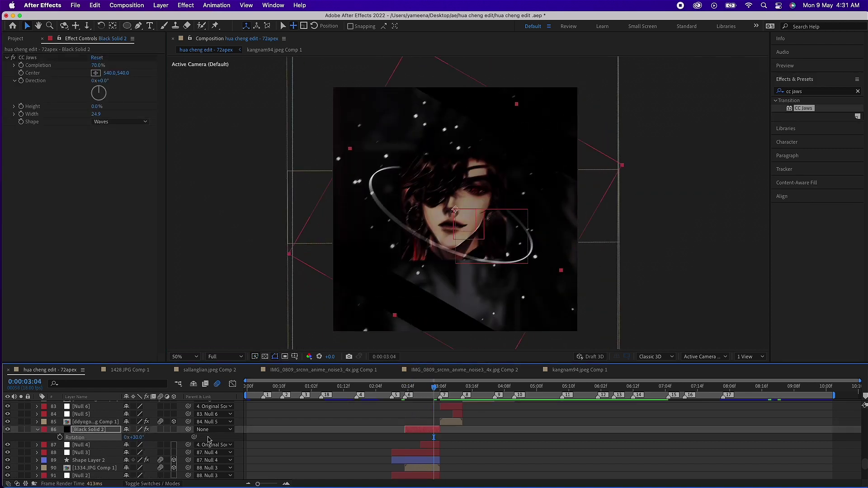
{"action": "key", "text": "r"}
{"action": "key", "text": "alt+shift+r"}
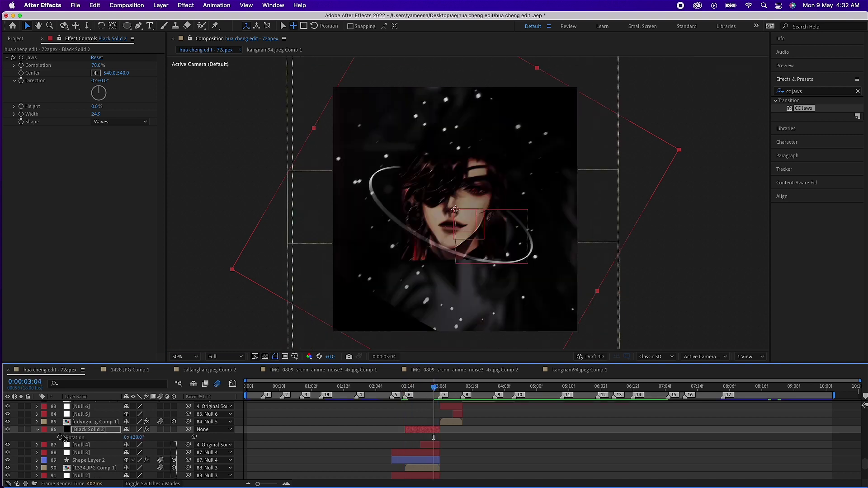
{"action": "key", "text": "i"}
{"action": "left_click", "coordinate": [137, 437]}
{"action": "type", "text": "0"}
{"action": "key", "text": "Return"}
{"action": "left_click_drag", "start_coordinate": [438, 463], "coordinate": [401, 432]}
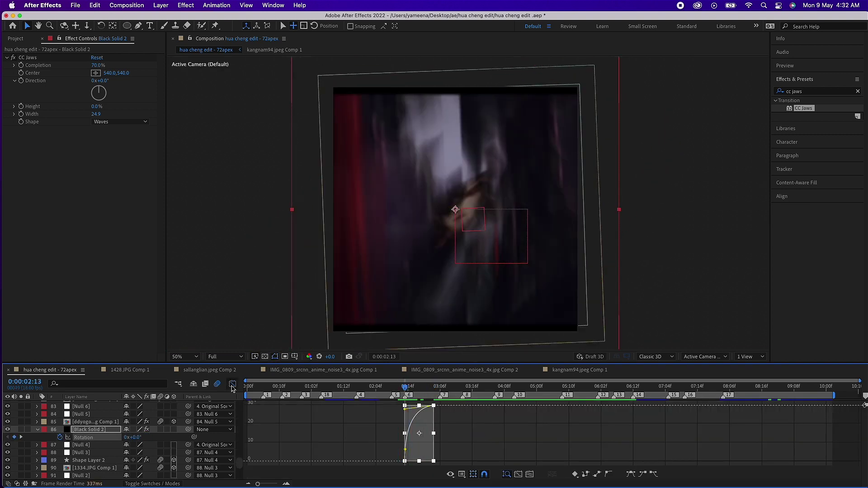
{"action": "key", "text": "F9"}
Check the rotation speed curve and preview the CC Jaws transition from 02:04.
{"action": "left_click", "coordinate": [434, 392]}
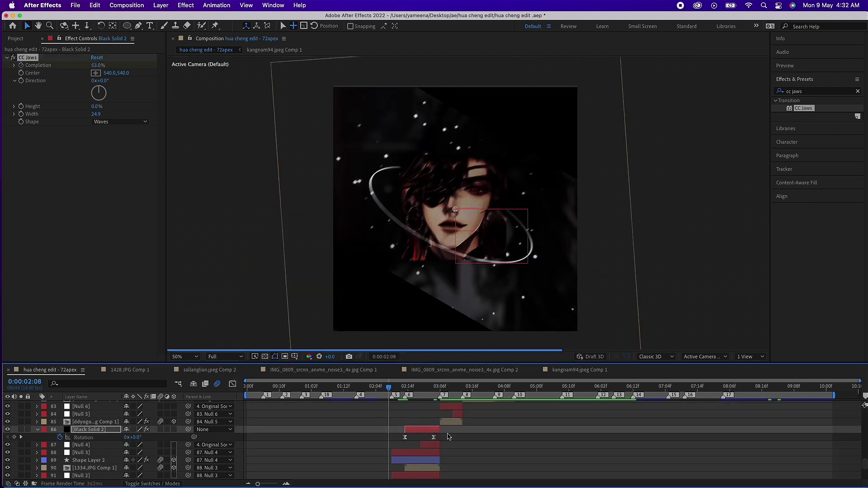
{"action": "left_click", "coordinate": [232, 384]}
{"action": "left_click", "coordinate": [232, 385]}
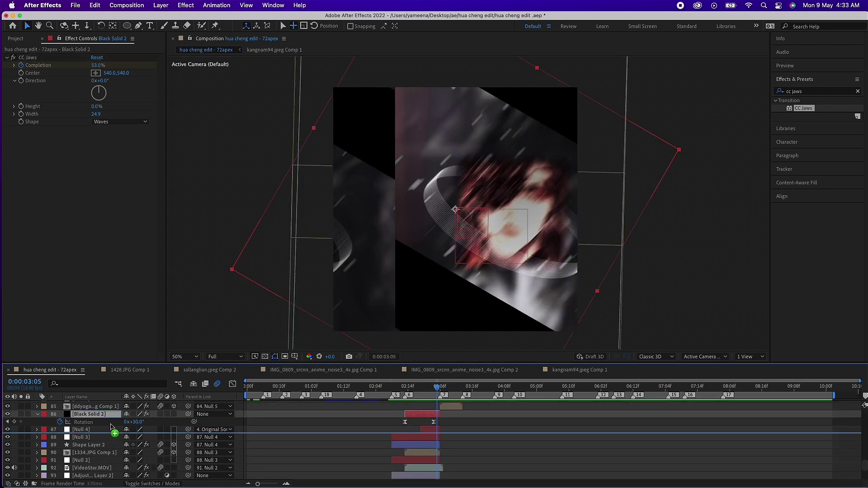
{"action": "left_click", "coordinate": [378, 389]}
{"action": "key", "text": "space"}
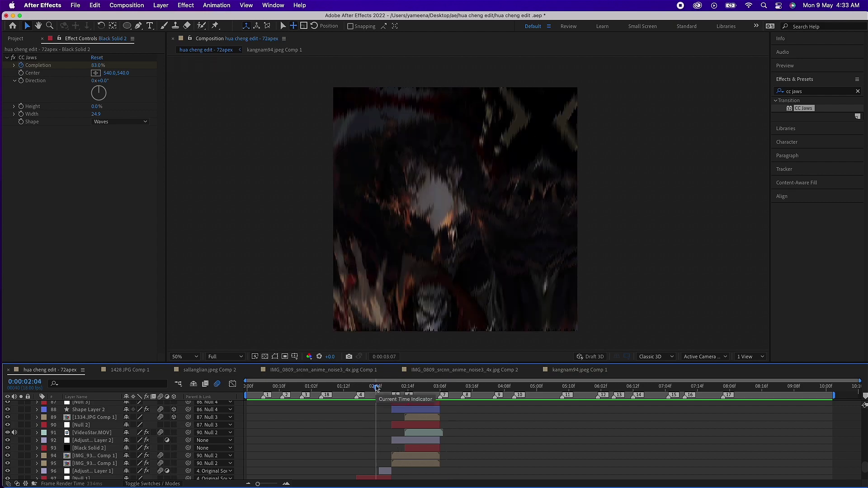
{"action": "key", "text": "space"}
Add Rectangle Path 1 to Shape Layer 2 and hide Ellipse Path 1.
{"action": "left_click", "coordinate": [89, 410]}
{"action": "left_click", "coordinate": [37, 410]}
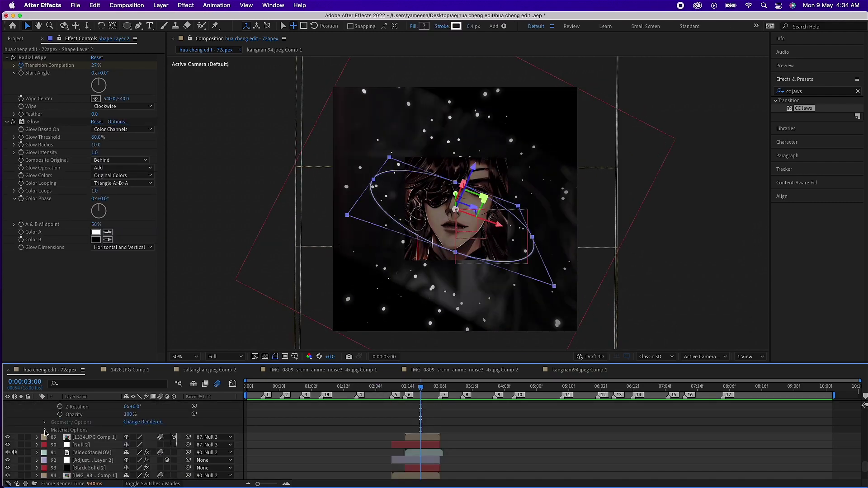
{"action": "left_click", "coordinate": [178, 430]}
{"action": "left_click", "coordinate": [190, 293]}
{"action": "left_click", "coordinate": [8, 438]}
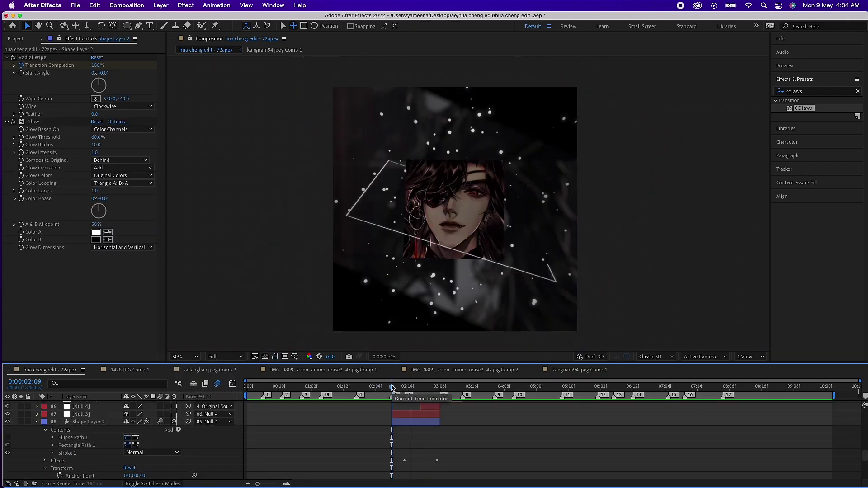
Review the rotation speed graph, then preview the composition from 01:00.
{"action": "key", "text": "Page_Up"}
{"action": "key", "text": "Page_Up"}
{"action": "key", "text": "Page_Up"}
{"action": "key", "text": "r"}
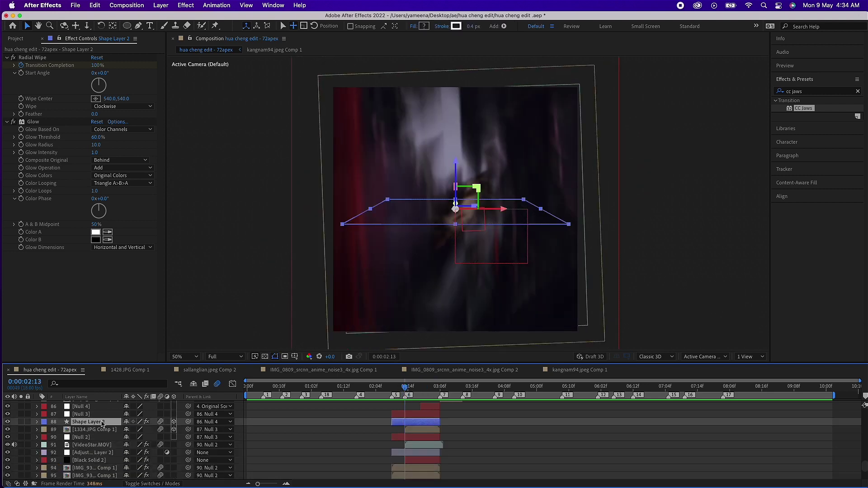
{"action": "key", "text": "shift+F3"}
{"action": "key", "text": "Page_Down"}
{"action": "key", "text": "Page_Down"}
{"action": "key", "text": "Page_Down"}
{"action": "key", "text": "shift+F3"}
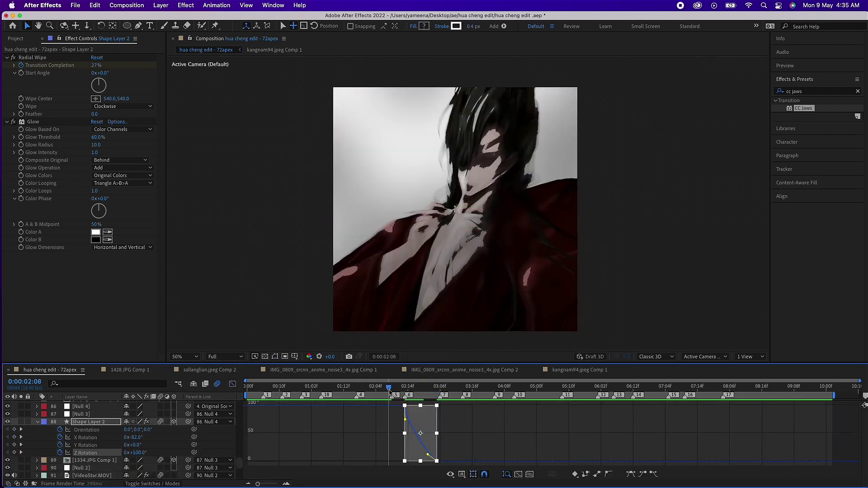
{"action": "left_click_drag", "start_coordinate": [421, 387], "coordinate": [306, 389]}
{"action": "key", "text": "space"}
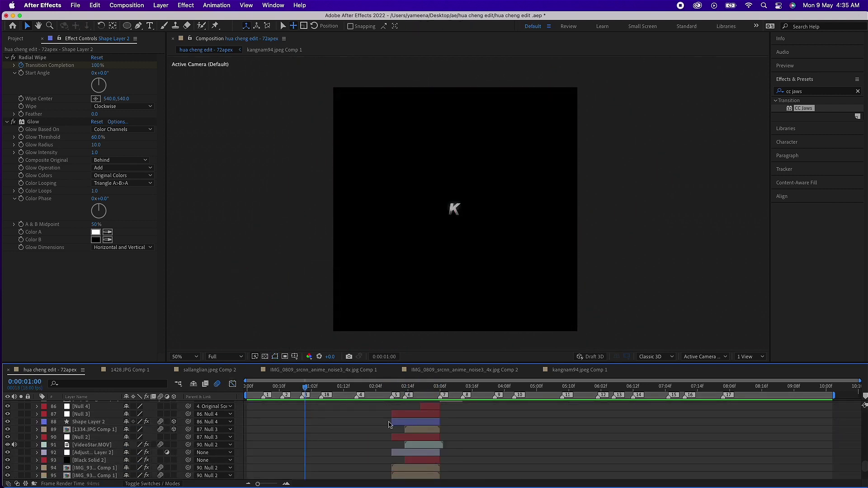
{"action": "scroll", "coordinate": [478, 419], "scroll_direction": "up", "scroll_amount": 3}
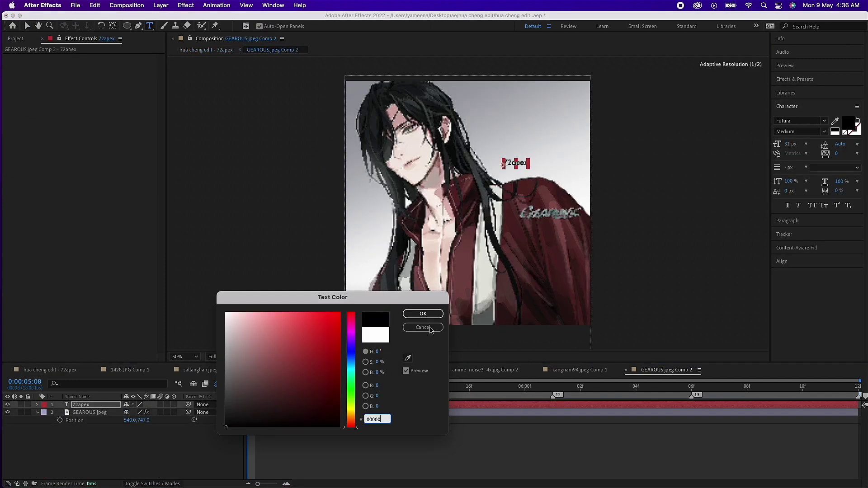
Add an Opacity animator to the 72apex text and keyframe Range Selector Start at 05:08.
{"action": "left_click", "coordinate": [431, 330]}
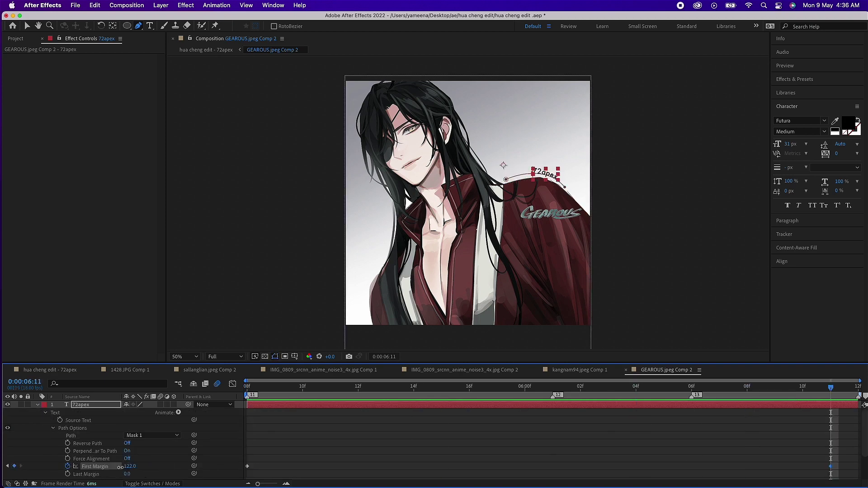
{"action": "left_click", "coordinate": [179, 413]}
{"action": "left_click", "coordinate": [199, 398]}
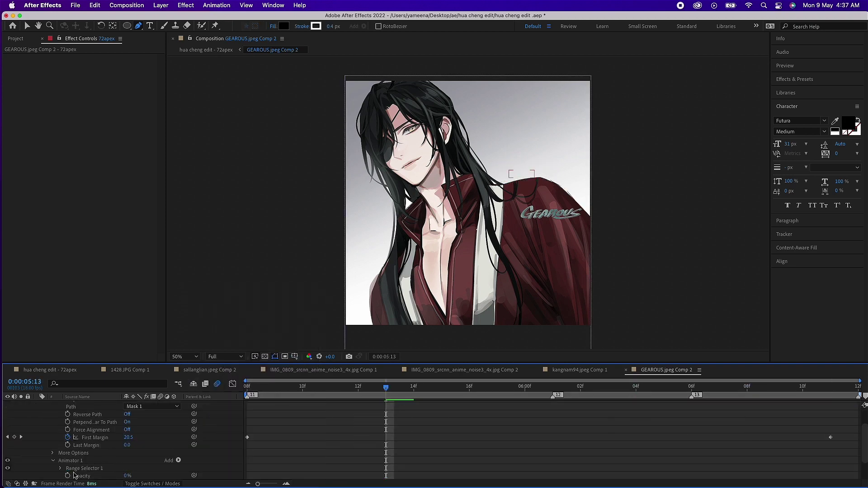
{"action": "key", "text": "Home"}
{"action": "left_click", "coordinate": [60, 438]}
{"action": "left_click", "coordinate": [75, 445]}
{"action": "key", "text": "Return"}
{"action": "key", "text": "Home"}
{"action": "scroll", "coordinate": [113, 448], "scroll_direction": "down", "scroll_amount": 1}
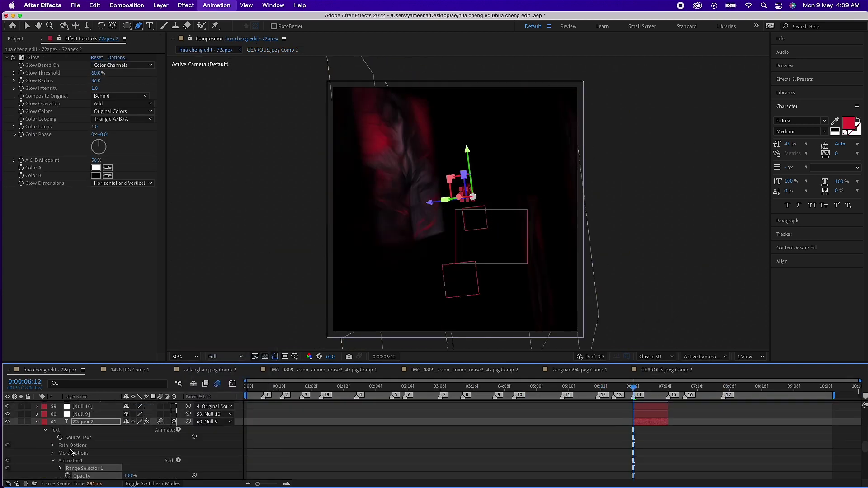
Keyframe the animator's Start at 100% at 7:03 and 34% earlier, then scrub to review.
{"action": "left_click", "coordinate": [178, 445]}
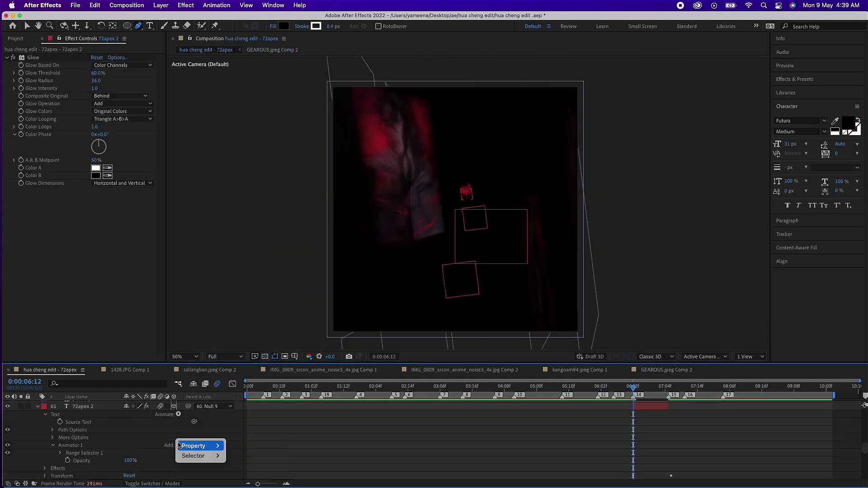
{"action": "left_click_drag", "start_coordinate": [128, 453], "coordinate": [289, 466]}
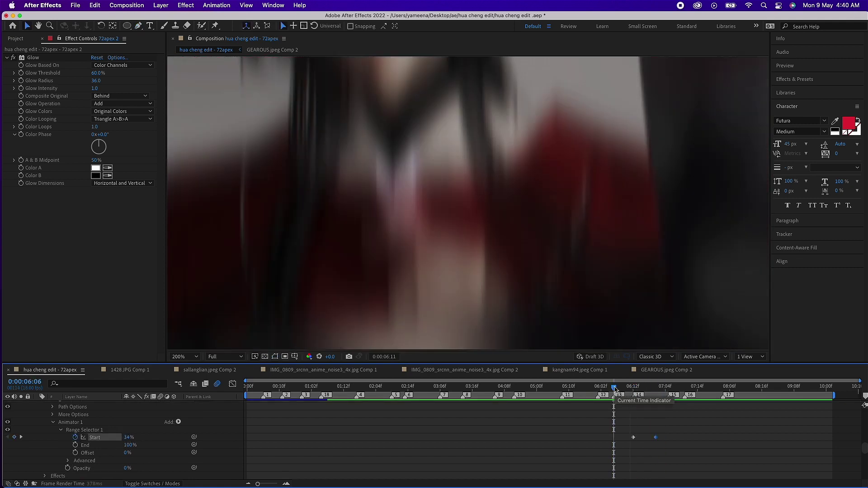
{"action": "left_click", "coordinate": [14, 439]}
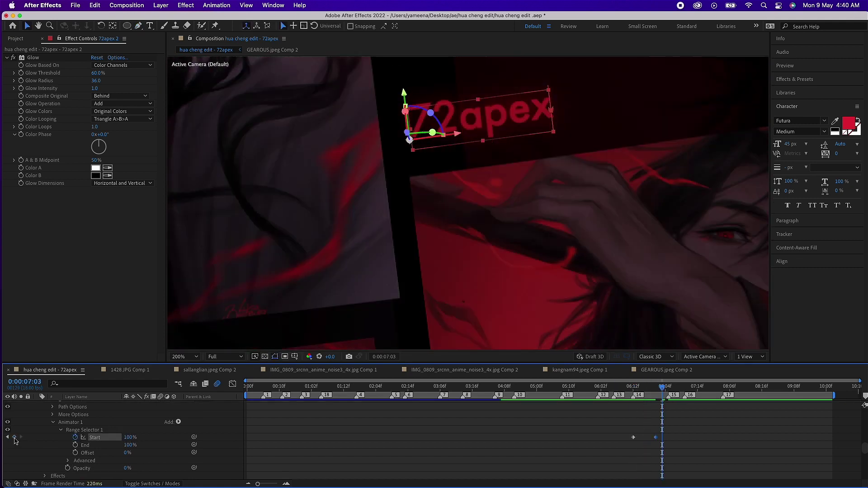
{"action": "left_click", "coordinate": [14, 438]}
{"action": "key", "text": "comma"}
{"action": "key", "text": "comma"}
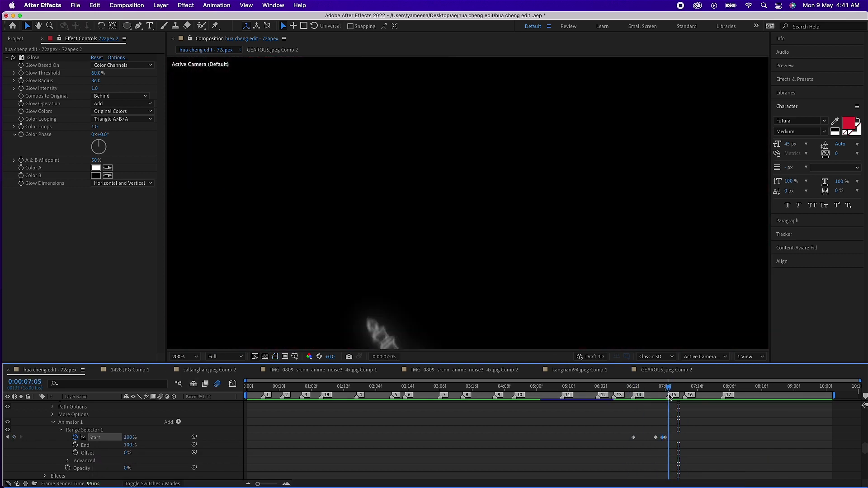
{"action": "left_click", "coordinate": [627, 387]}
{"action": "mouse_move", "coordinate": [623, 387]}
{"action": "left_mouse_down"}
{"action": "mouse_move", "coordinate": [598, 387]}
{"action": "mouse_move", "coordinate": [633, 387]}
{"action": "left_mouse_up"}
Inspect the 1428.JPG Comp 1 rotation easing curve in the Graph Editor and preview.
{"action": "scroll", "coordinate": [135, 434], "scroll_direction": "down", "scroll_amount": 4}
{"action": "left_click", "coordinate": [94, 429]}
{"action": "key", "text": "s"}
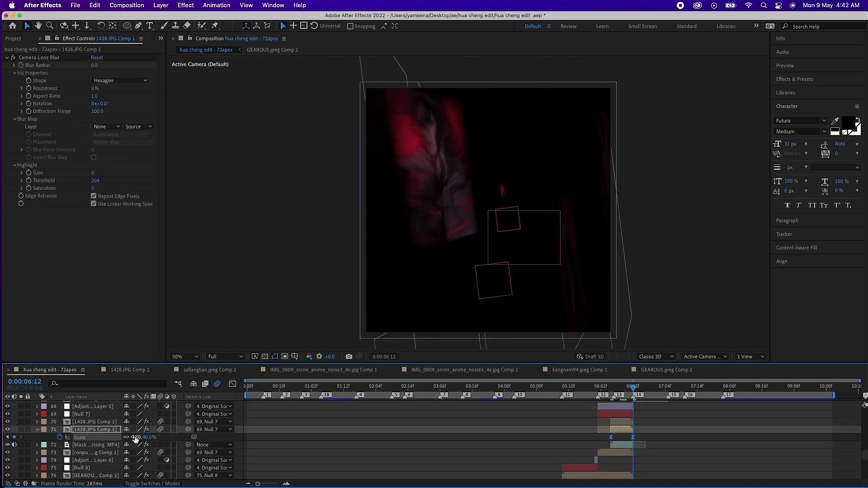
{"action": "left_click", "coordinate": [610, 387]}
{"action": "key", "text": "shift+F3"}
{"action": "key", "text": "r"}
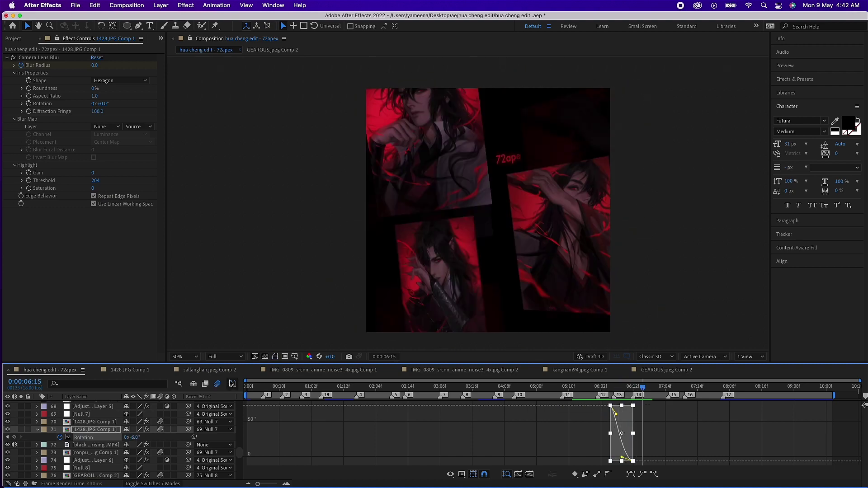
{"action": "left_click", "coordinate": [232, 384]}
{"action": "left_click", "coordinate": [597, 387]}
{"action": "key", "text": "shift+F3"}
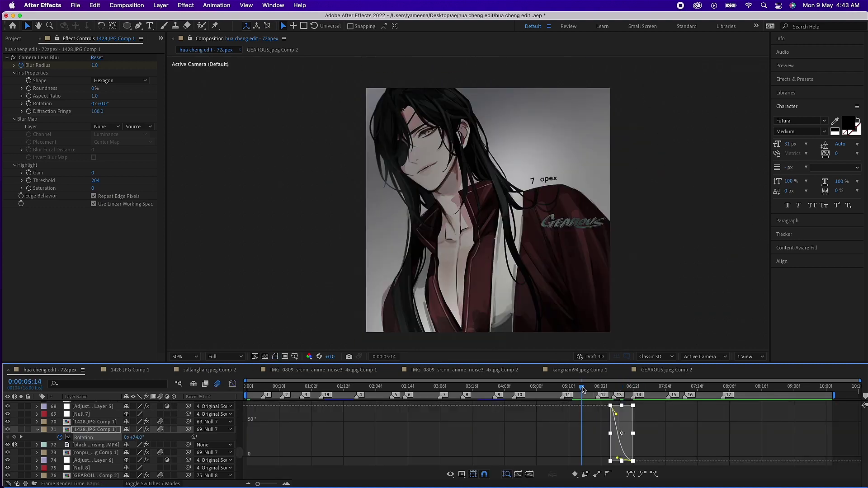
{"action": "key", "text": "shift+F3"}
{"action": "key", "text": "space"}
Select a transition adjustment layer near 6:16 and search Effects & Presets for CC Jaws.
{"action": "scroll", "coordinate": [587, 434], "scroll_direction": "up", "scroll_amount": 10}
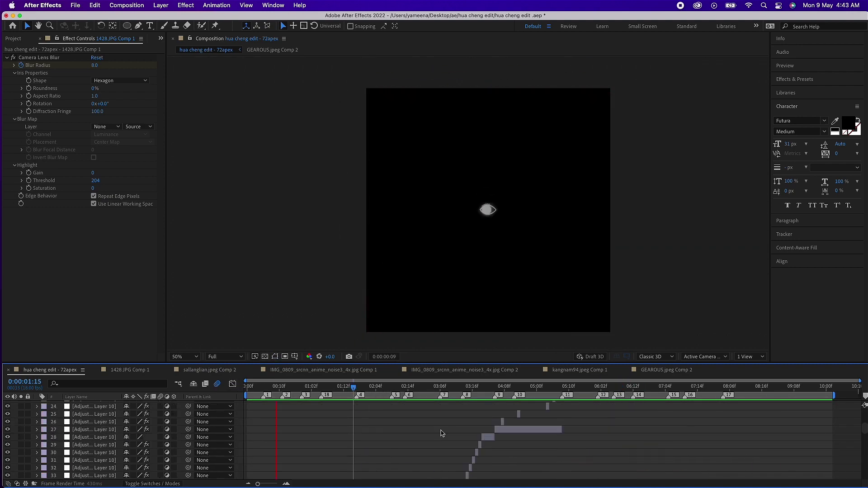
{"action": "scroll", "coordinate": [633, 434], "scroll_direction": "up", "scroll_amount": 5}
{"action": "left_click", "coordinate": [651, 428]}
{"action": "left_click_drag", "start_coordinate": [640, 391], "coordinate": [660, 386]}
{"action": "left_click", "coordinate": [633, 390]}
{"action": "left_click", "coordinate": [634, 451]}
{"action": "left_click", "coordinate": [794, 79]}
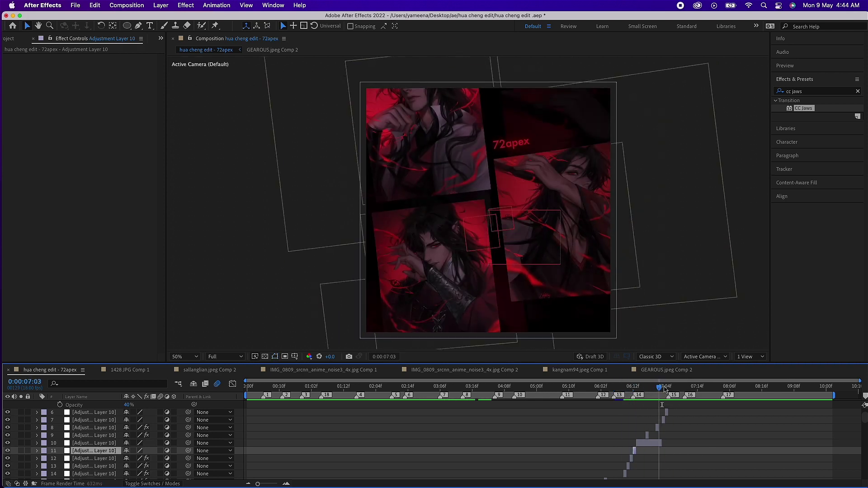
Apply Directional Blur with a 73° direction to Adjustment Layer 10.
{"action": "left_click", "coordinate": [664, 420]}
{"action": "left_click", "coordinate": [666, 388]}
{"action": "type", "text": "offset"}
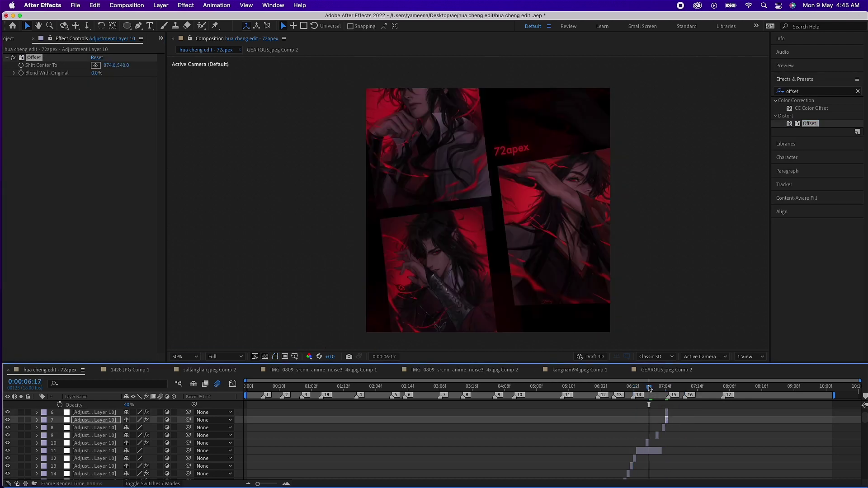
{"action": "left_click", "coordinate": [814, 91]}
{"action": "type", "text": "direc"}
{"action": "mouse_move", "coordinate": [821, 108]}
{"action": "left_mouse_down"}
{"action": "mouse_move", "coordinate": [110, 97]}
{"action": "mouse_move", "coordinate": [127, 114]}
{"action": "left_mouse_up"}
{"action": "left_click", "coordinate": [614, 388]}
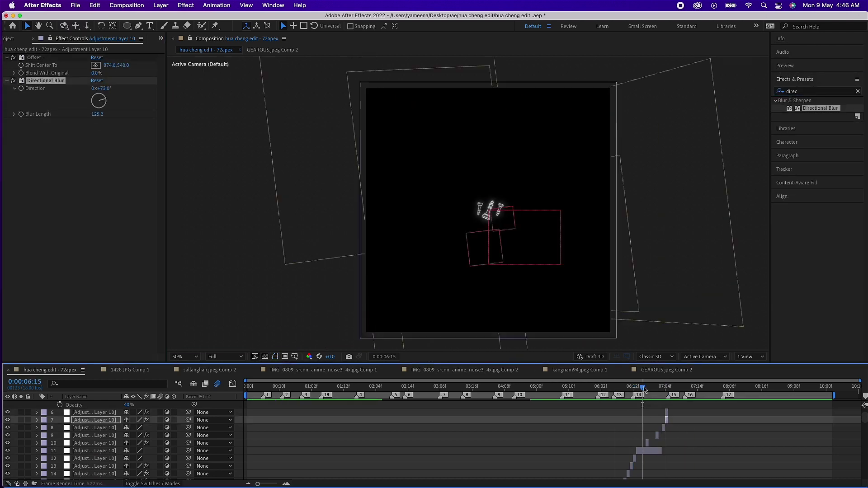
{"action": "key", "text": "Page_Up"}
Apply Brightness & Contrast with Contrast 100 to adjustment layer 8 and preview the transition.
{"action": "left_click", "coordinate": [663, 428]}
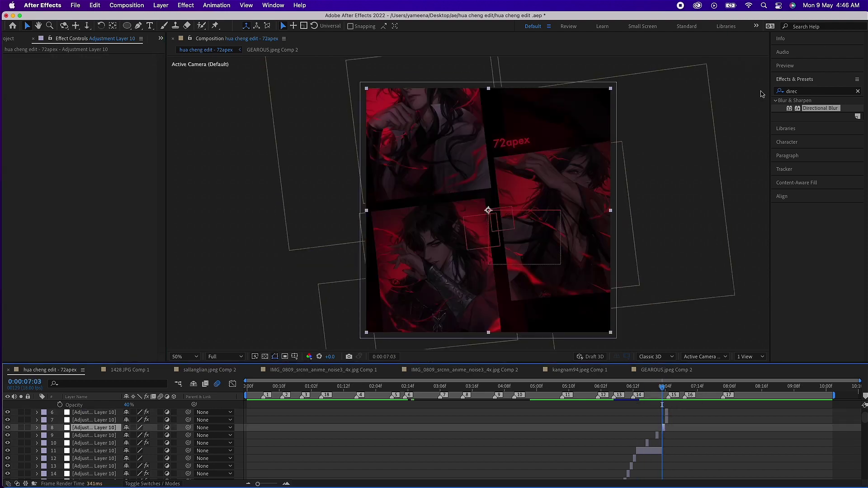
{"action": "left_click", "coordinate": [814, 91]}
{"action": "type", "text": "contras"}
{"action": "left_click_drag", "start_coordinate": [826, 146], "coordinate": [665, 430]}
{"action": "left_click_drag", "start_coordinate": [662, 388], "coordinate": [554, 386]}
{"action": "key", "text": "space"}
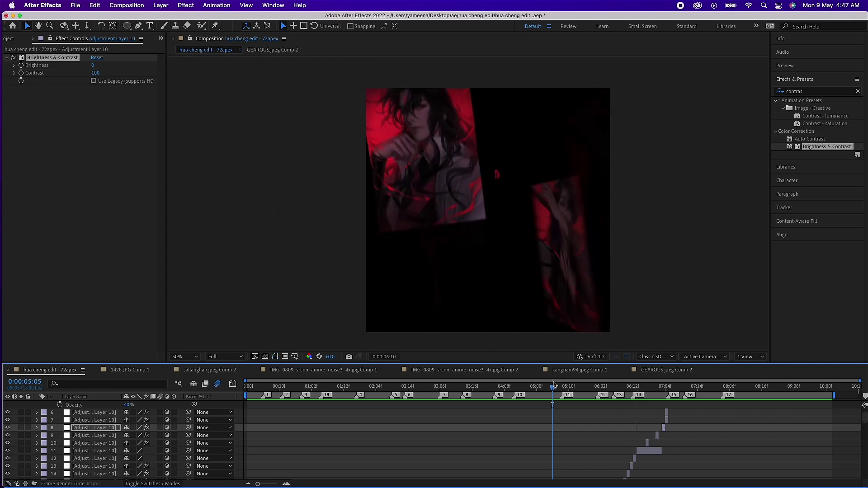
{"action": "key", "text": "Home"}
Add ddoyogong_.jpg from the hua cheng folder as a new top layer.
{"action": "key", "text": "super+0"}
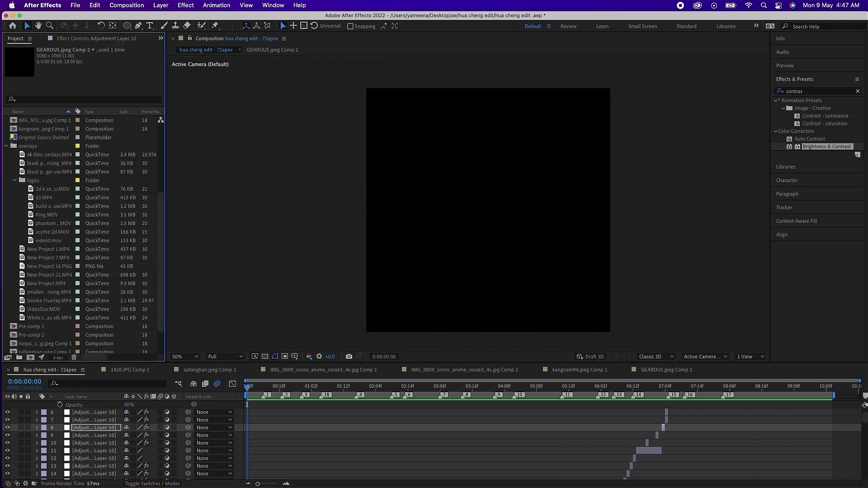
{"action": "left_click", "coordinate": [6, 146]}
{"action": "left_click", "coordinate": [36, 199]}
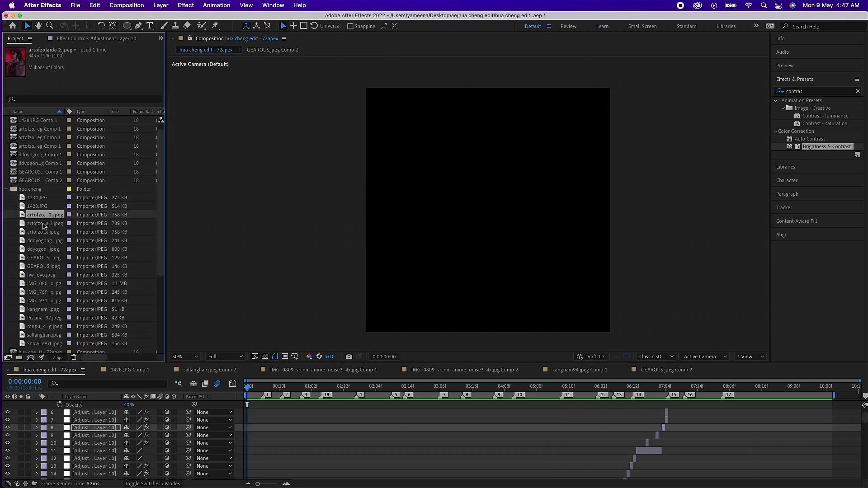
{"action": "mouse_move", "coordinate": [252, 388]}
{"action": "left_mouse_down"}
{"action": "mouse_move", "coordinate": [494, 388]}
{"action": "mouse_move", "coordinate": [248, 387]}
{"action": "mouse_move", "coordinate": [246, 403]}
{"action": "left_mouse_up"}
{"action": "left_click", "coordinate": [41, 245]}
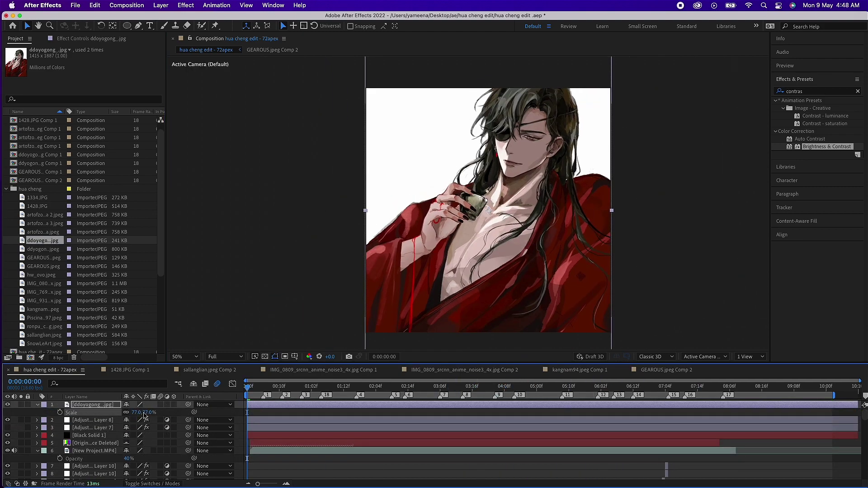
{"action": "key", "text": "p"}
Apply Sharpen and Hue/Saturation with Master Saturation -56 to the ddoyogong_.jpg layer.
{"action": "double_click", "coordinate": [805, 91]}
{"action": "type", "text": "sharpen"}
{"action": "left_click_drag", "start_coordinate": [811, 108], "coordinate": [93, 68]}
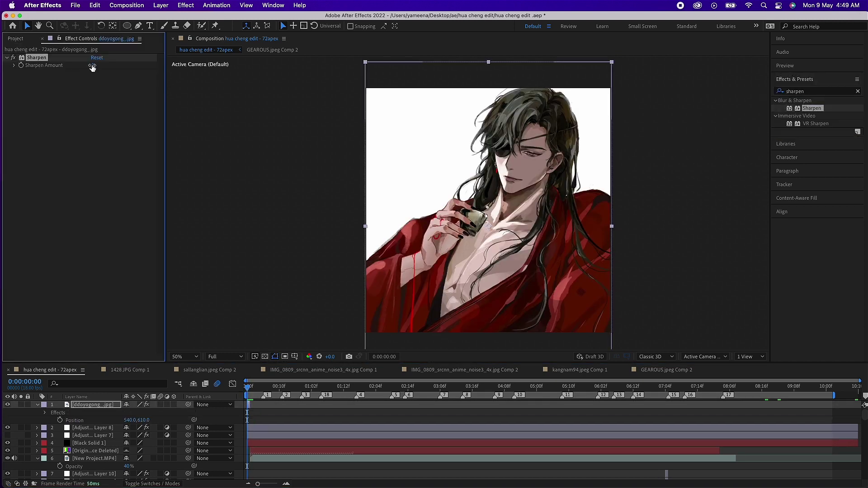
{"action": "left_click_drag", "start_coordinate": [819, 139], "coordinate": [93, 141]}
{"action": "left_click", "coordinate": [93, 142]}
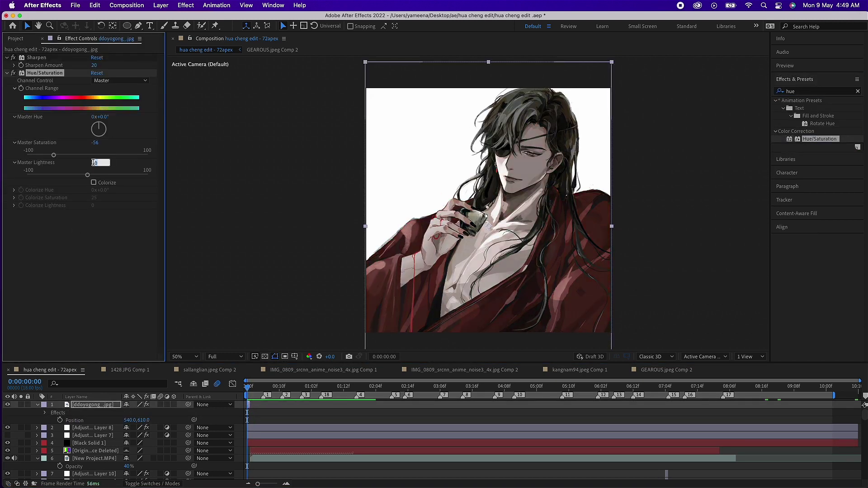
Add Brightness & Contrast (-34/46) and a Glow with 29.4% threshold and 0.2 intensity.
{"action": "double_click", "coordinate": [805, 91]}
{"action": "type", "text": "contrast"}
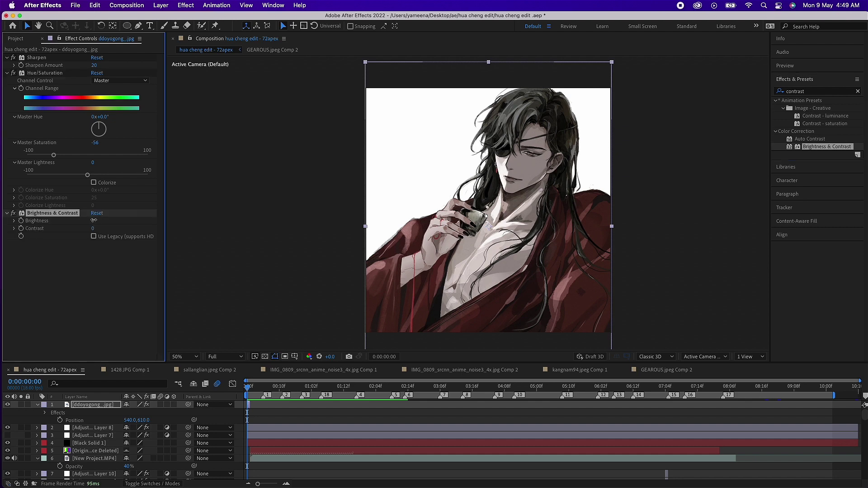
{"action": "left_click_drag", "start_coordinate": [94, 220], "coordinate": [79, 221]}
{"action": "left_click", "coordinate": [93, 228]}
{"action": "type", "text": "glow"}
{"action": "left_click_drag", "start_coordinate": [808, 147], "coordinate": [292, 282]}
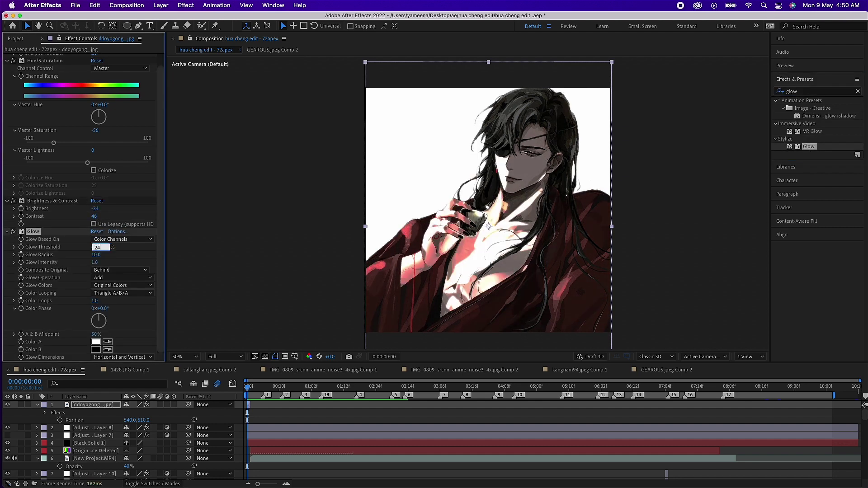
{"action": "key", "text": "Return"}
{"action": "mouse_move", "coordinate": [96, 254]}
{"action": "left_mouse_down"}
{"action": "mouse_move", "coordinate": [108, 255]}
{"action": "mouse_move", "coordinate": [86, 262]}
{"action": "left_mouse_up"}
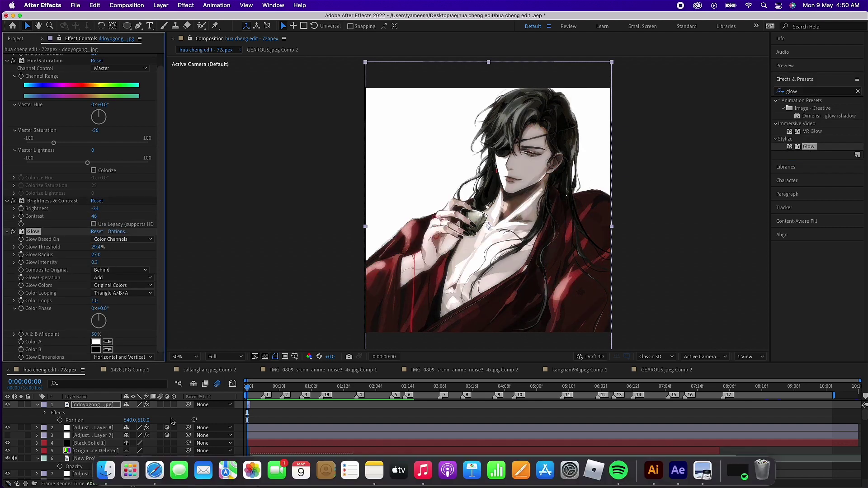
Preview the graded image, then split Adjustment Layer 12 at 0:00:05.
{"action": "key", "text": "space"}
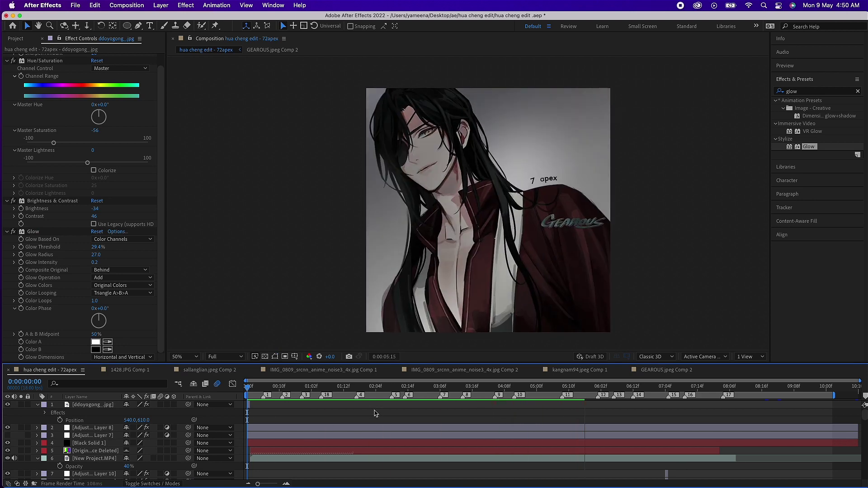
{"action": "key", "text": "space"}
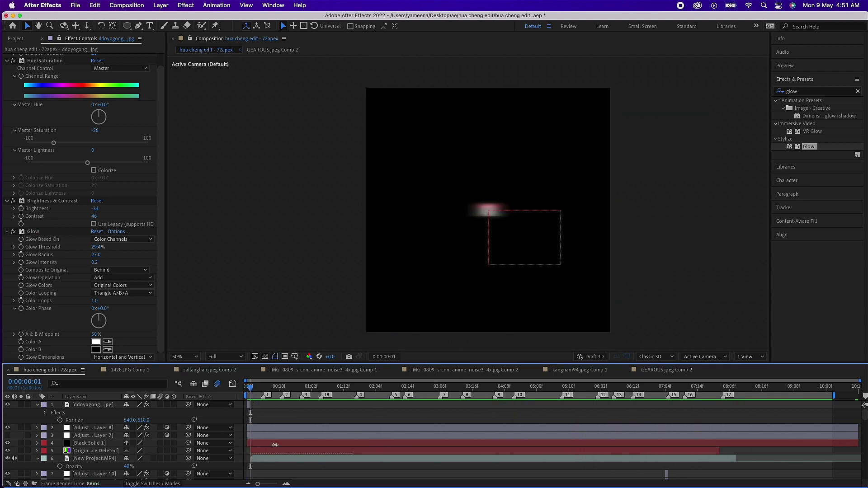
{"action": "scroll", "coordinate": [275, 445], "scroll_direction": "down", "scroll_amount": 10}
{"action": "left_click", "coordinate": [262, 461]}
{"action": "left_click", "coordinate": [264, 387]}
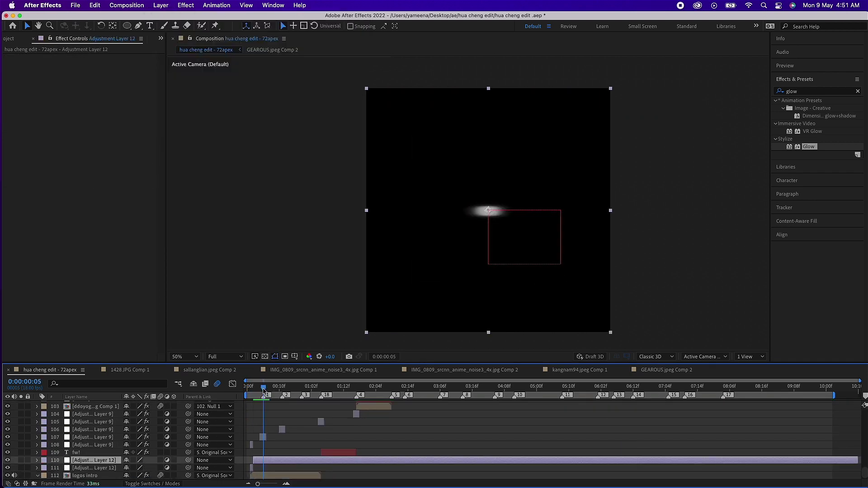
{"action": "key", "text": "super+shift+d"}
{"action": "left_click_drag", "start_coordinate": [263, 389], "coordinate": [274, 392]}
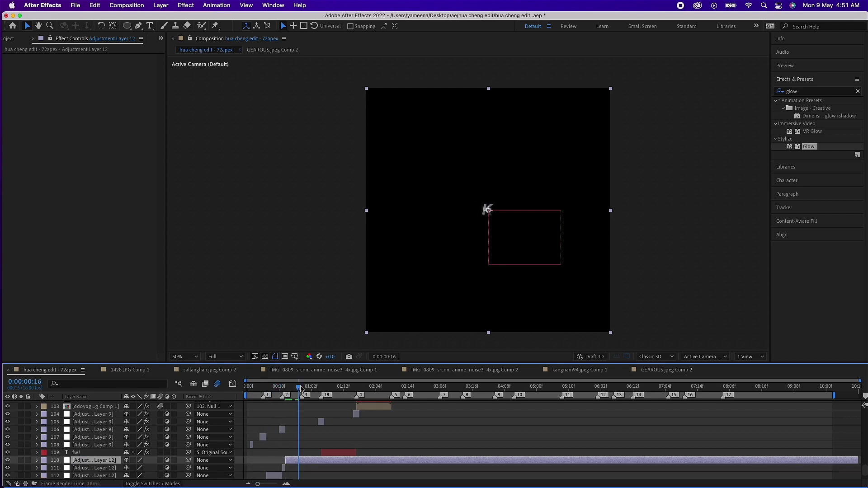